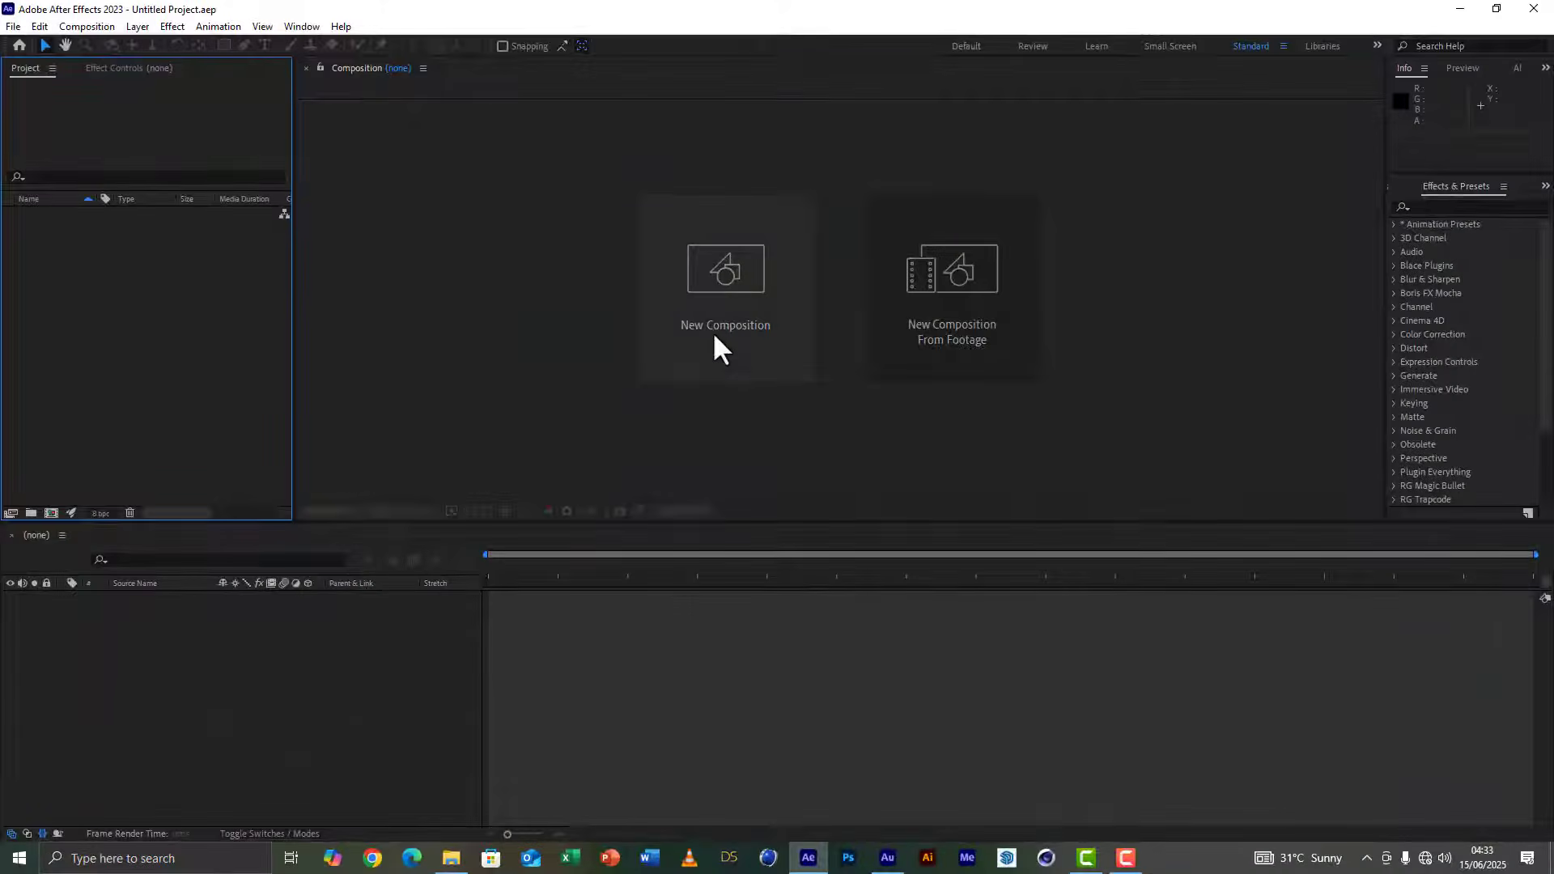
# Step: Create a new 1920x1080, 29.97 fps composition named "logo" with a duration of 25 seconds
pyautogui.click(718, 324)
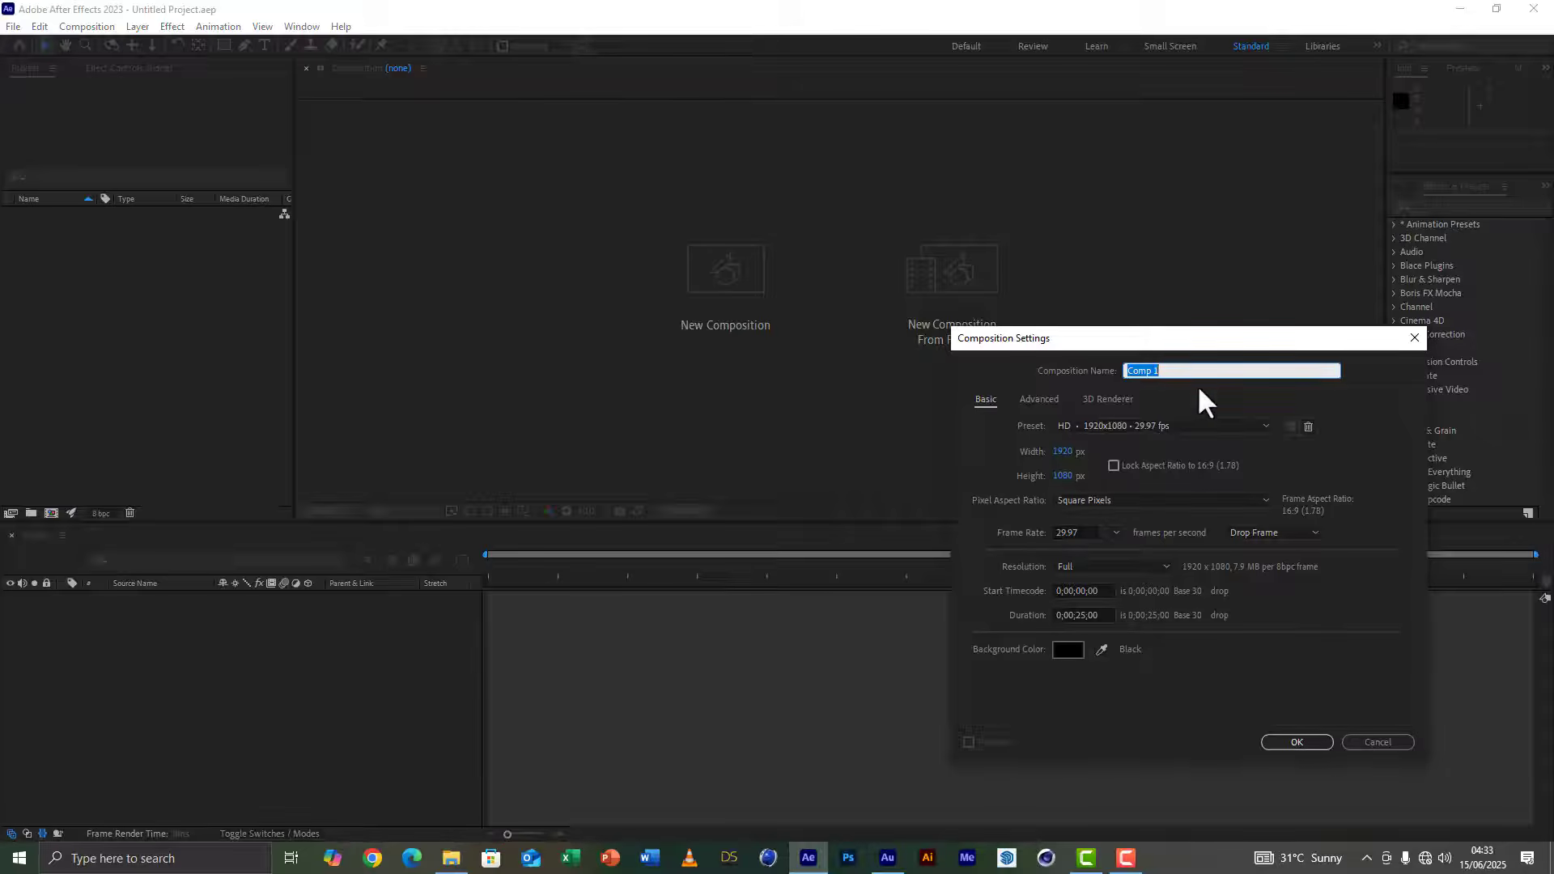
pyautogui.write('logo')
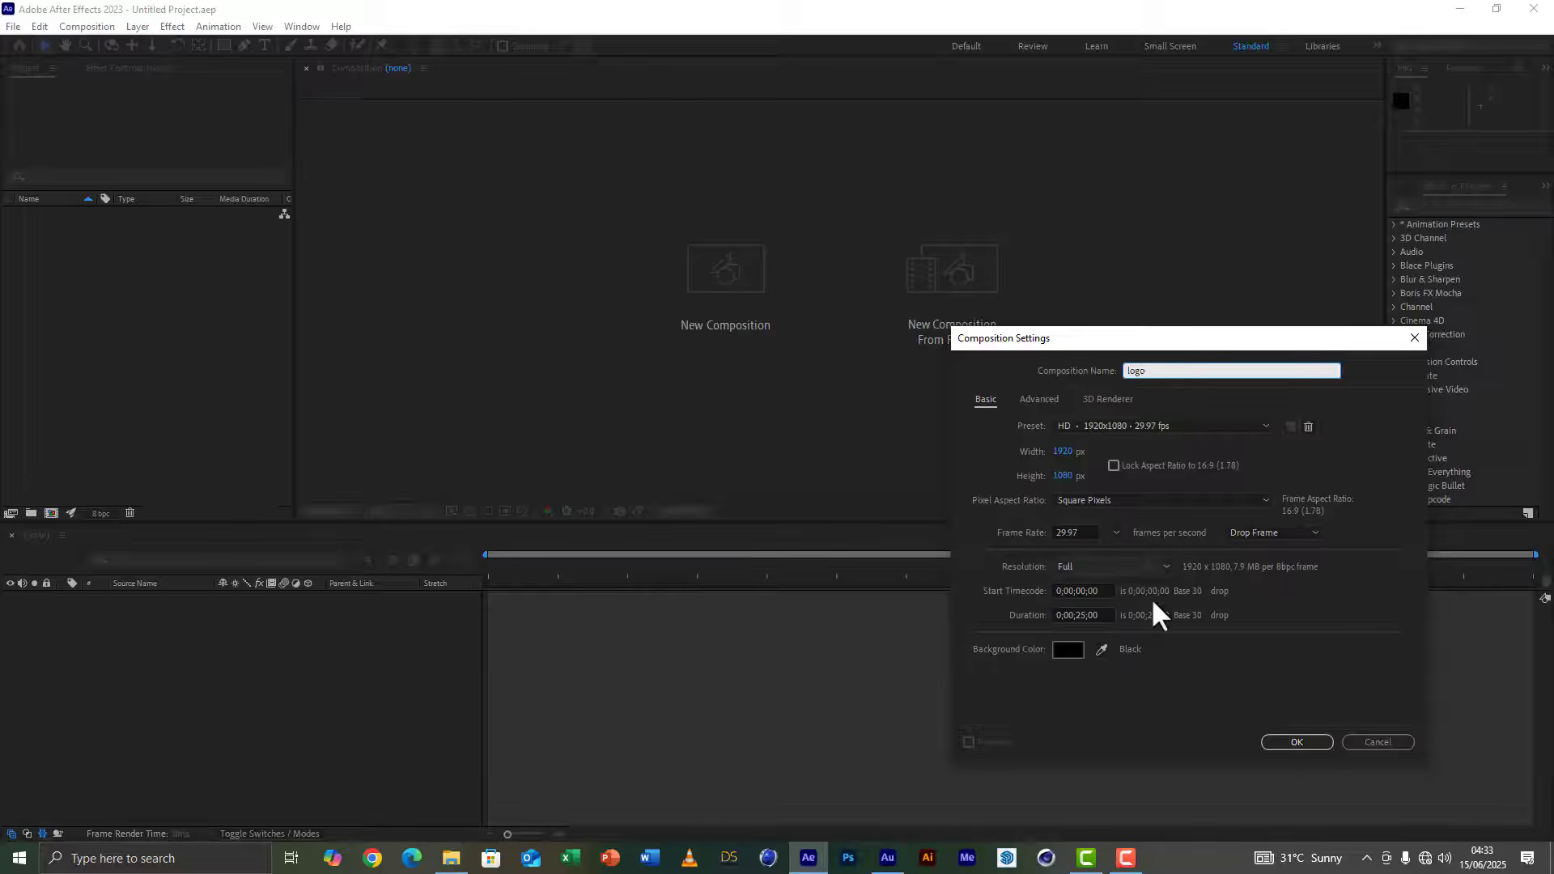
pyautogui.click(1307, 743)
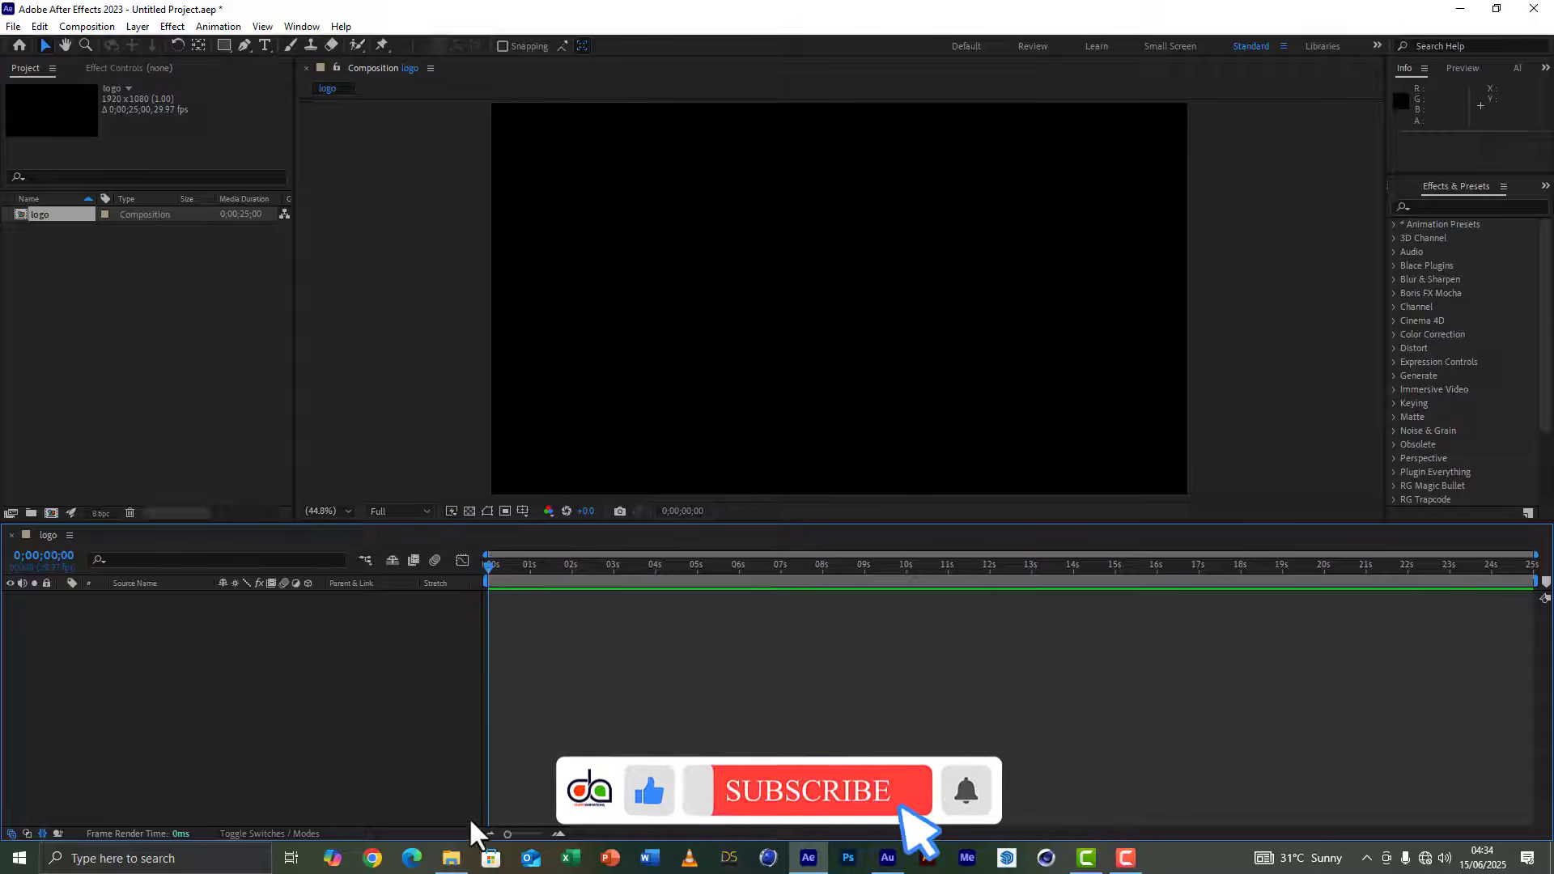
# Step: Import the one, Duppy logo and Emblem_of_the_African_Union.svg images from the Footage folder into the project
pyautogui.click(451, 858)
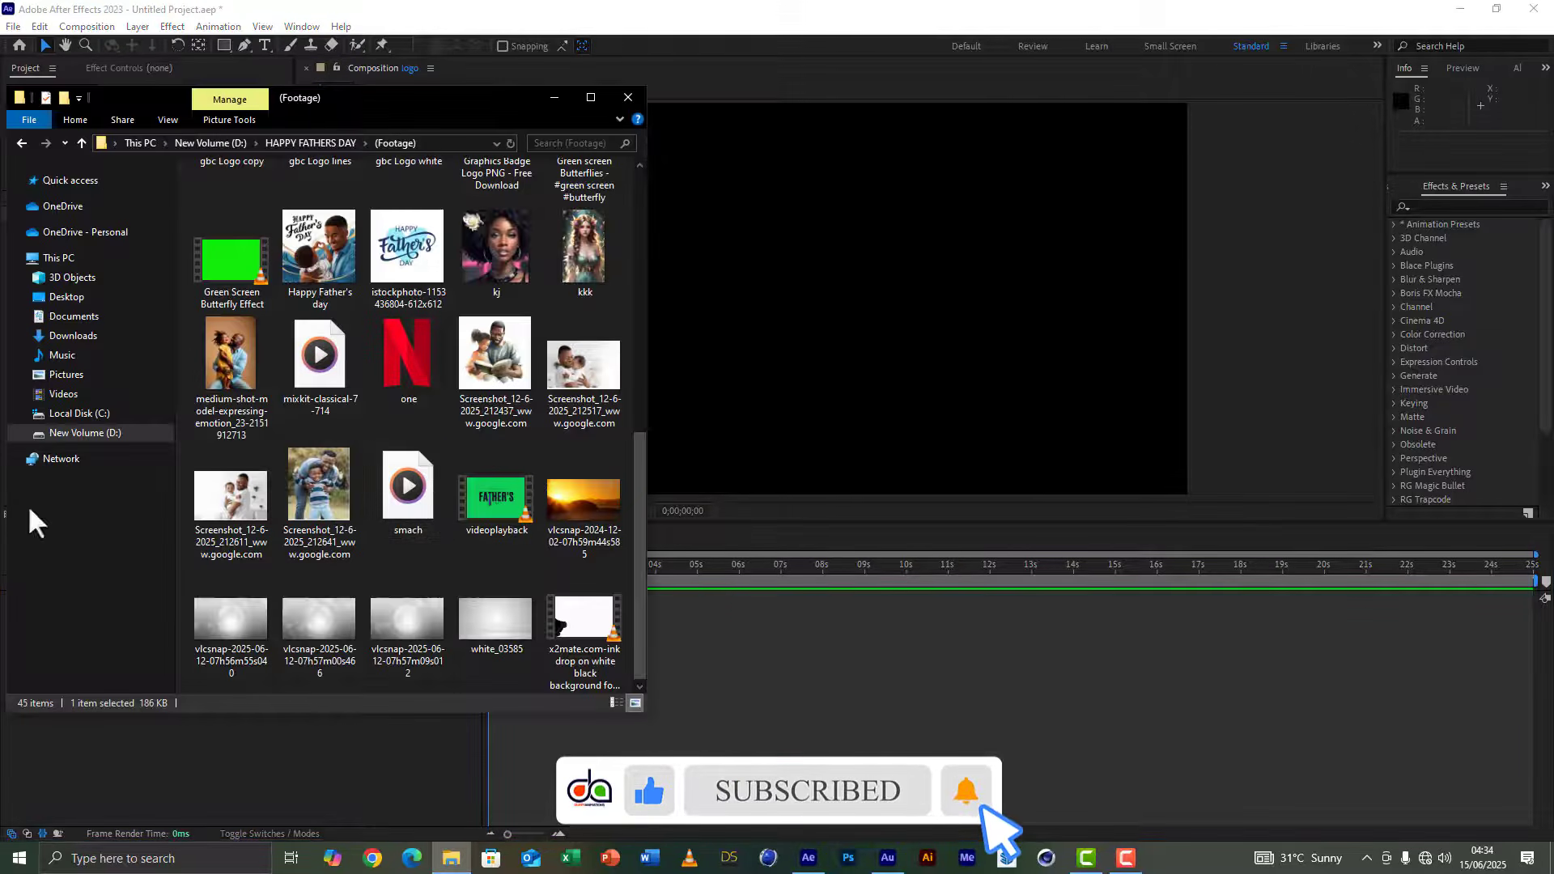
pyautogui.click(419, 352)
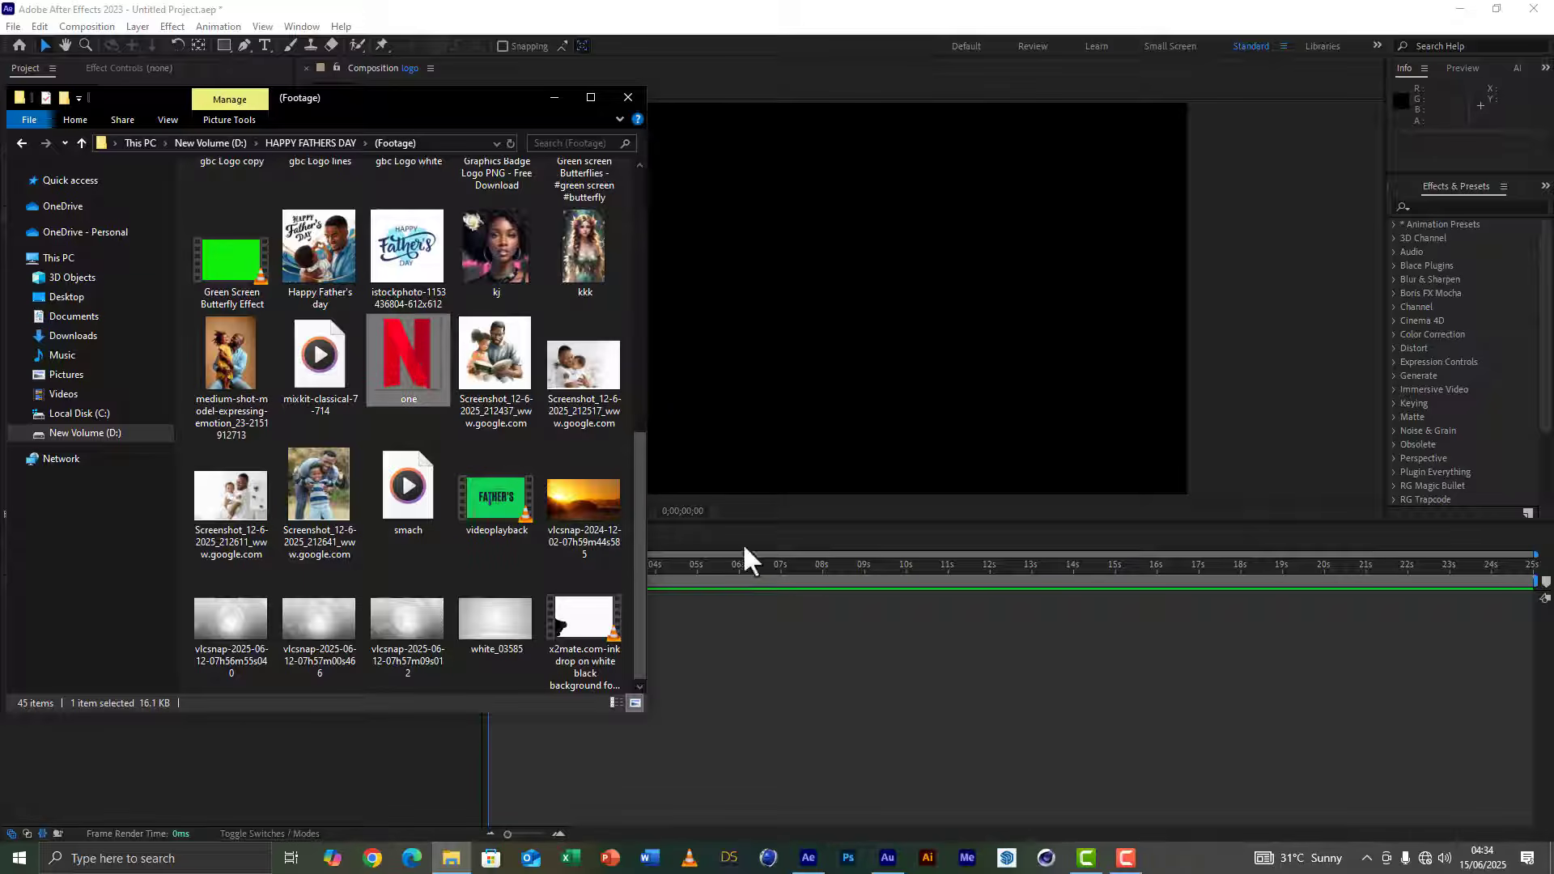
pyautogui.scroll(3, 215, 313)
pyautogui.click(212, 306)
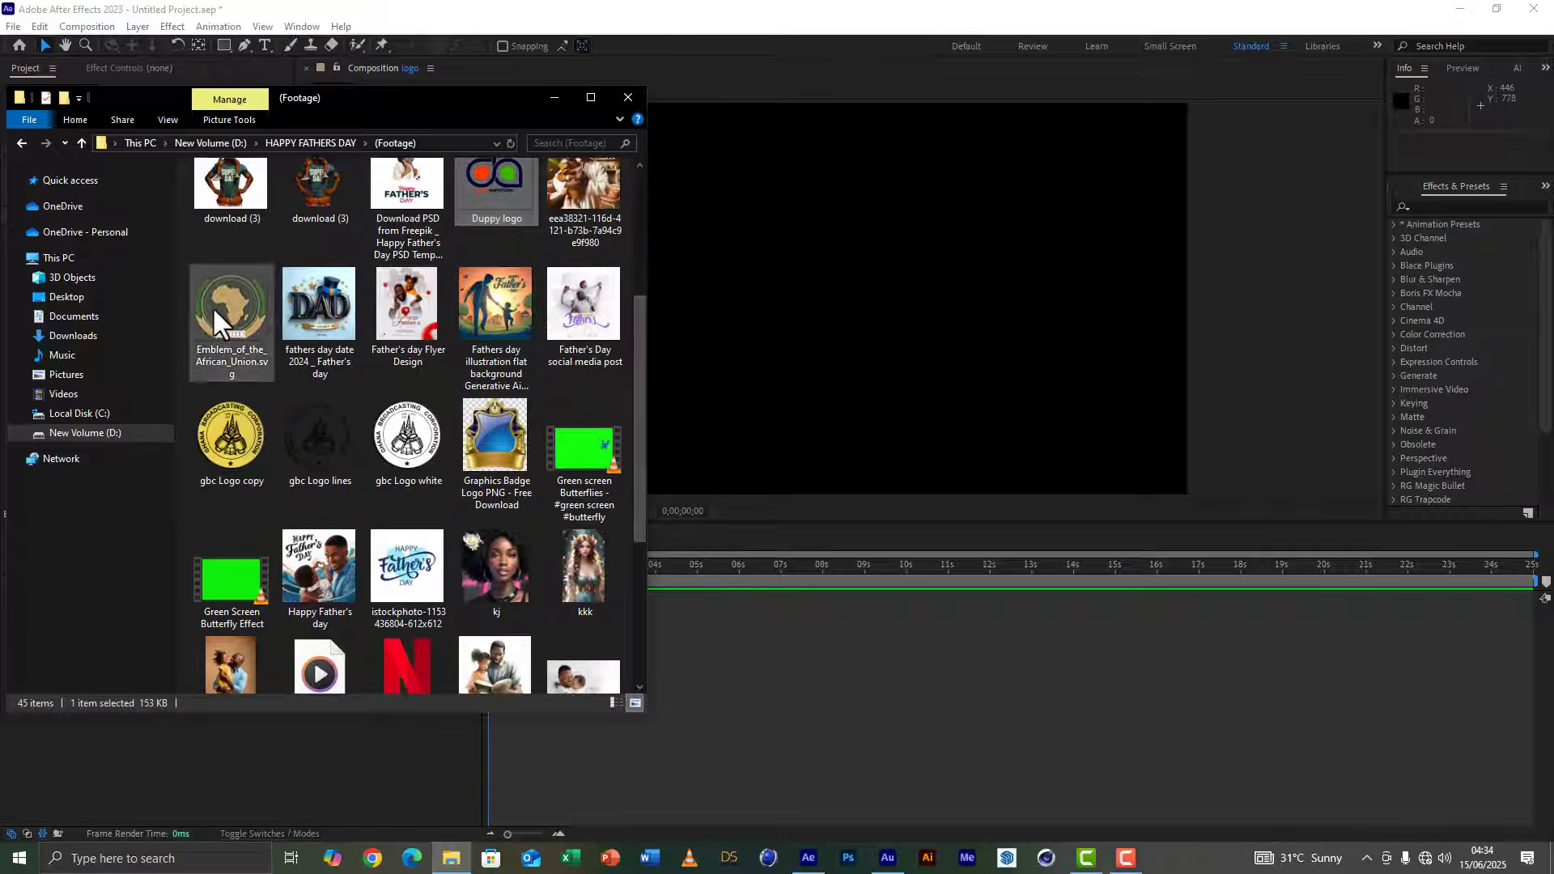
pyautogui.keyDown('ctrl'); pyautogui.click(212, 306); pyautogui.keyUp('ctrl')
pyautogui.moveTo(704, 405); pyautogui.dragTo(139, 395)
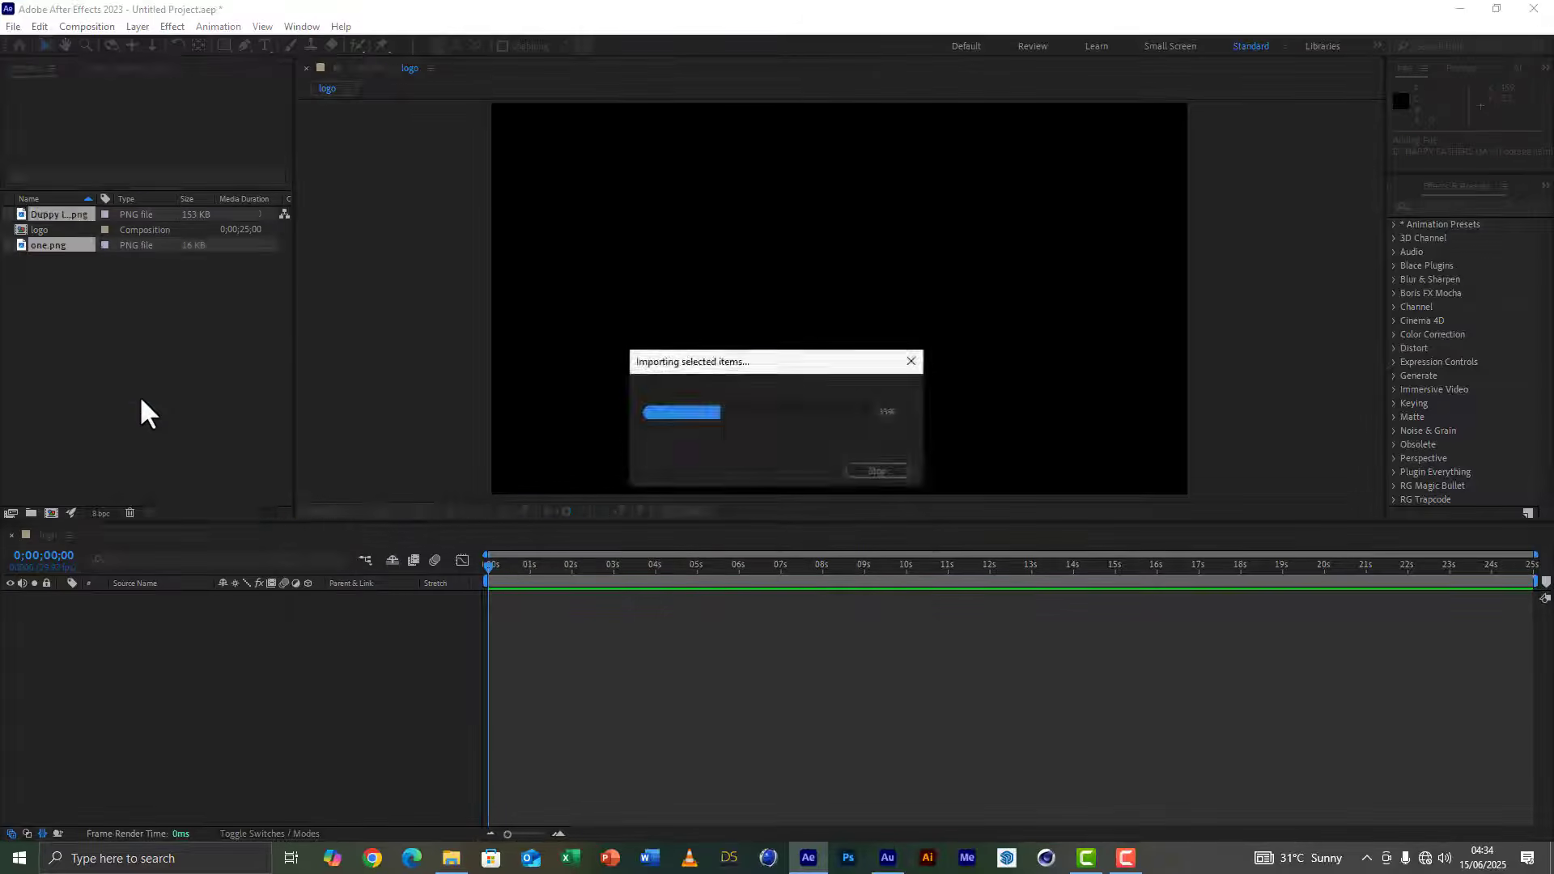
pyautogui.click(91, 378)
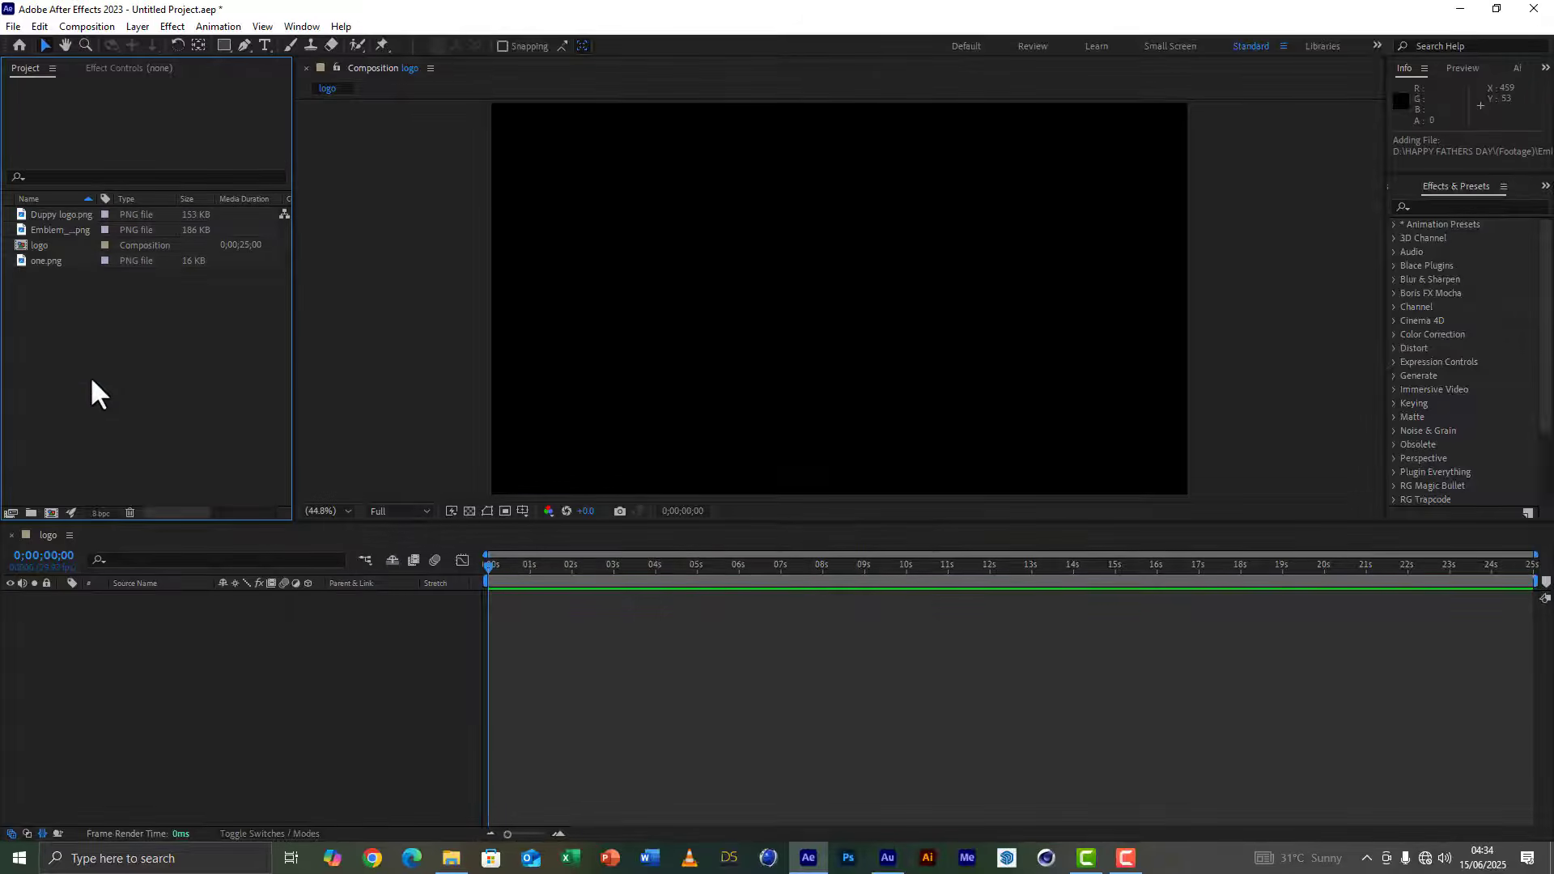
# Step: Add the African Union emblem image to the logo composition and scale it to 70%
pyautogui.click(61, 229)
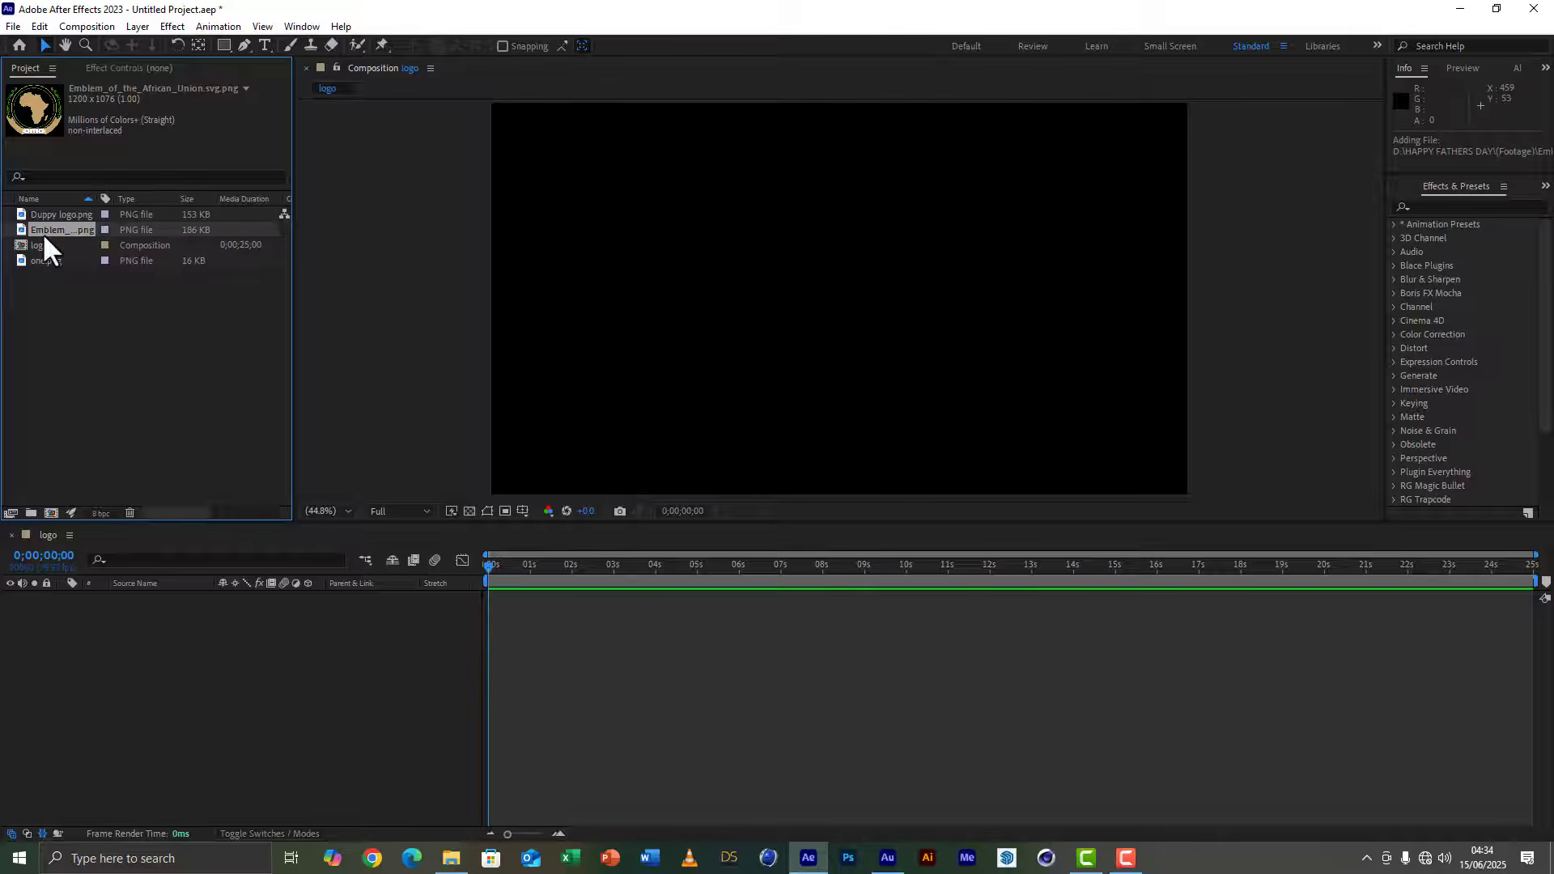
pyautogui.moveTo(46, 230); pyautogui.dragTo(133, 697)
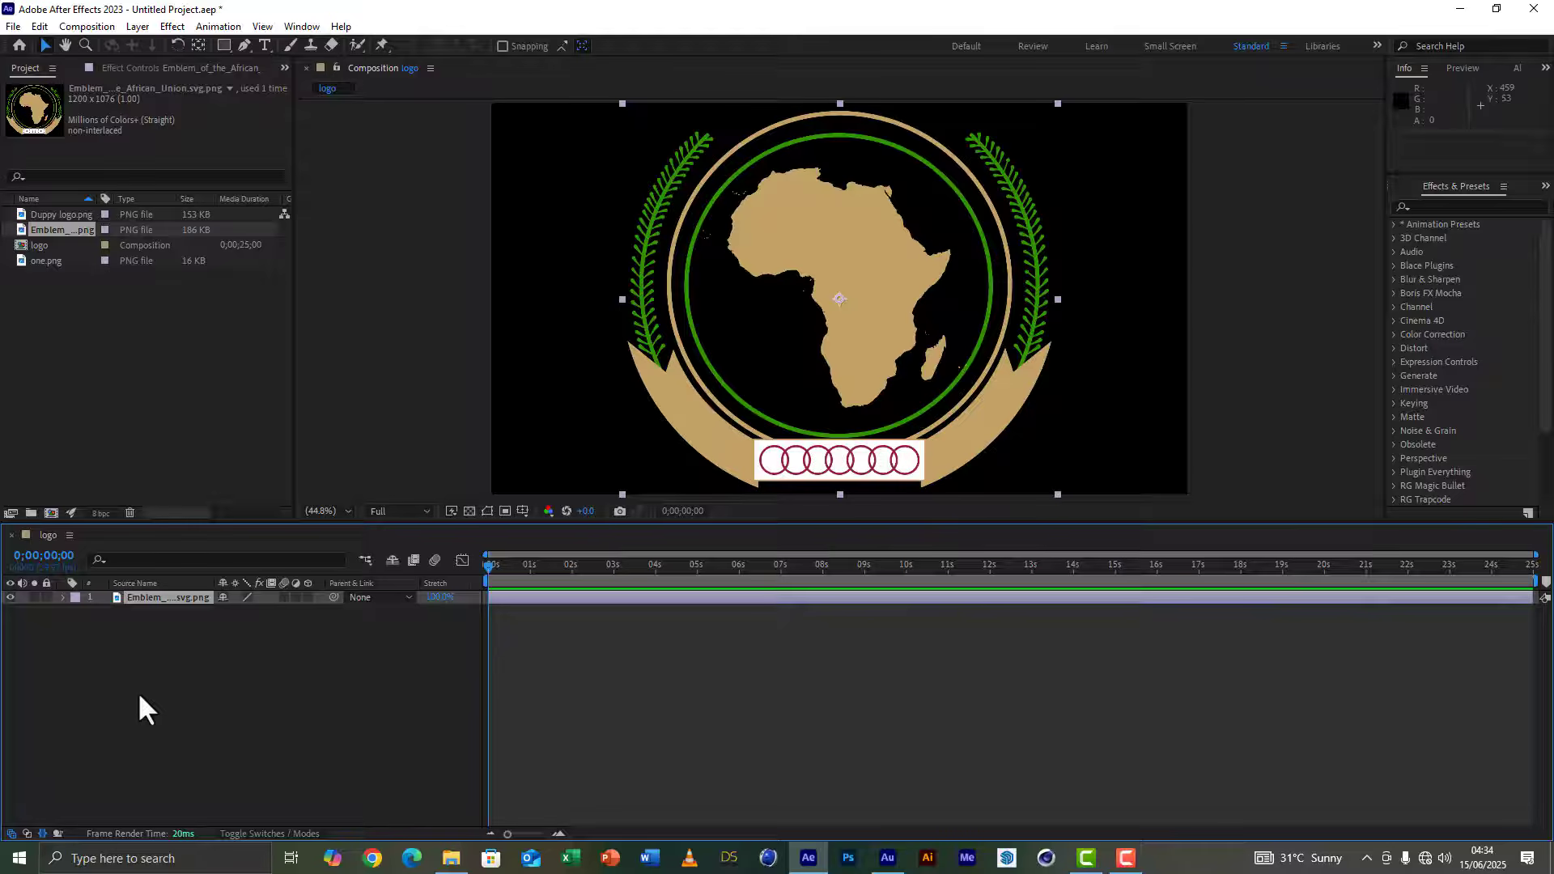
pyautogui.press('s')
pyautogui.moveTo(268, 611); pyautogui.dragTo(246, 612)
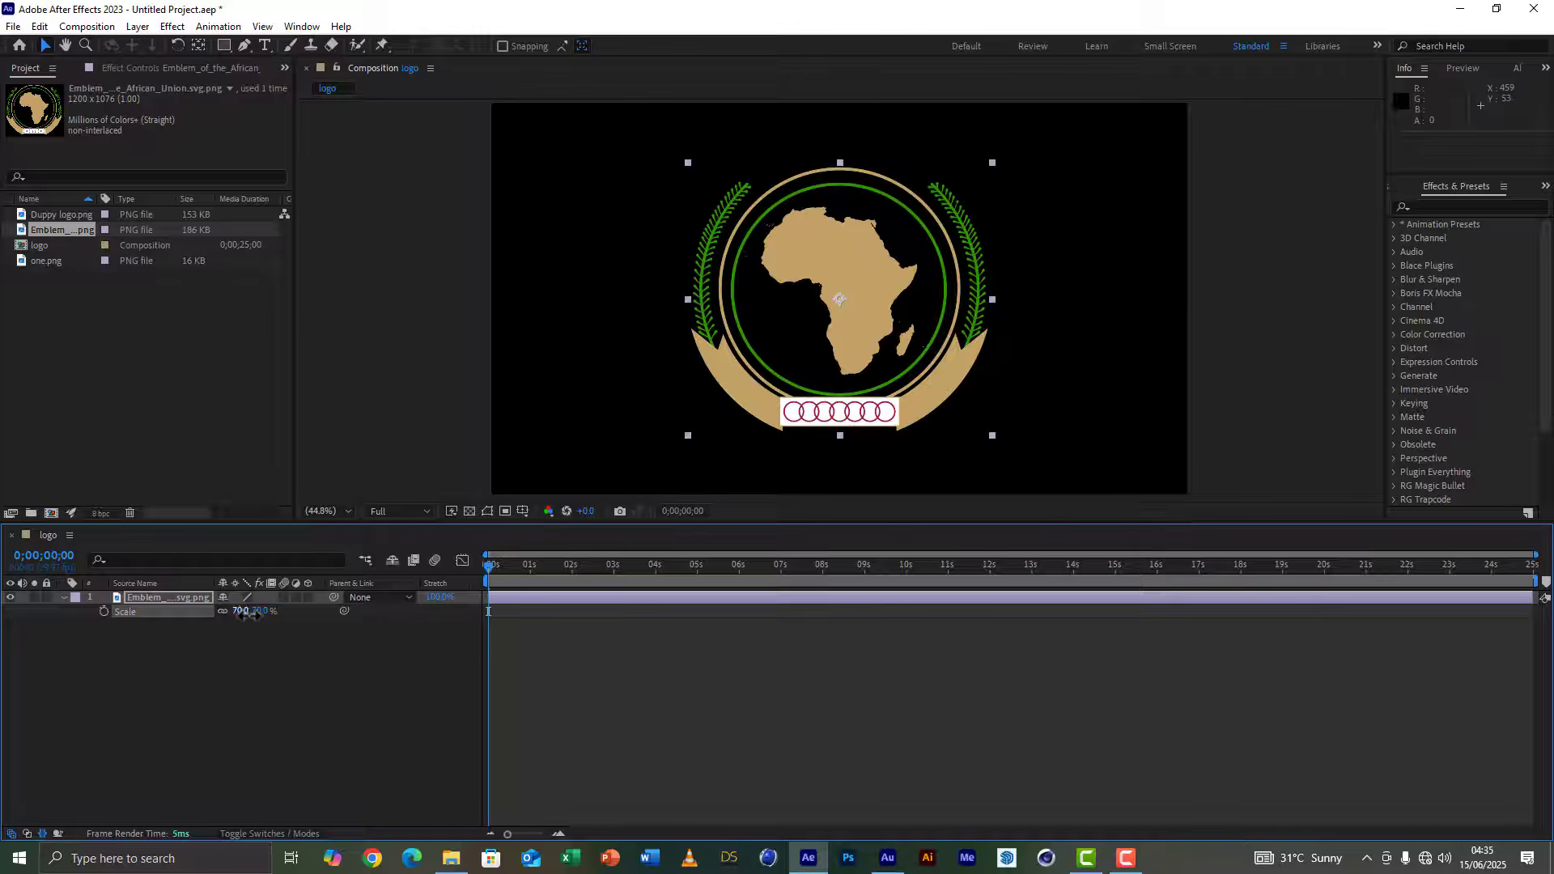
pyautogui.click(206, 720)
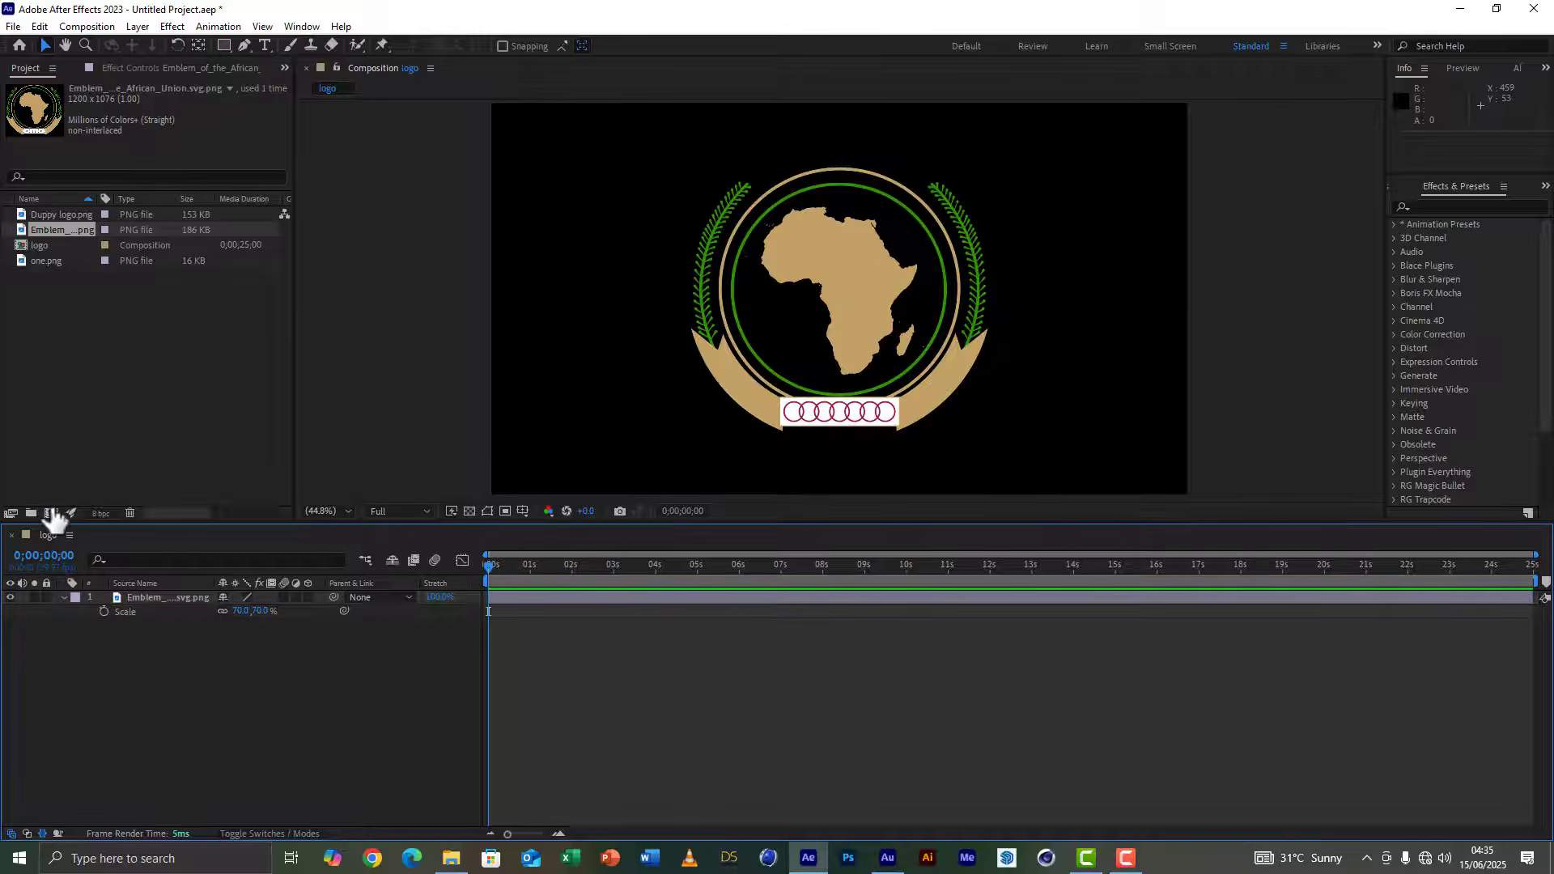
# Step: Create a second 1920x1080, 29.97 fps composition named "main" and save the project
pyautogui.click(51, 513)
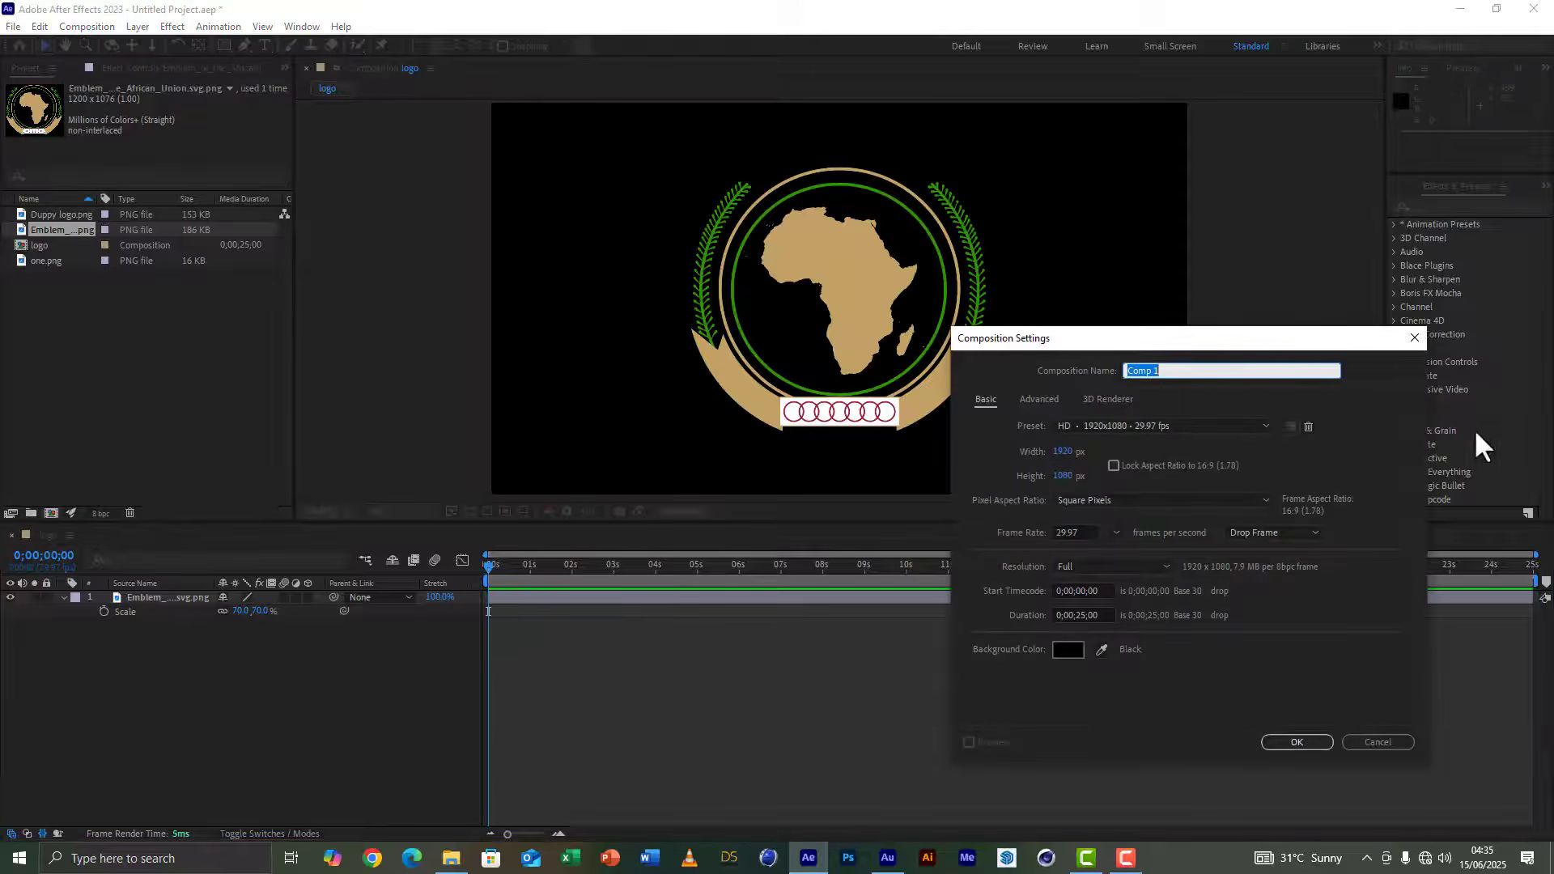
pyautogui.write('main')
pyautogui.press('Return')
pyautogui.hotkey('ctrl', 's')
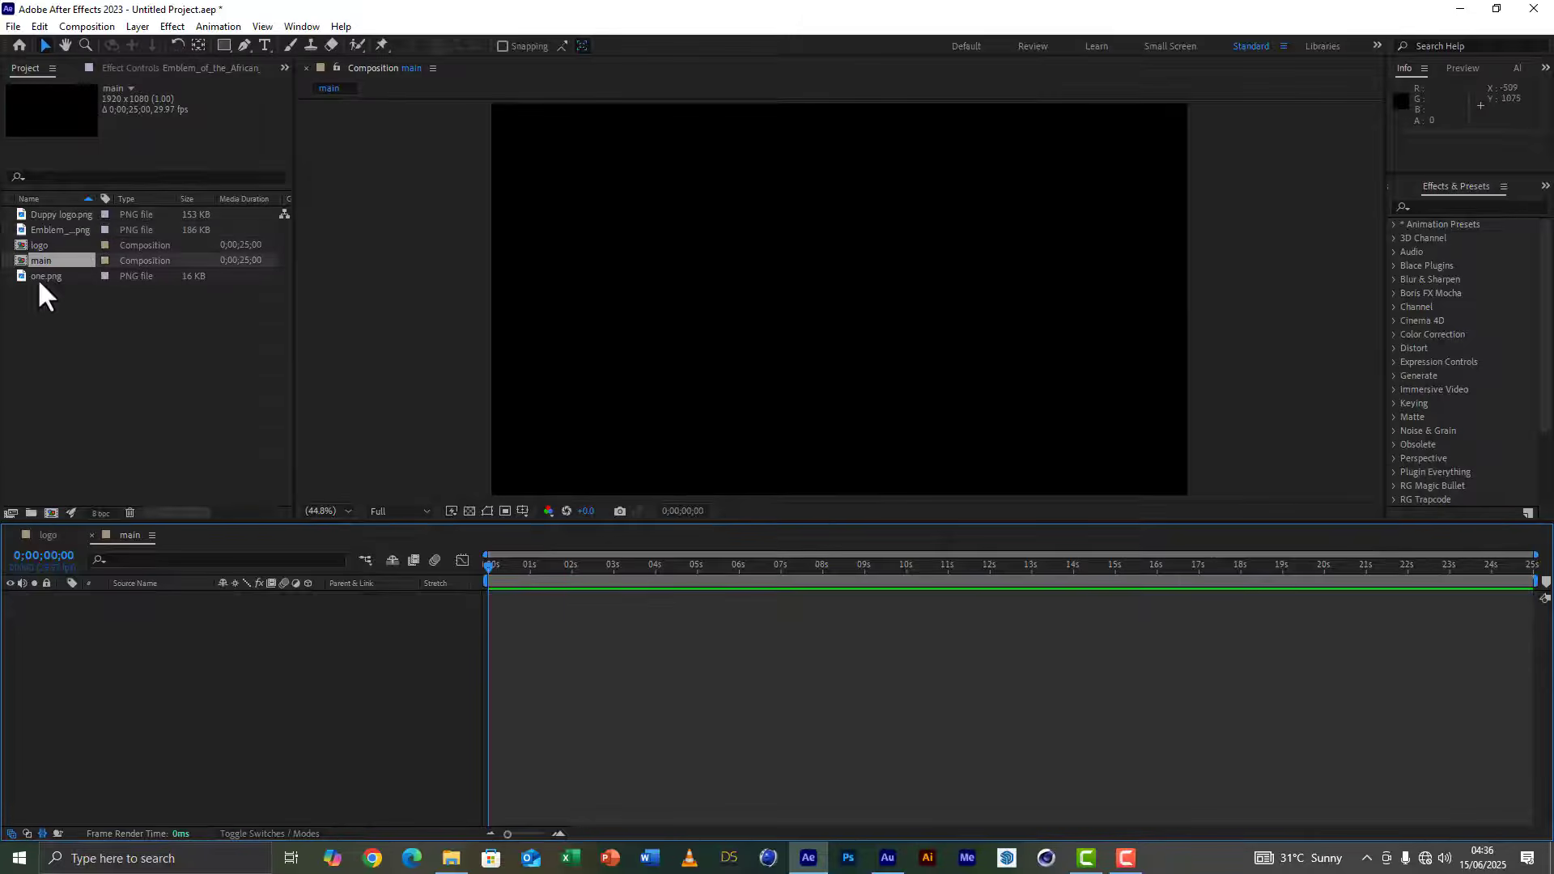
# Step: Add the logo composition to main as a 3D layer and hide it
pyautogui.moveTo(47, 246); pyautogui.dragTo(143, 741)
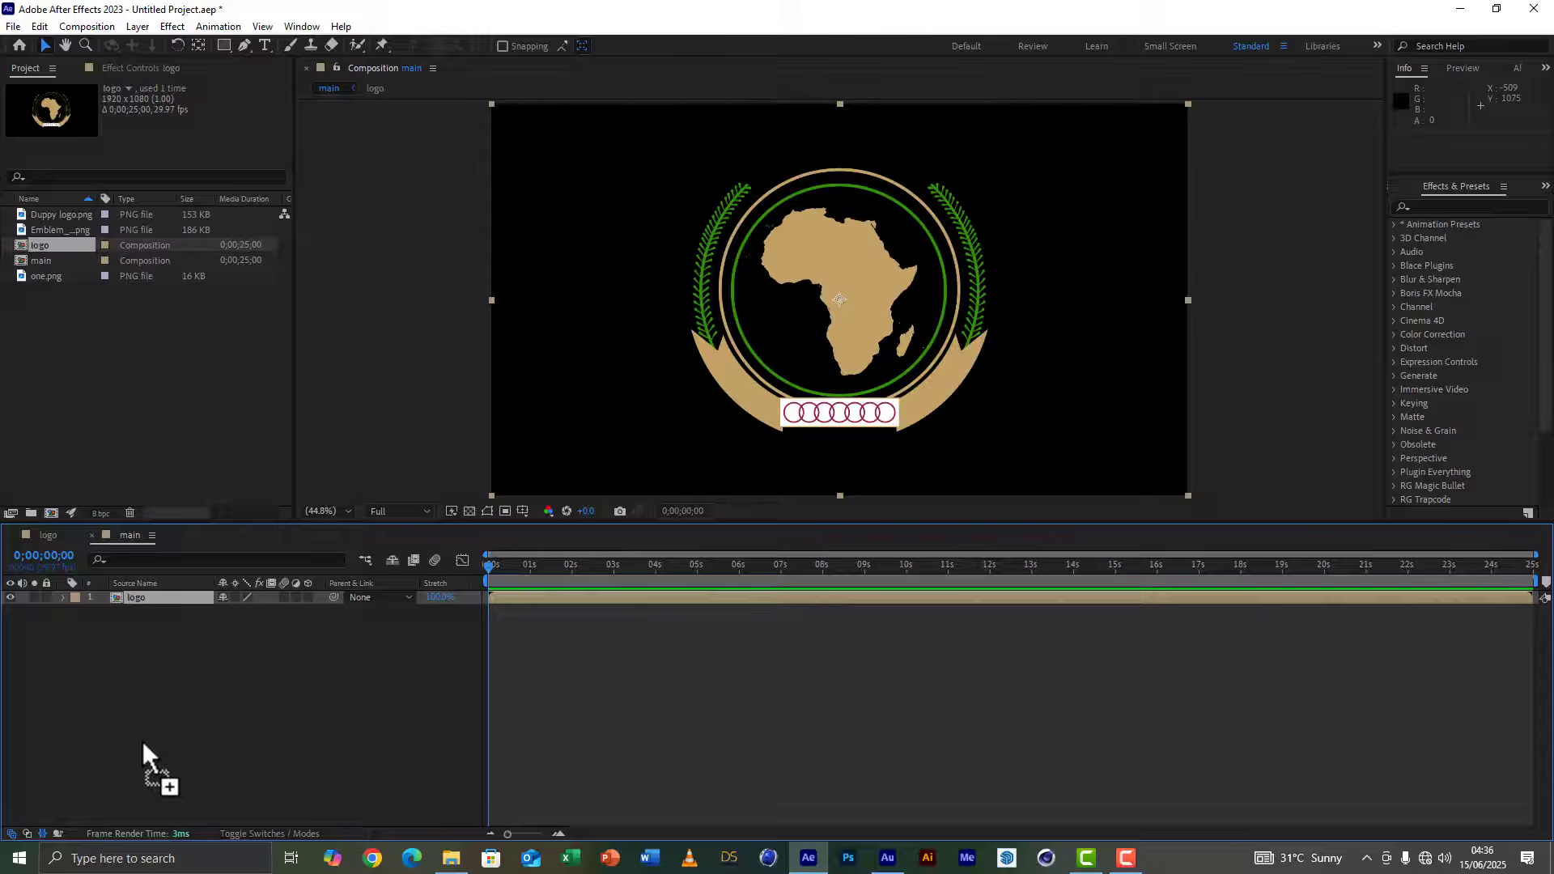
pyautogui.click(308, 597)
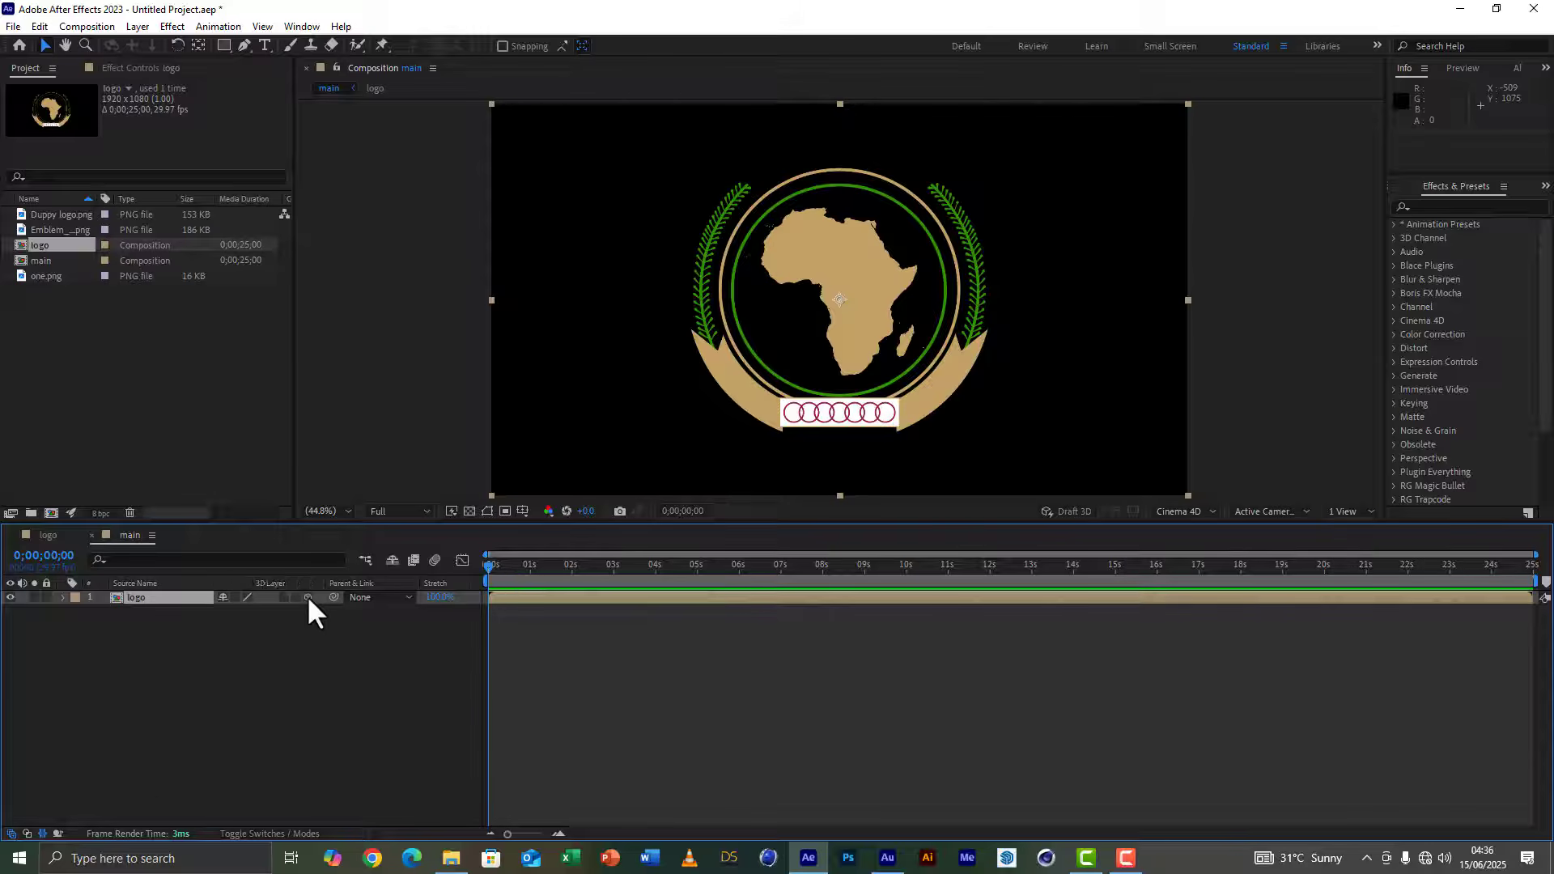
pyautogui.click(10, 597)
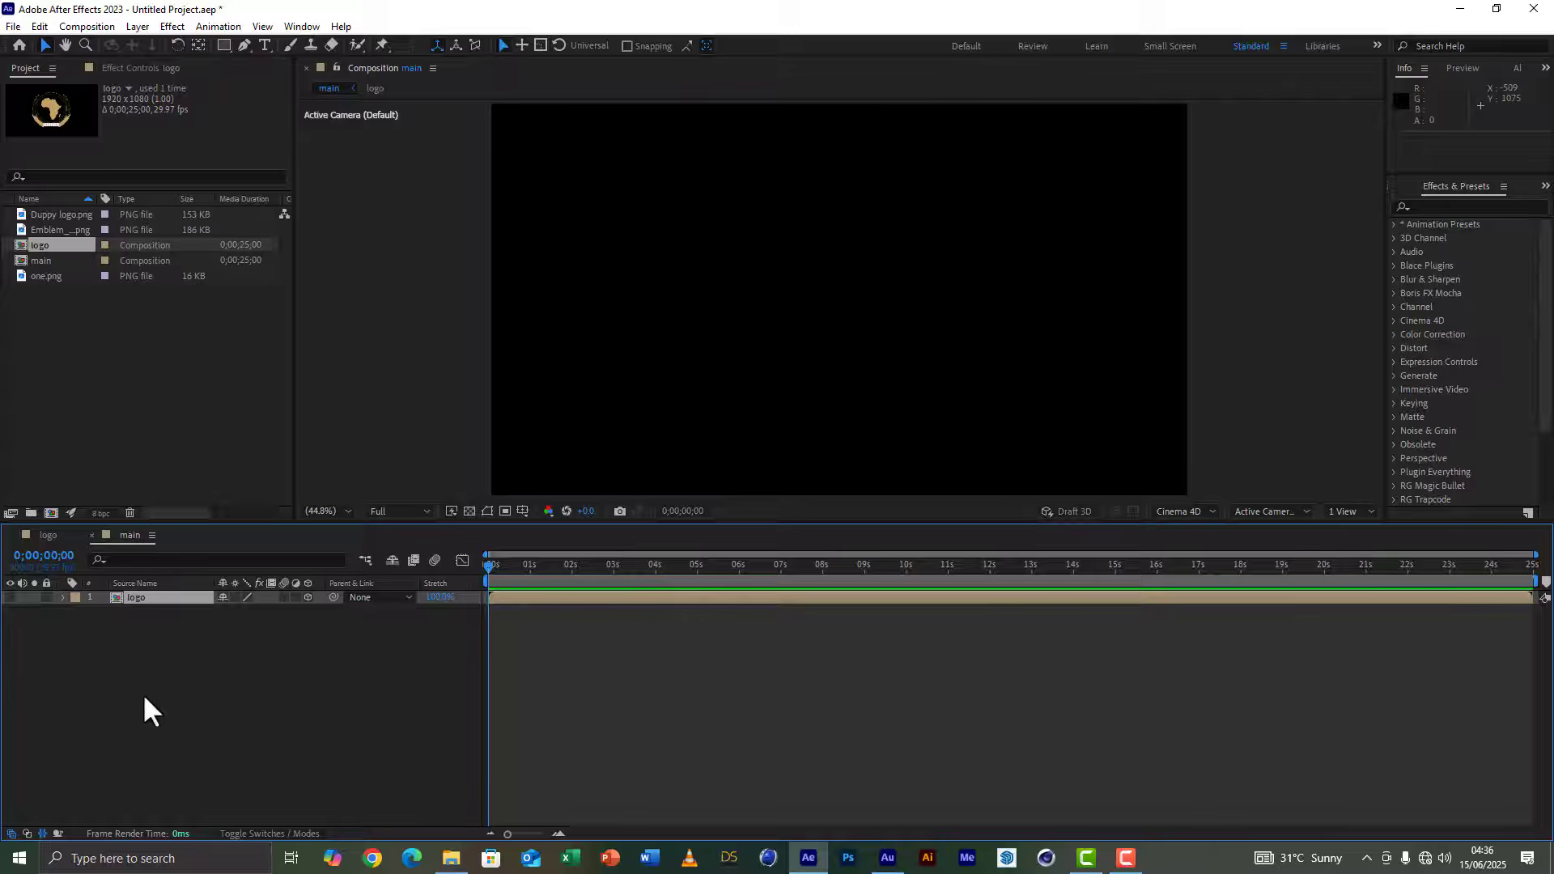
# Step: Create a black comp-size solid layer named "particular" in the main composition
pyautogui.rightClick(176, 712)
pyautogui.moveTo(258, 522)
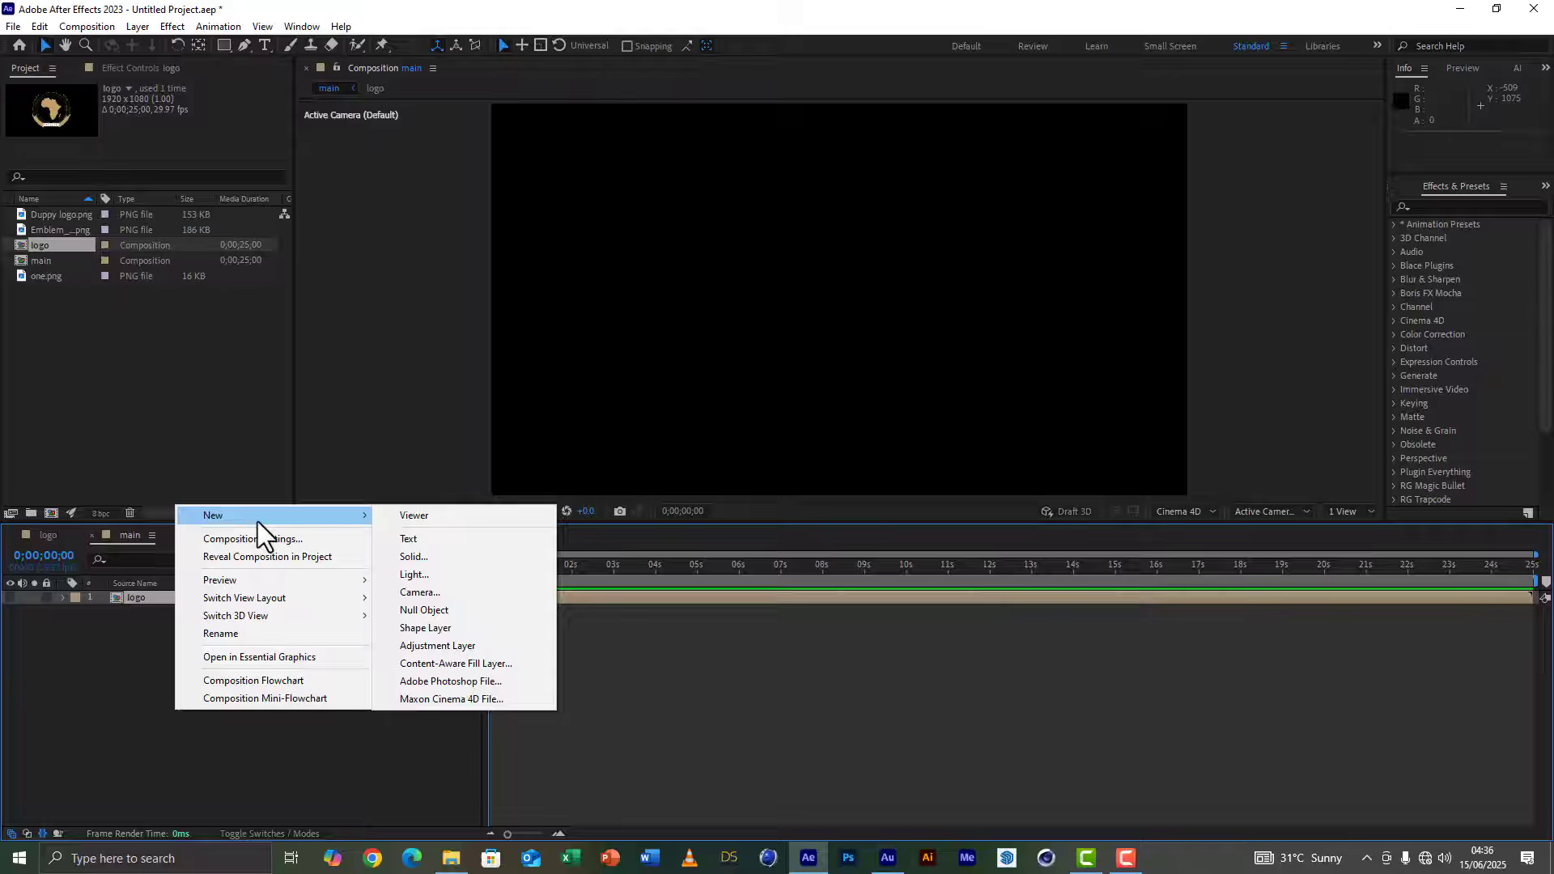
pyautogui.click(455, 558)
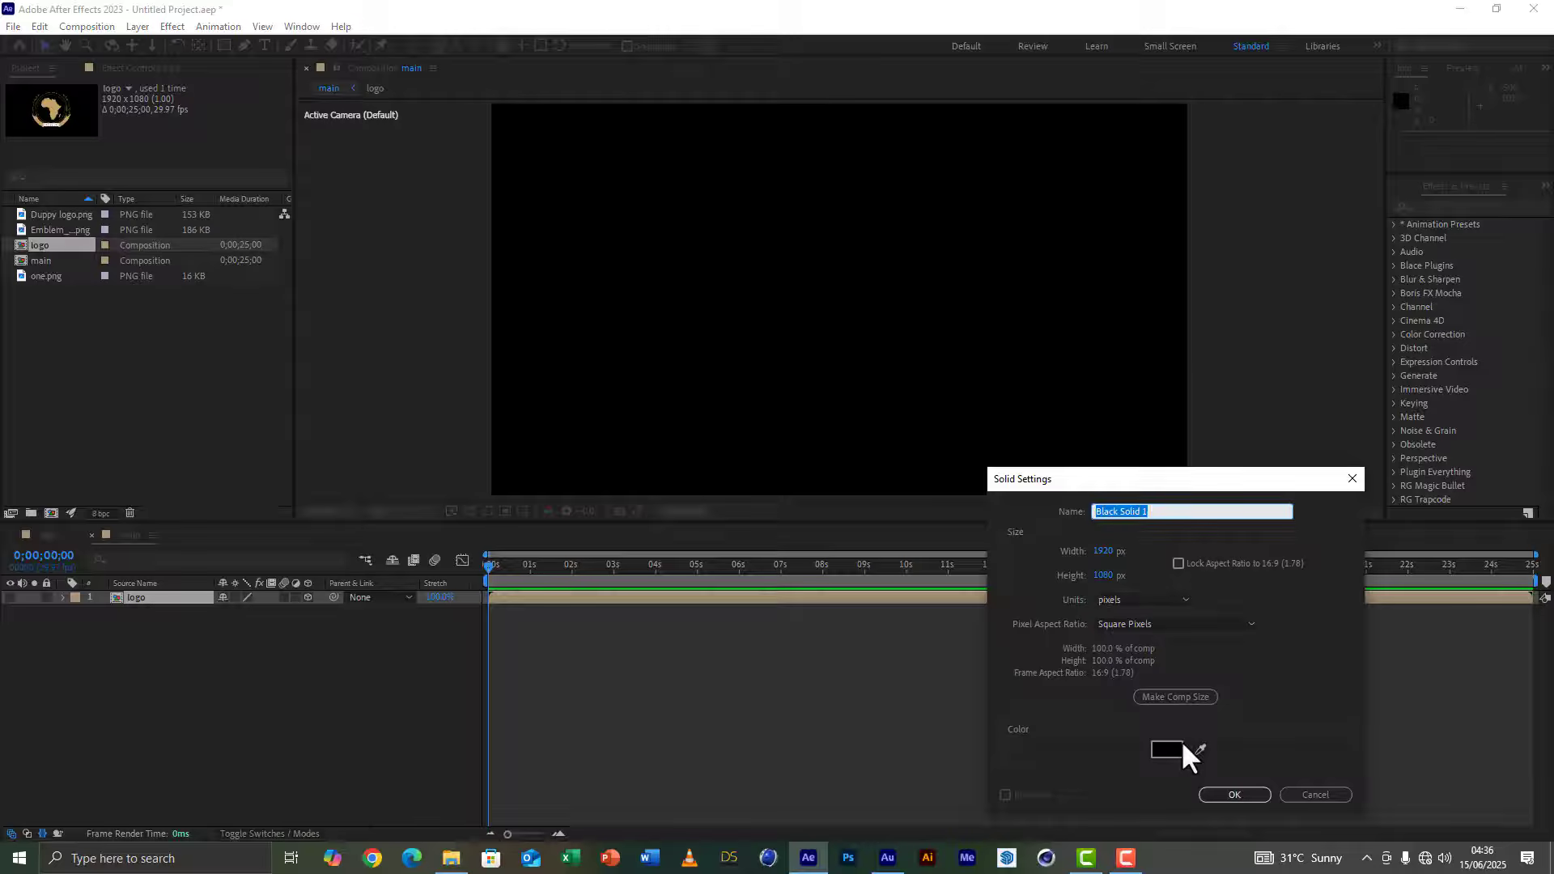
pyautogui.write('particular')
pyautogui.click(1234, 795)
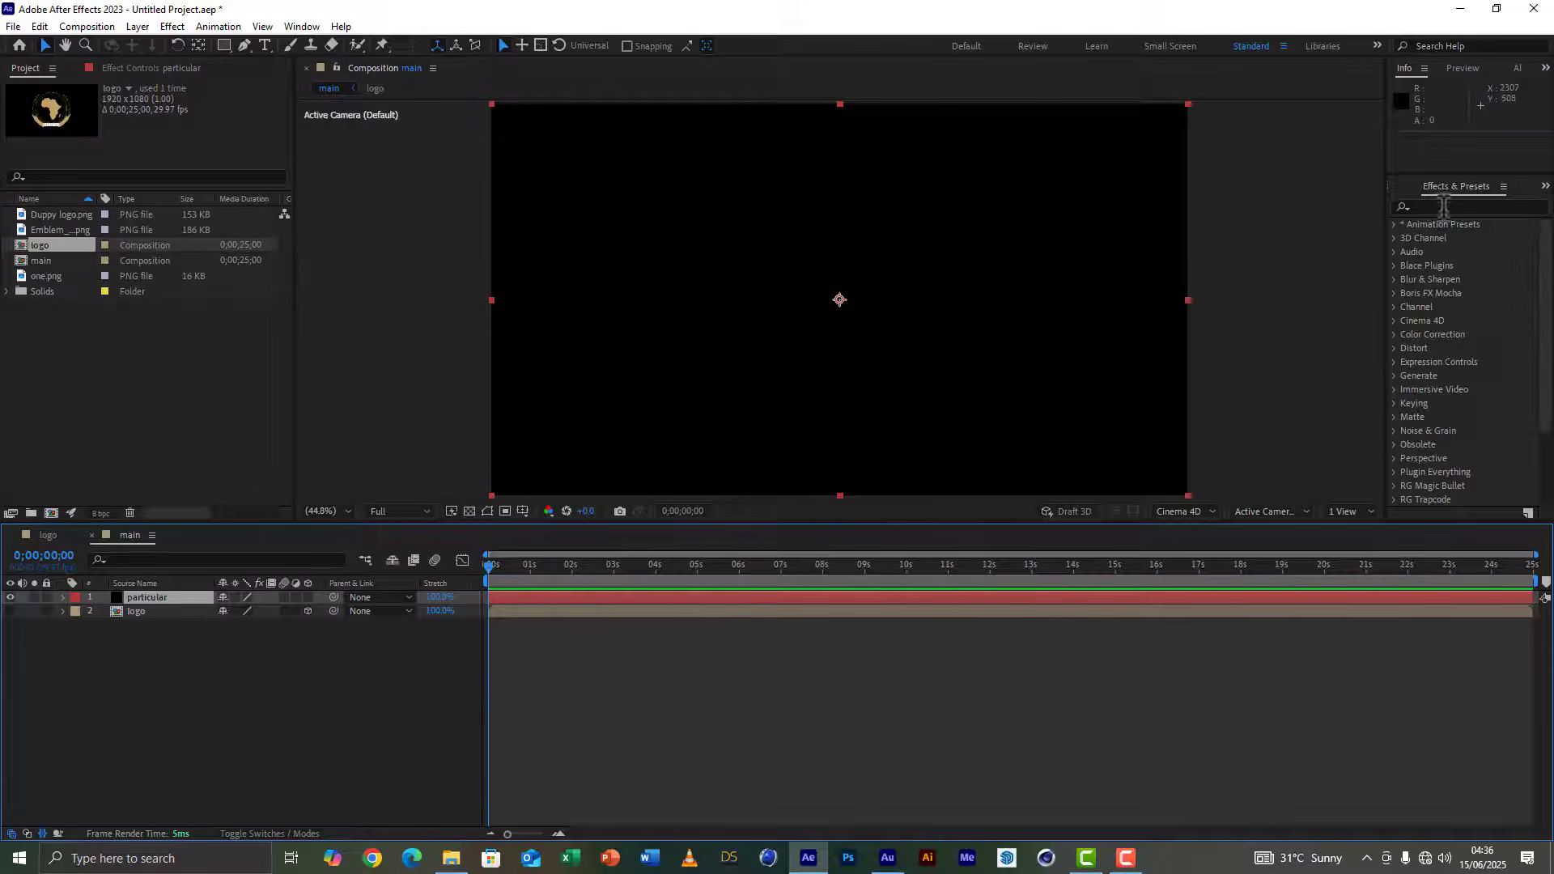
# Step: Apply the RG Trapcode Particular effect to the particular solid and preview the particles at 1 second
pyautogui.click(182, 24)
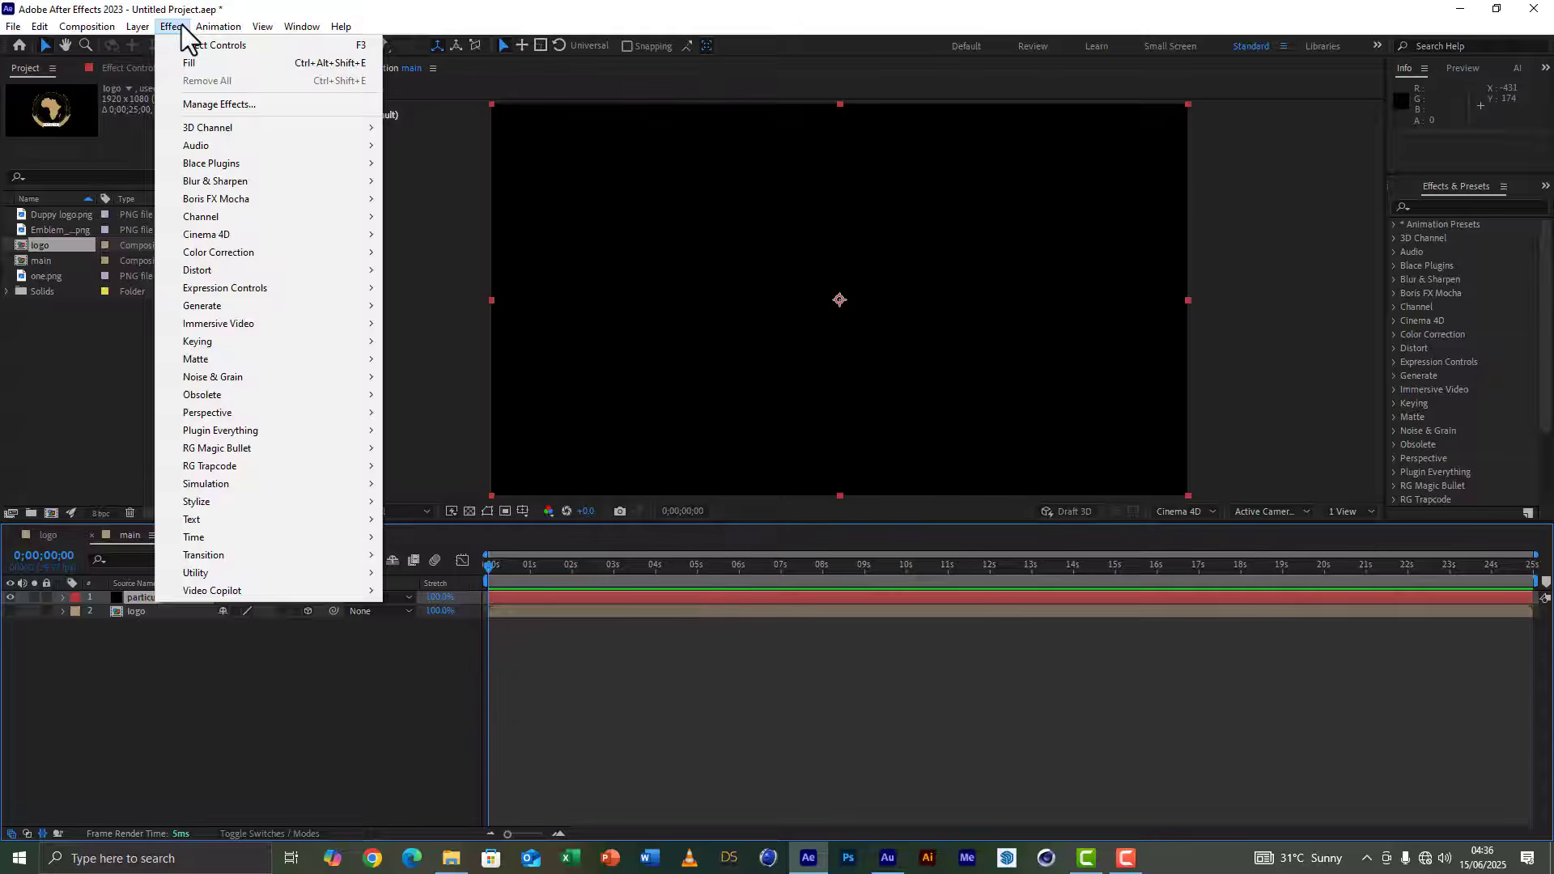
pyautogui.moveTo(205, 467)
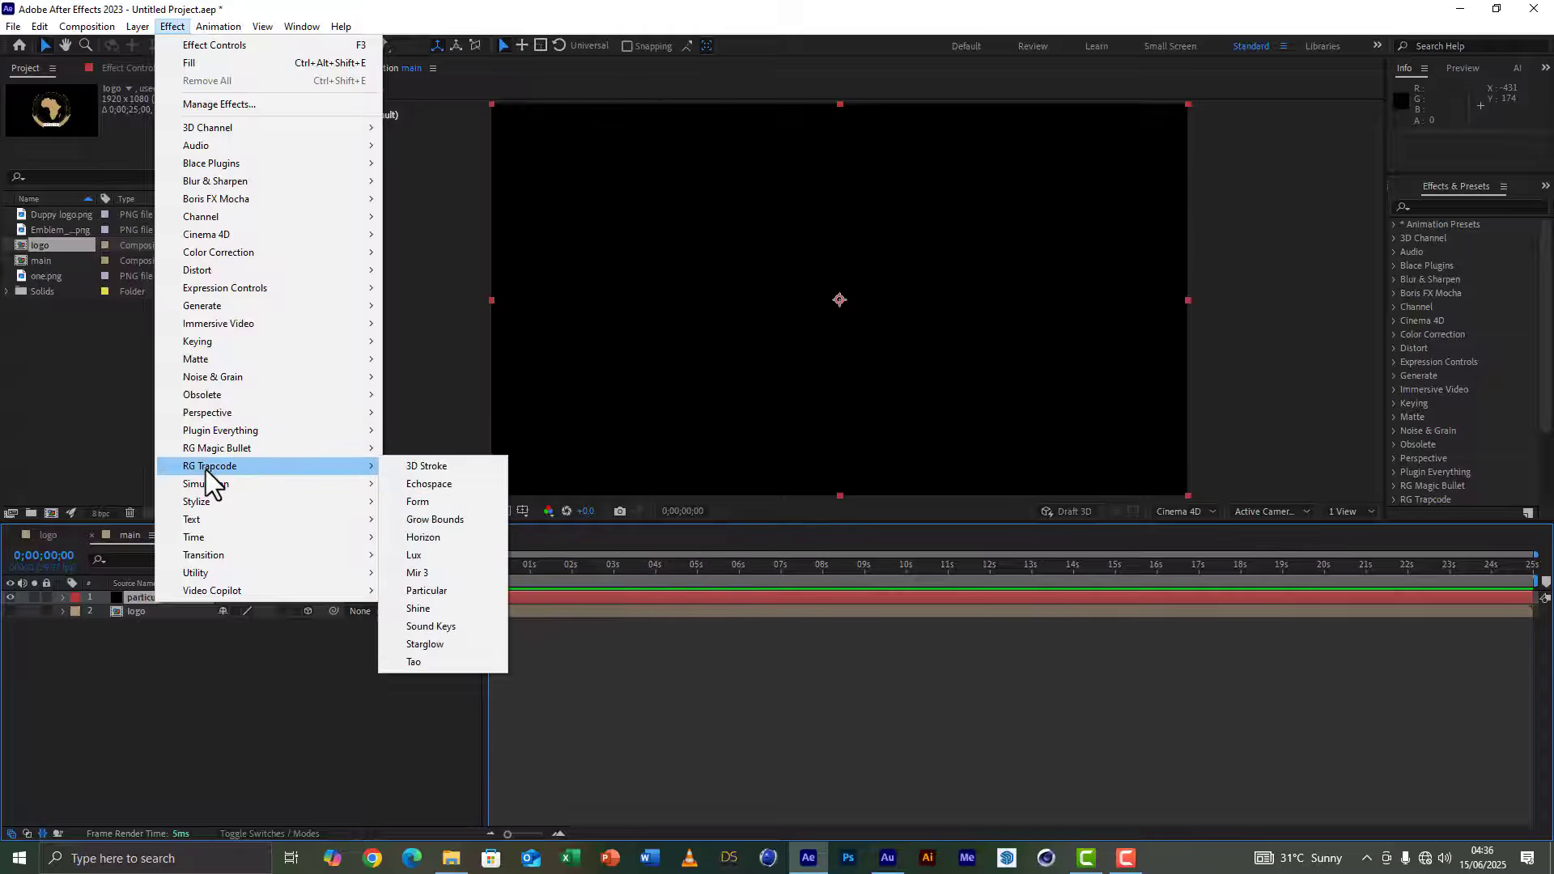
pyautogui.click(426, 591)
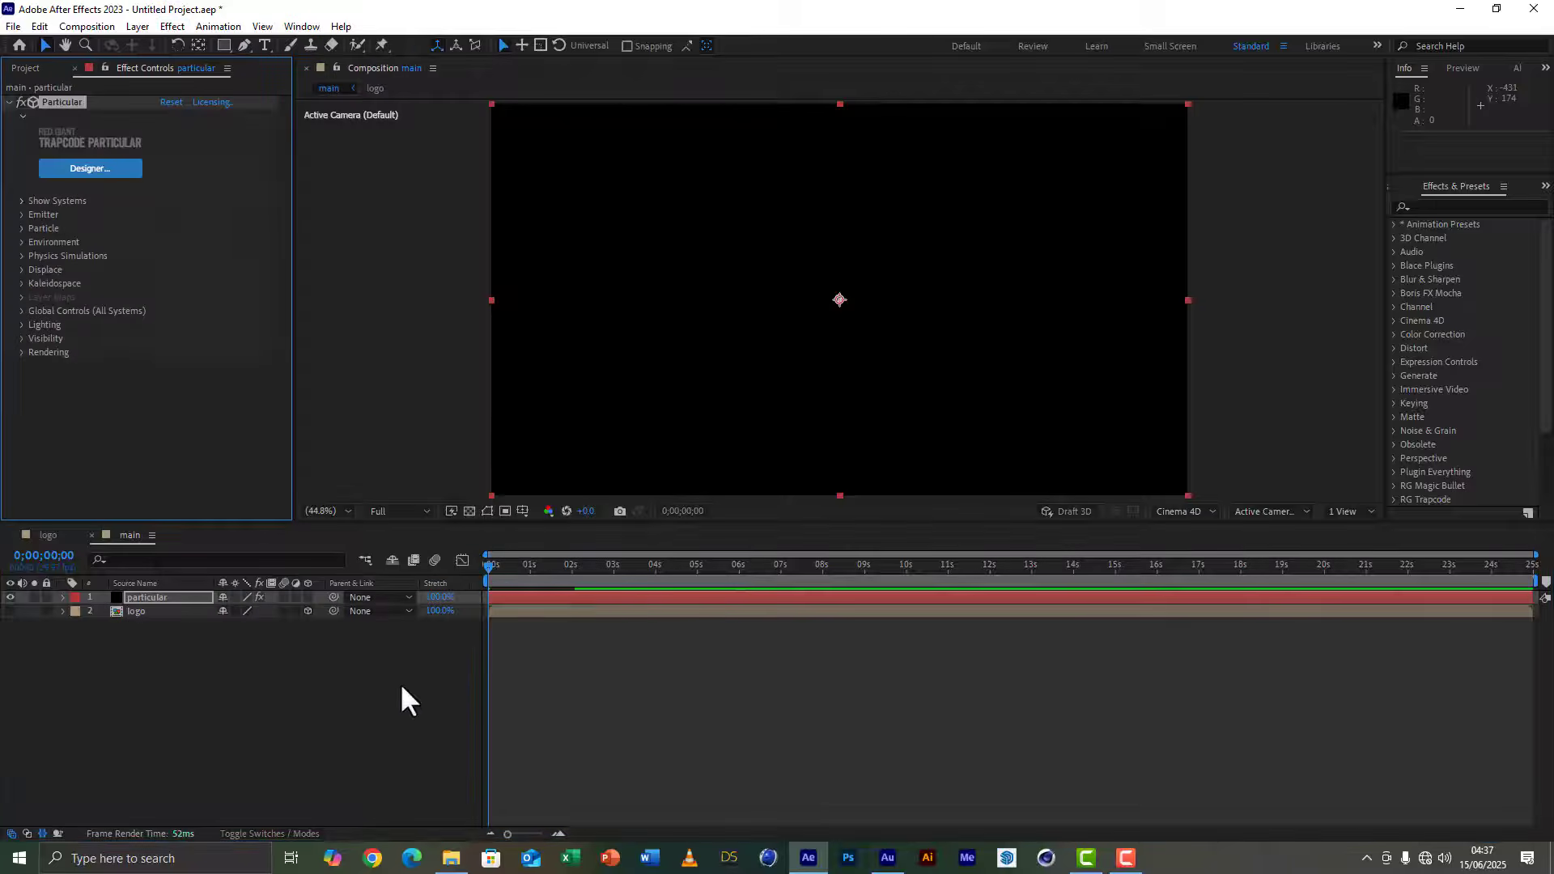
pyautogui.click(529, 577)
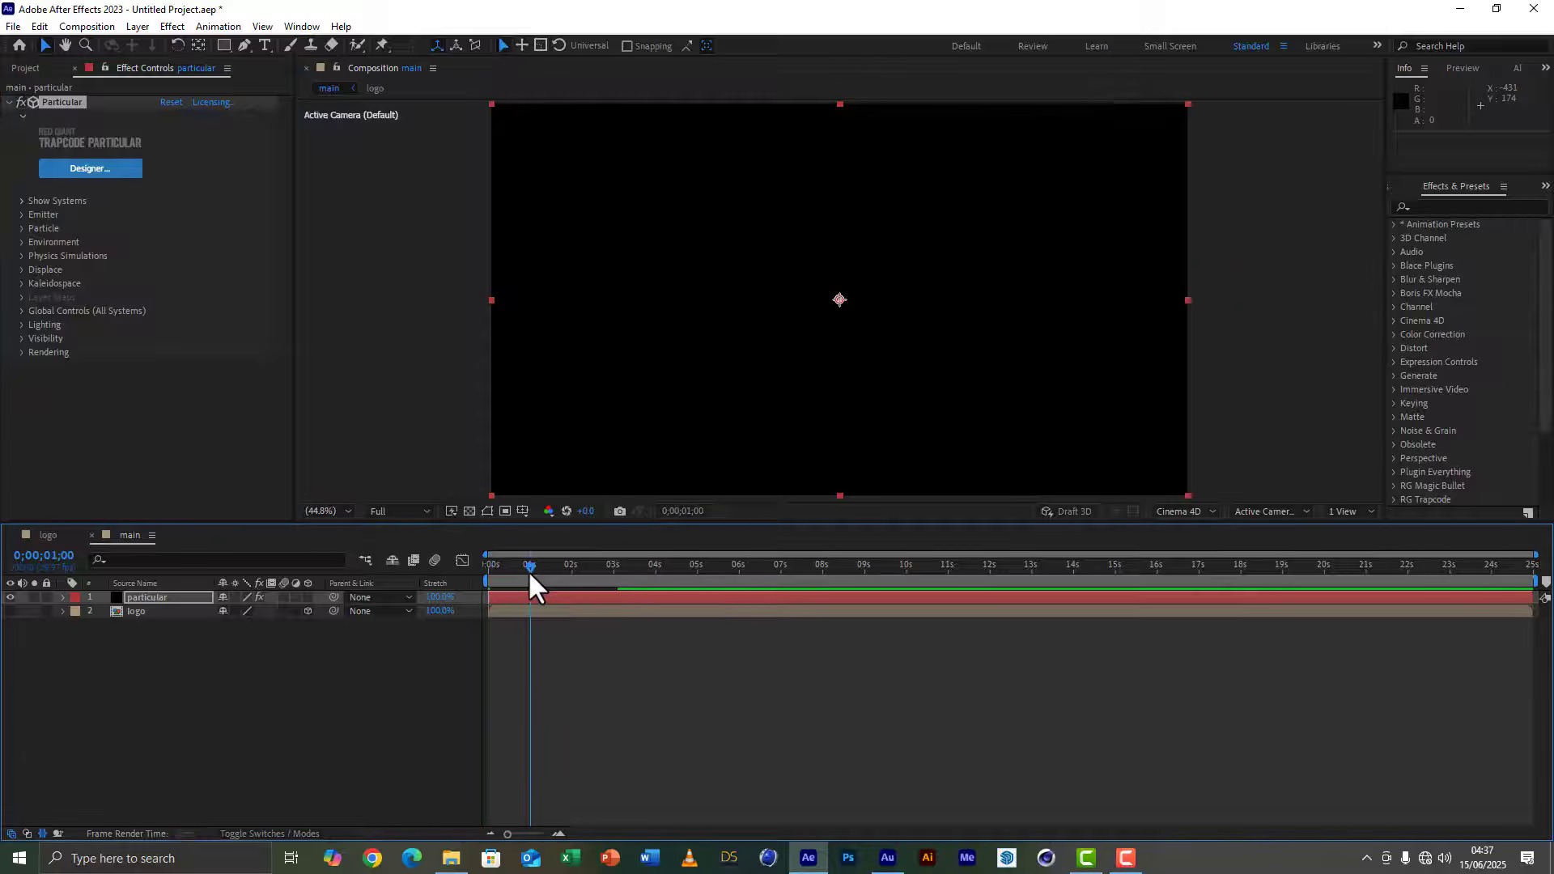
pyautogui.click(148, 597)
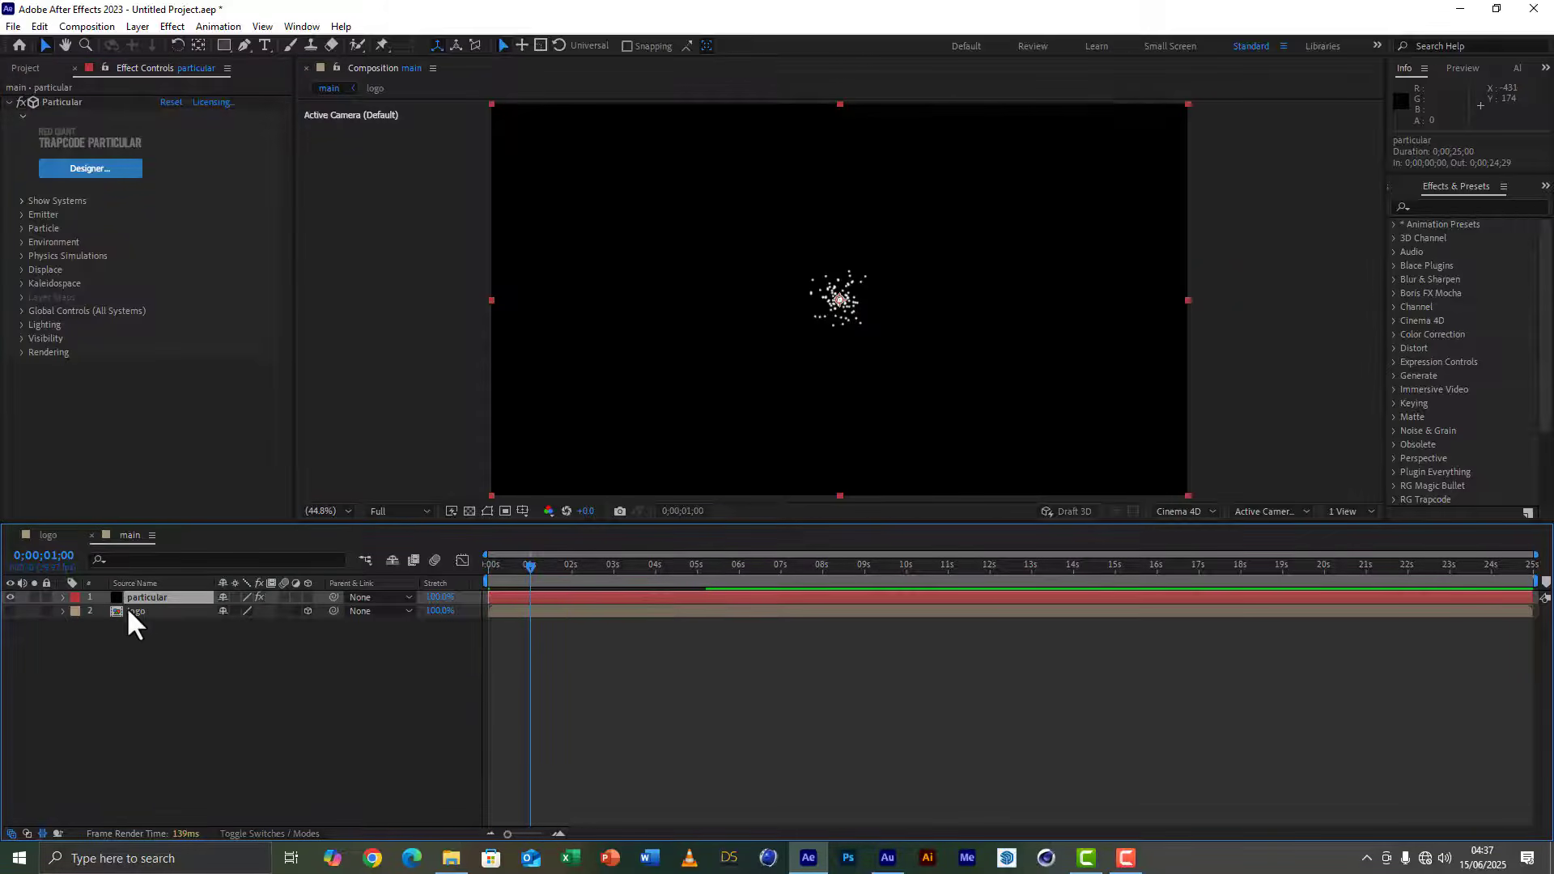
# Step: Set Particular's emitter type to Layer and its Particles/sec to 10000
pyautogui.click(21, 212)
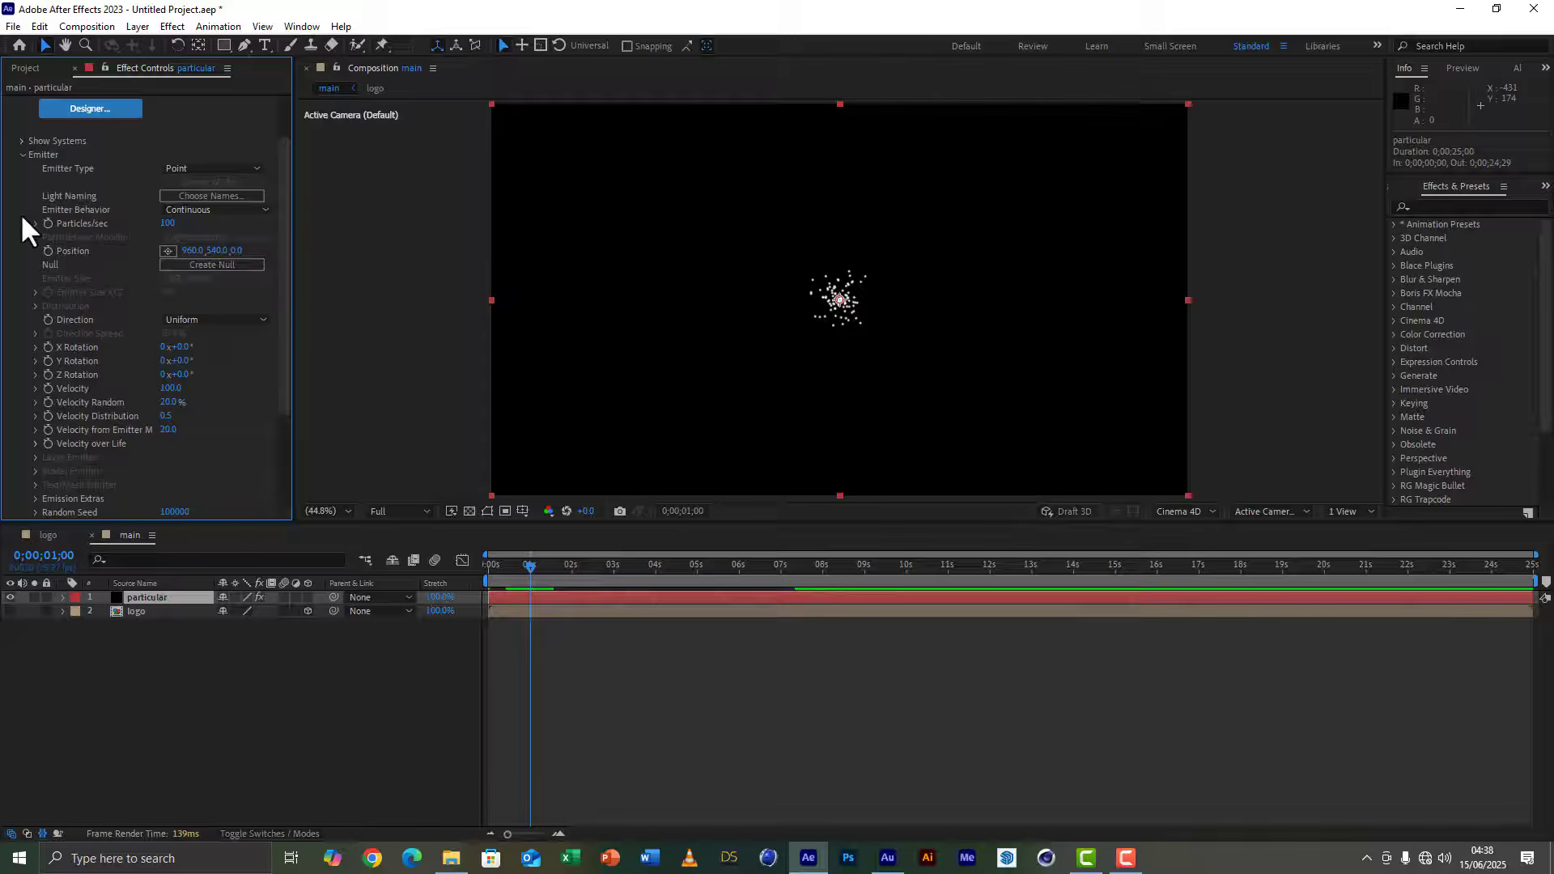
pyautogui.click(192, 167)
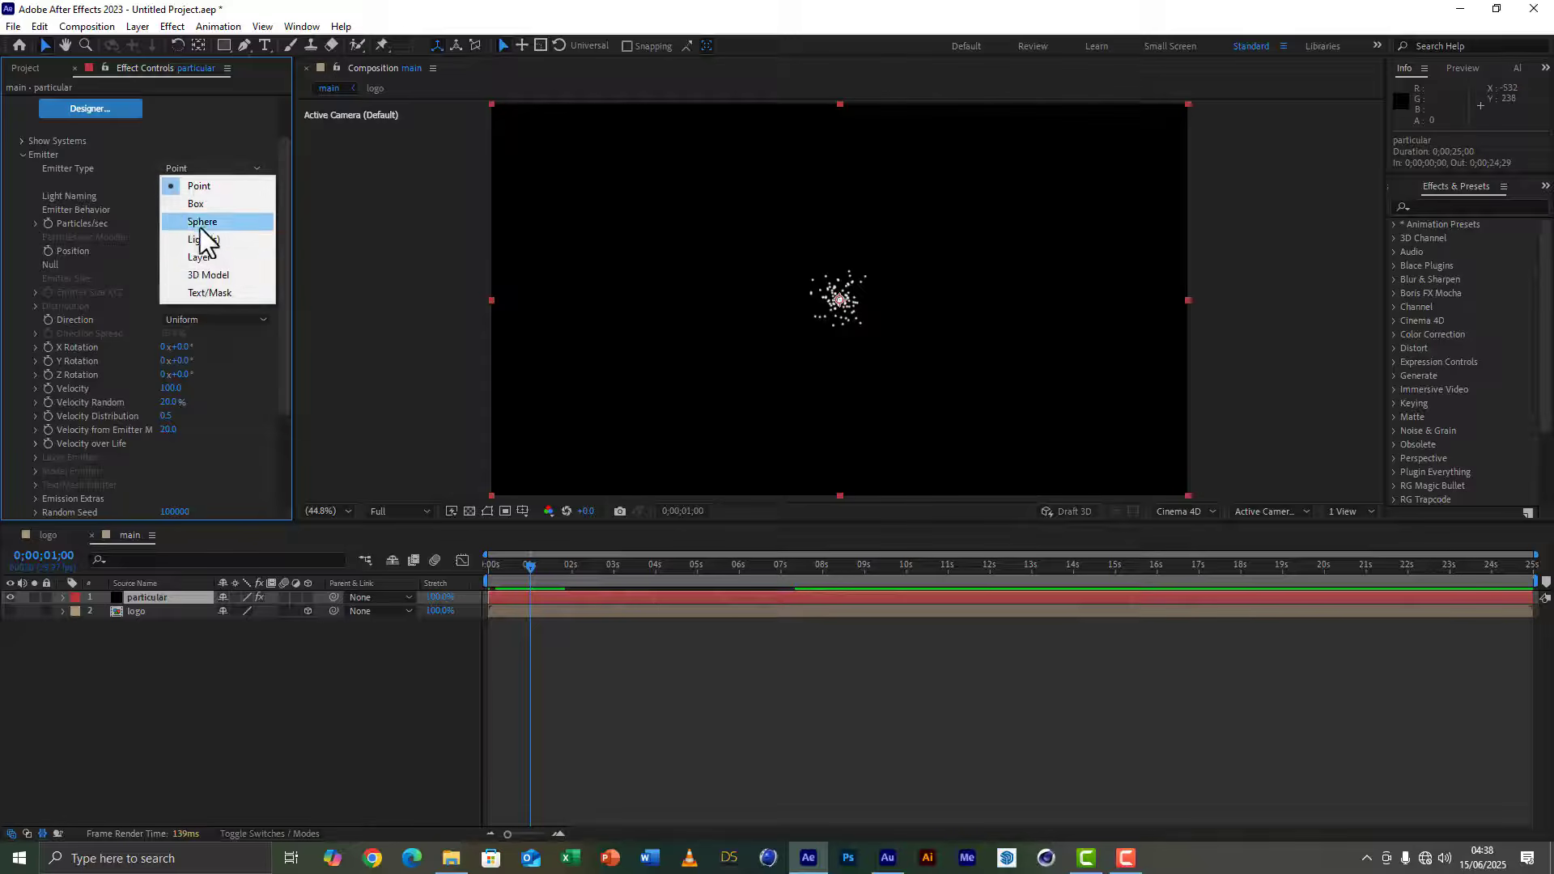
pyautogui.click(204, 259)
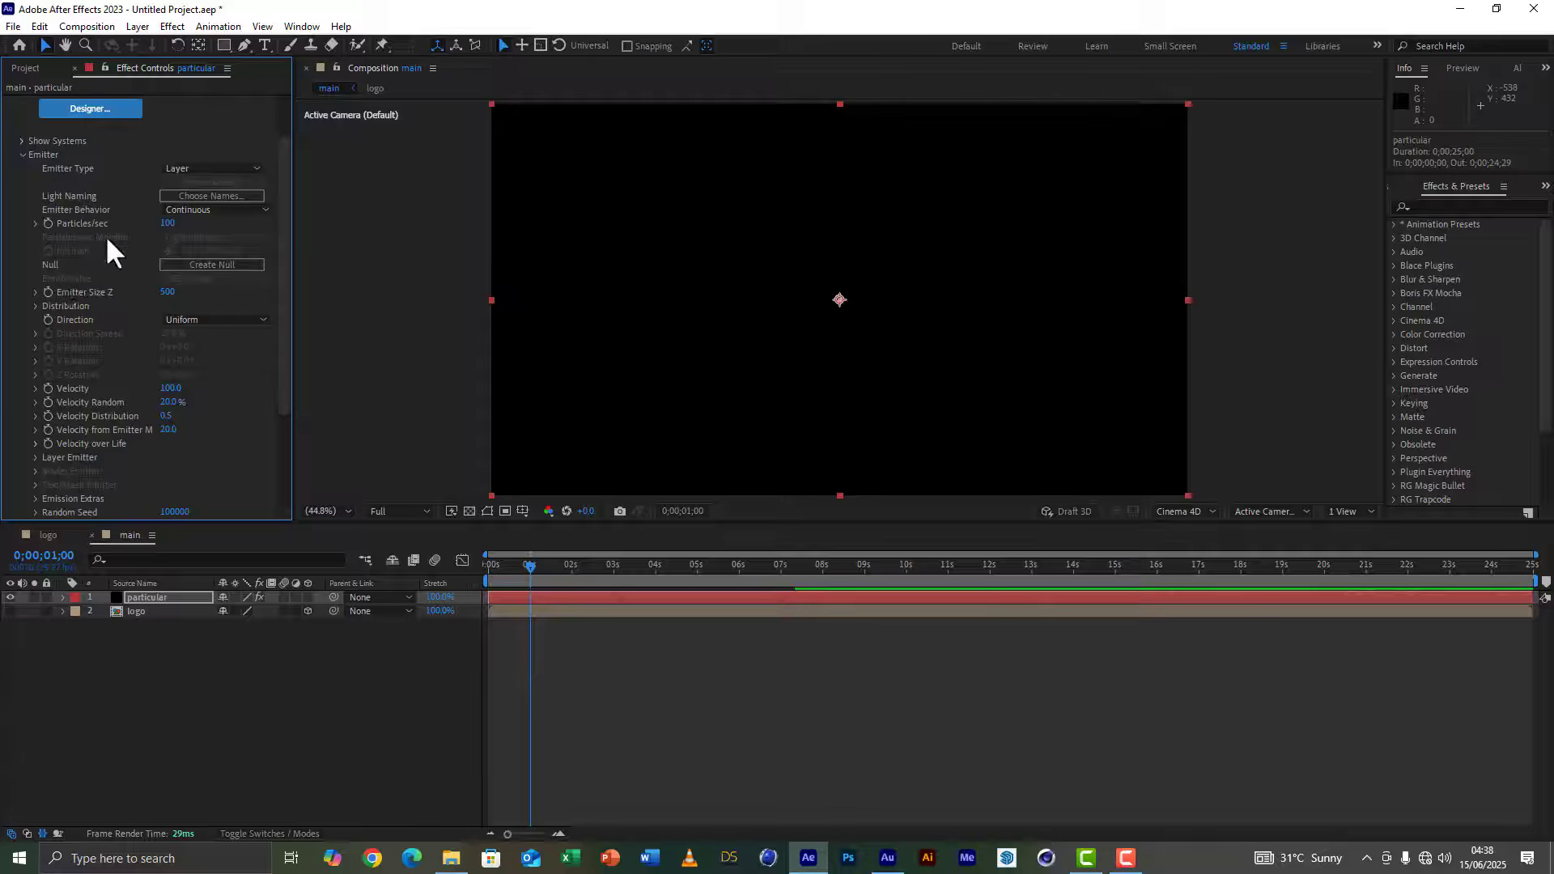
pyautogui.click(168, 223)
pyautogui.write('10000')
pyautogui.click(249, 401)
# Step: Set the emitter's Emitter Size Z to 50 and its Velocity to 0
pyautogui.moveTo(282, 351); pyautogui.dragTo(281, 400)
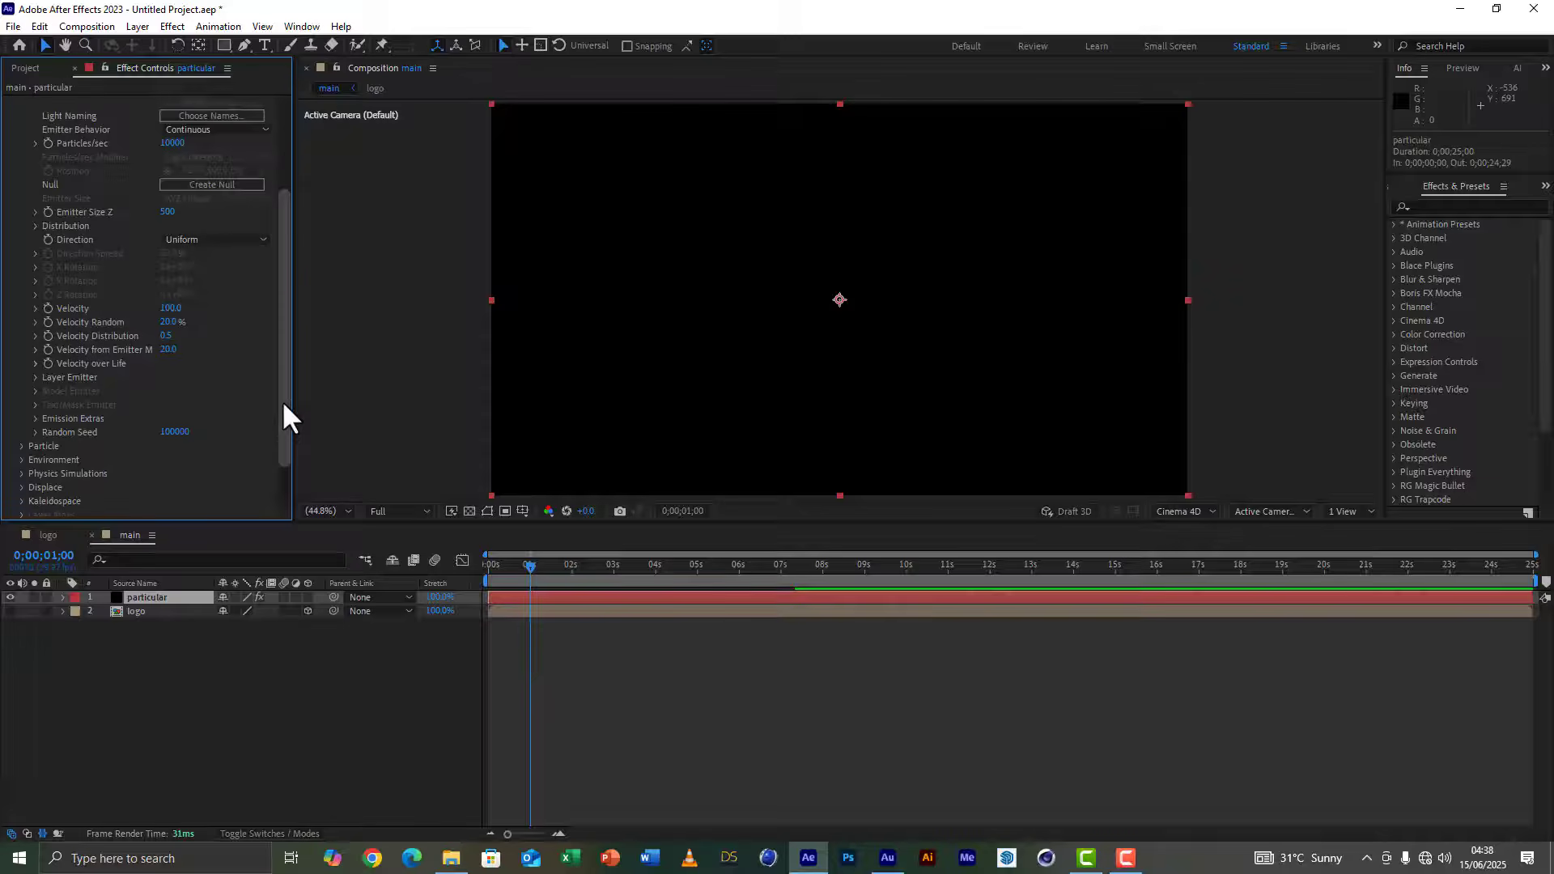
pyautogui.click(170, 213)
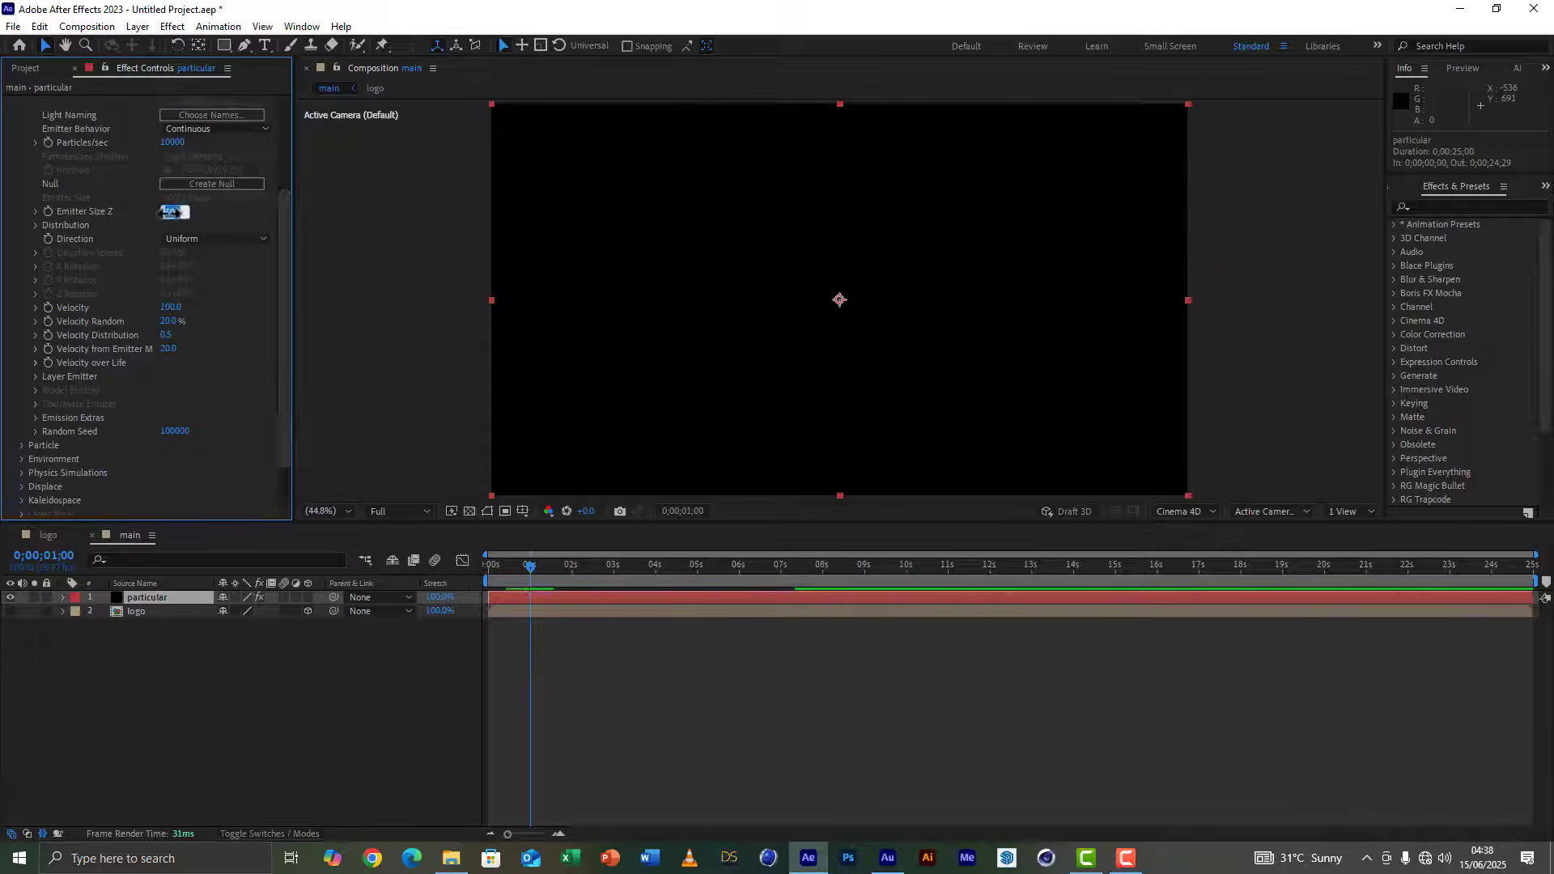
pyautogui.write('50')
pyautogui.click(191, 307)
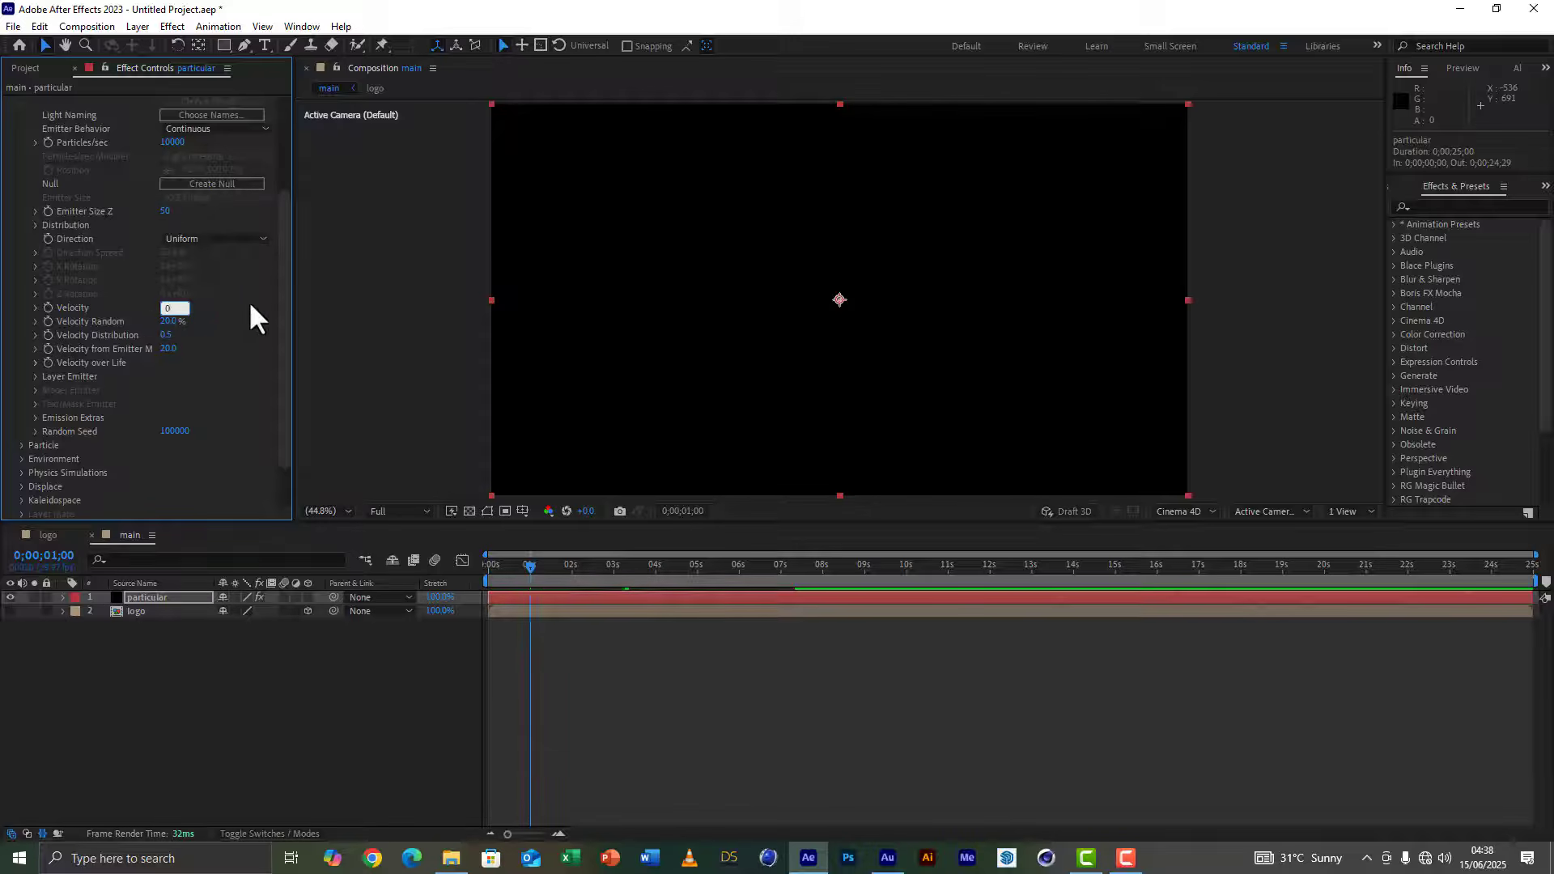
pyautogui.write('0')
pyautogui.press('Return')
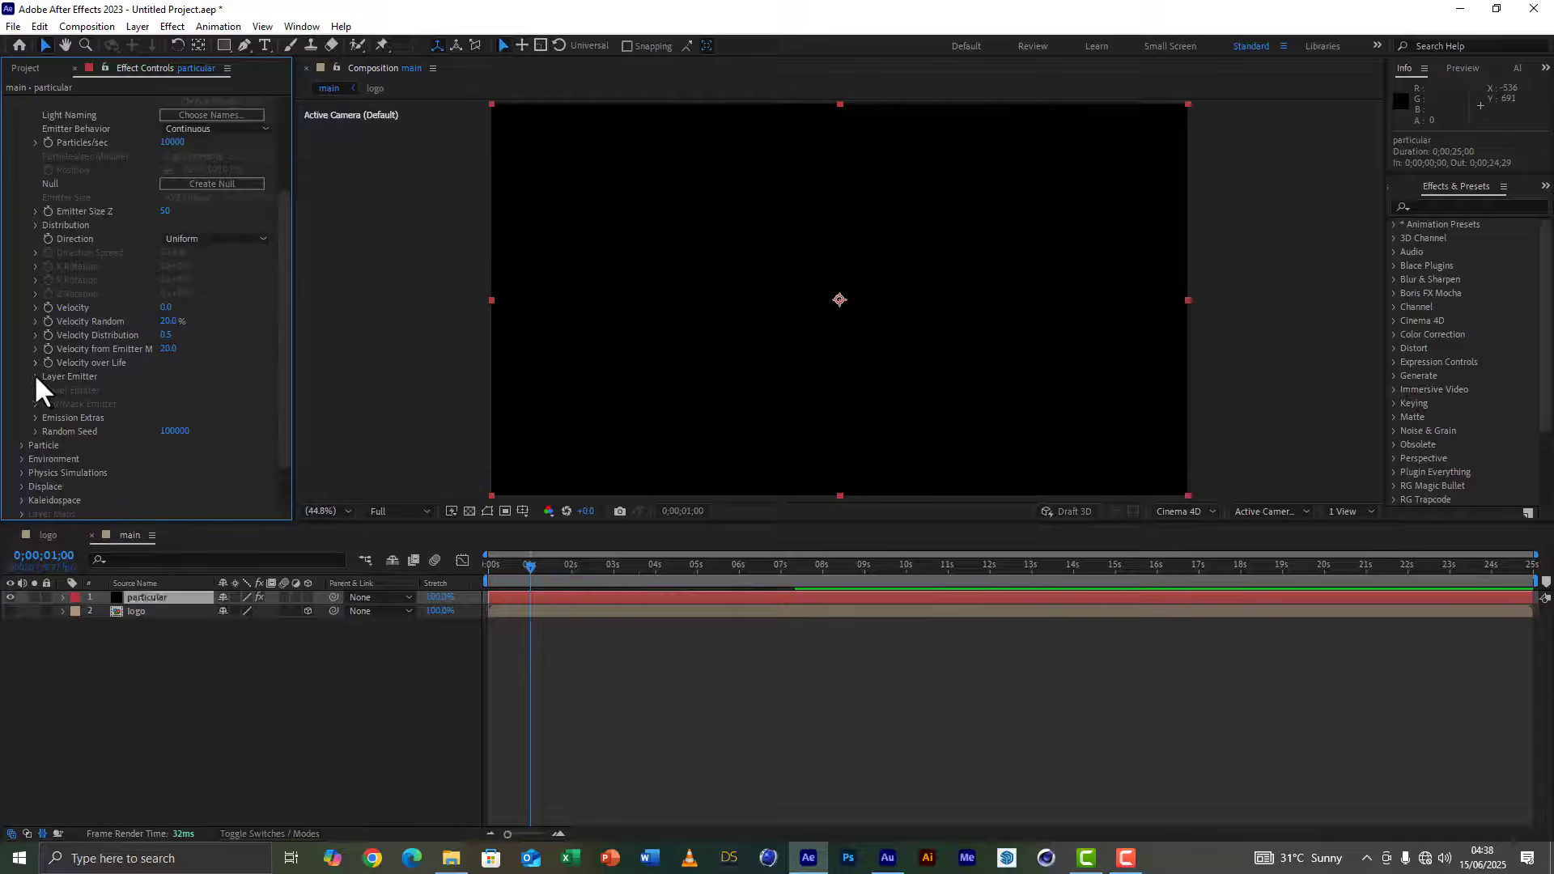
# Step: Assign the logo layer as the source layer of Particular's Layer Emitter
pyautogui.click(36, 377)
pyautogui.click(184, 388)
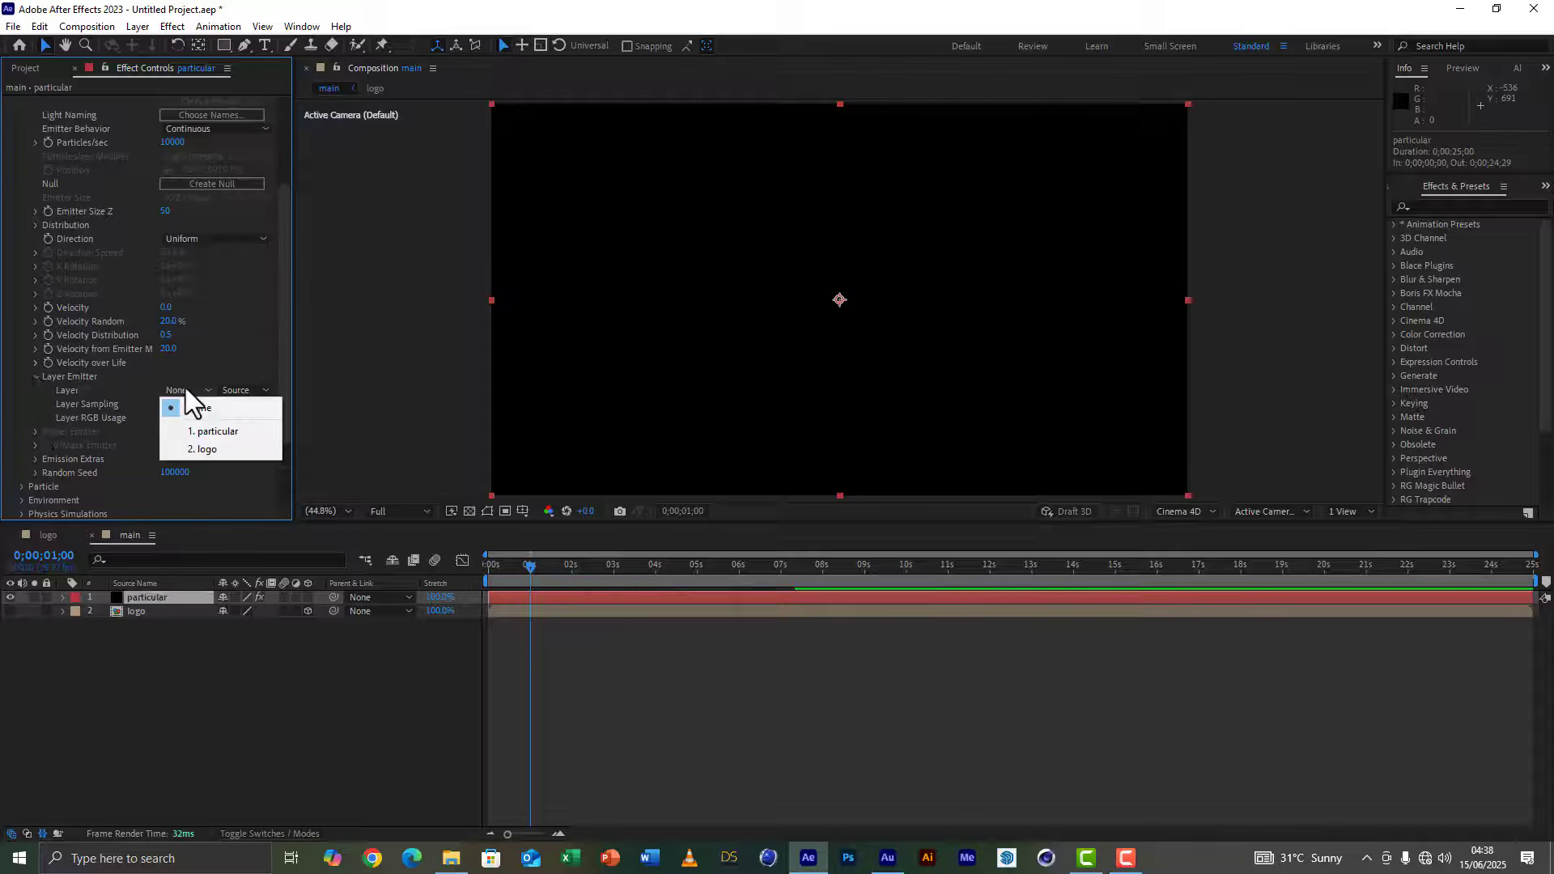
pyautogui.click(202, 448)
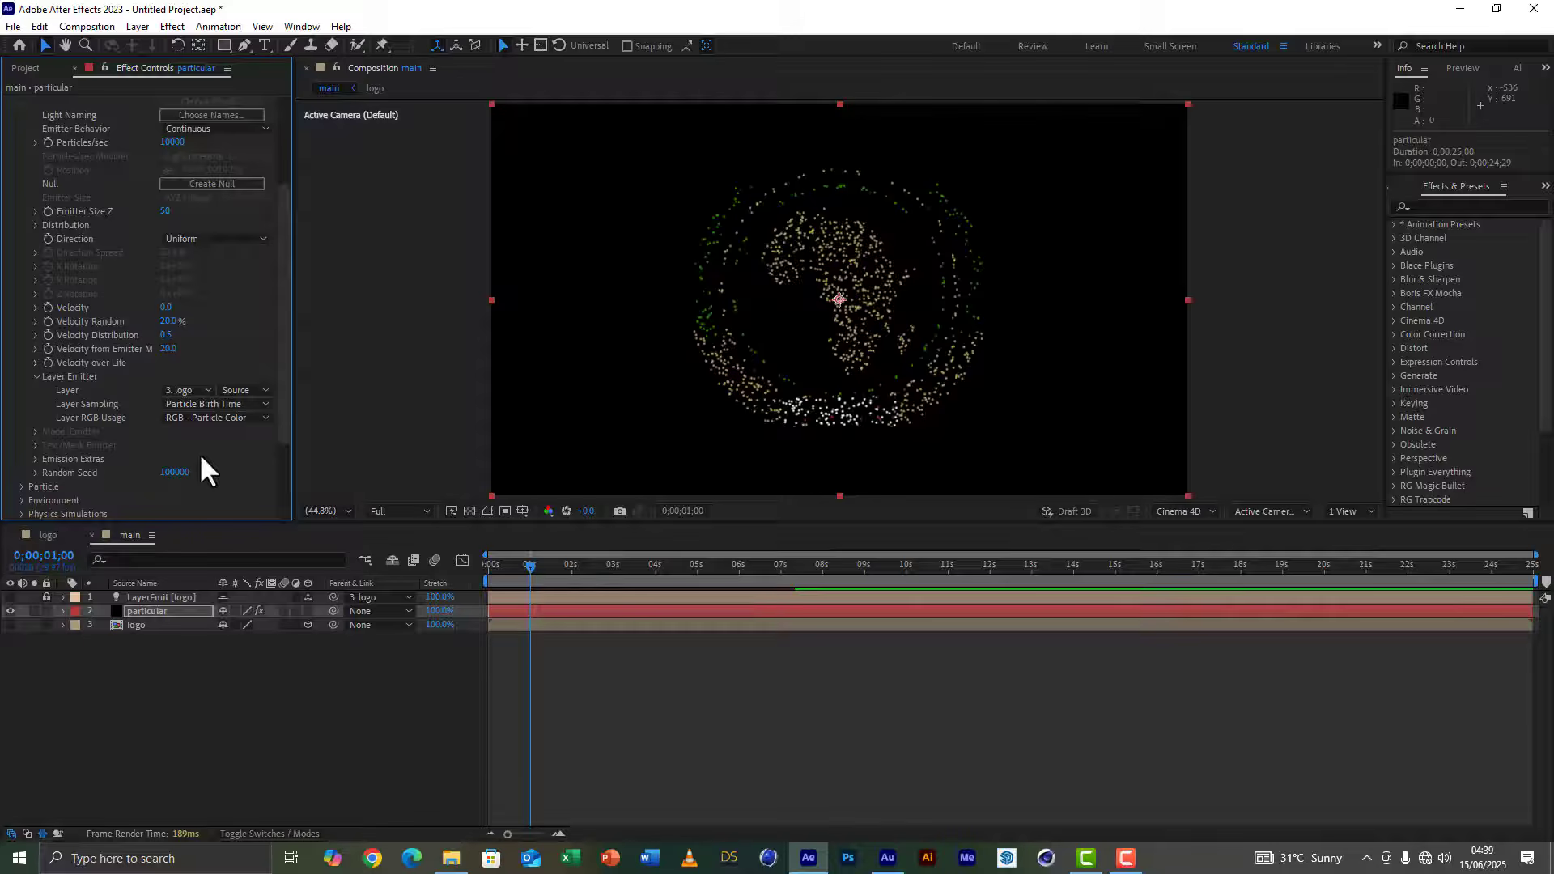
# Step: Add a two-node camera with the 28mm preset to the main composition
pyautogui.rightClick(159, 702)
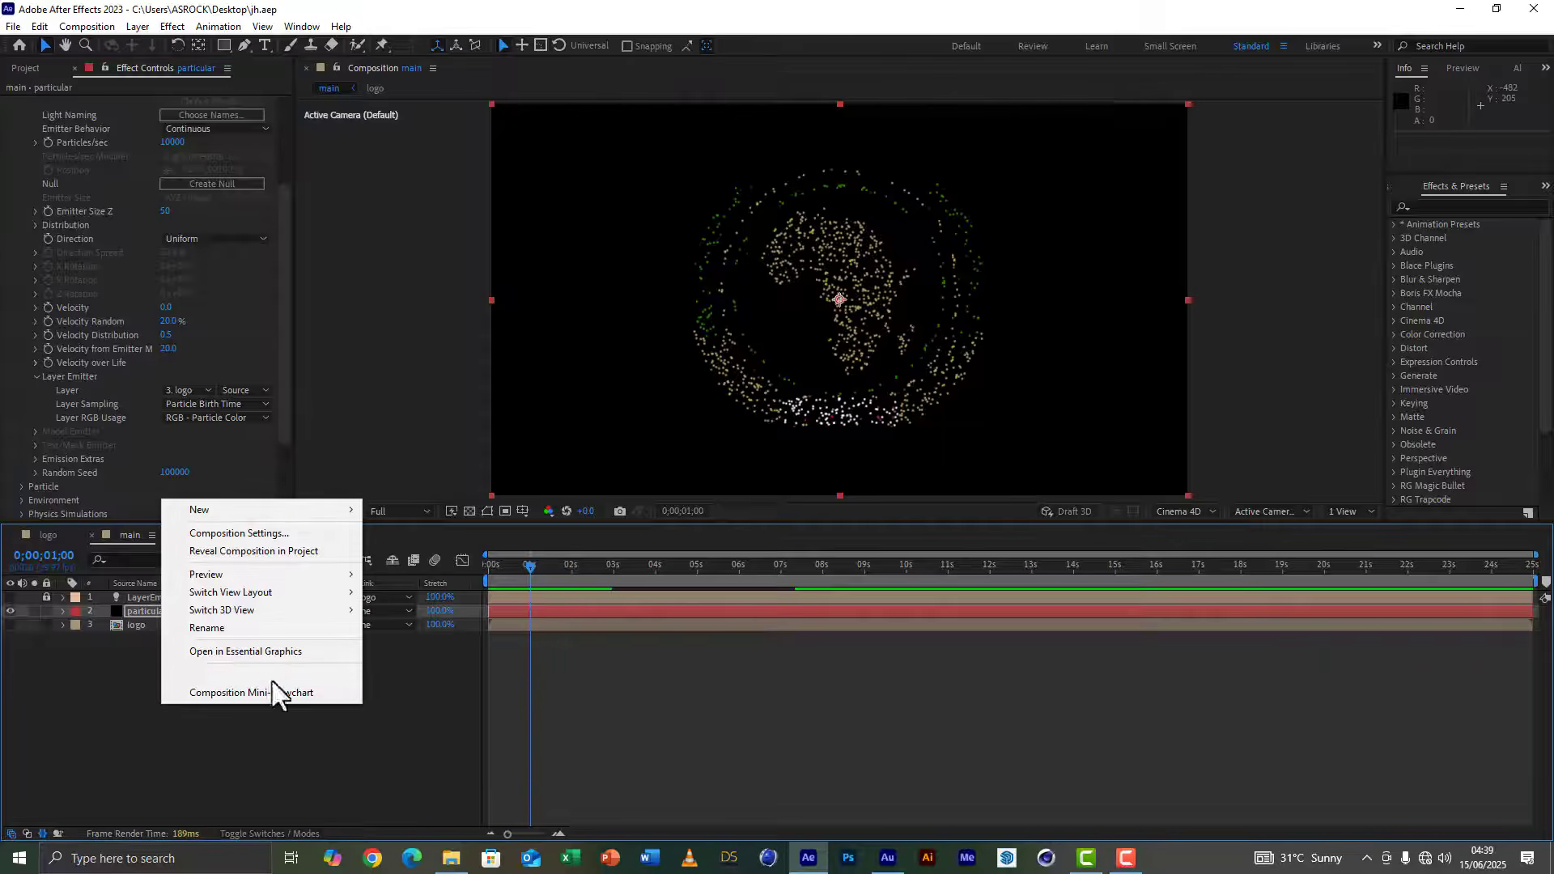
pyautogui.moveTo(283, 509)
pyautogui.click(404, 581)
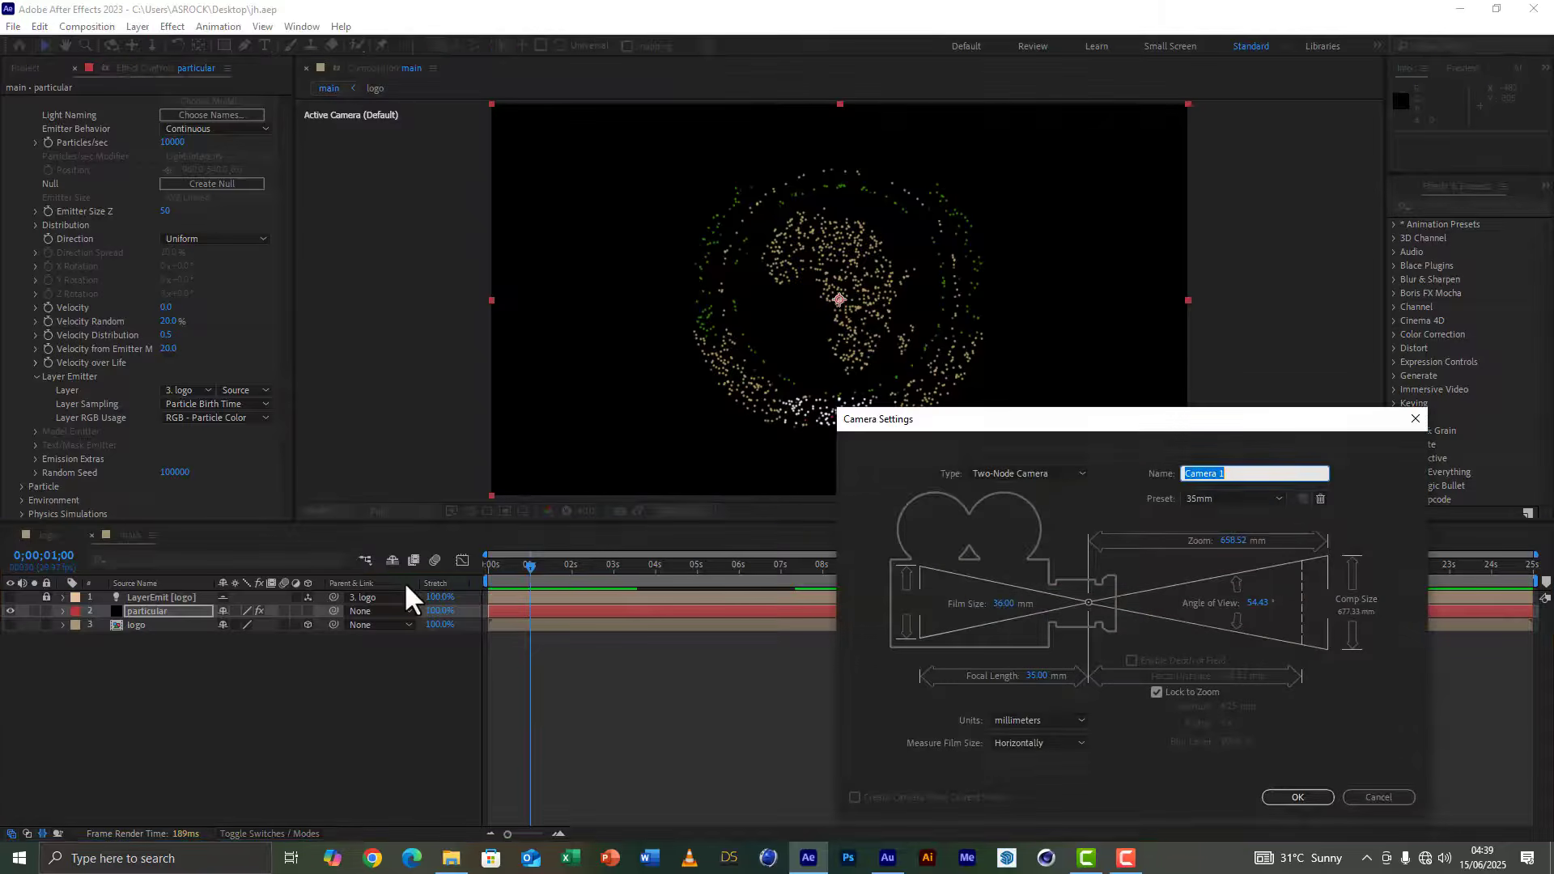
pyautogui.click(1249, 496)
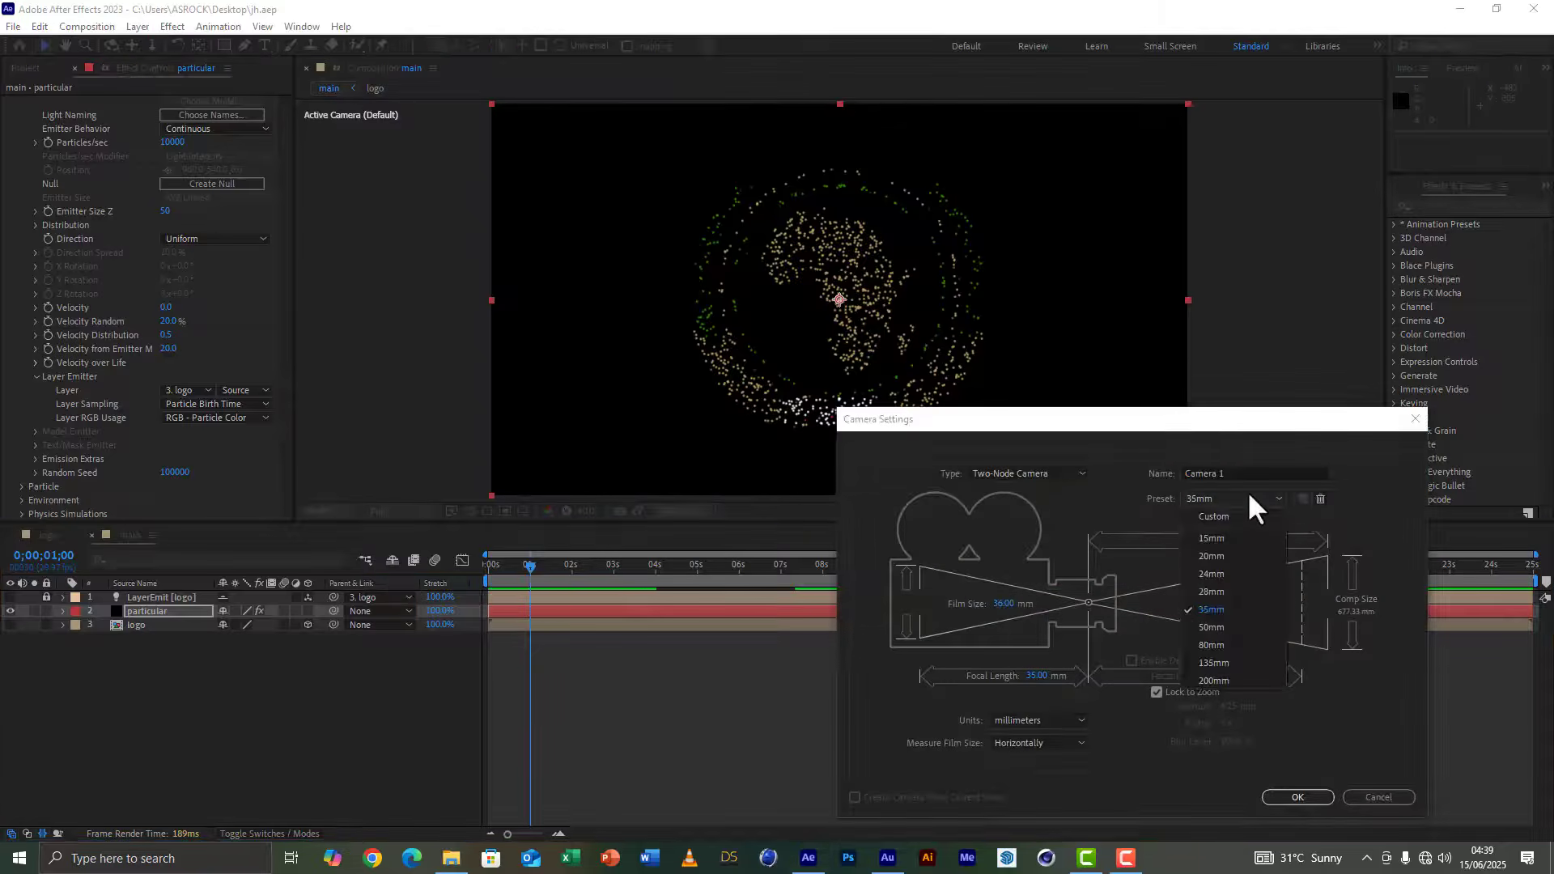
pyautogui.click(1211, 591)
pyautogui.click(1293, 797)
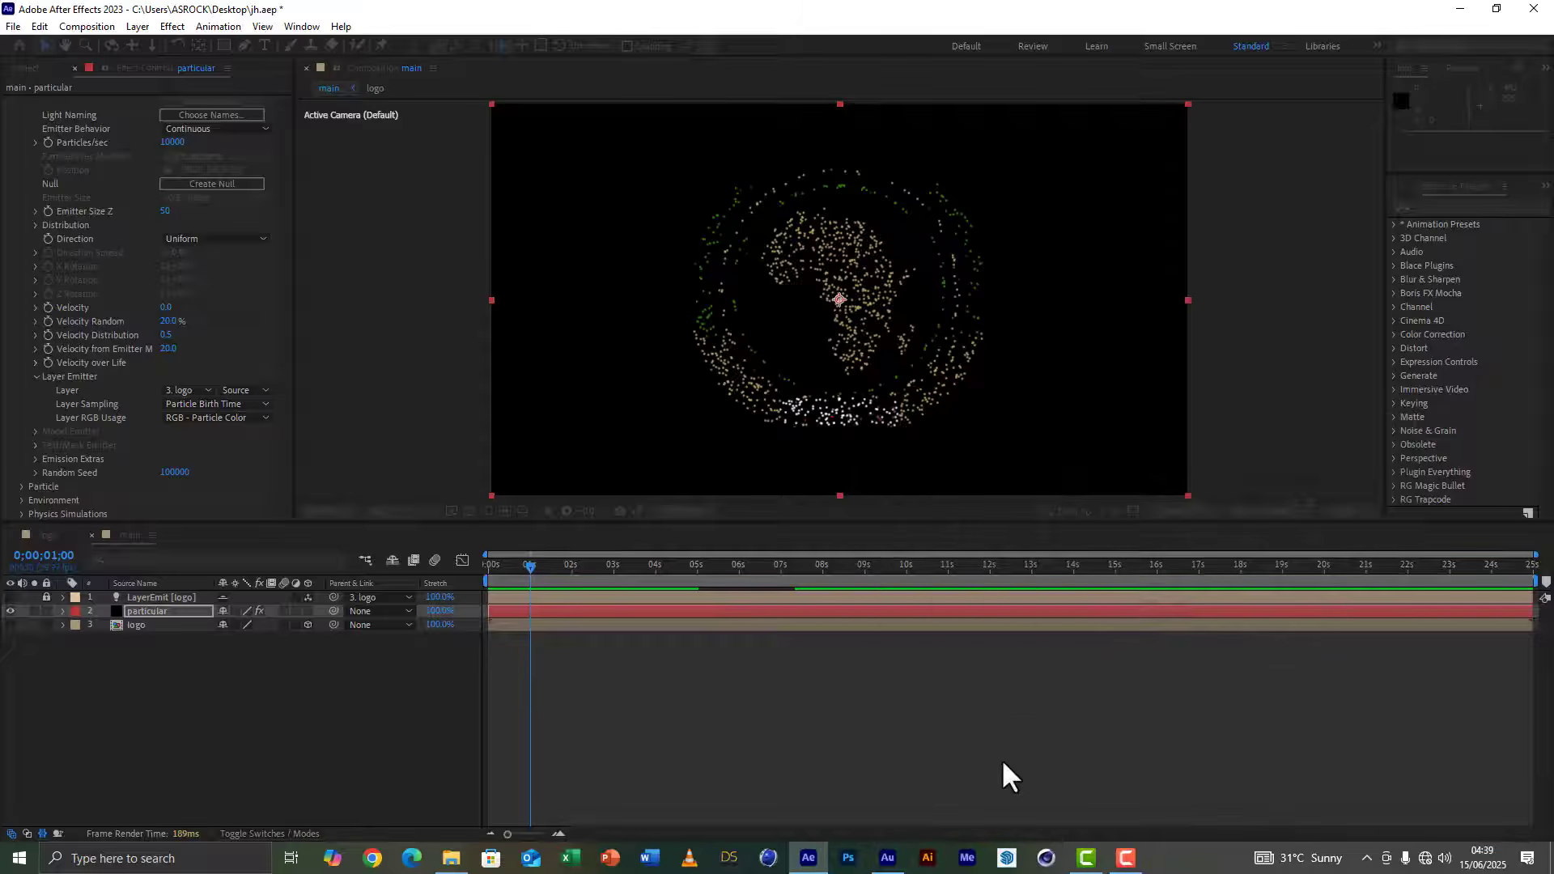
# Step: Add a null object to the main composition and make it a 3D layer
pyautogui.rightClick(253, 746)
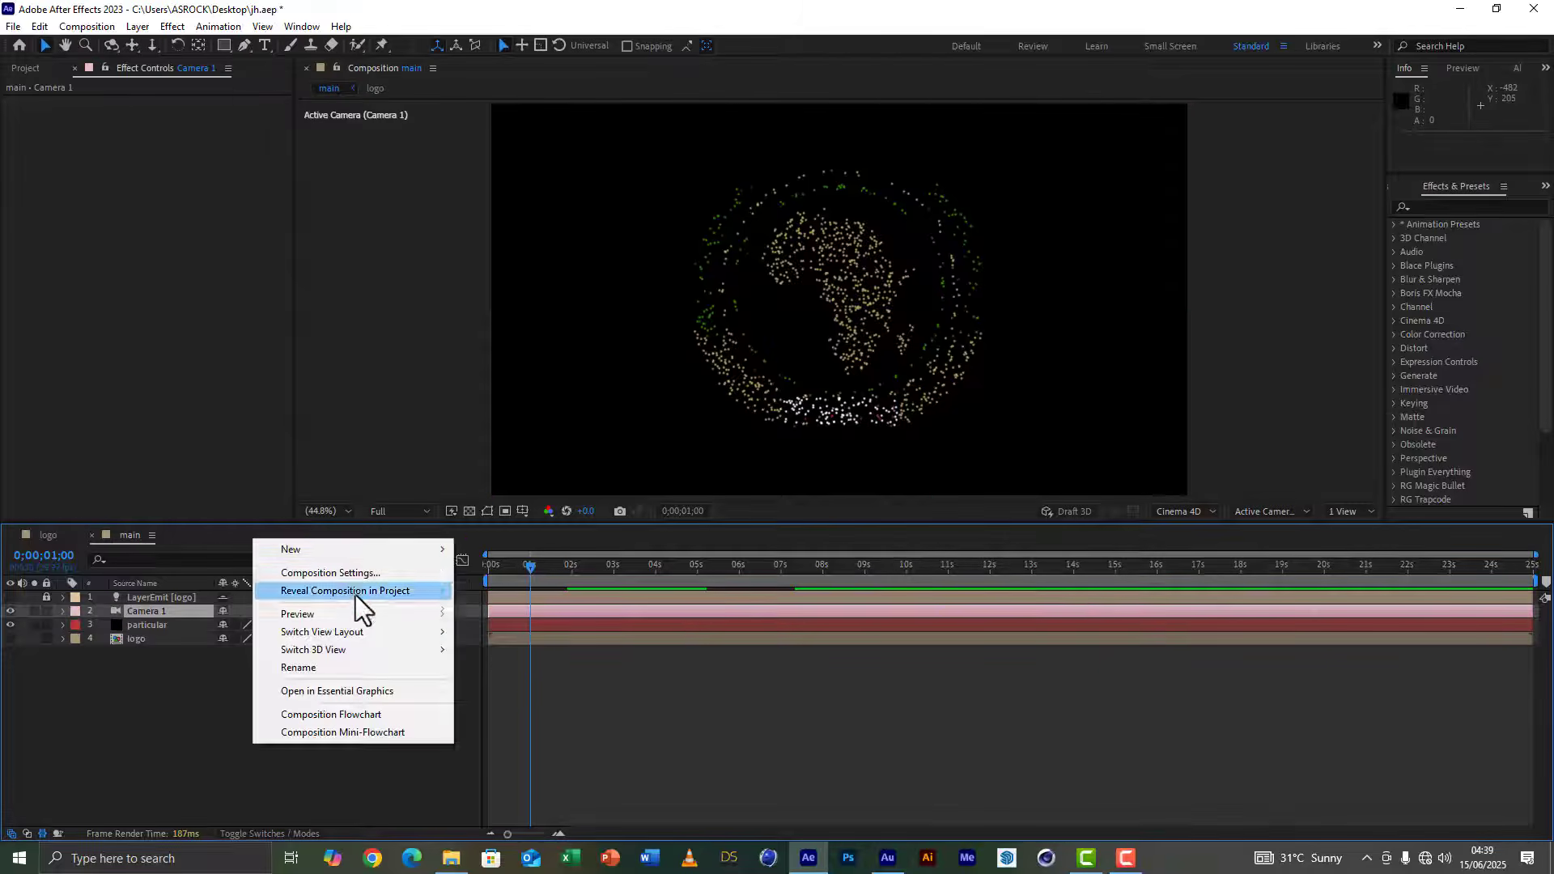
pyautogui.moveTo(353, 548)
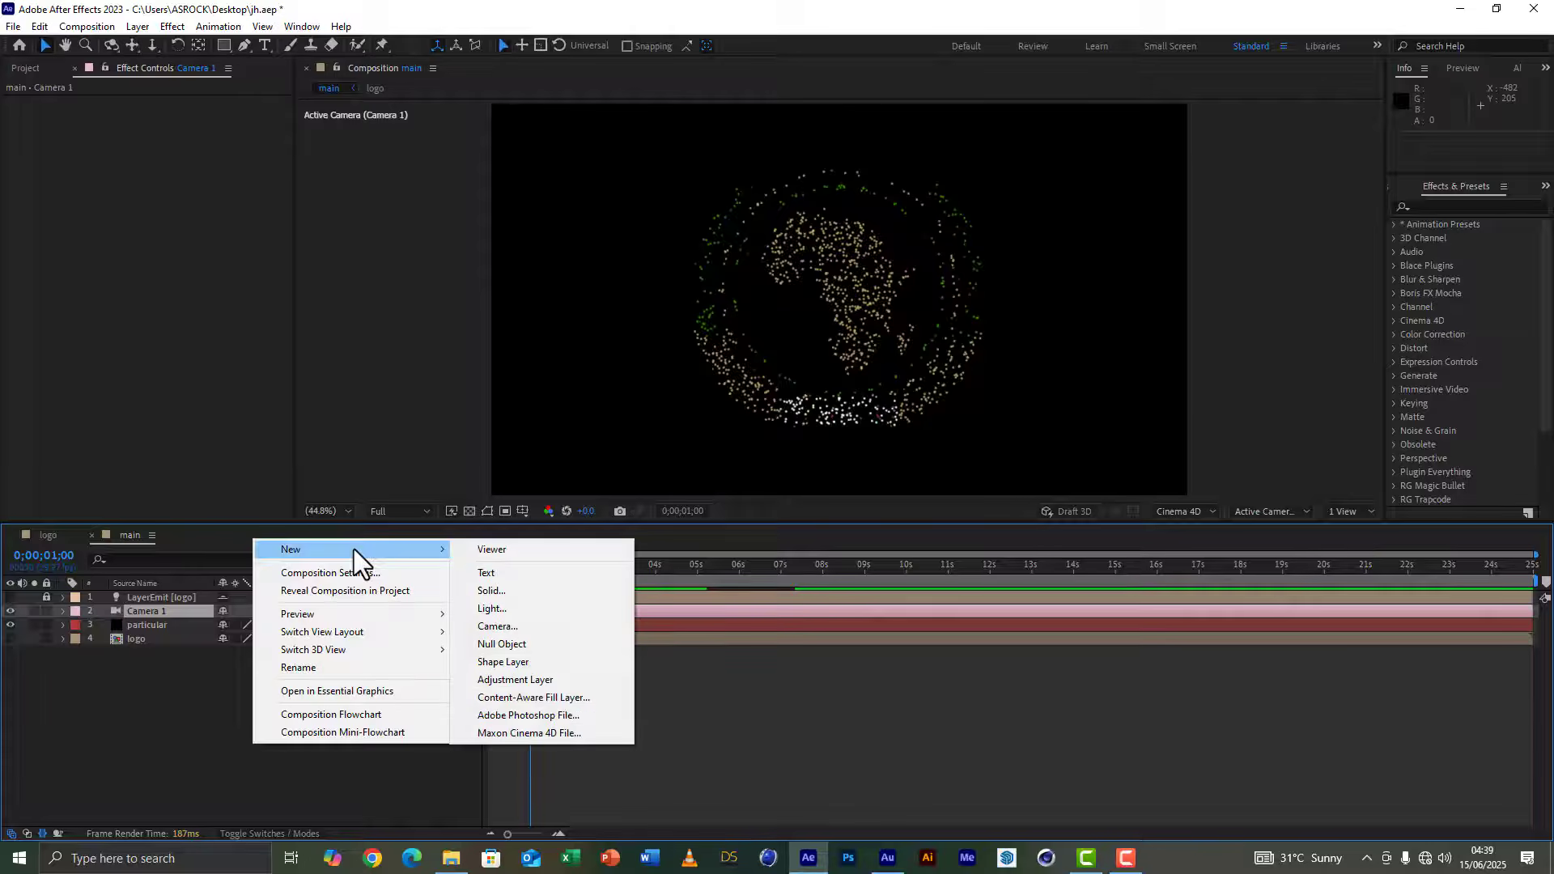
pyautogui.click(531, 647)
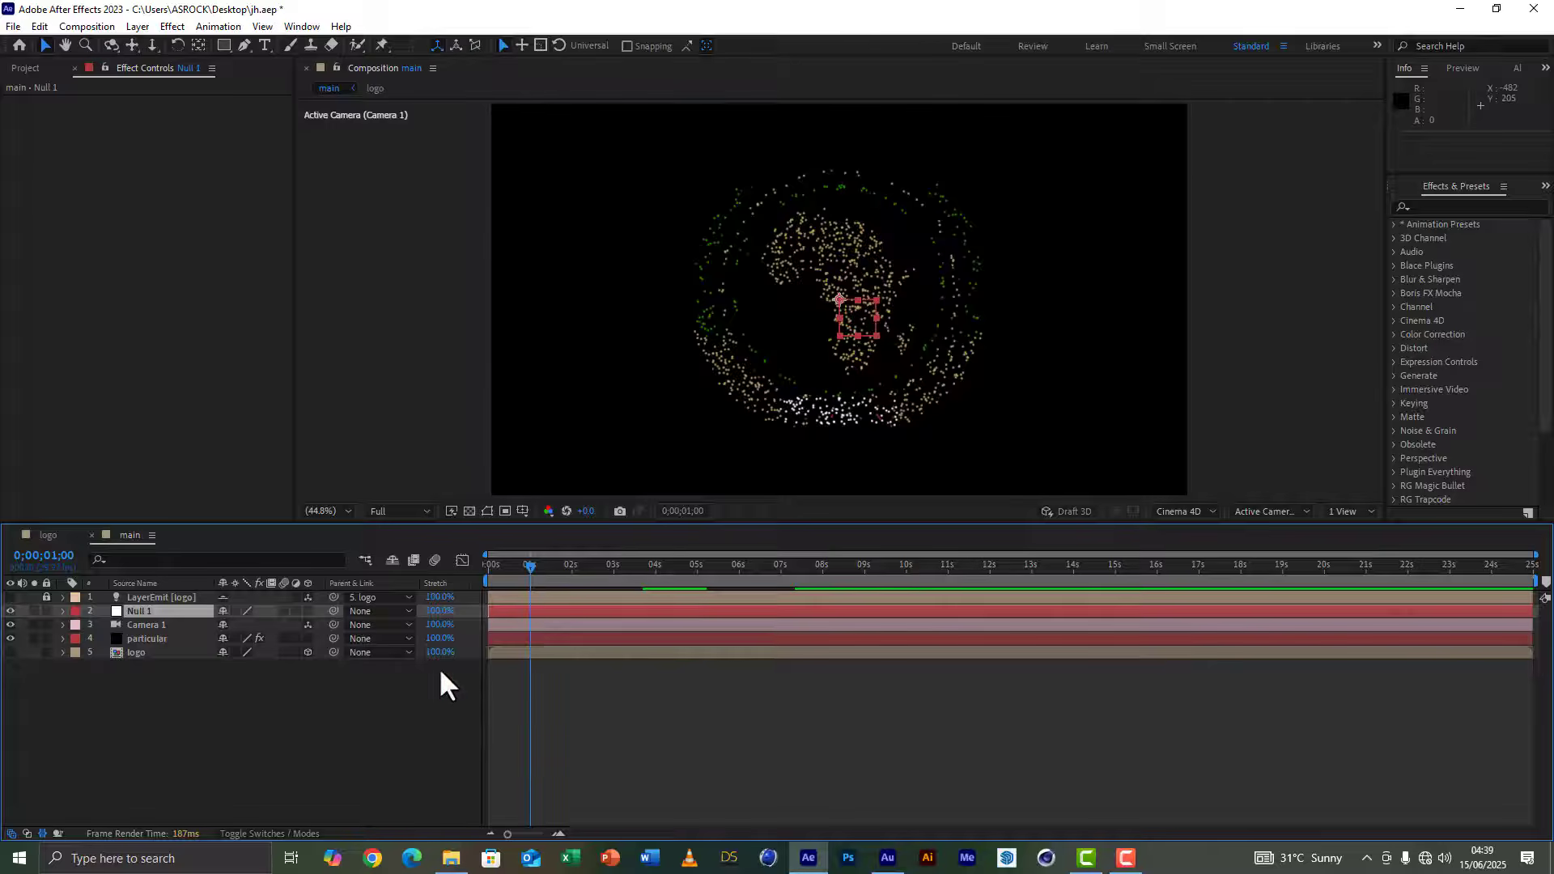
pyautogui.click(308, 611)
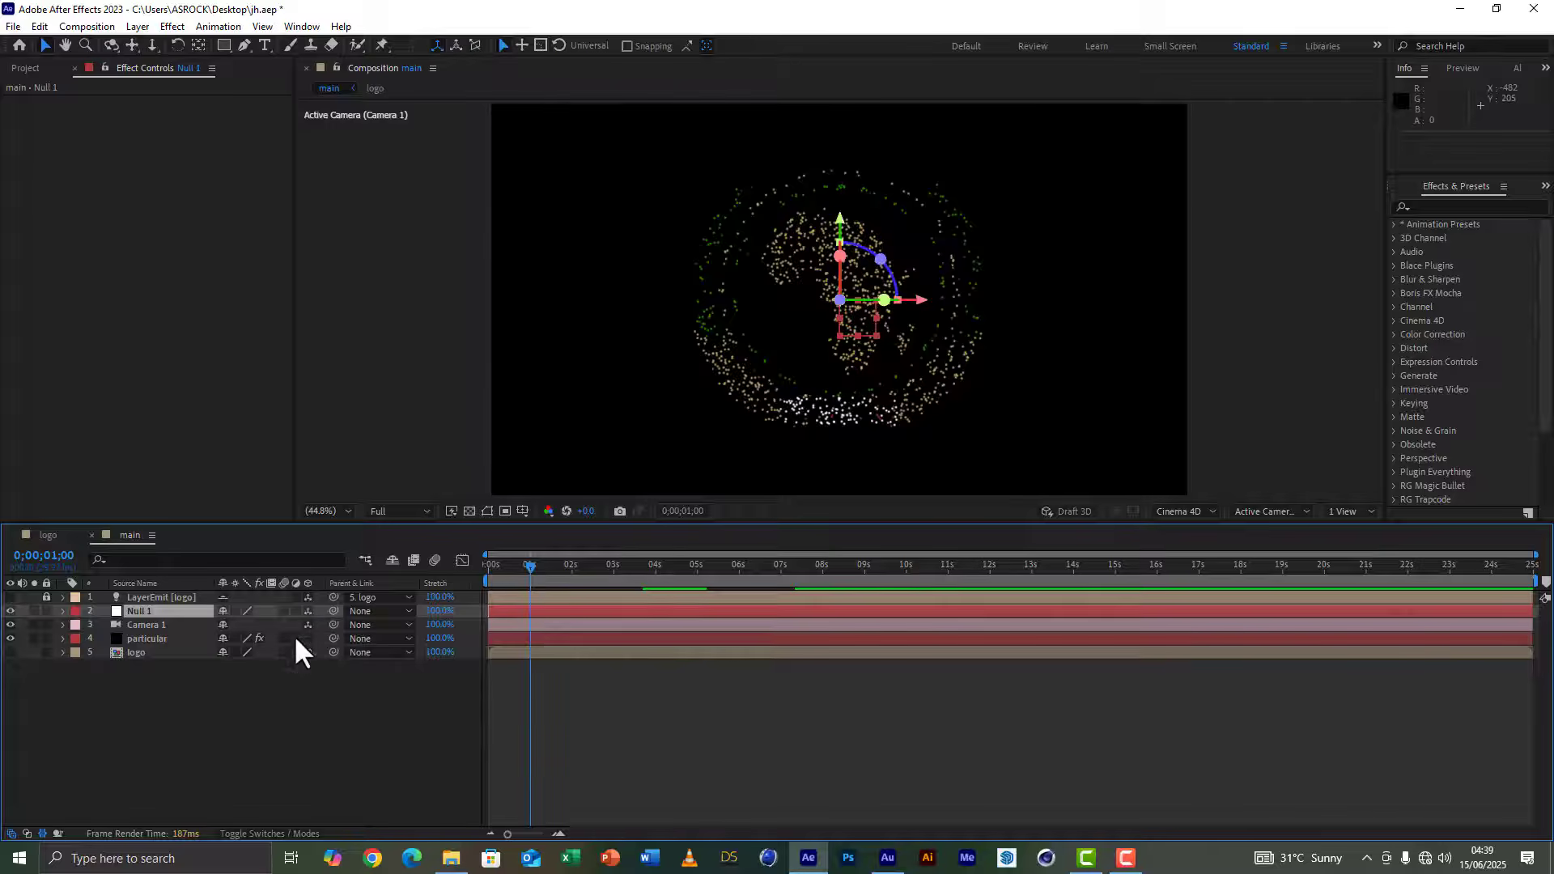
# Step: Rename the null layer "cam control" and parent Camera 1 to it
pyautogui.press('Return')
pyautogui.write('cam control')
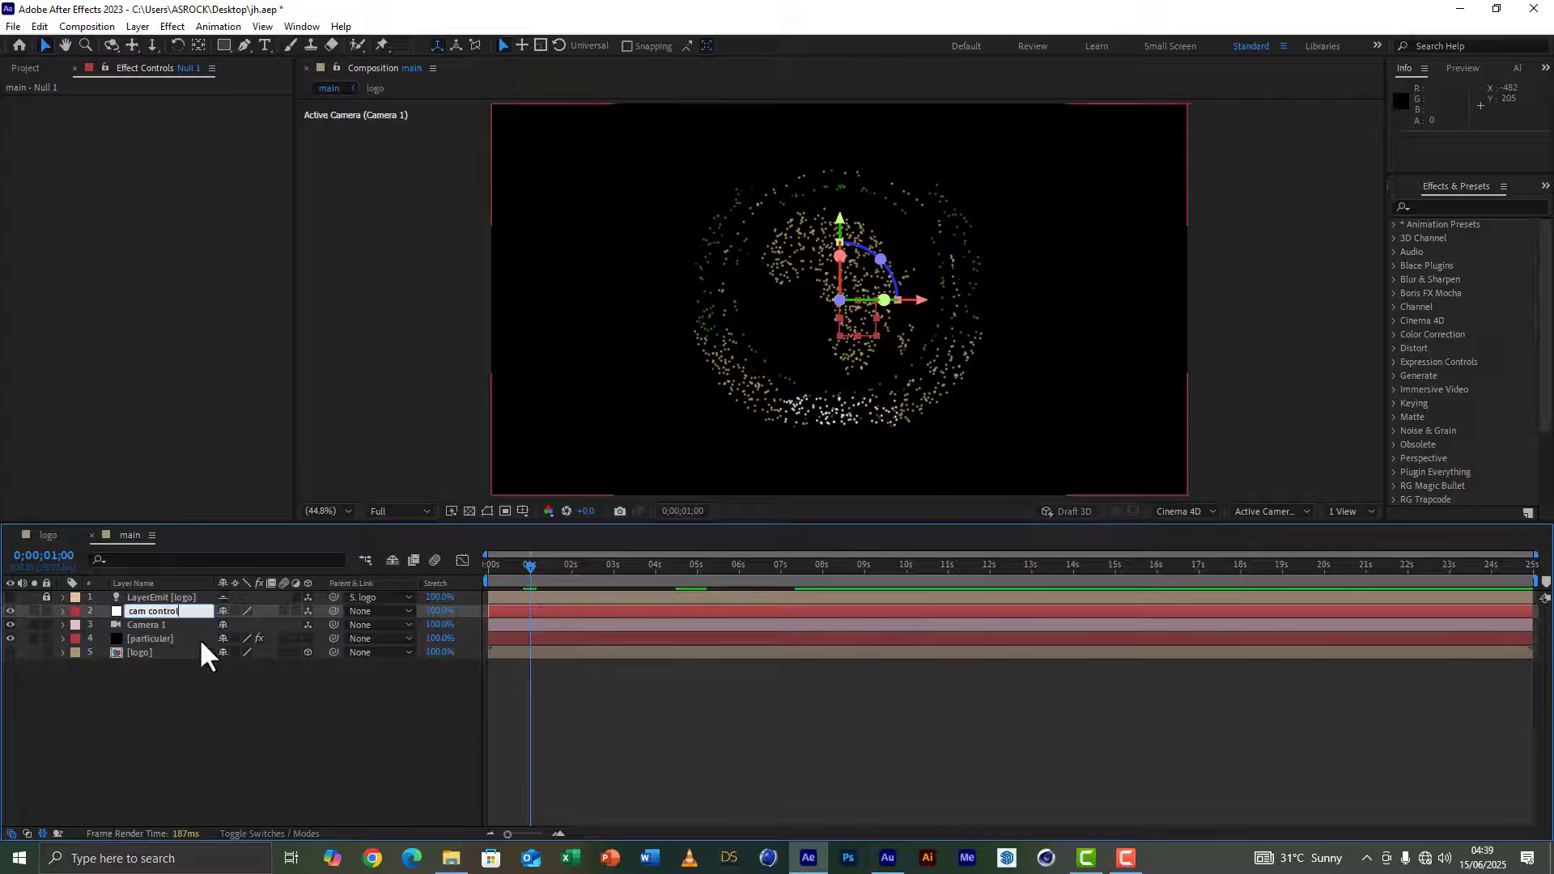
pyautogui.click(239, 688)
pyautogui.click(157, 624)
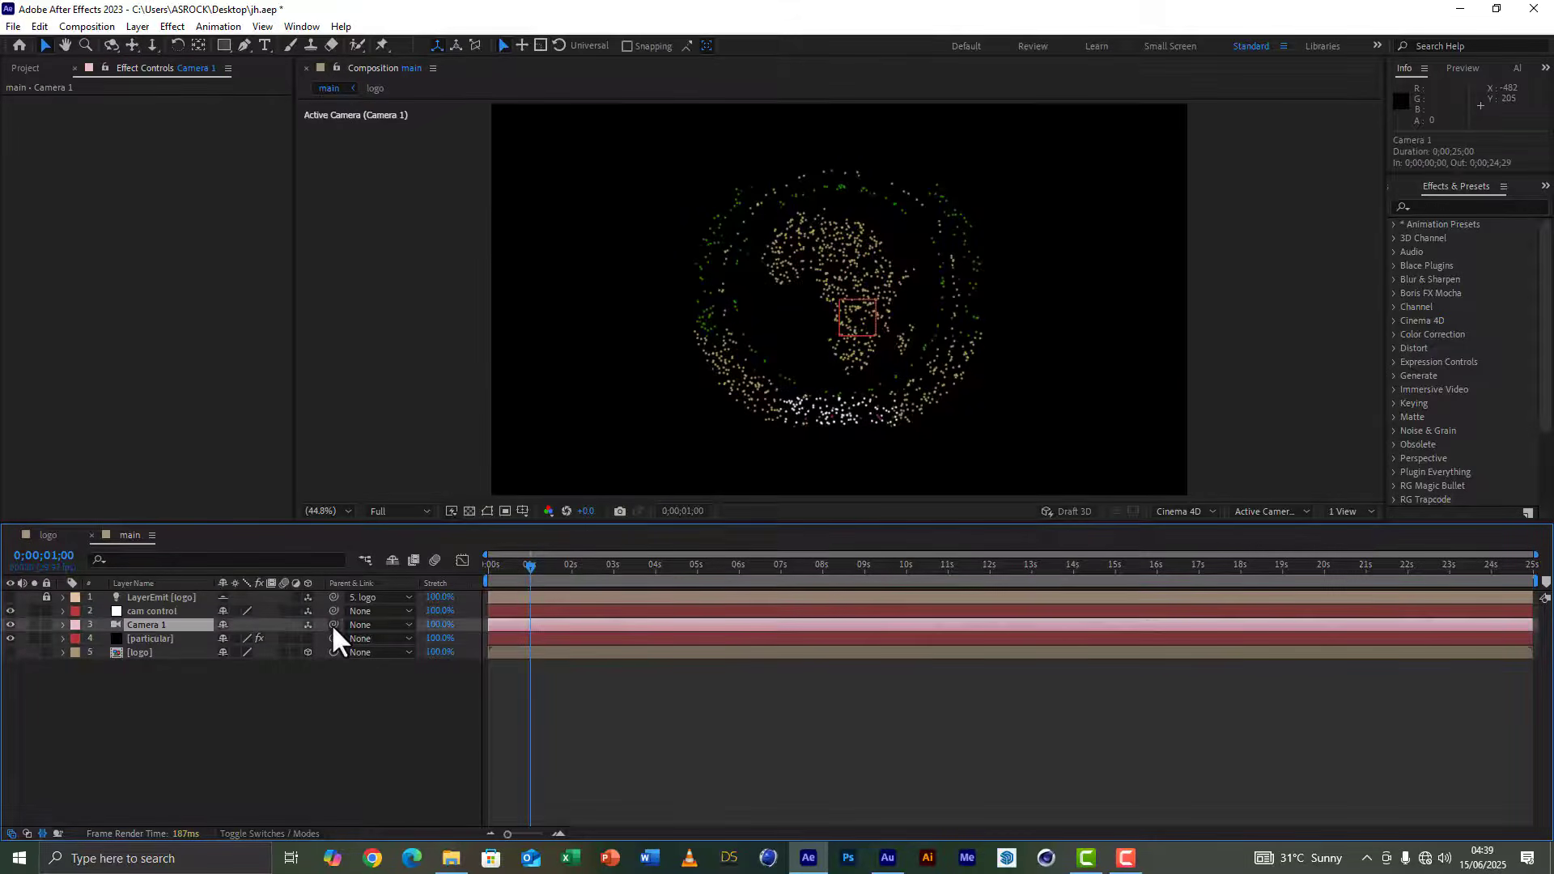
pyautogui.moveTo(329, 623); pyautogui.dragTo(144, 612)
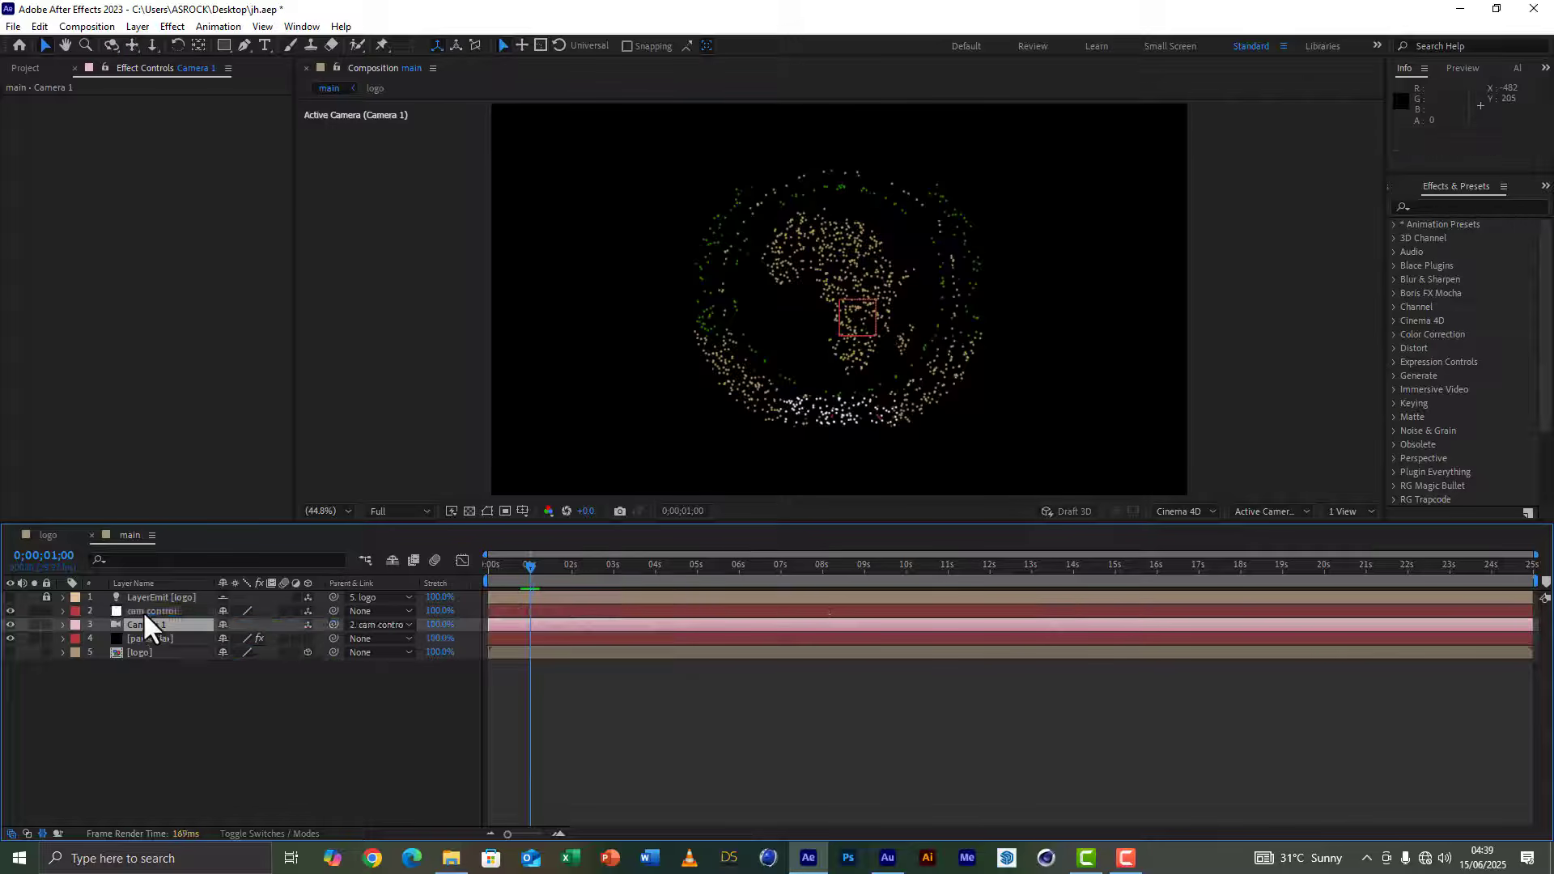
# Step: Set the cam control null's Y Rotation to 60° and its X Rotation to 30°
pyautogui.click(143, 611)
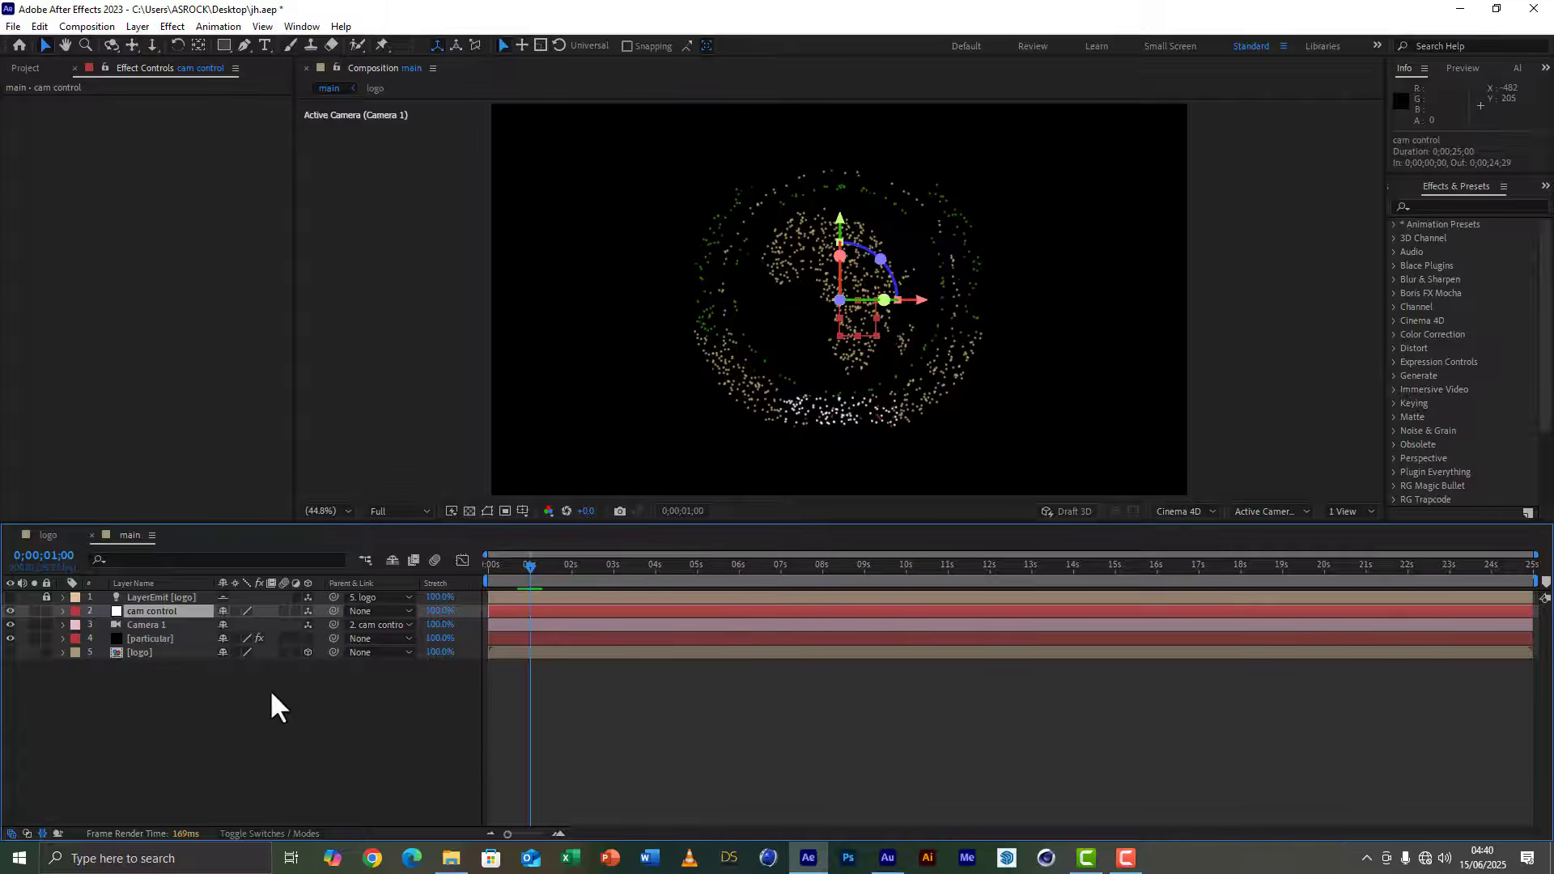
pyautogui.press('r')
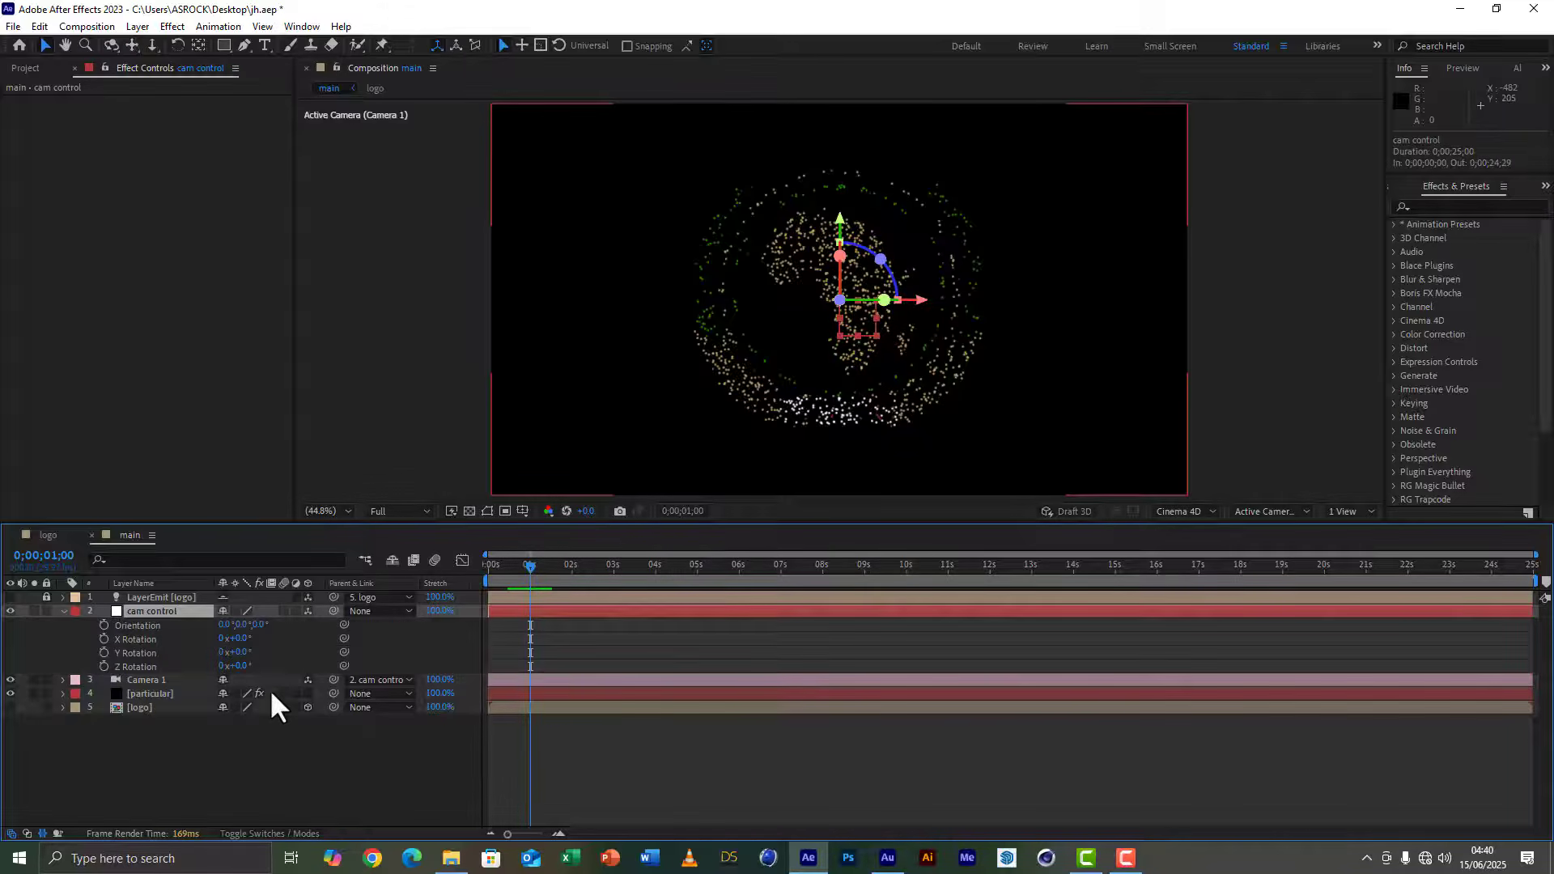
pyautogui.click(242, 652)
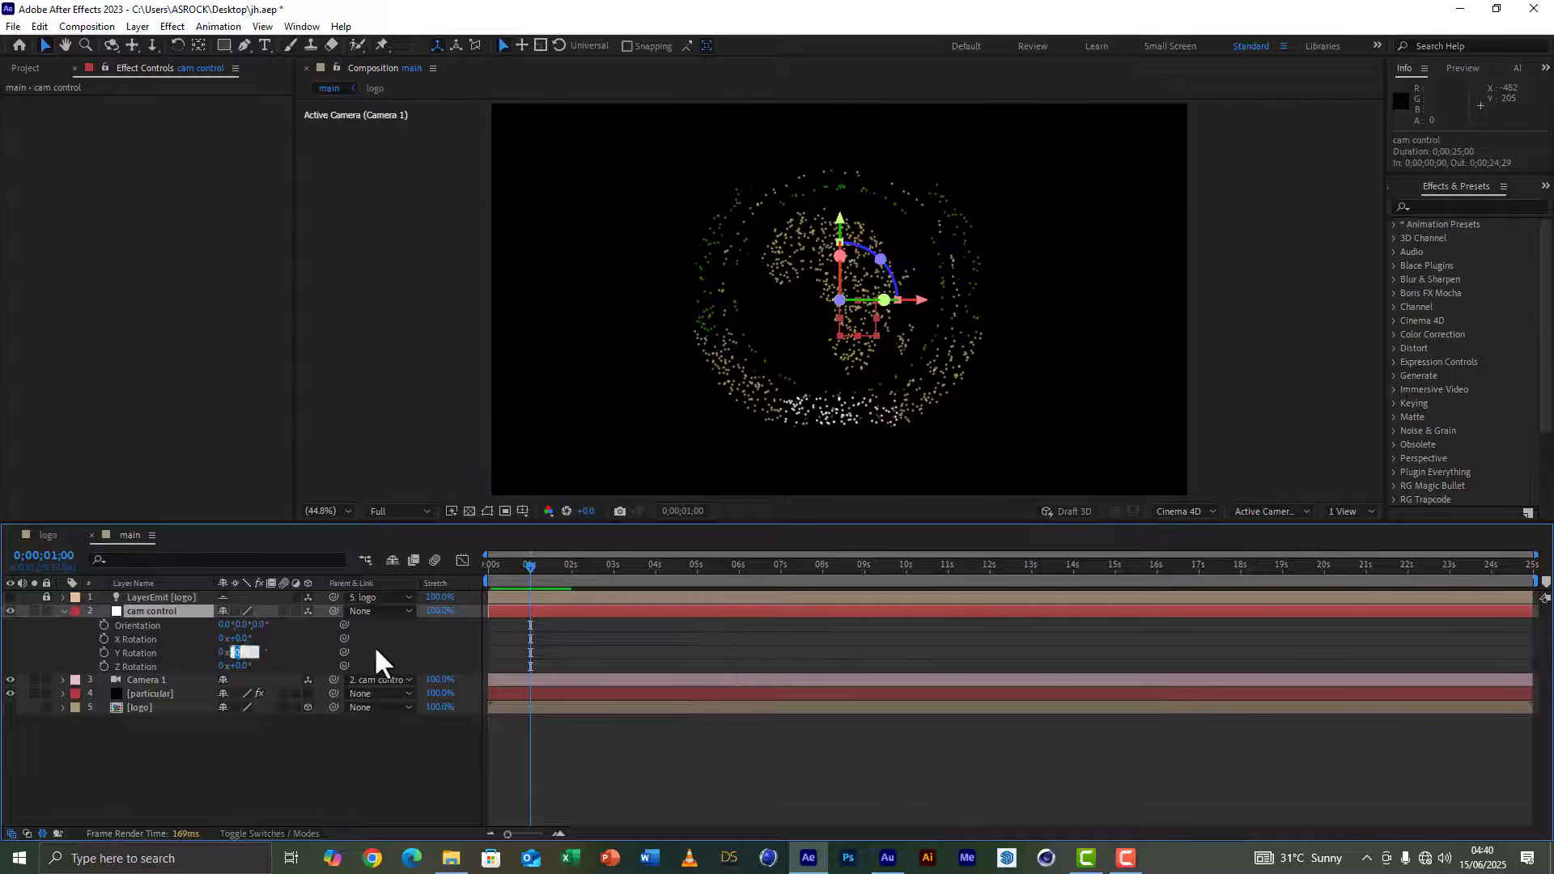
pyautogui.write('6')
pyautogui.press('Return')
pyautogui.click(241, 638)
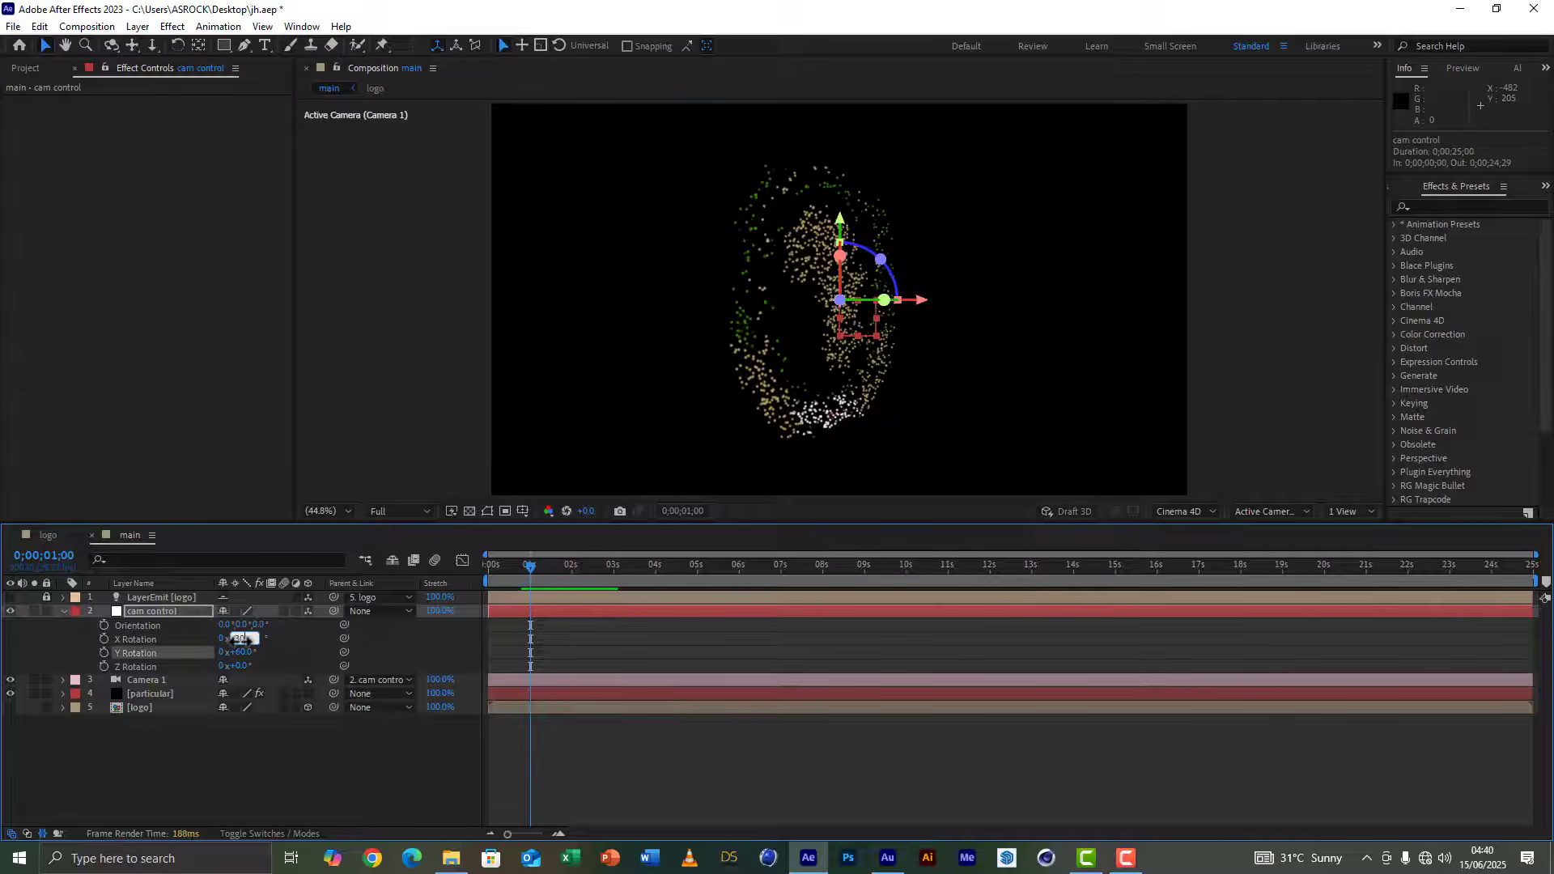
pyautogui.write('30')
pyautogui.click(233, 759)
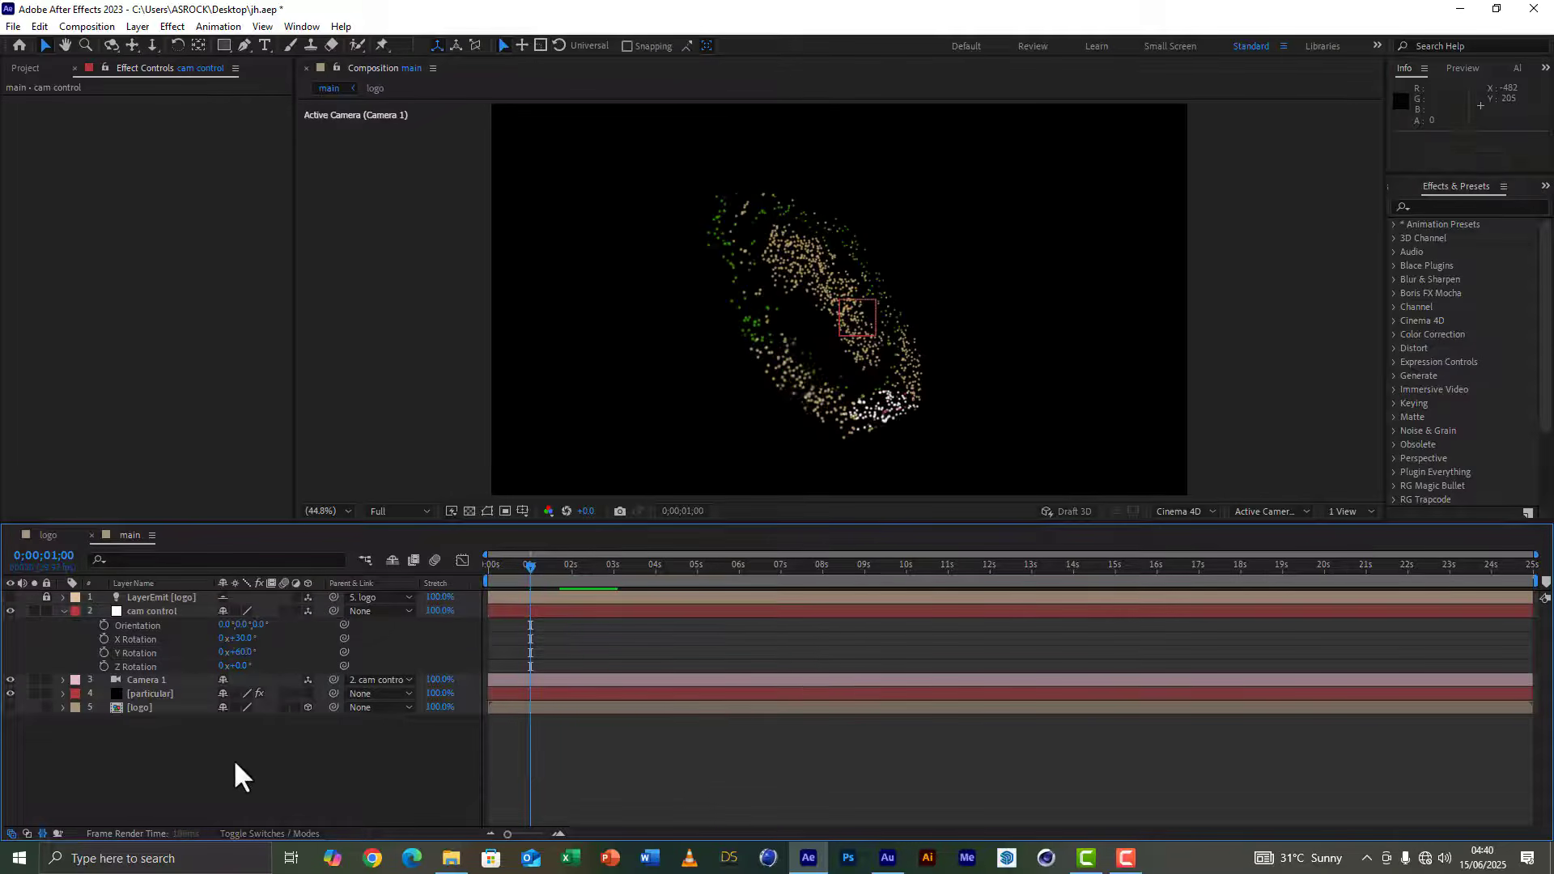
# Step: Duplicate the particular layer and rename the lower copy "noise"
pyautogui.click(134, 688)
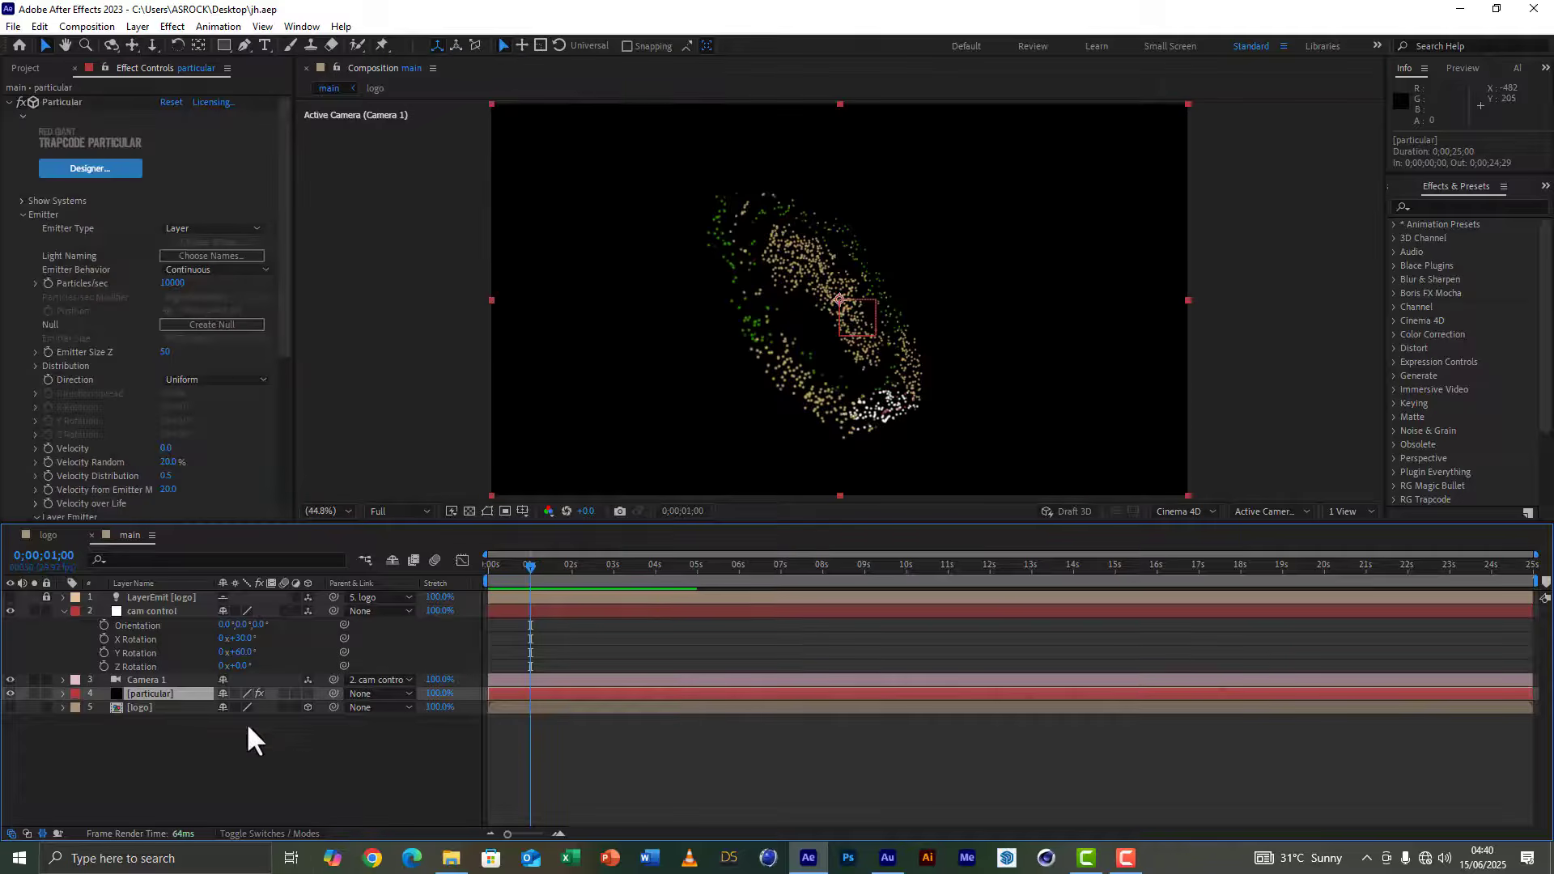
pyautogui.hotkey('ctrl', 'd')
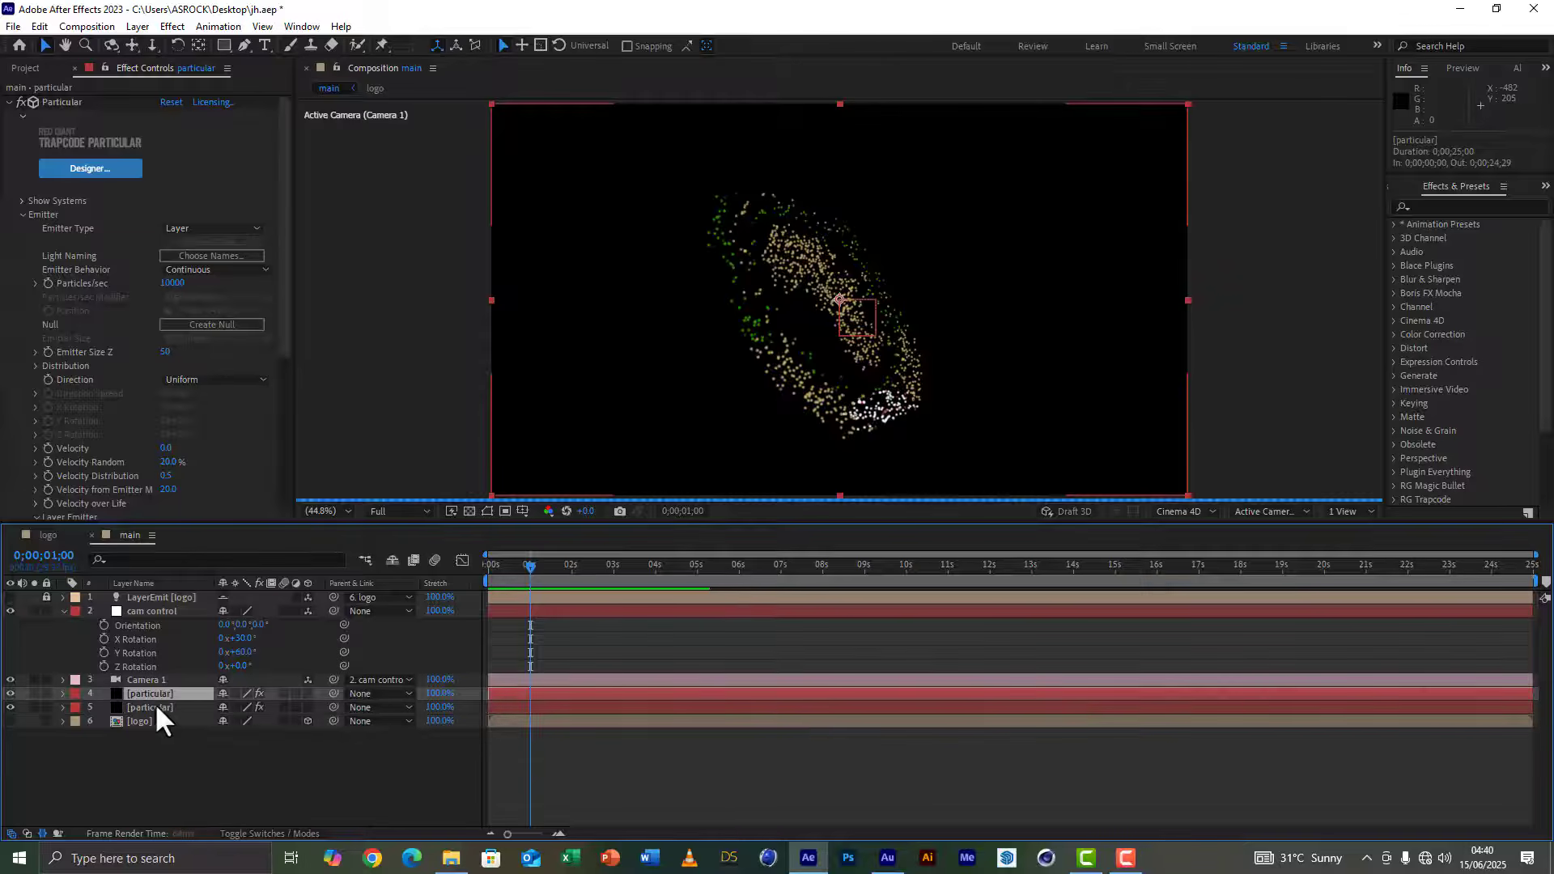
pyautogui.click(140, 708)
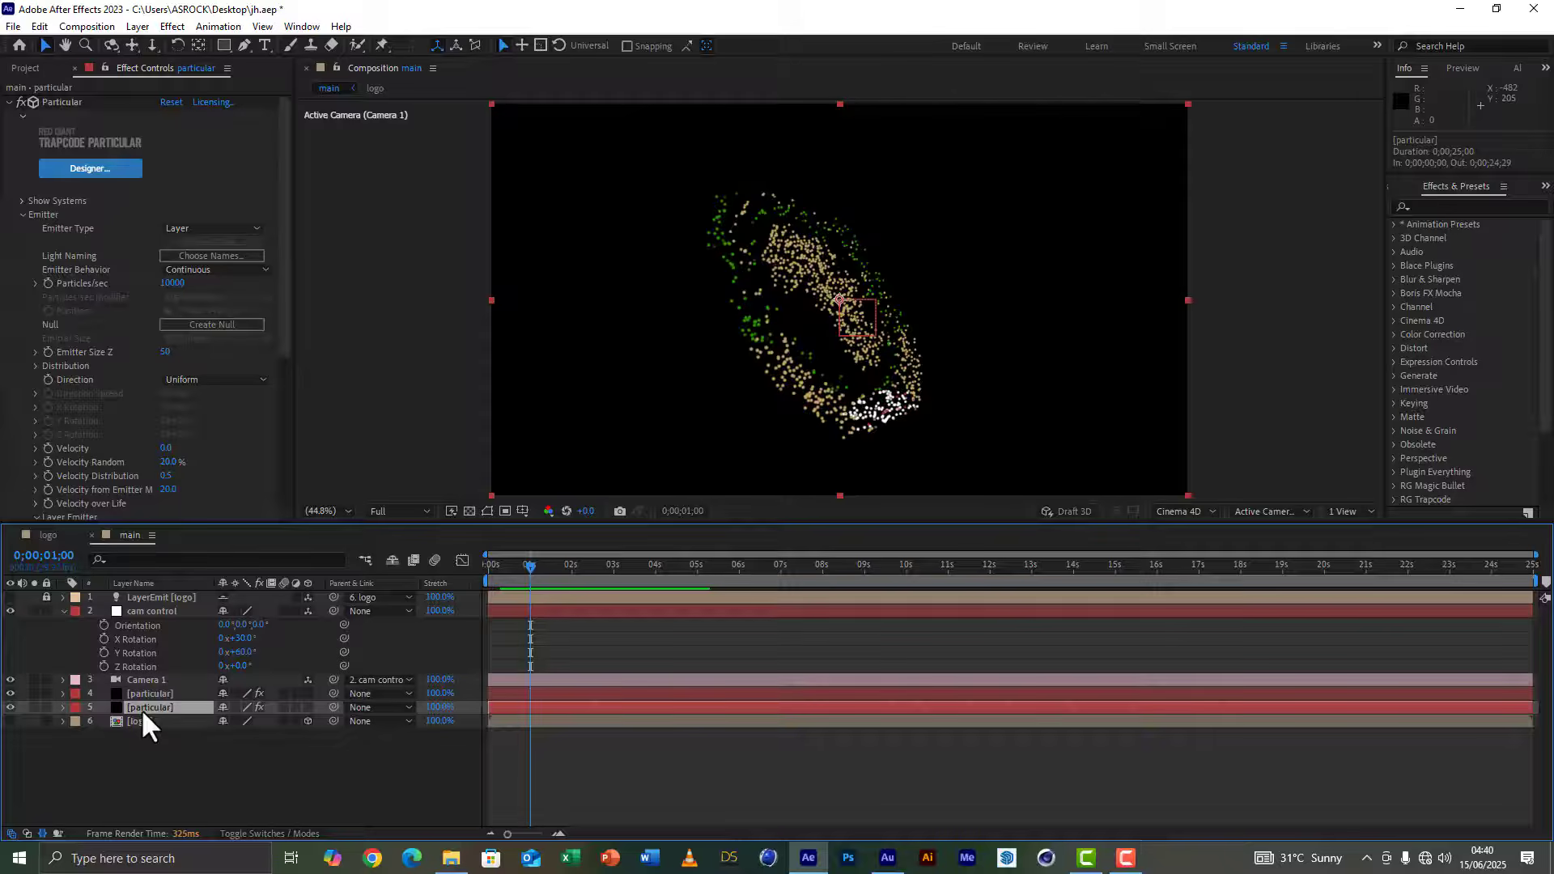
pyautogui.press('Return')
pyautogui.write('noise')
pyautogui.press('Return')
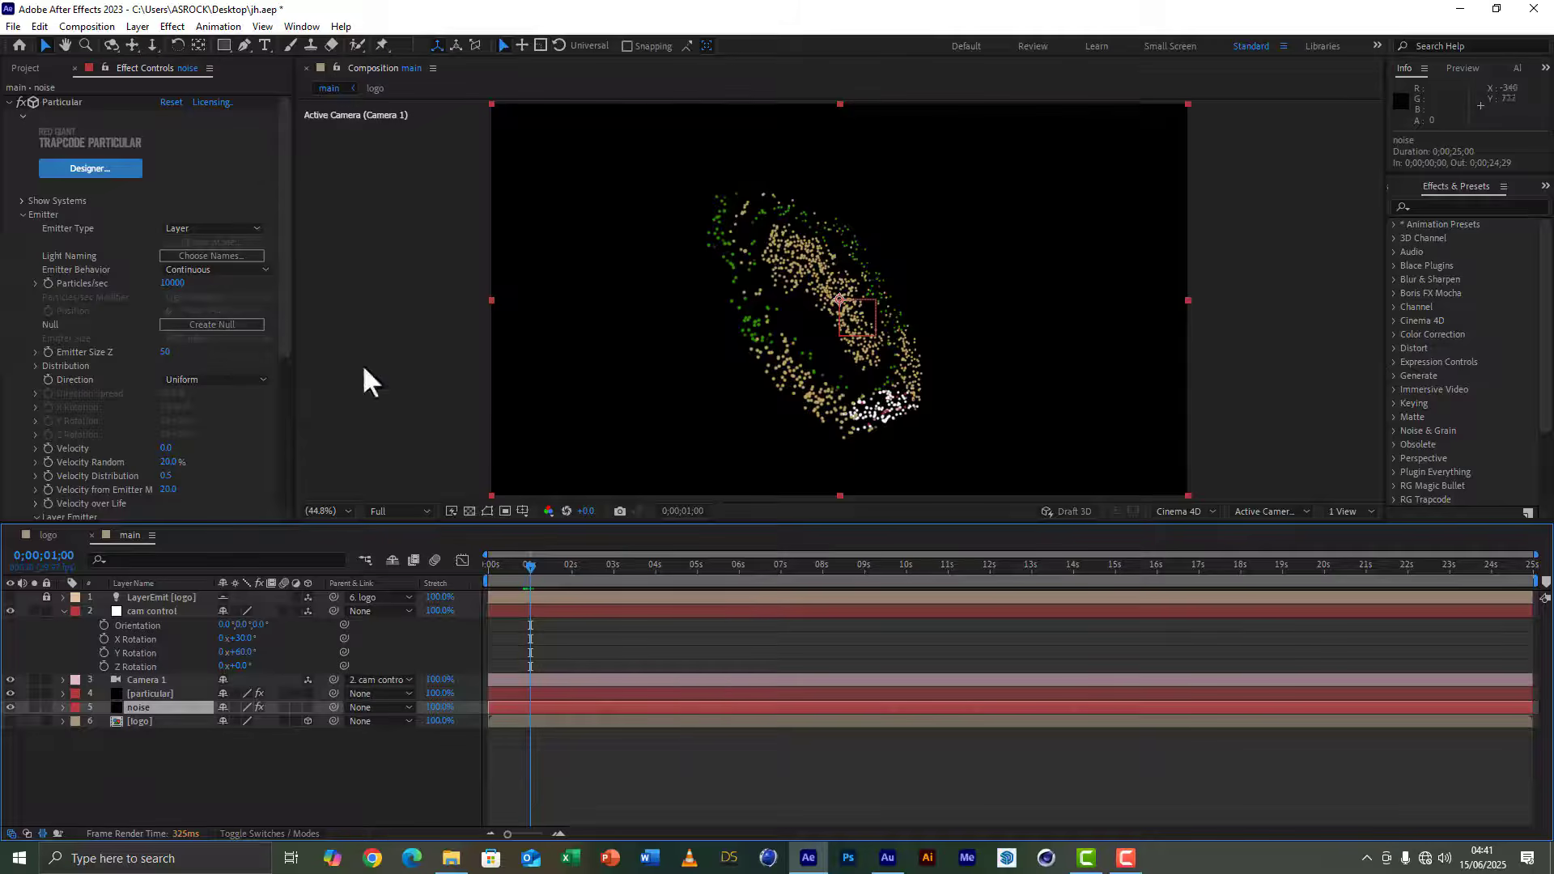
# Step: Set the noise layer's Particular emitter to 1000 Particles/sec and a Velocity of 50
pyautogui.moveTo(282, 273)
pyautogui.mouseDown()
pyautogui.moveTo(285, 286)
pyautogui.moveTo(278, 243)
pyautogui.mouseUp()
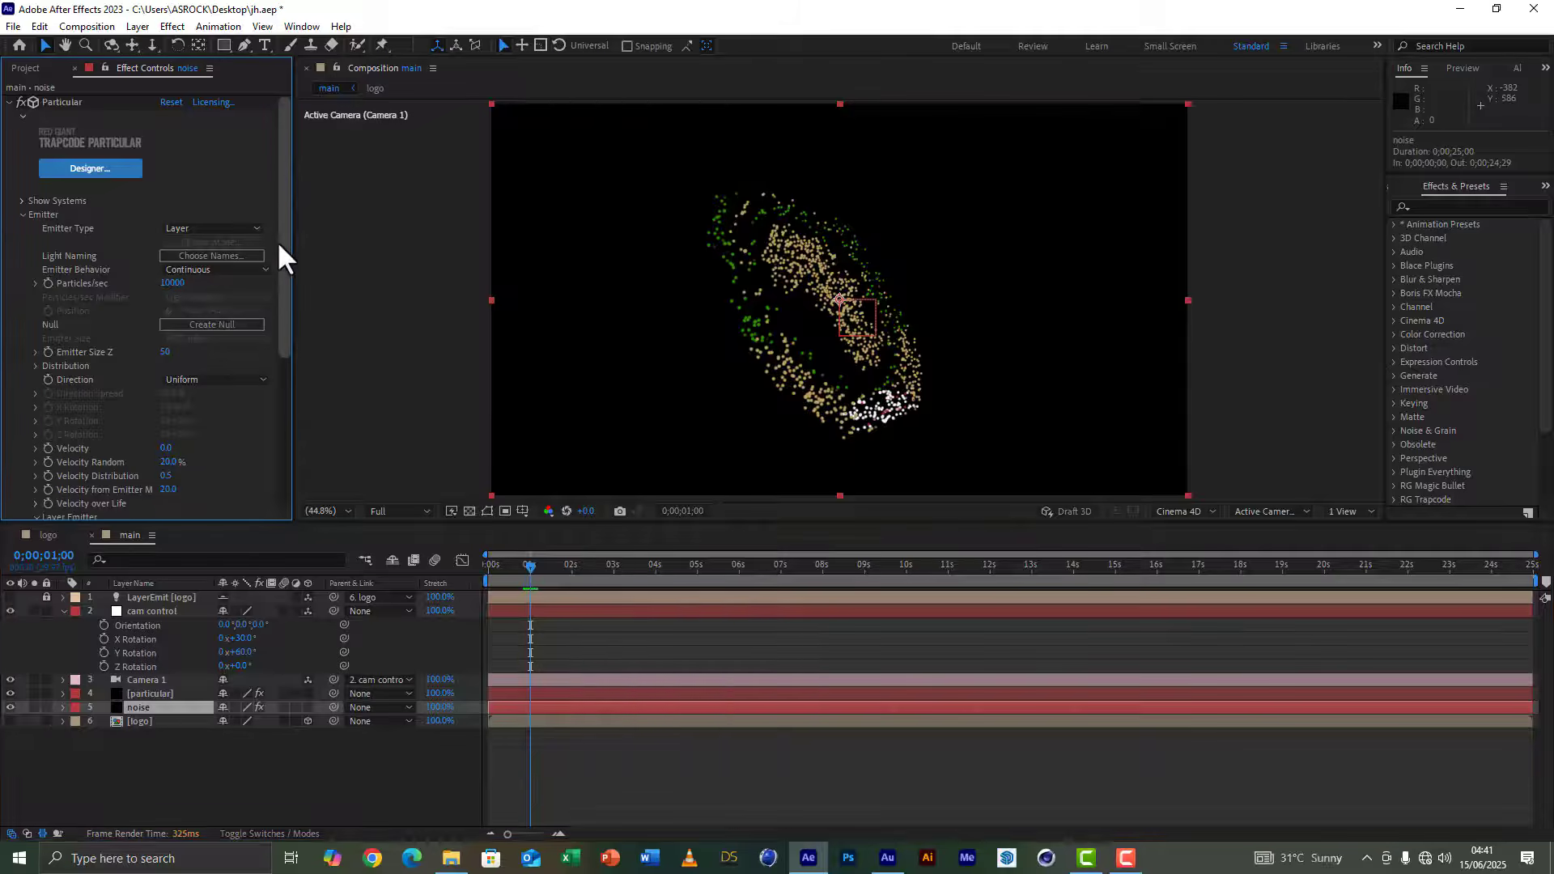
pyautogui.scroll(-1, 272, 267)
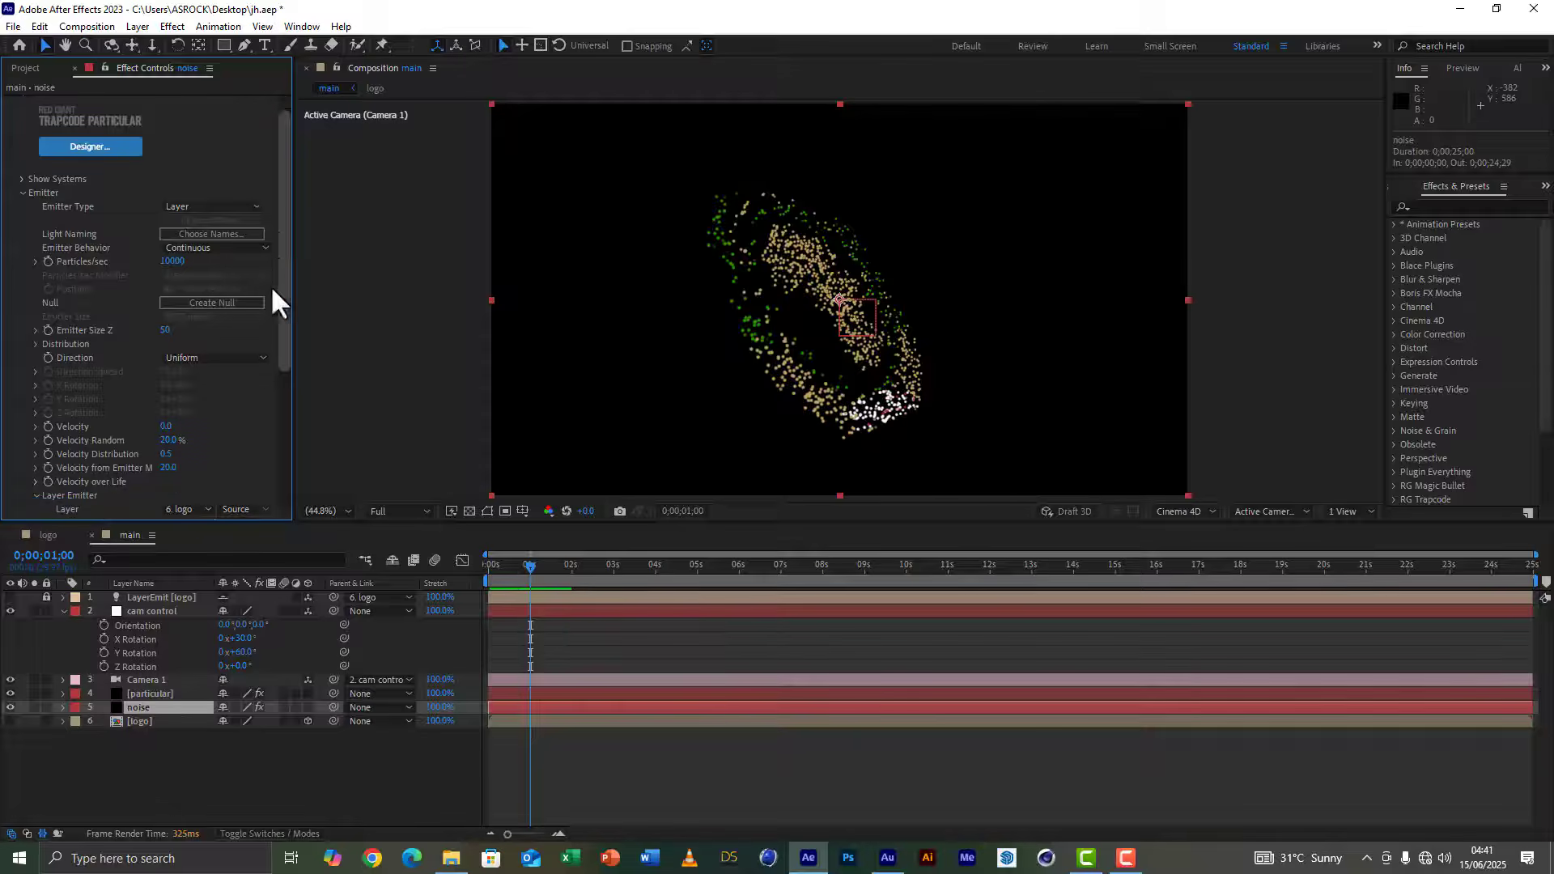
pyautogui.click(176, 261)
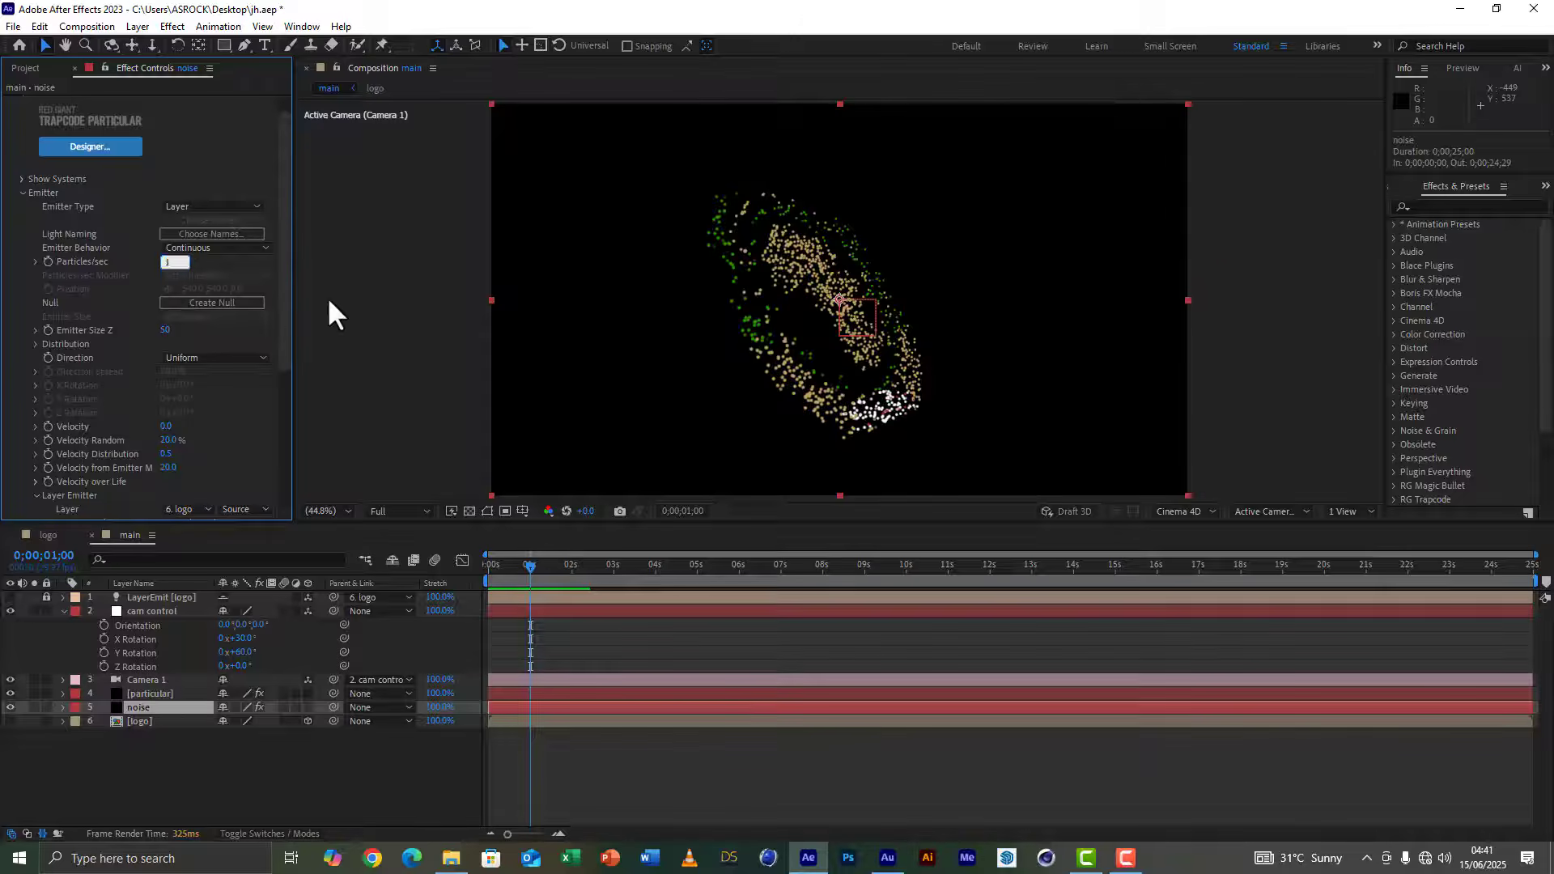
pyautogui.write('000')
pyautogui.click(167, 425)
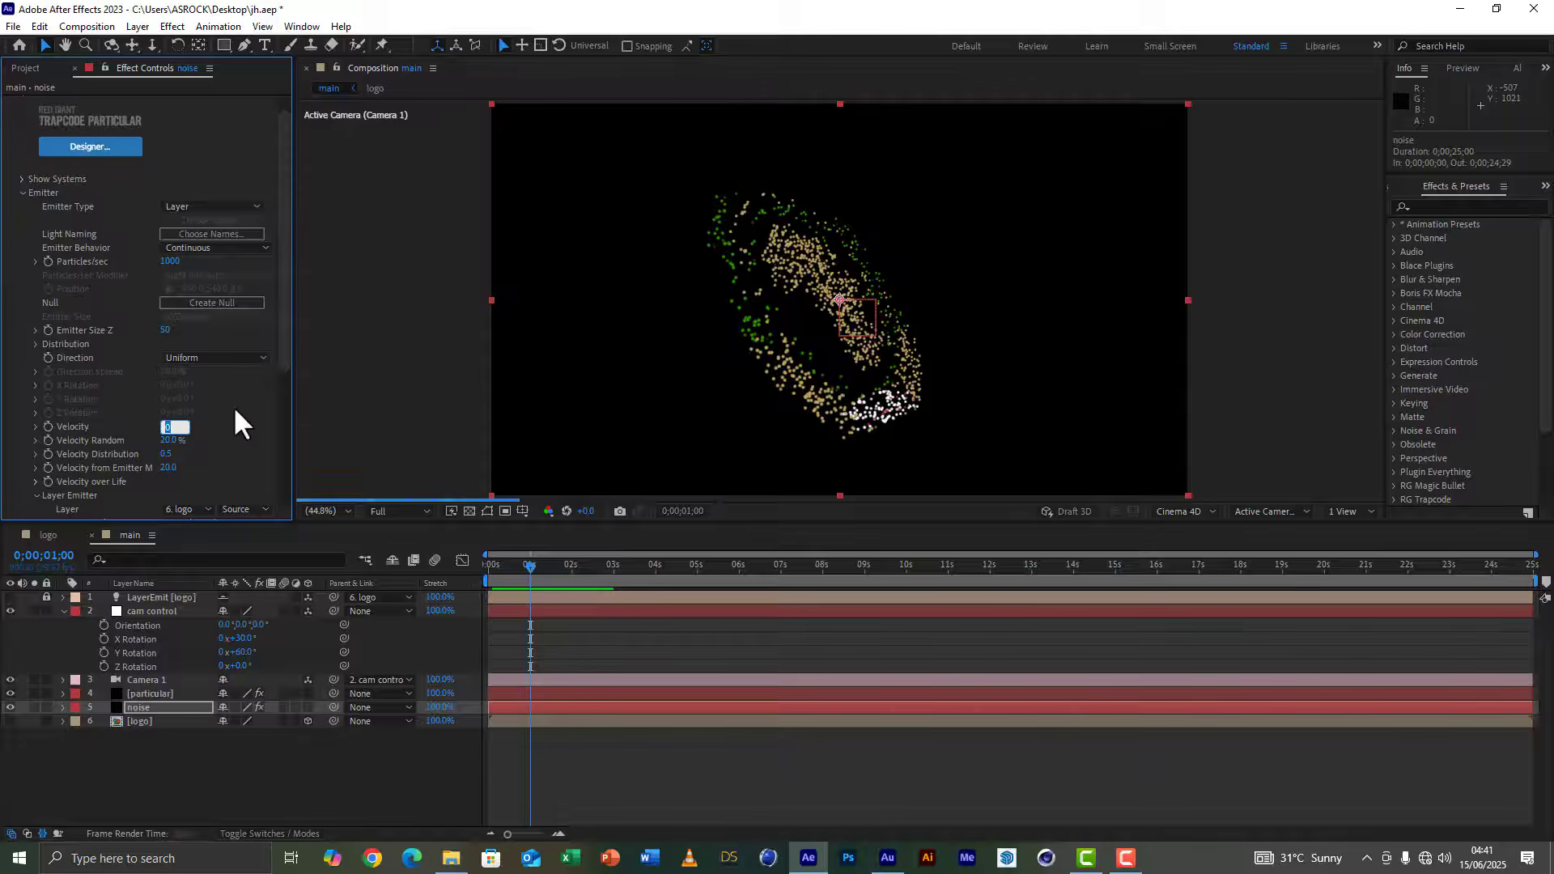
pyautogui.write('50')
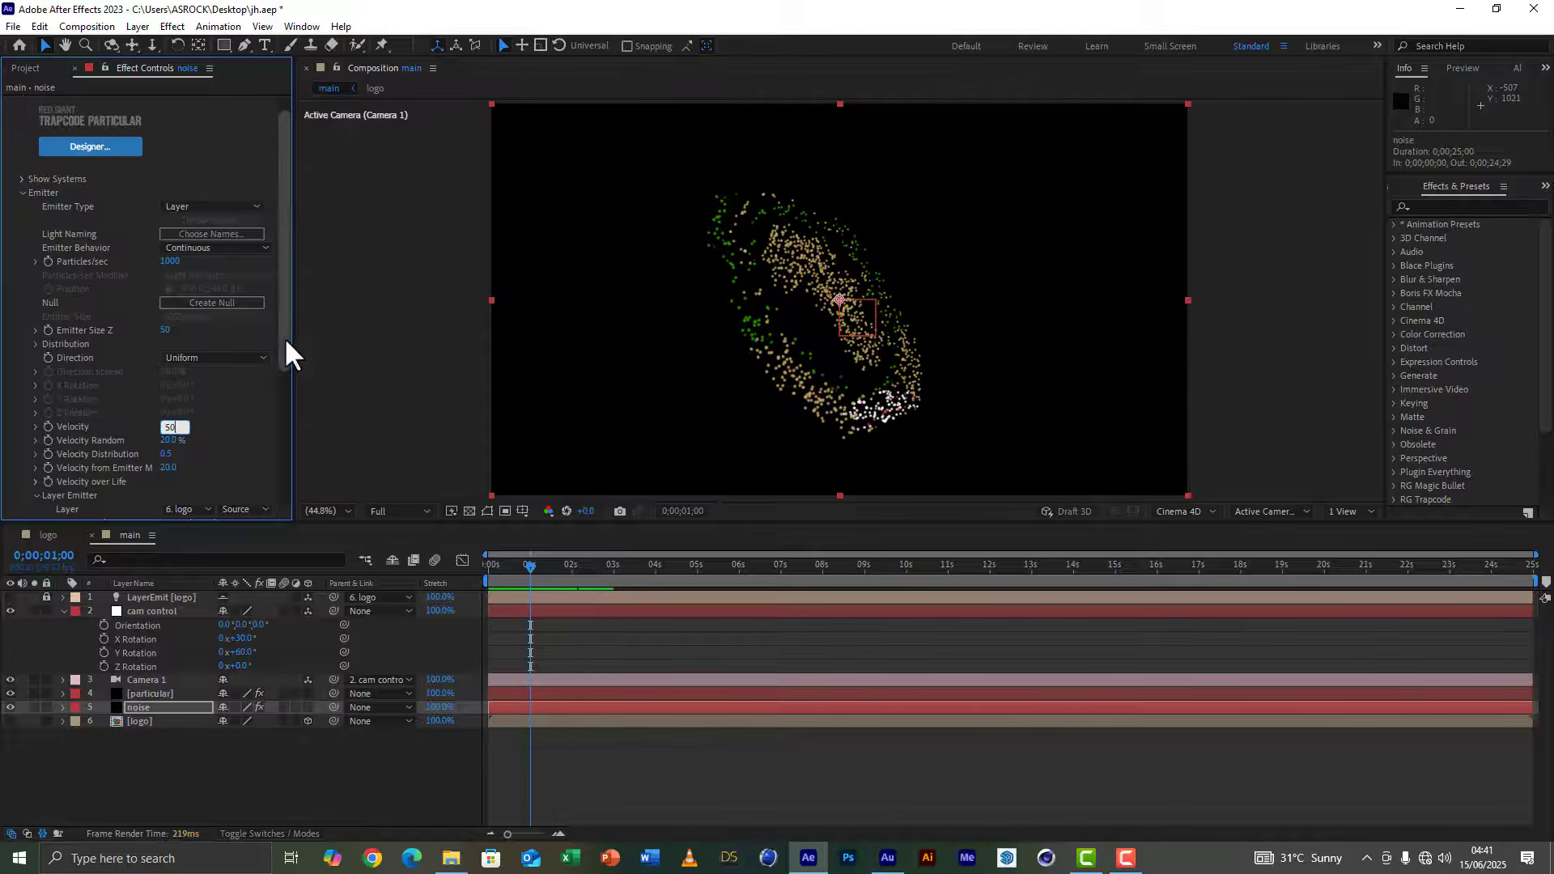
# Step: Set the noise layer's particle Life to 2 seconds and its Life Random to 100%
pyautogui.moveTo(283, 348); pyautogui.dragTo(278, 496)
pyautogui.click(22, 388)
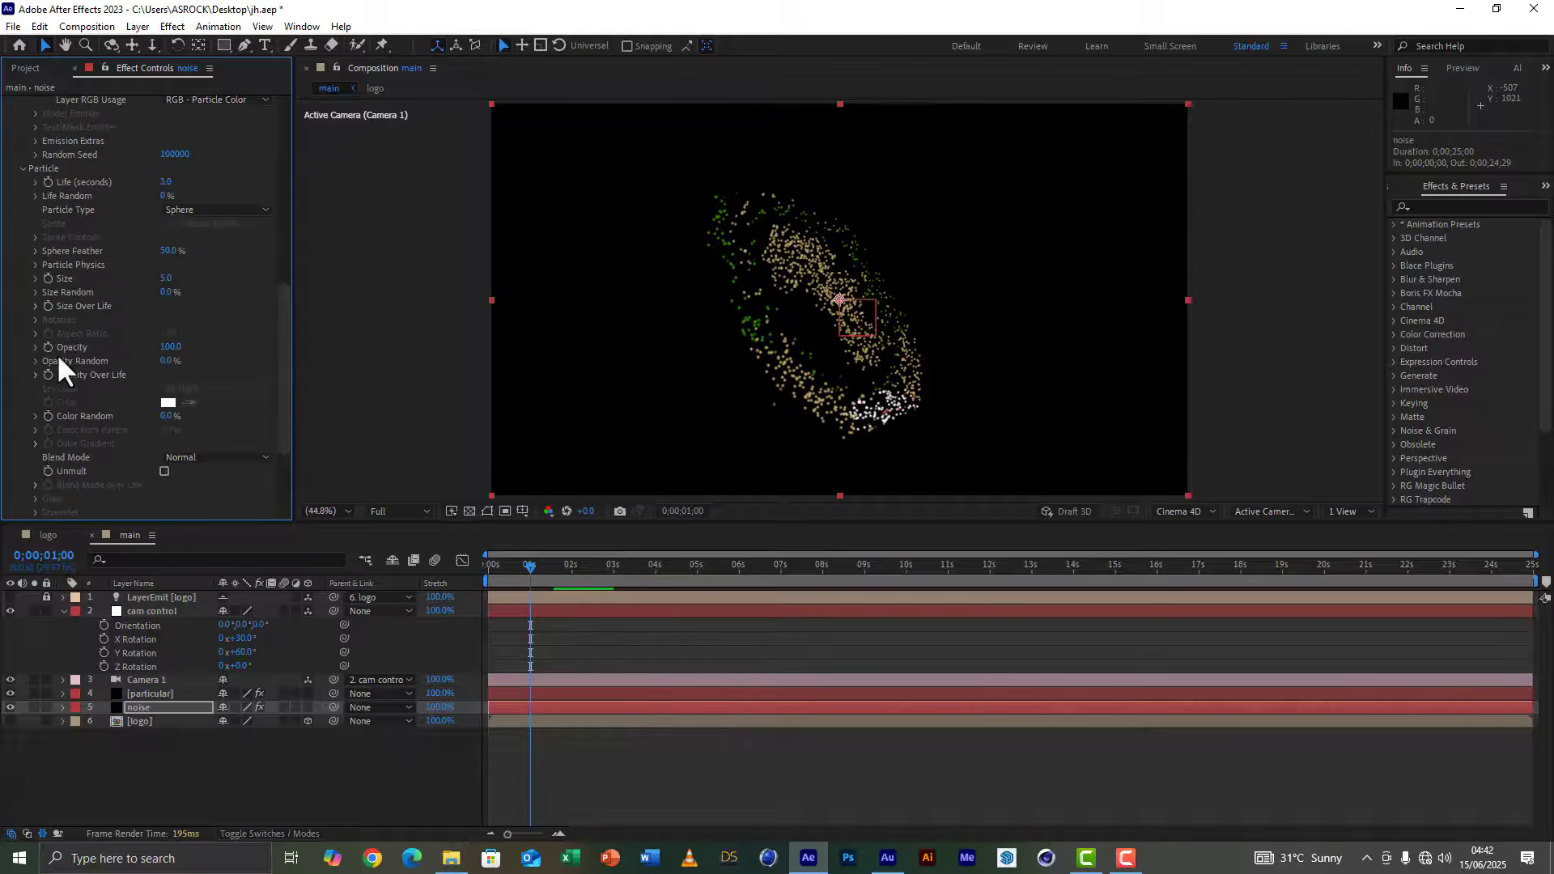
pyautogui.click(171, 182)
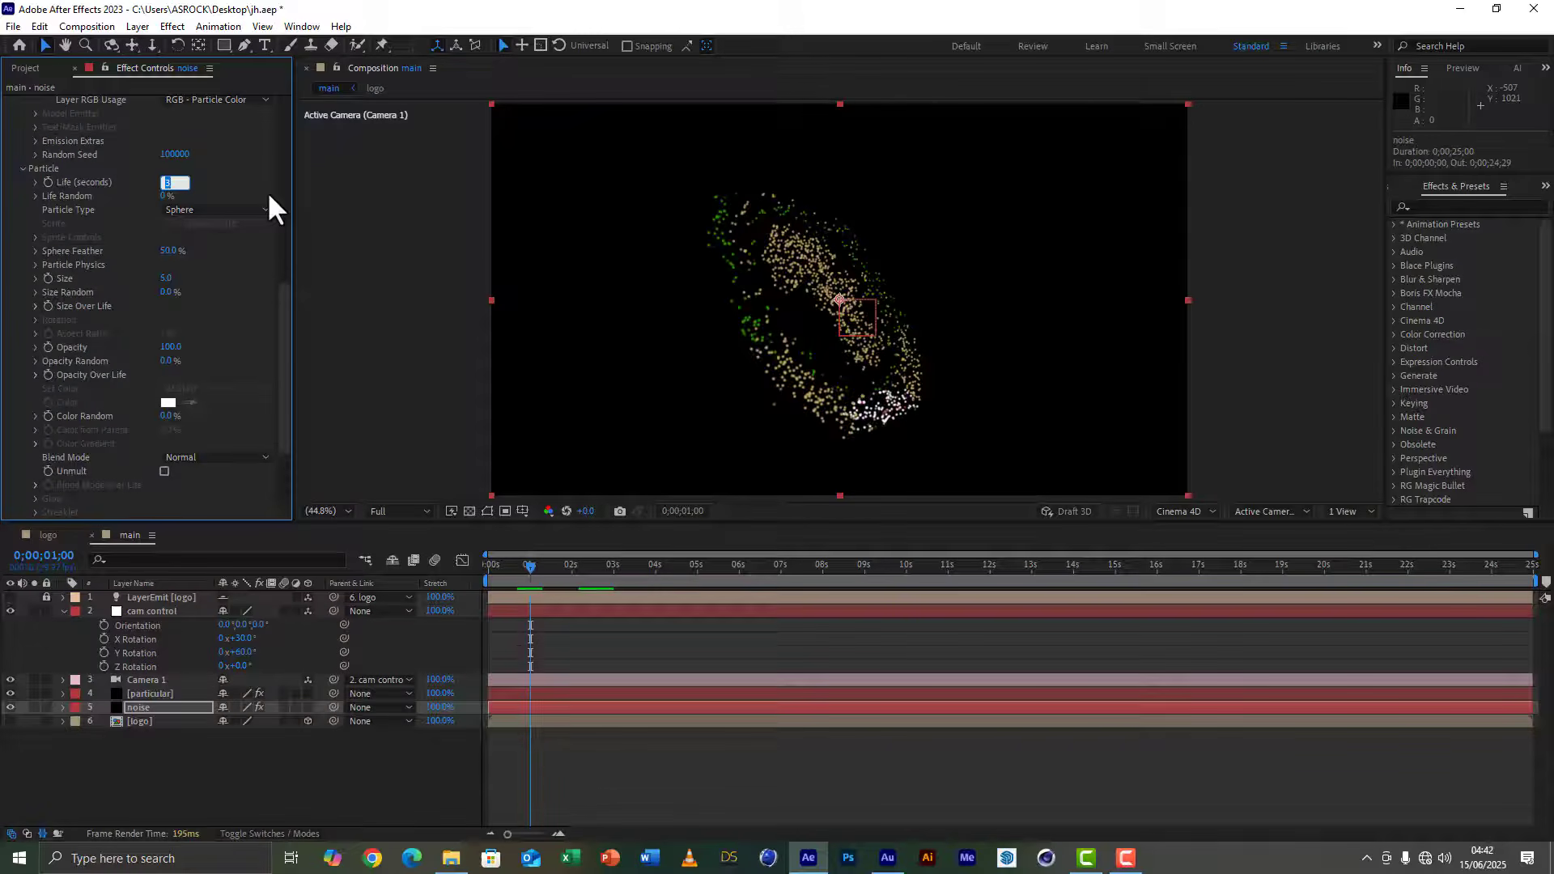
pyautogui.write('2')
pyautogui.press('Tab')
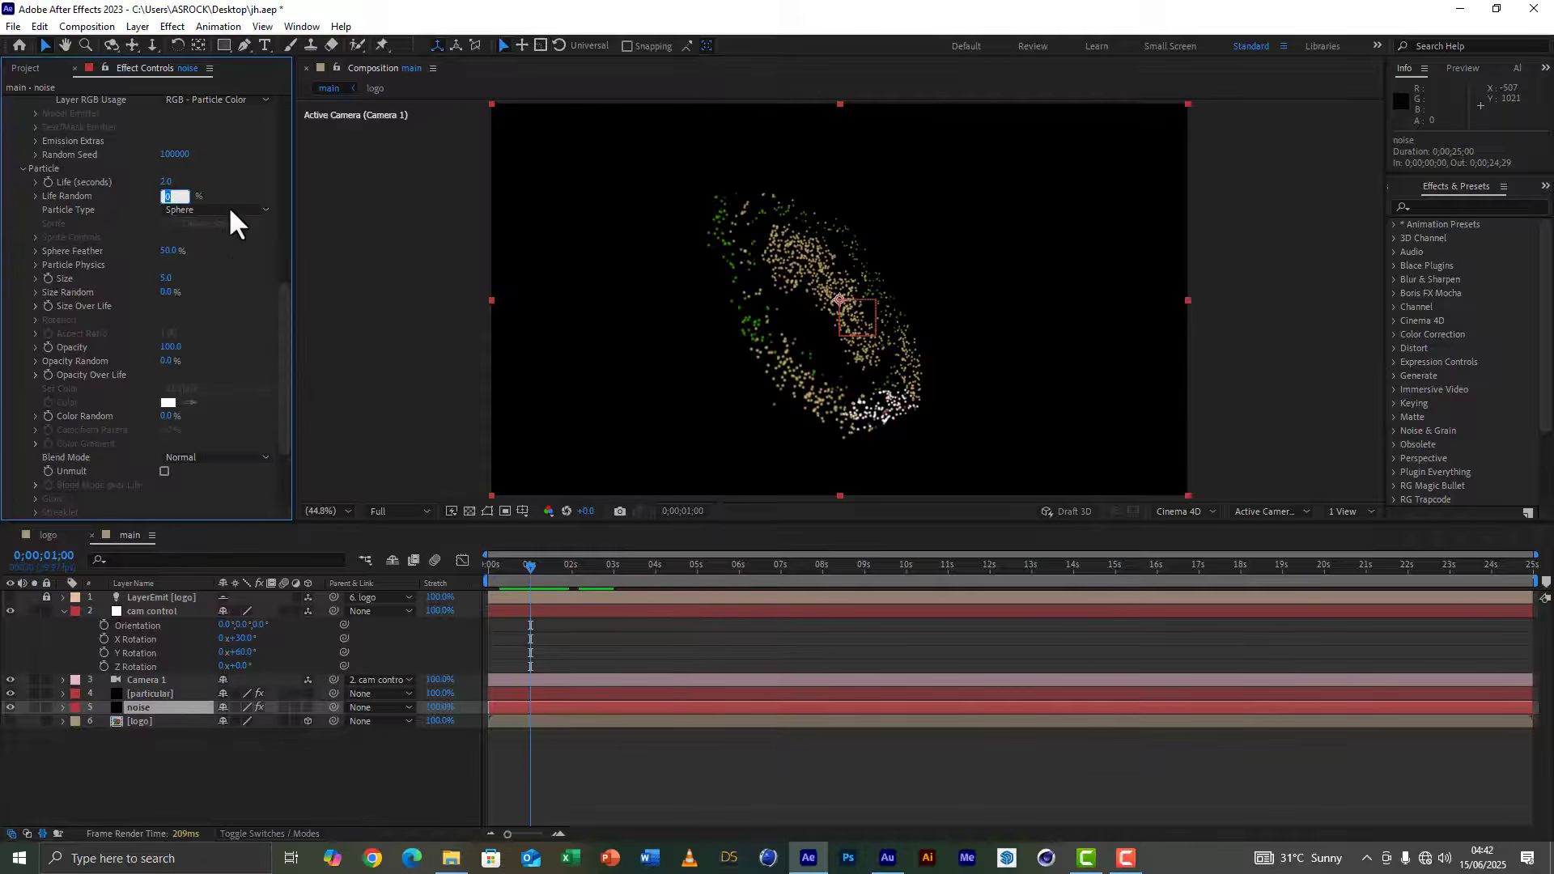
pyautogui.write('100')
pyautogui.press('Return')
# Step: Apply the linear descending preset to the noise layer's Size Over Life curve
pyautogui.click(35, 307)
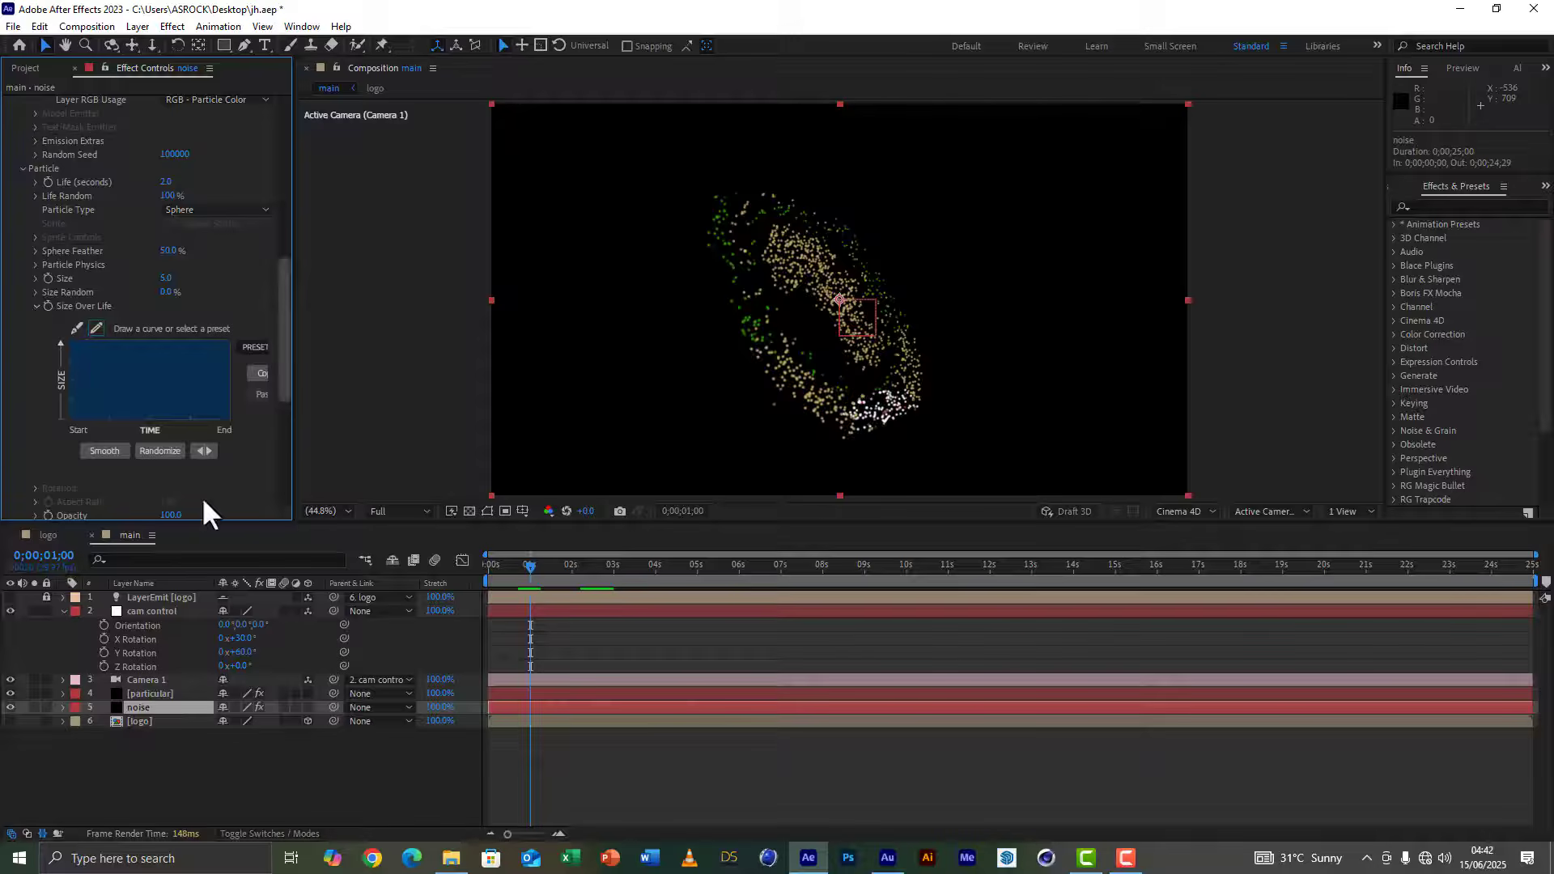
pyautogui.moveTo(296, 450); pyautogui.dragTo(318, 424)
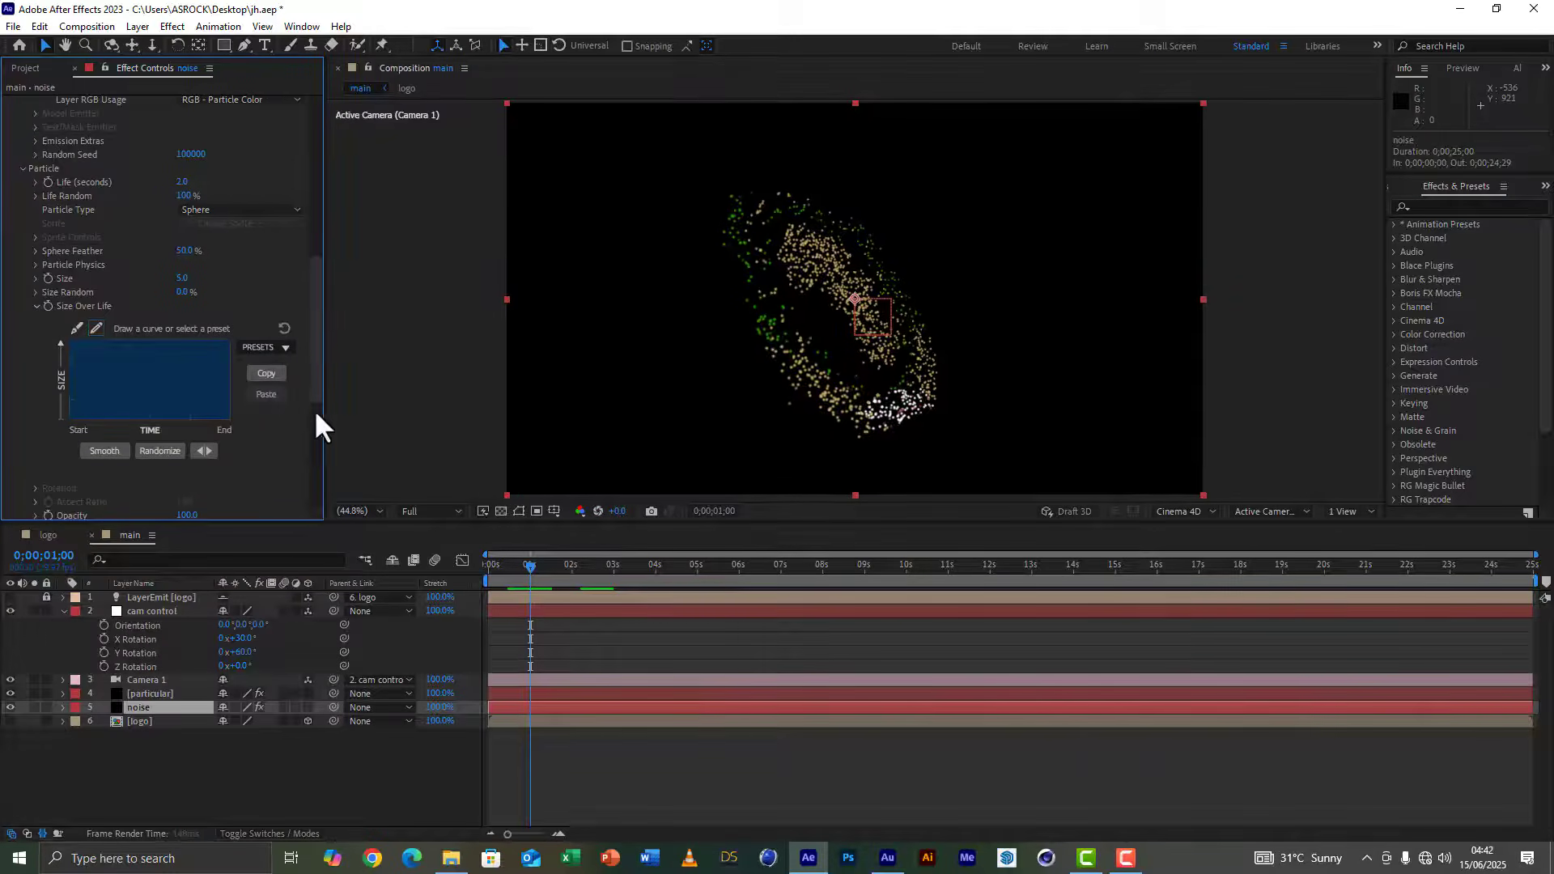
pyautogui.click(285, 348)
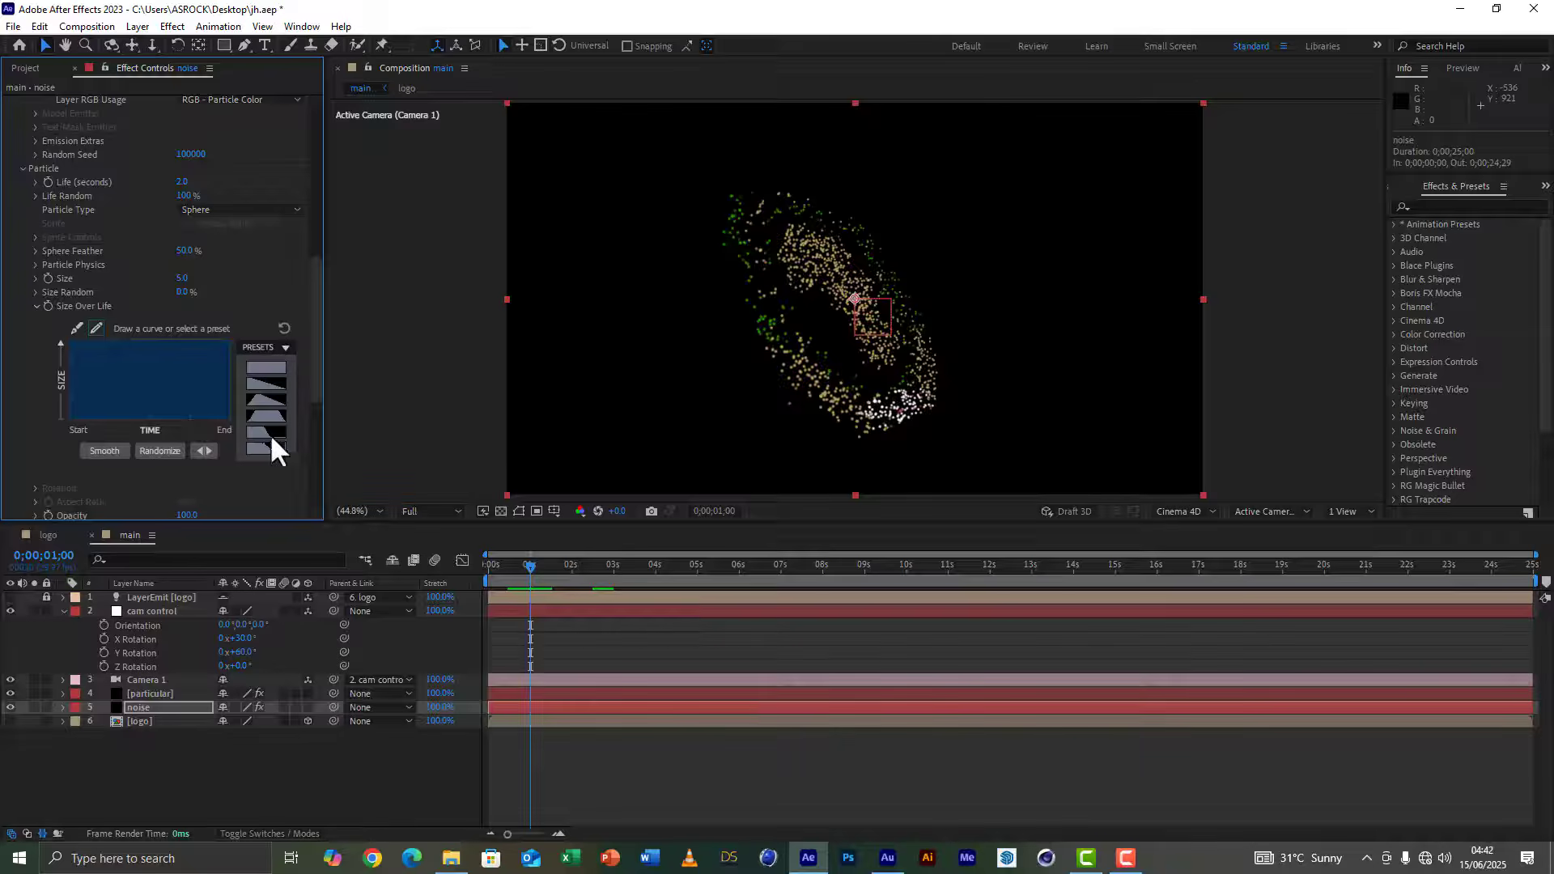
pyautogui.click(258, 384)
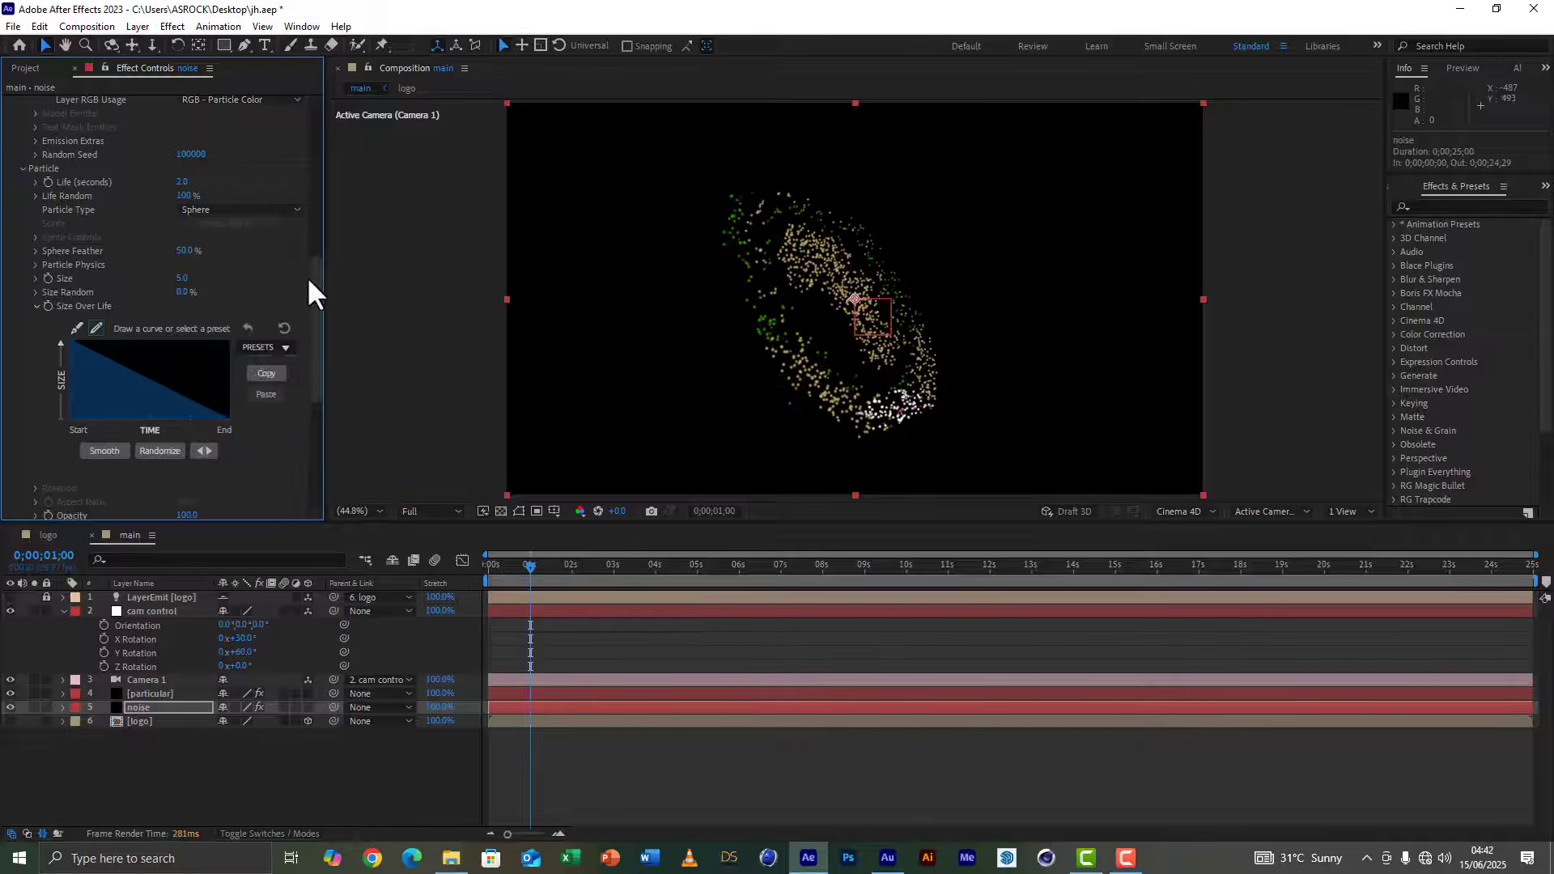
# Step: Set the noise layer's Wind Z to 200 in Particular's Environment settings
pyautogui.moveTo(307, 305); pyautogui.dragTo(302, 391)
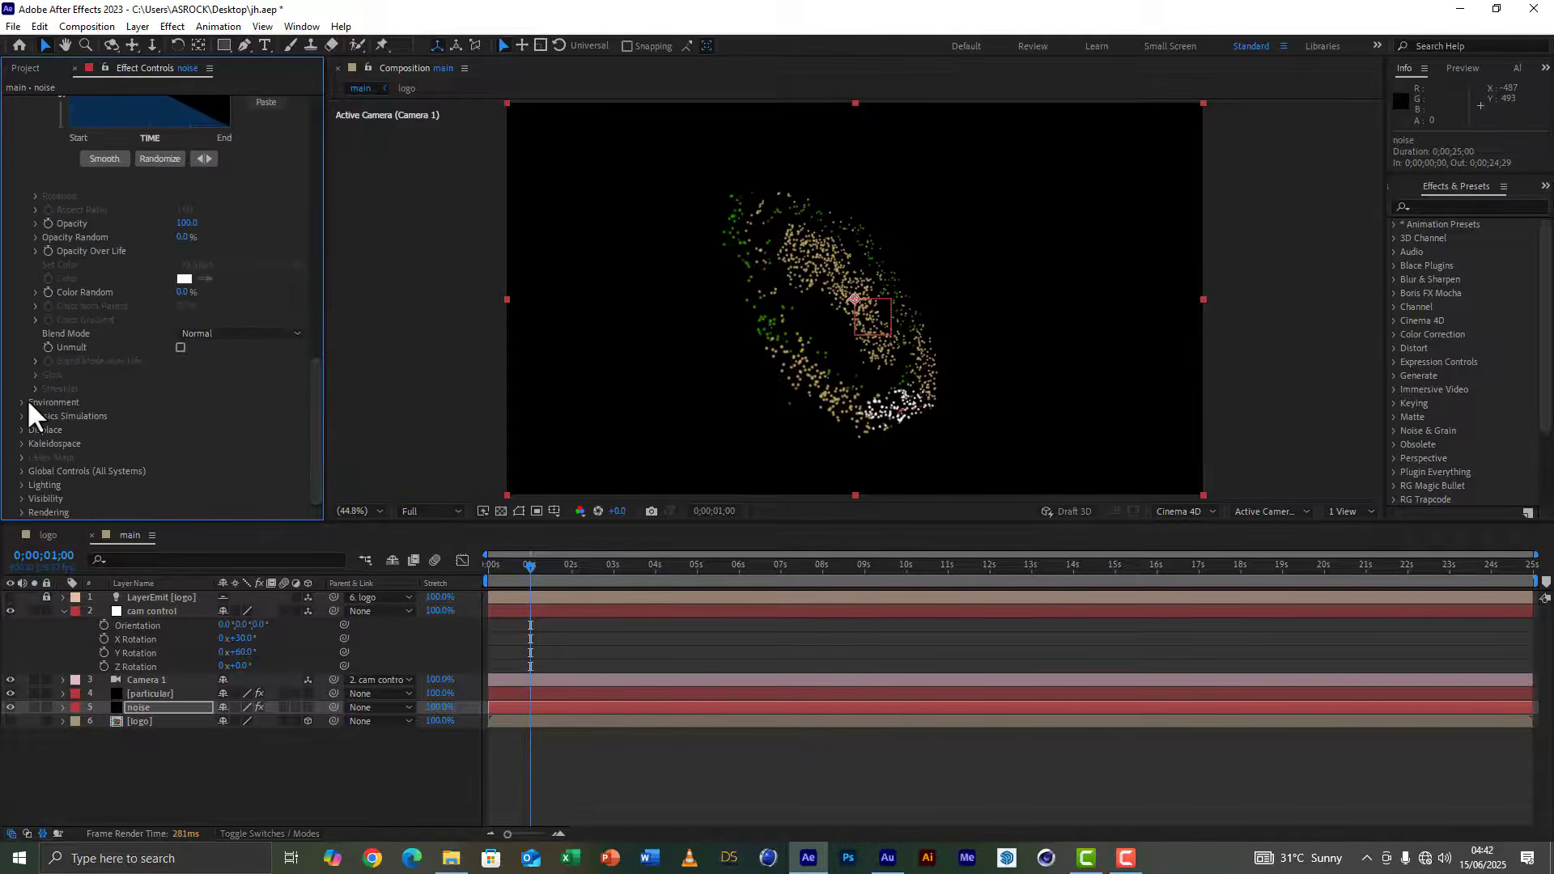
pyautogui.click(21, 402)
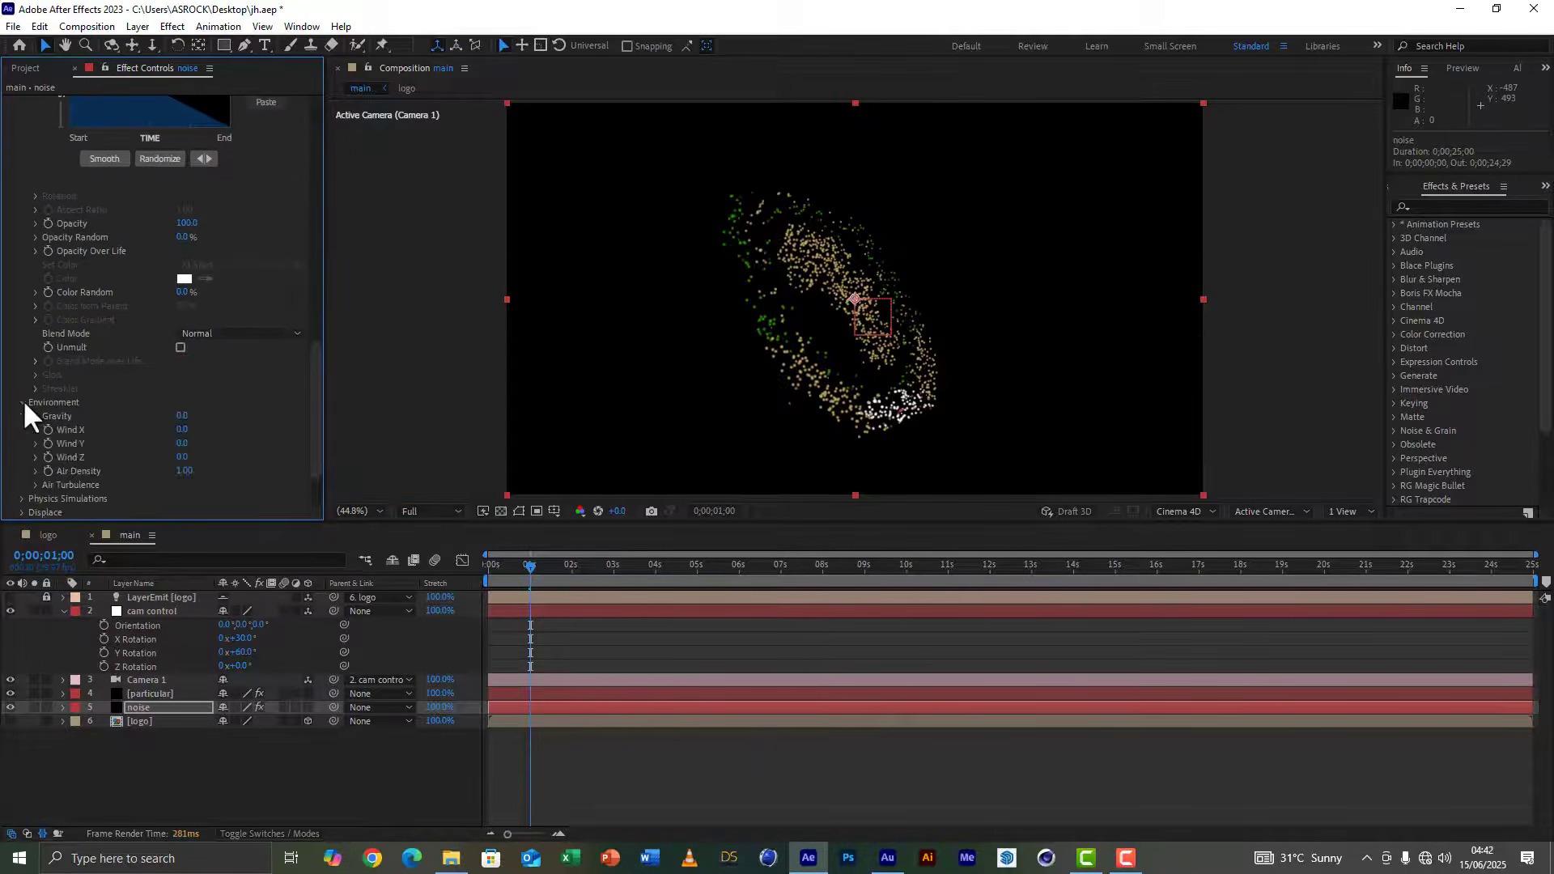
pyautogui.click(183, 457)
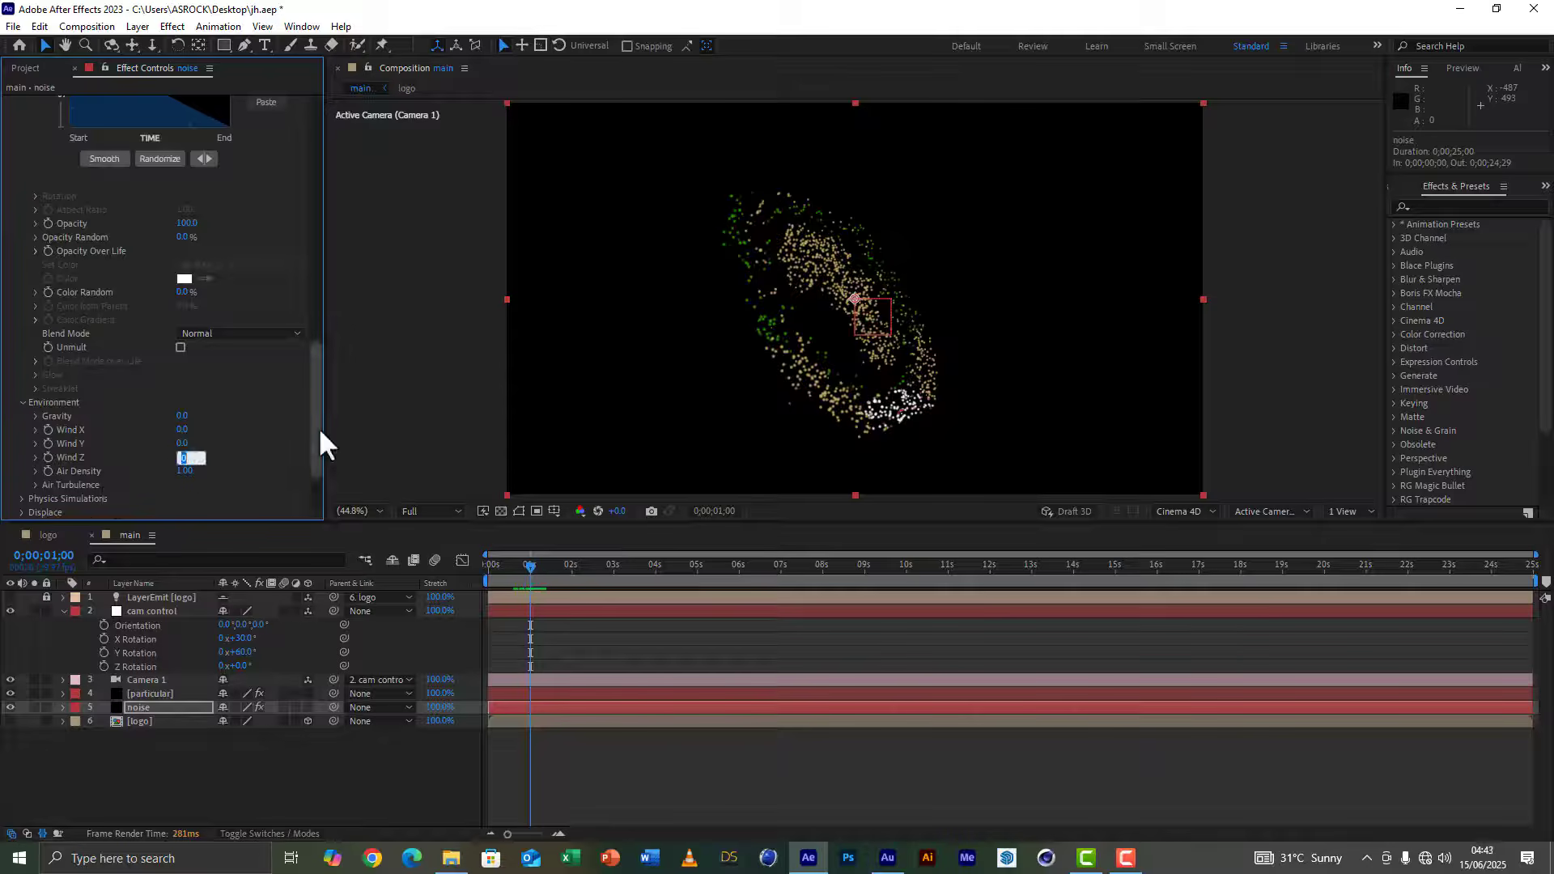
pyautogui.write('200')
pyautogui.press('Return')
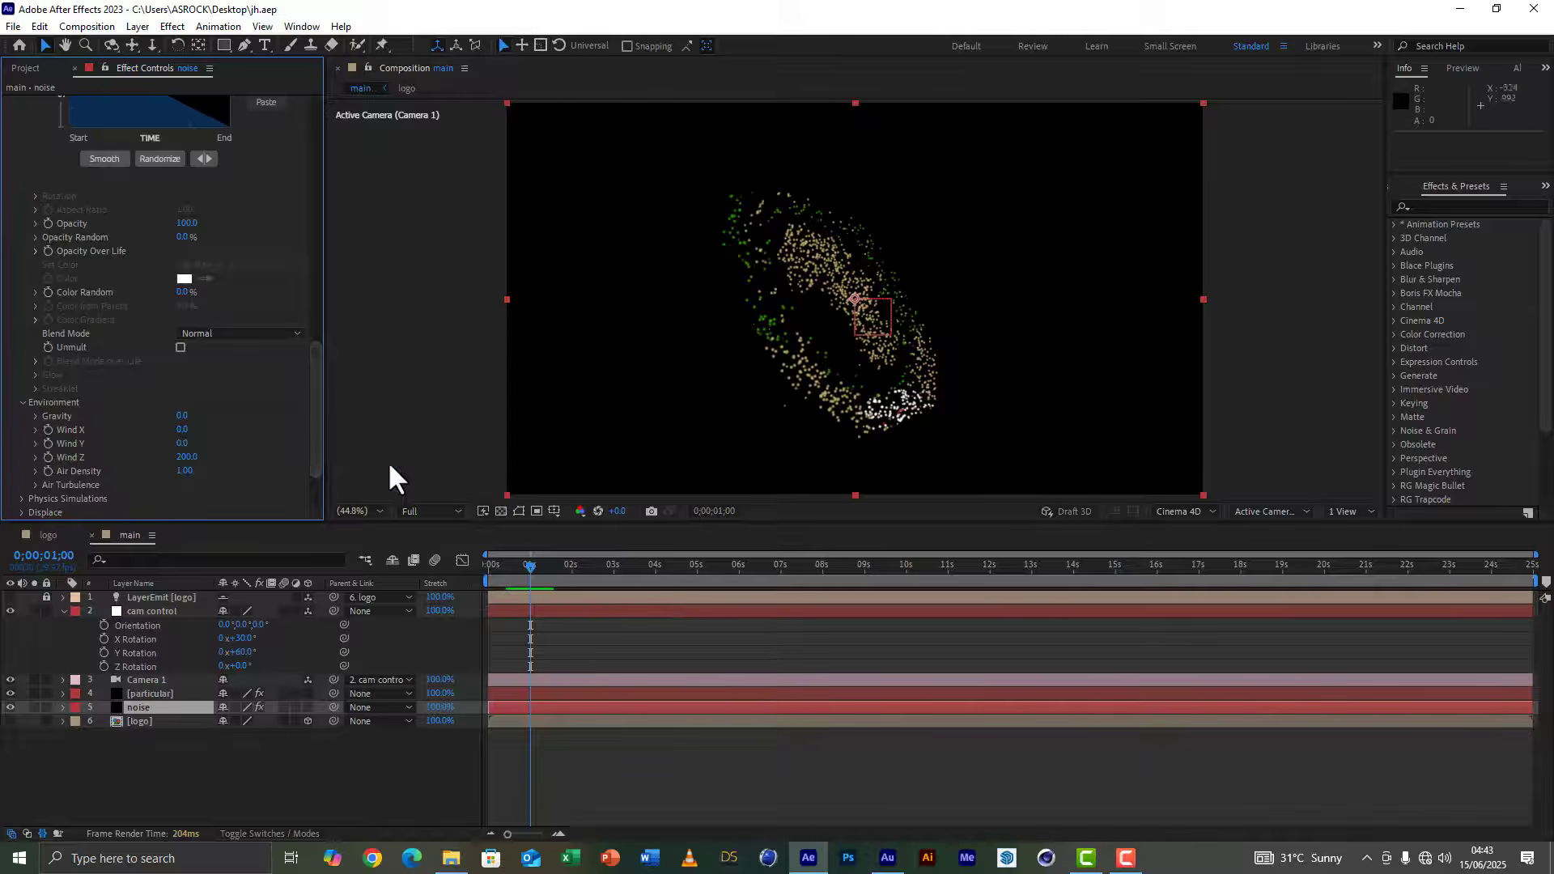
# Step: Duplicate the particular layer and rename the upper copy "lines"
pyautogui.click(155, 697)
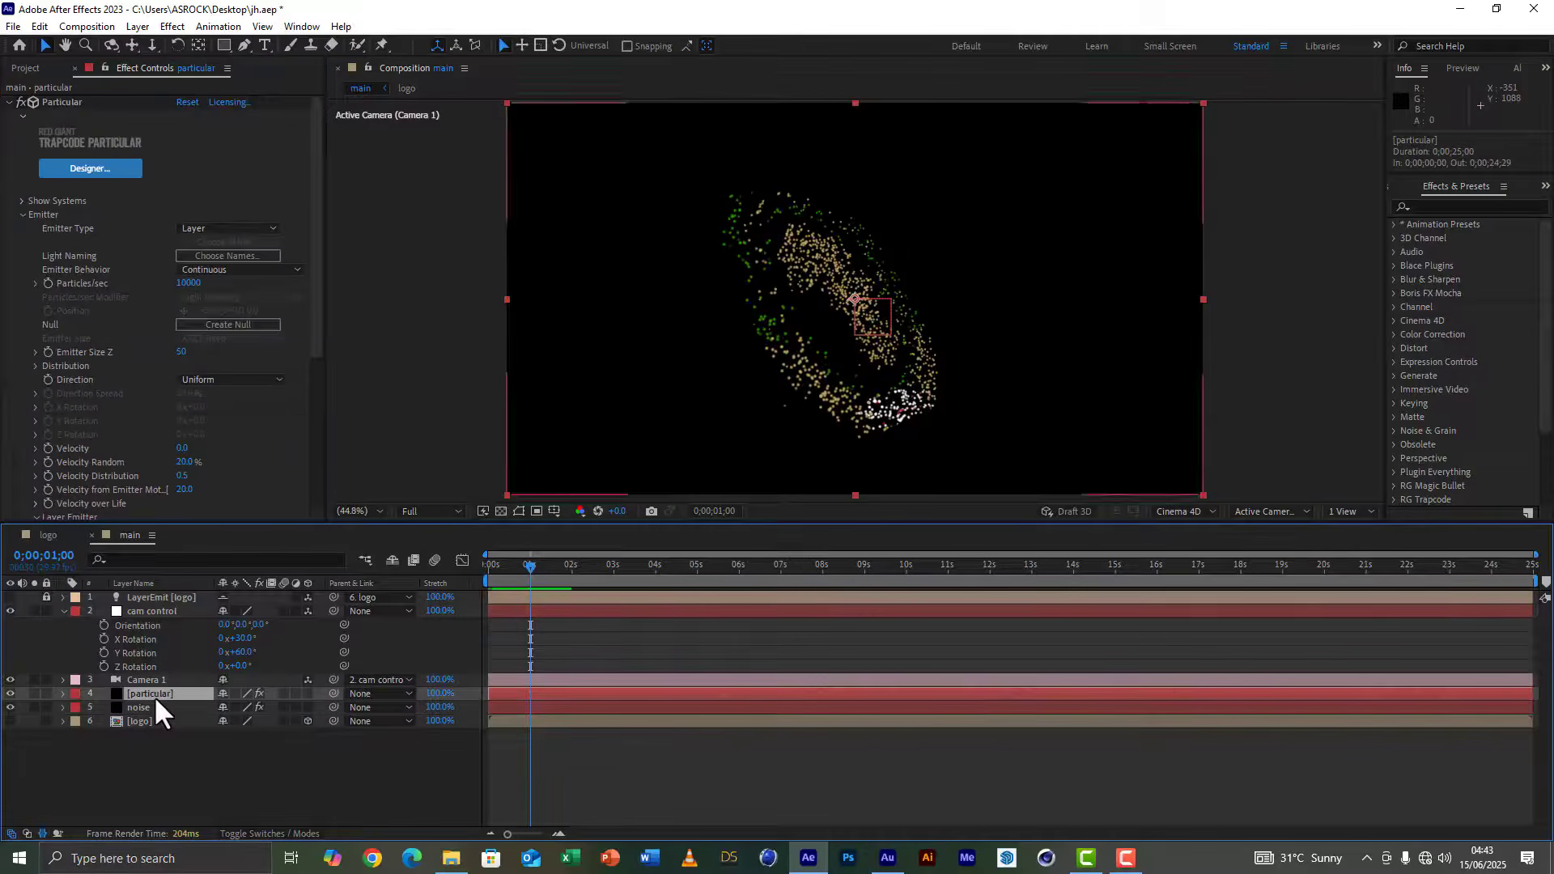
pyautogui.hotkey('ctrl', 'd')
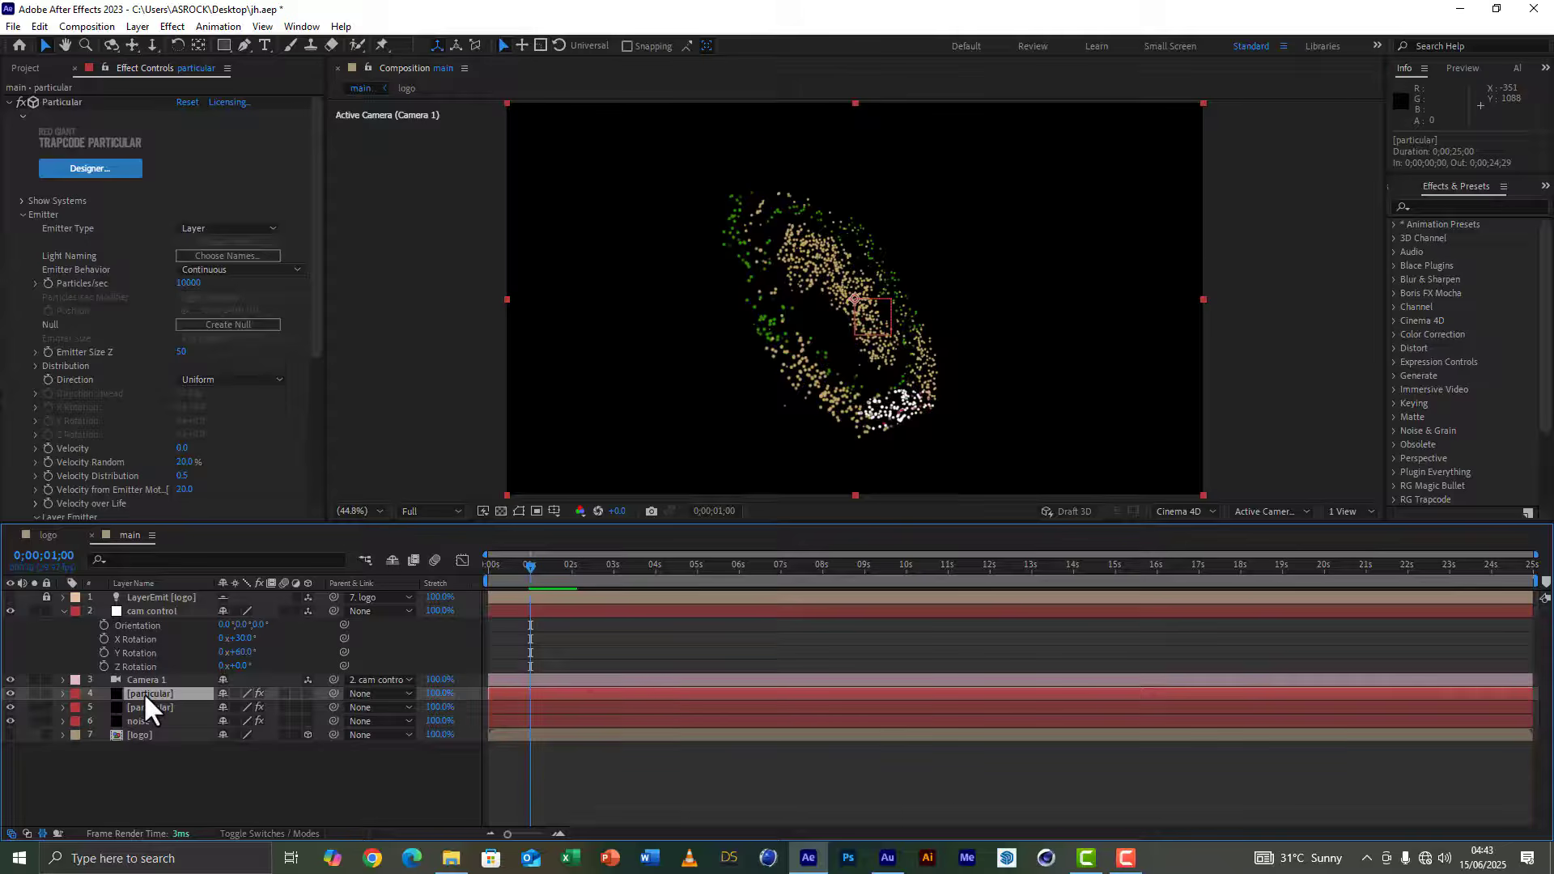
pyautogui.press('Return')
pyautogui.press('Return')
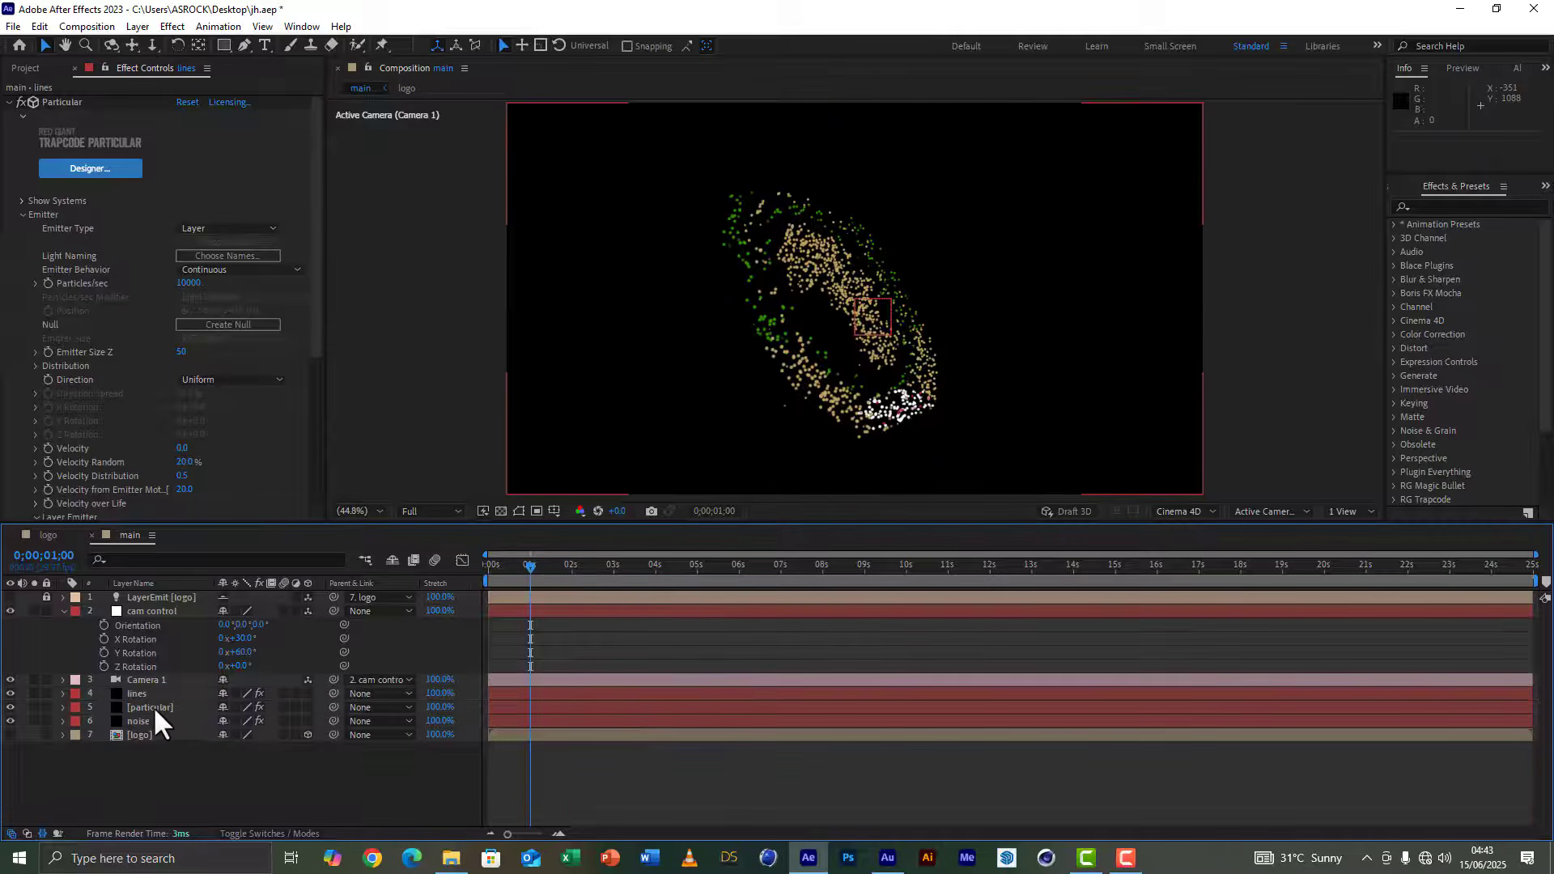
# Step: Set the lines layer's Particular emitter to 250 Particles/sec
pyautogui.click(318, 316)
pyautogui.scroll(-3, 318, 313)
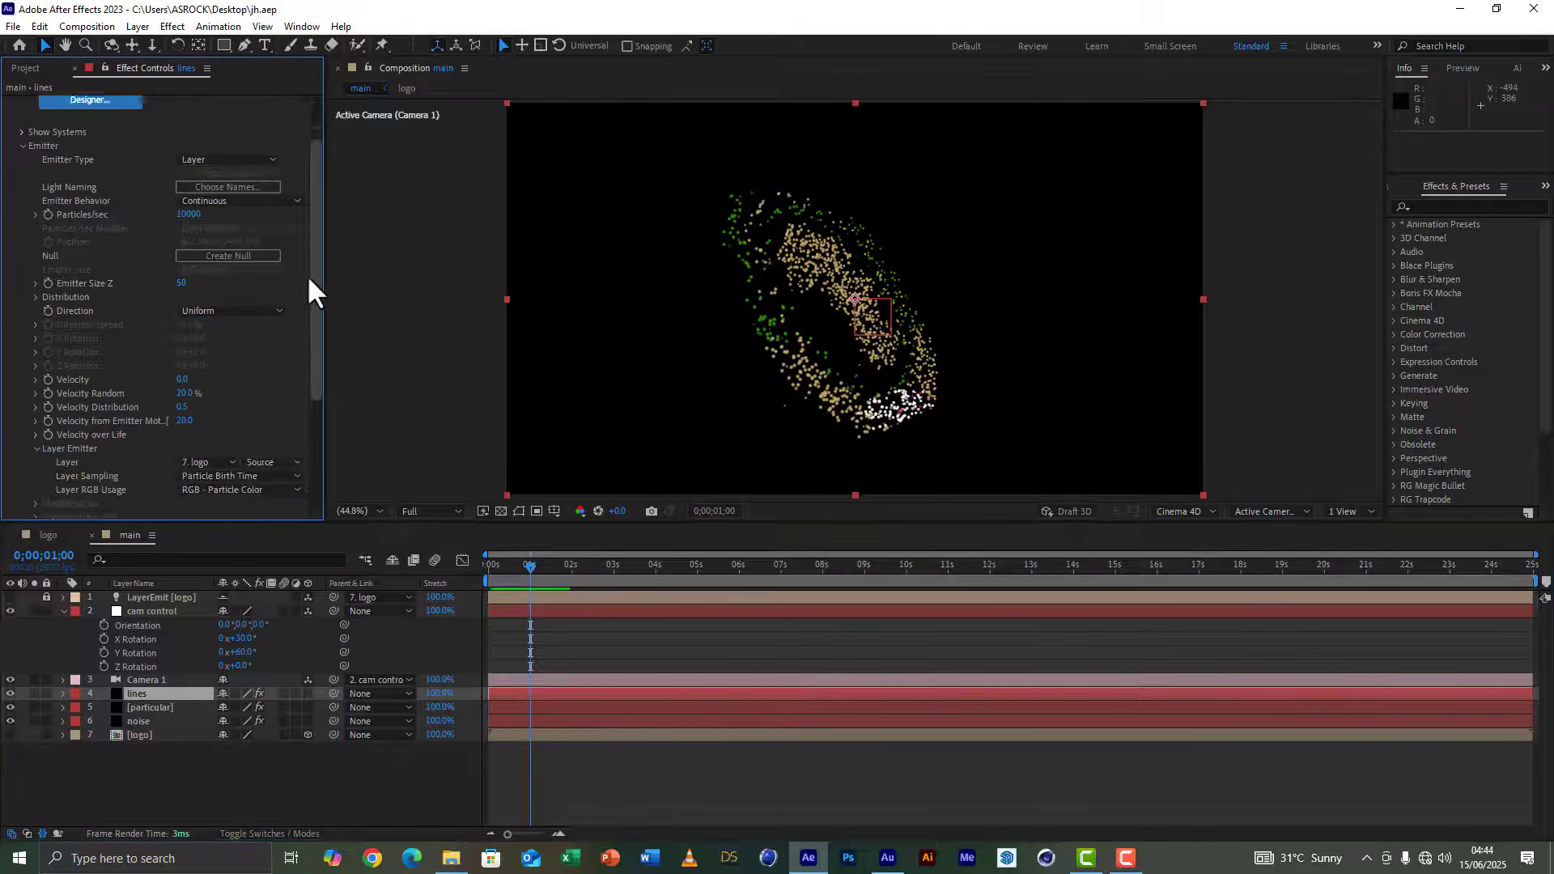
pyautogui.moveTo(307, 271); pyautogui.dragTo(313, 148)
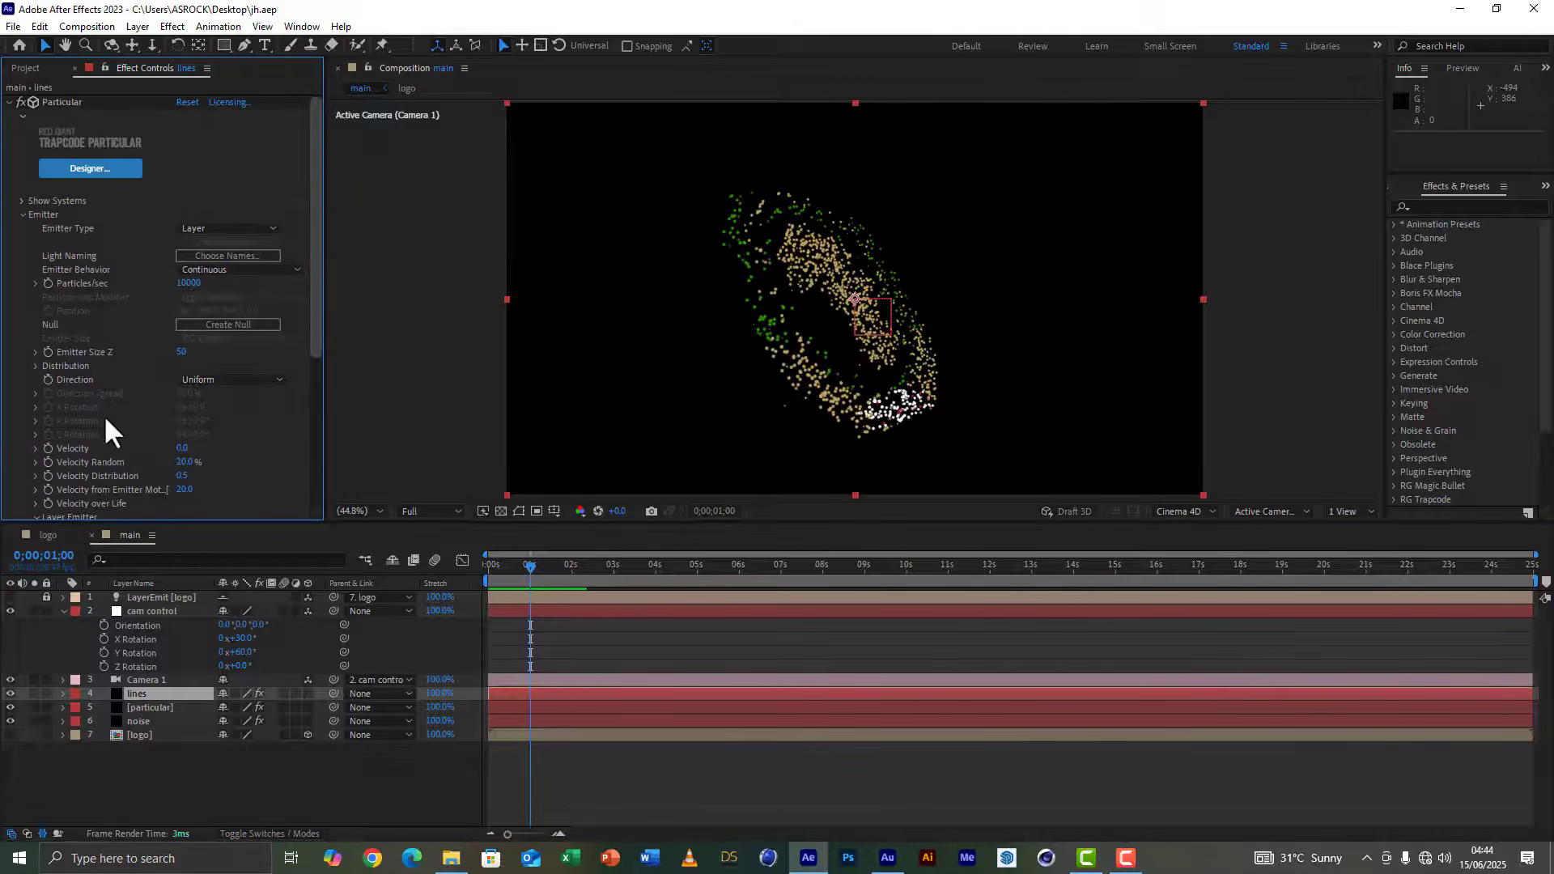
pyautogui.click(194, 284)
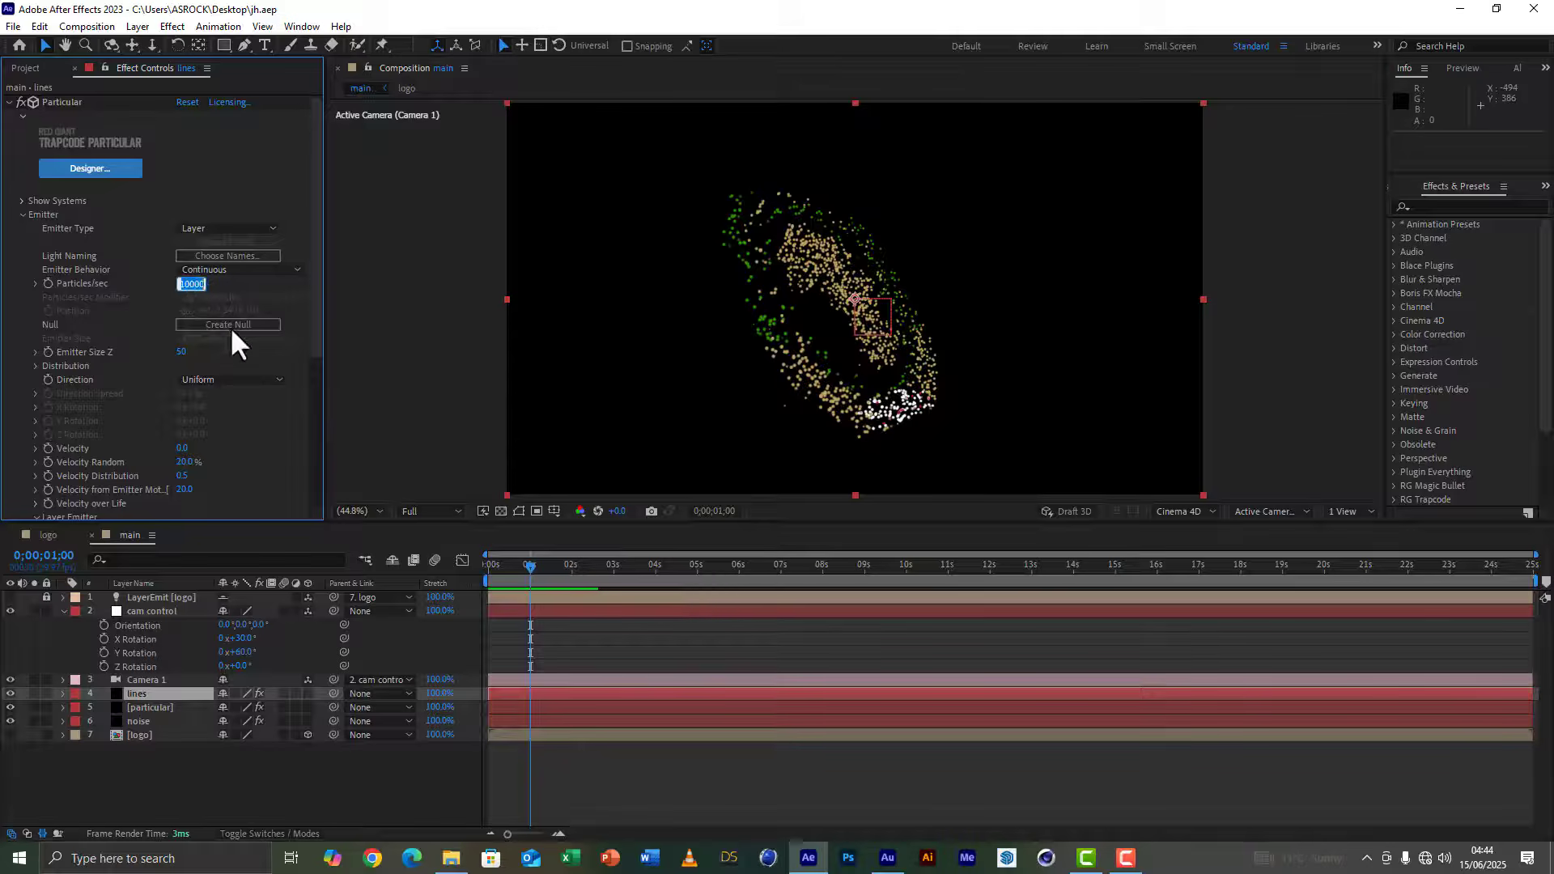
pyautogui.write('250')
pyautogui.press('Return')
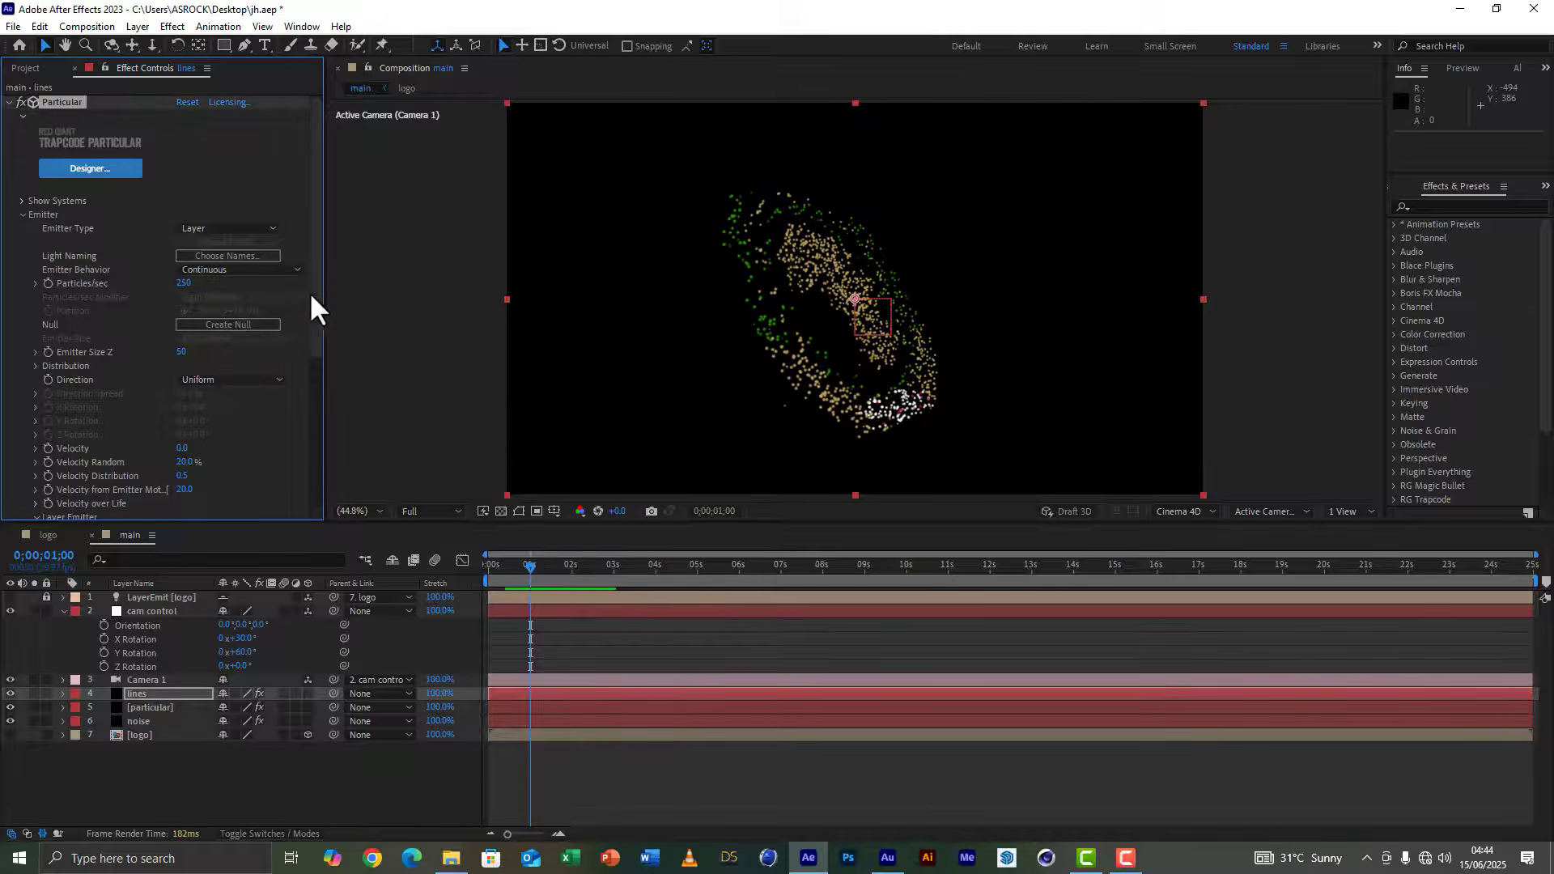
# Step: Set the lines layer's Wind Z to -600 in Particular's Environment settings
pyautogui.moveTo(312, 293); pyautogui.dragTo(313, 500)
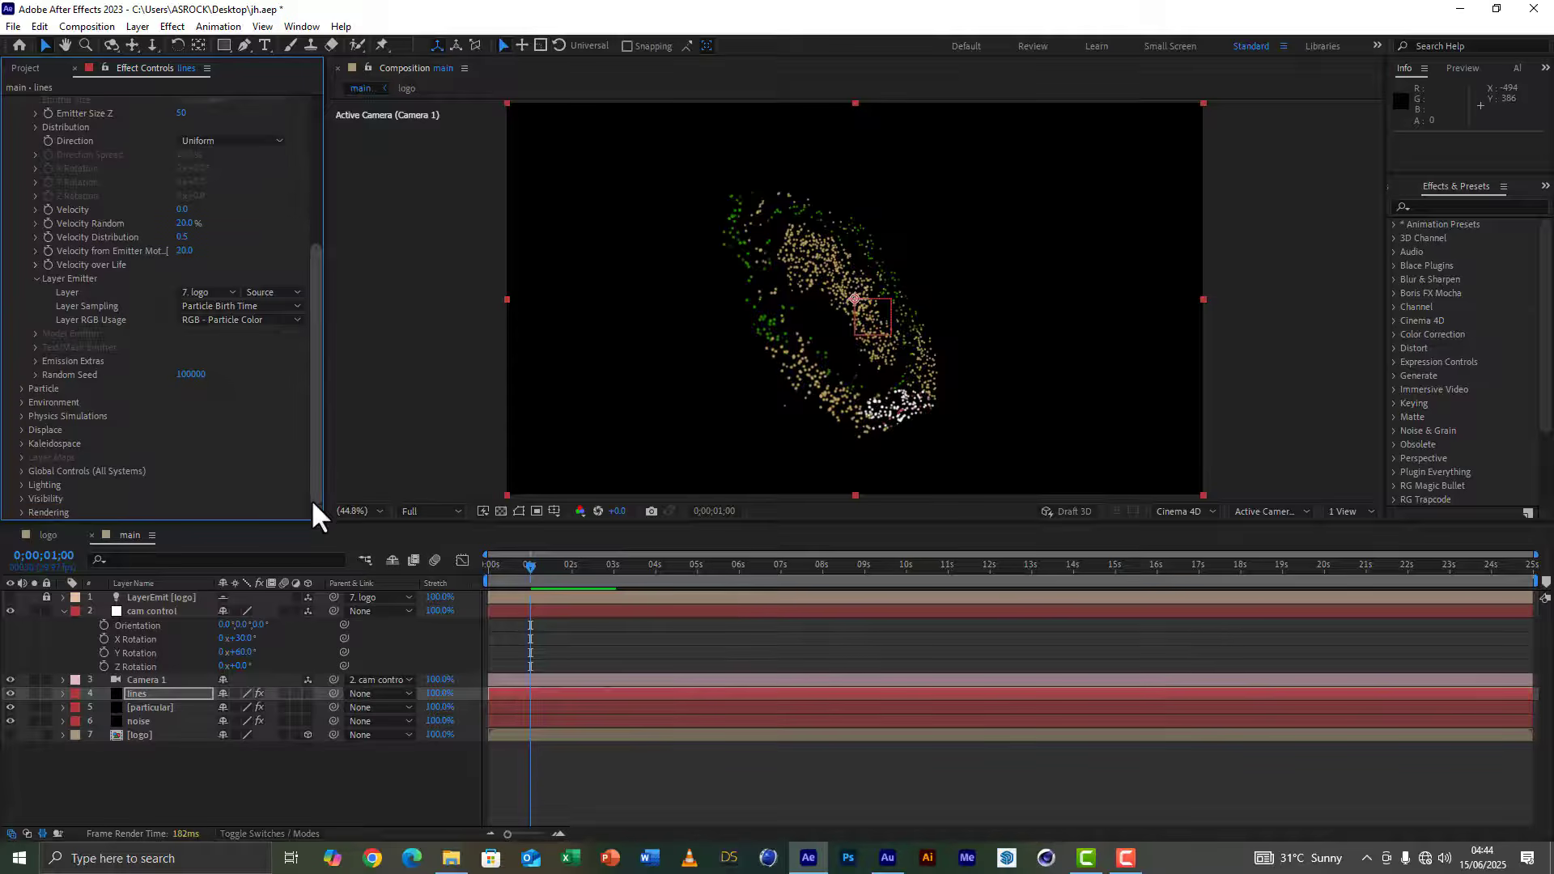
pyautogui.click(22, 404)
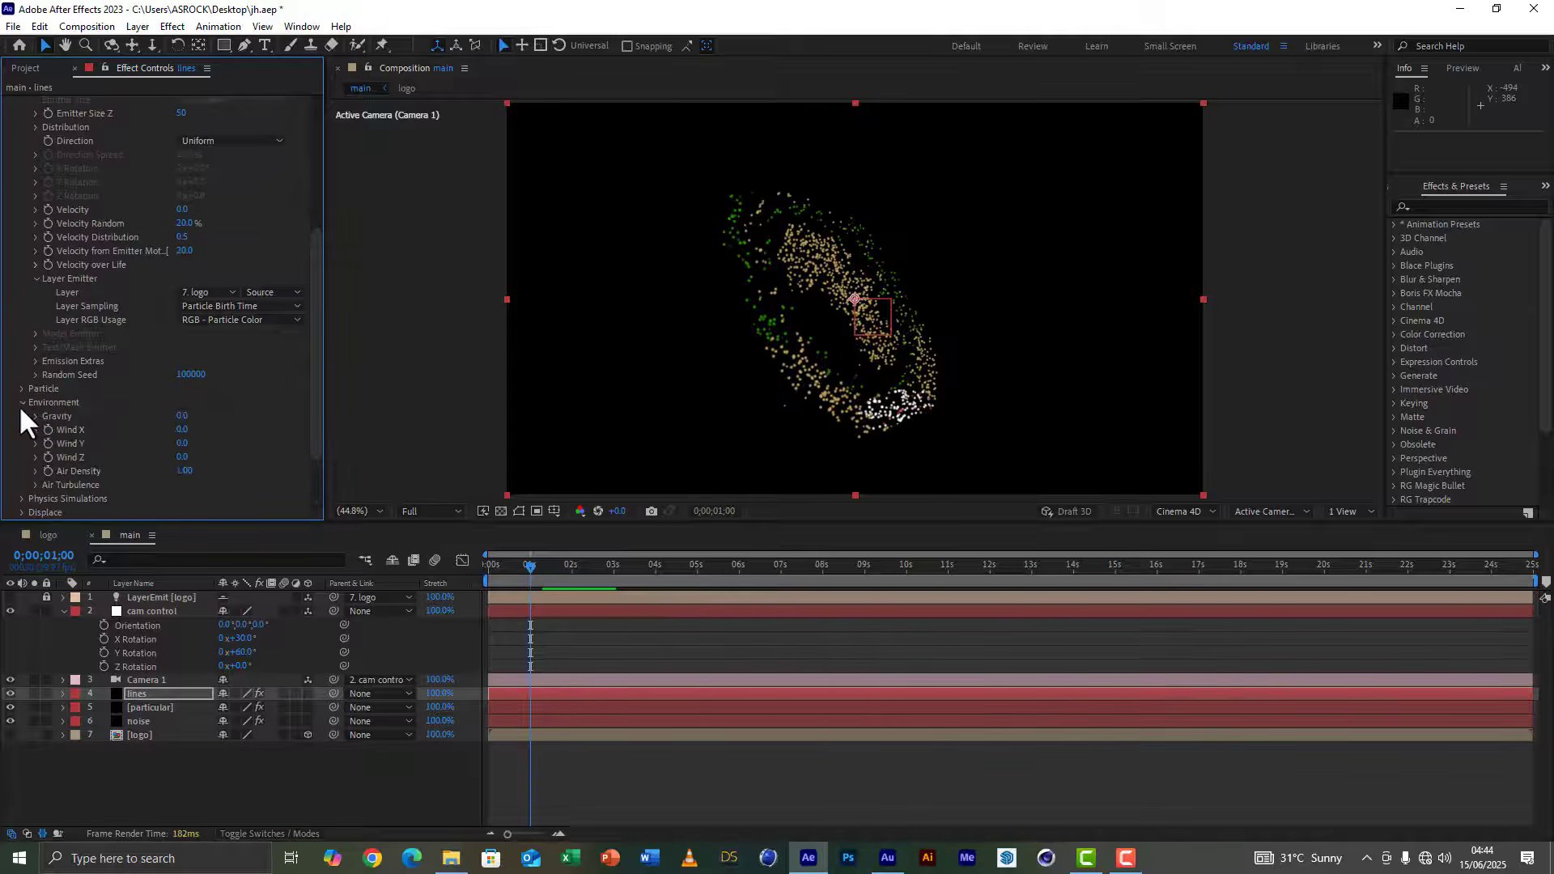
pyautogui.click(182, 460)
pyautogui.write('-600')
pyautogui.press('Return')
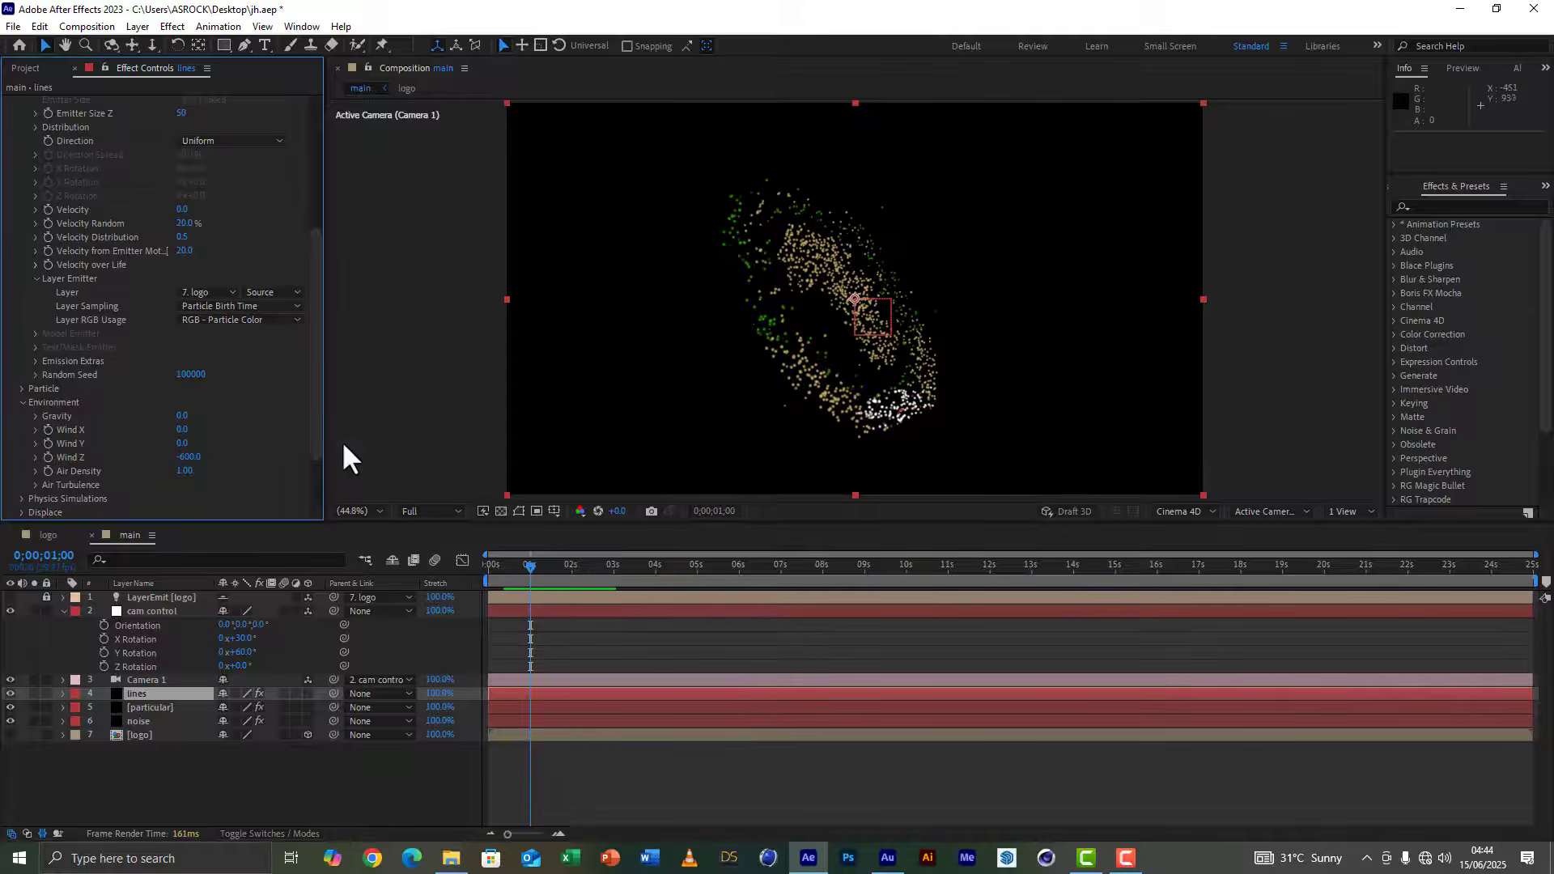
# Step: Add a second particle system with default settings to the lines layer's Particular effect and apply it
pyautogui.moveTo(317, 405); pyautogui.dragTo(317, 261)
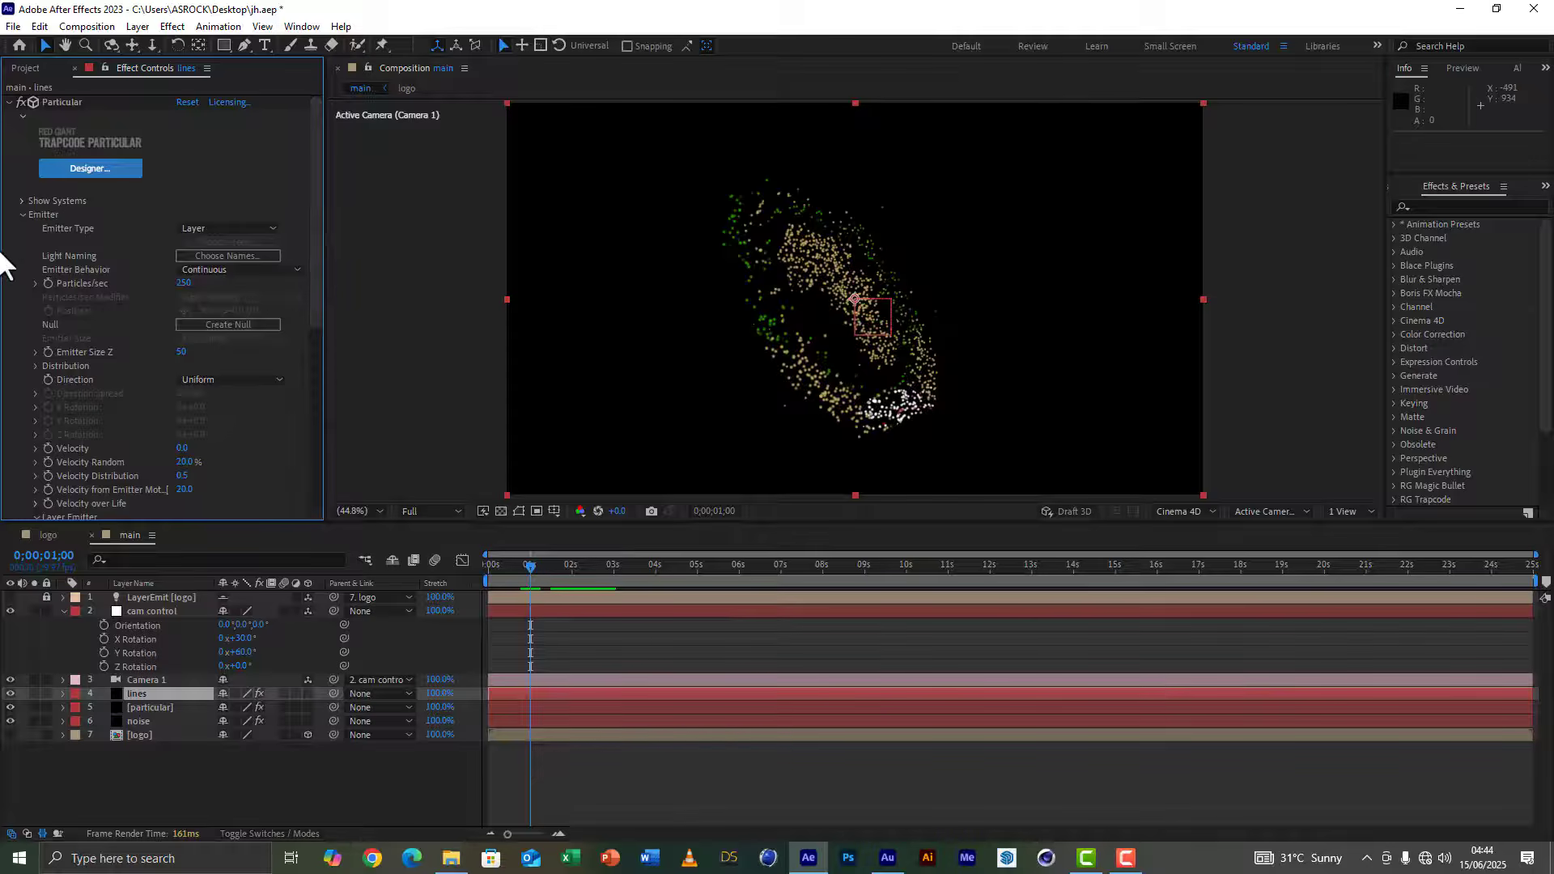
pyautogui.click(21, 201)
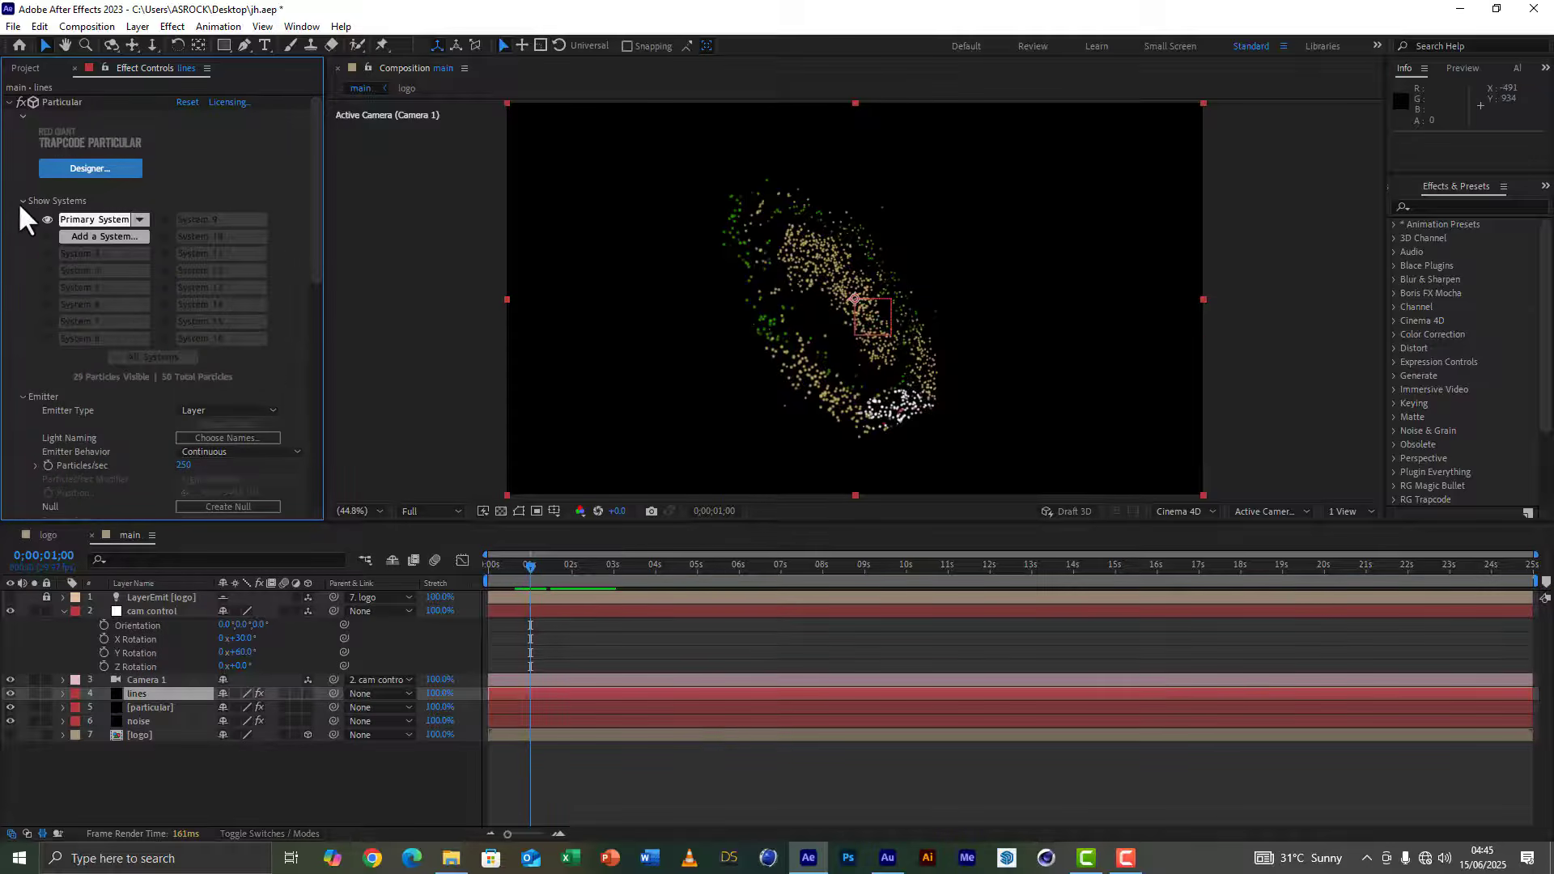
pyautogui.click(113, 235)
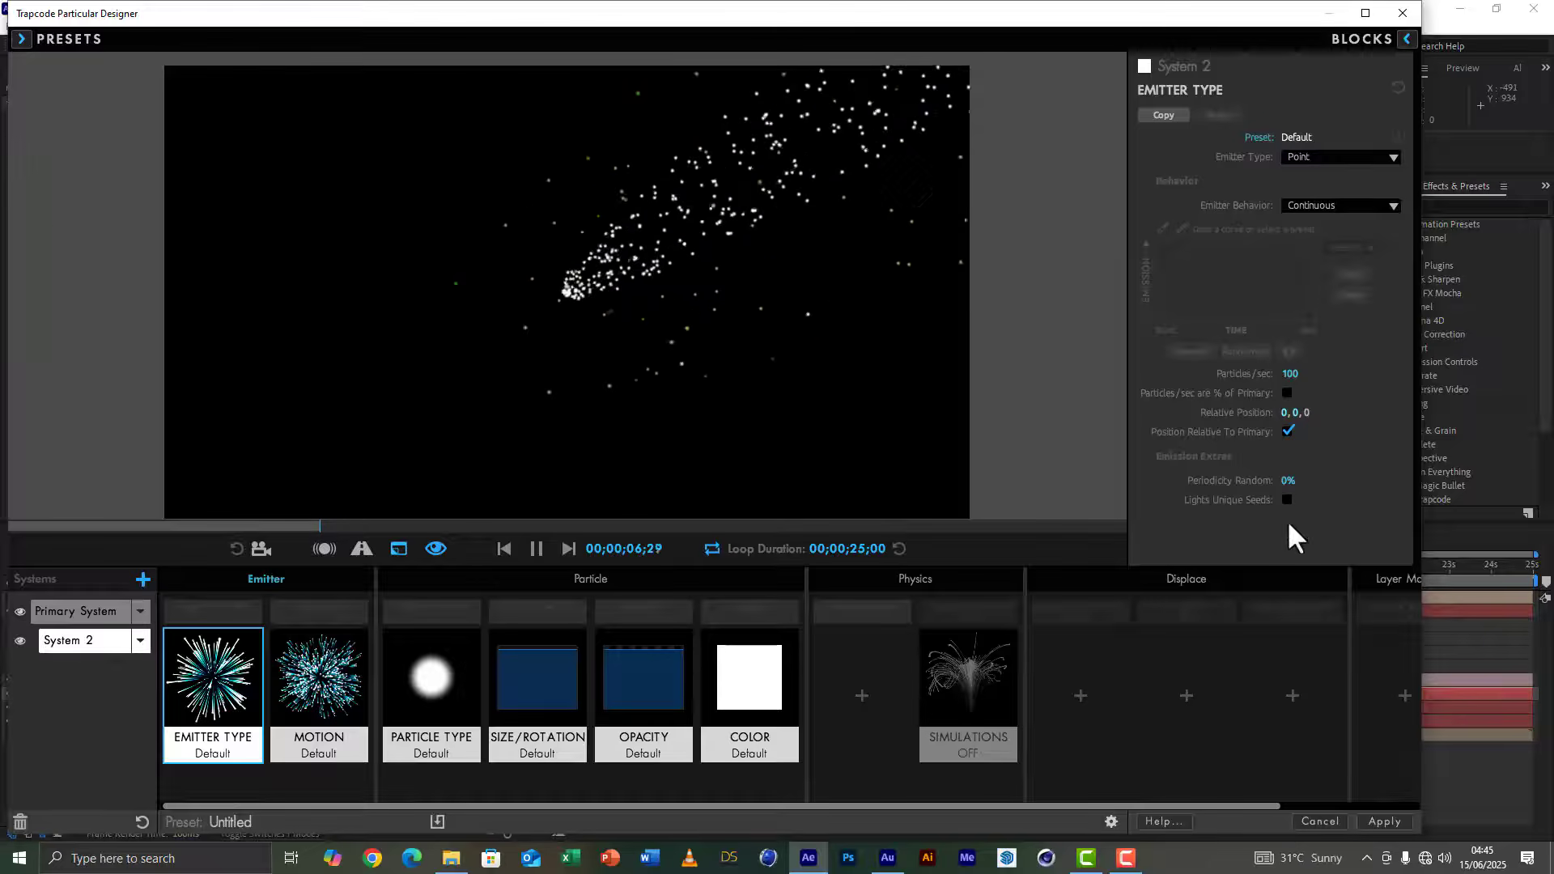
pyautogui.click(1381, 822)
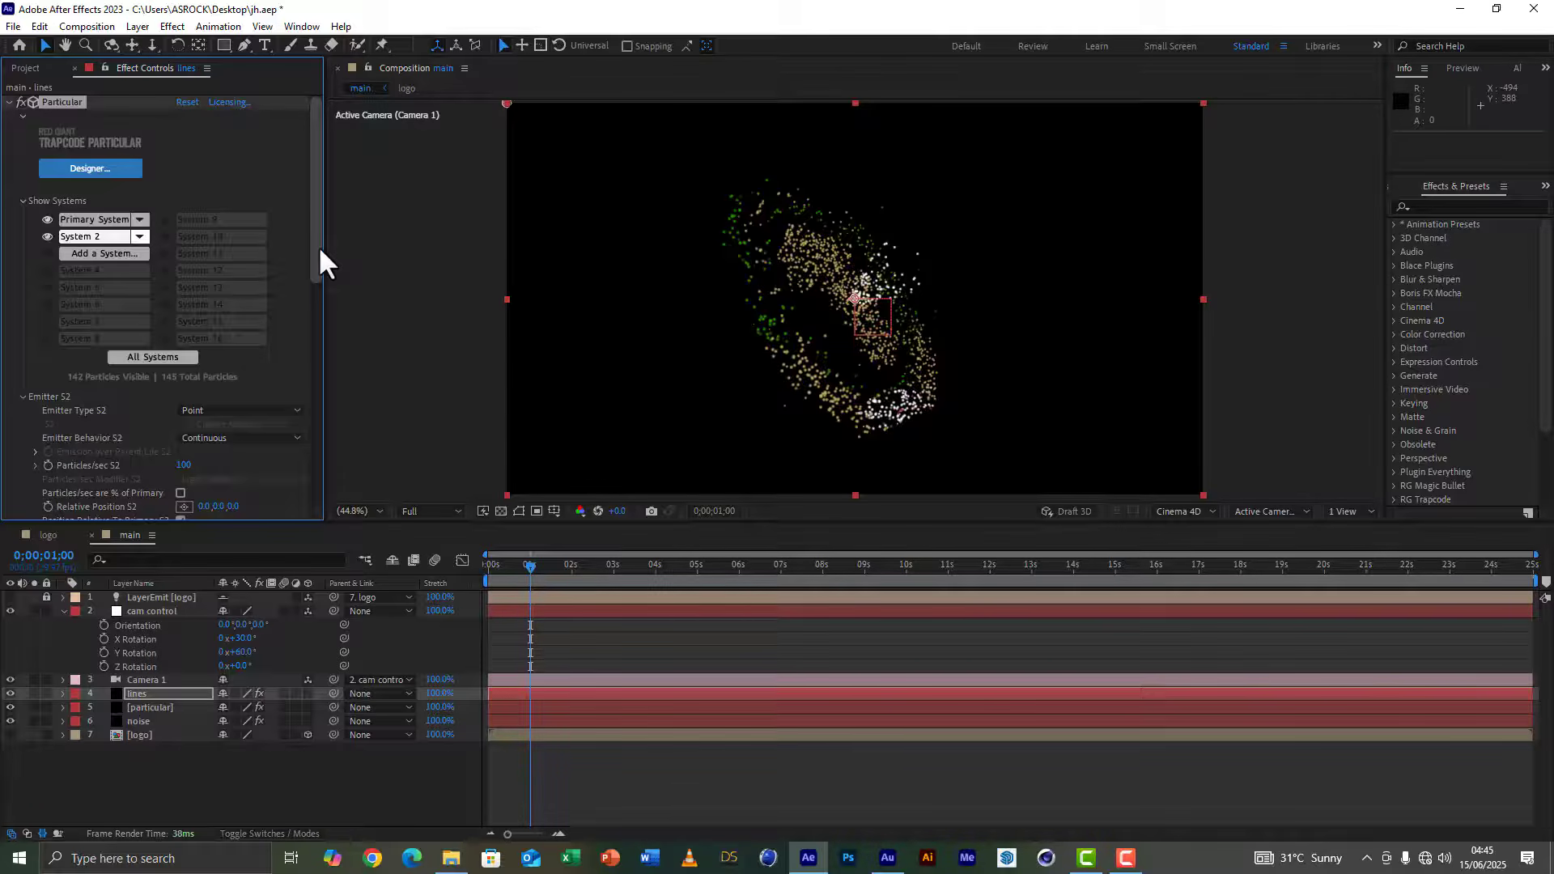
# Step: Make System 2 of the lines layer use Emit from Parent System at 200 Particles/sec
pyautogui.moveTo(318, 245); pyautogui.dragTo(314, 267)
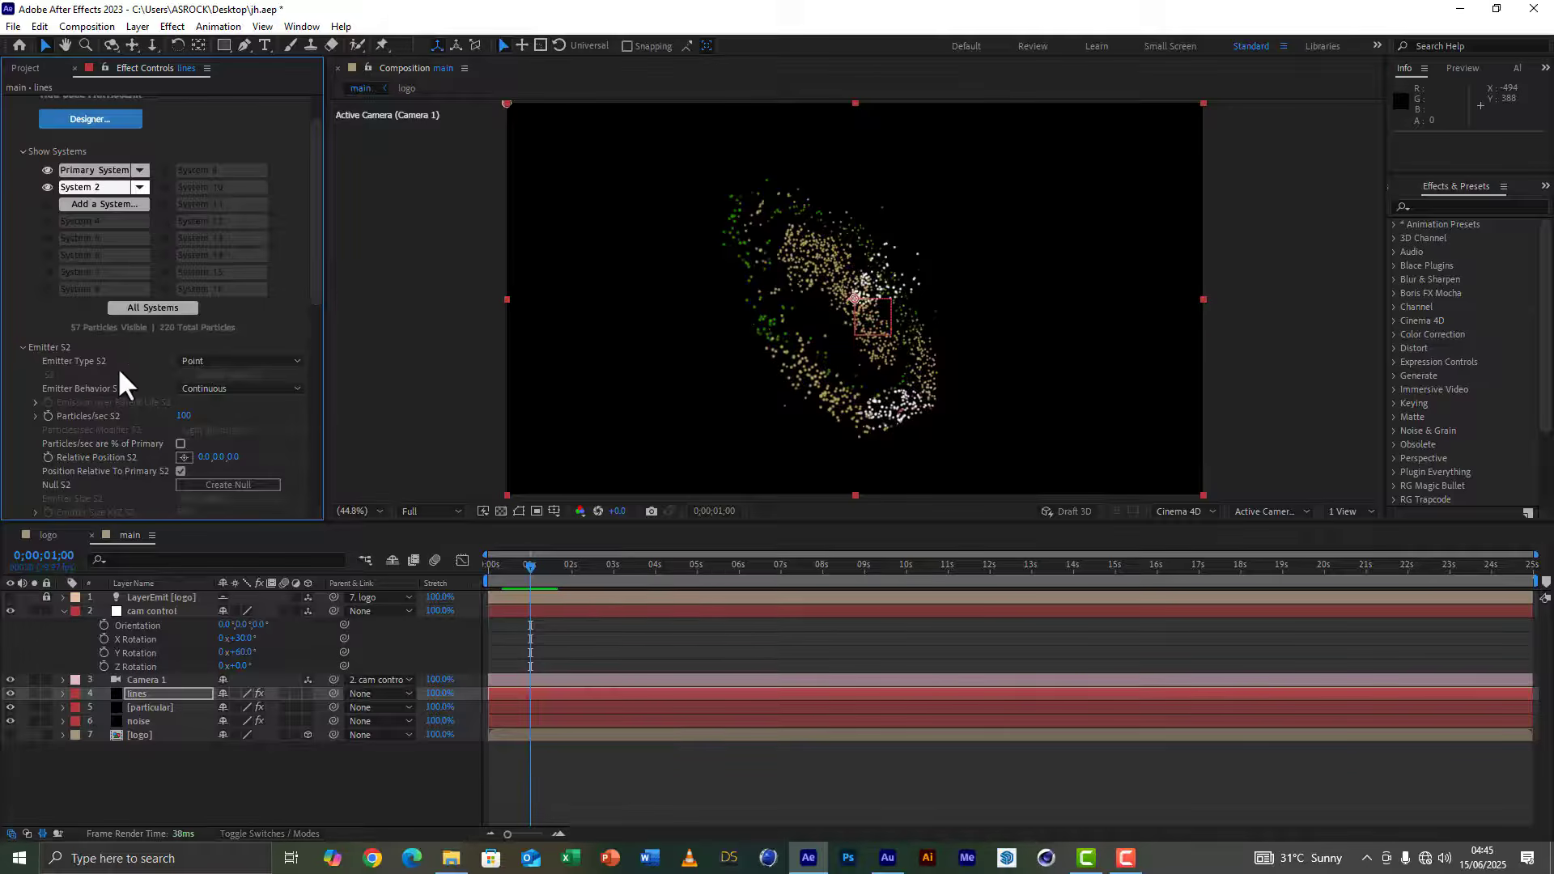
pyautogui.click(222, 362)
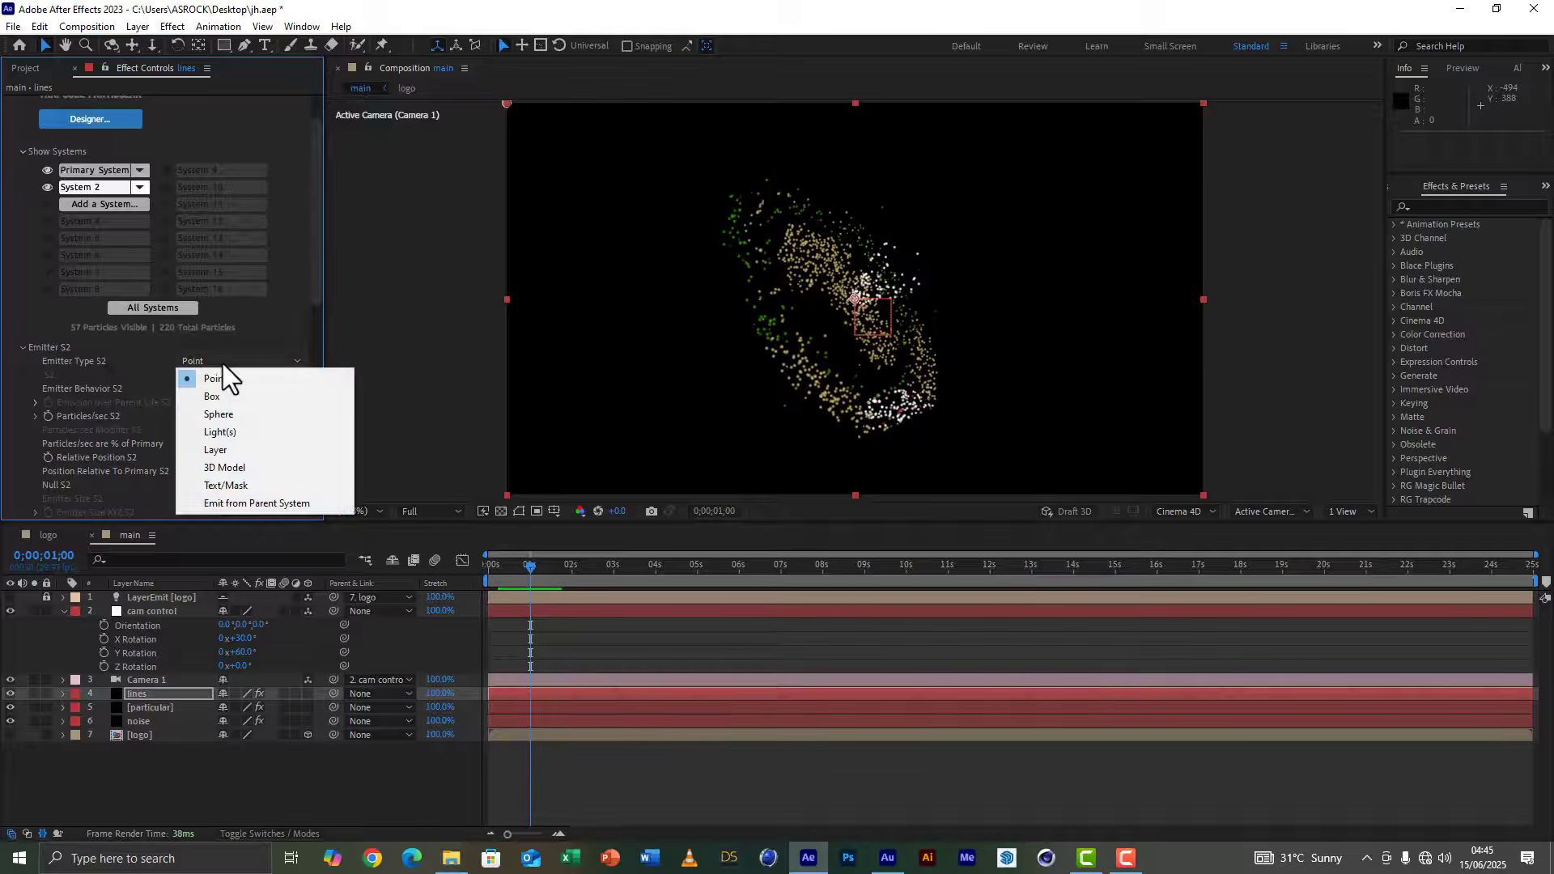
pyautogui.click(278, 502)
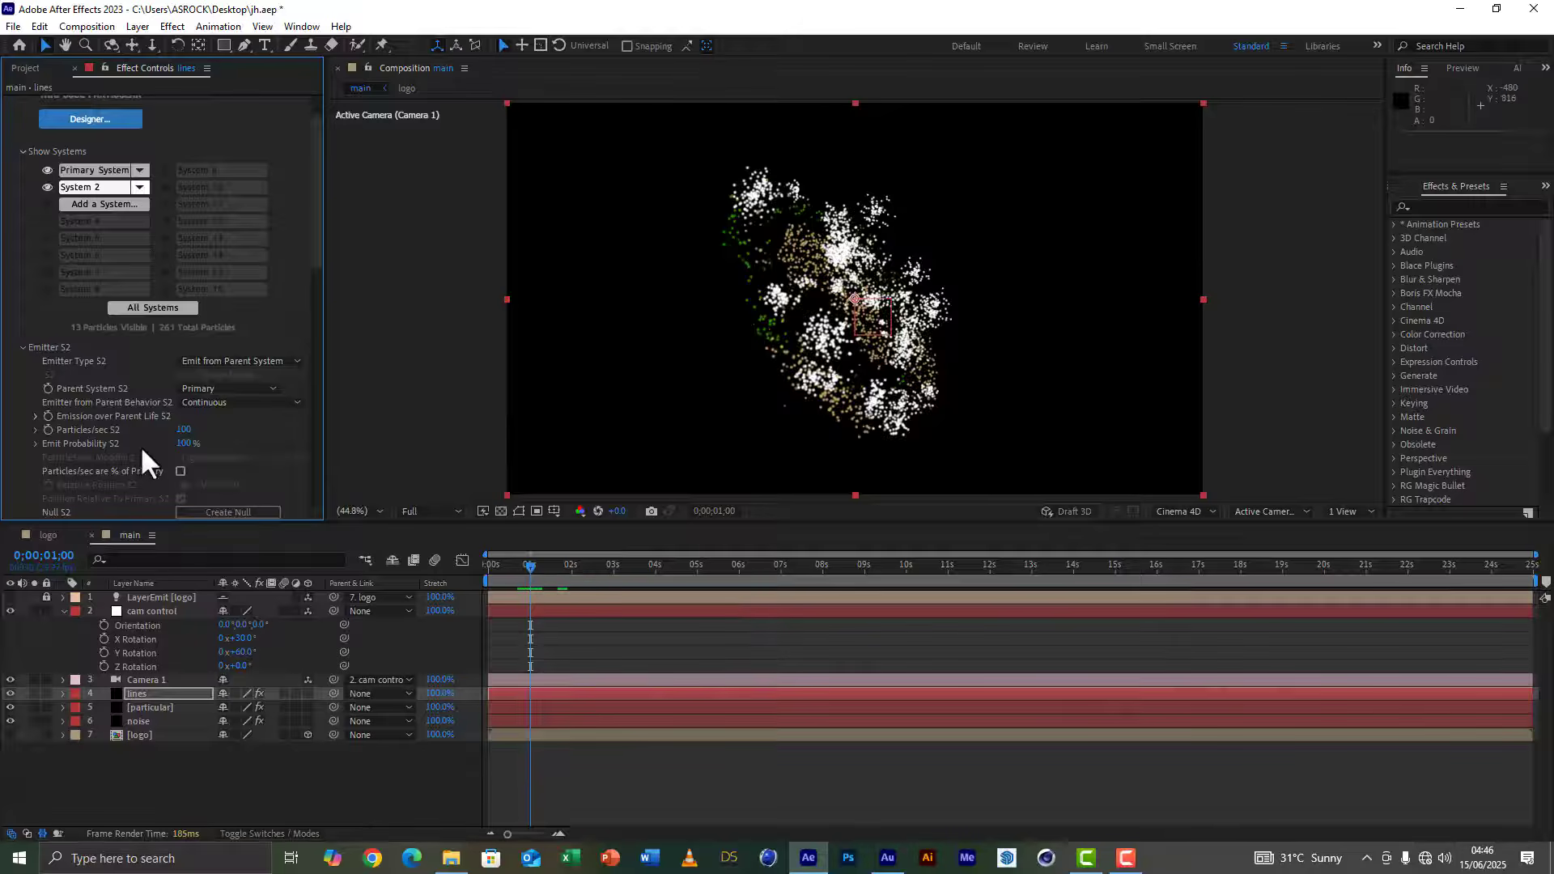
pyautogui.click(184, 430)
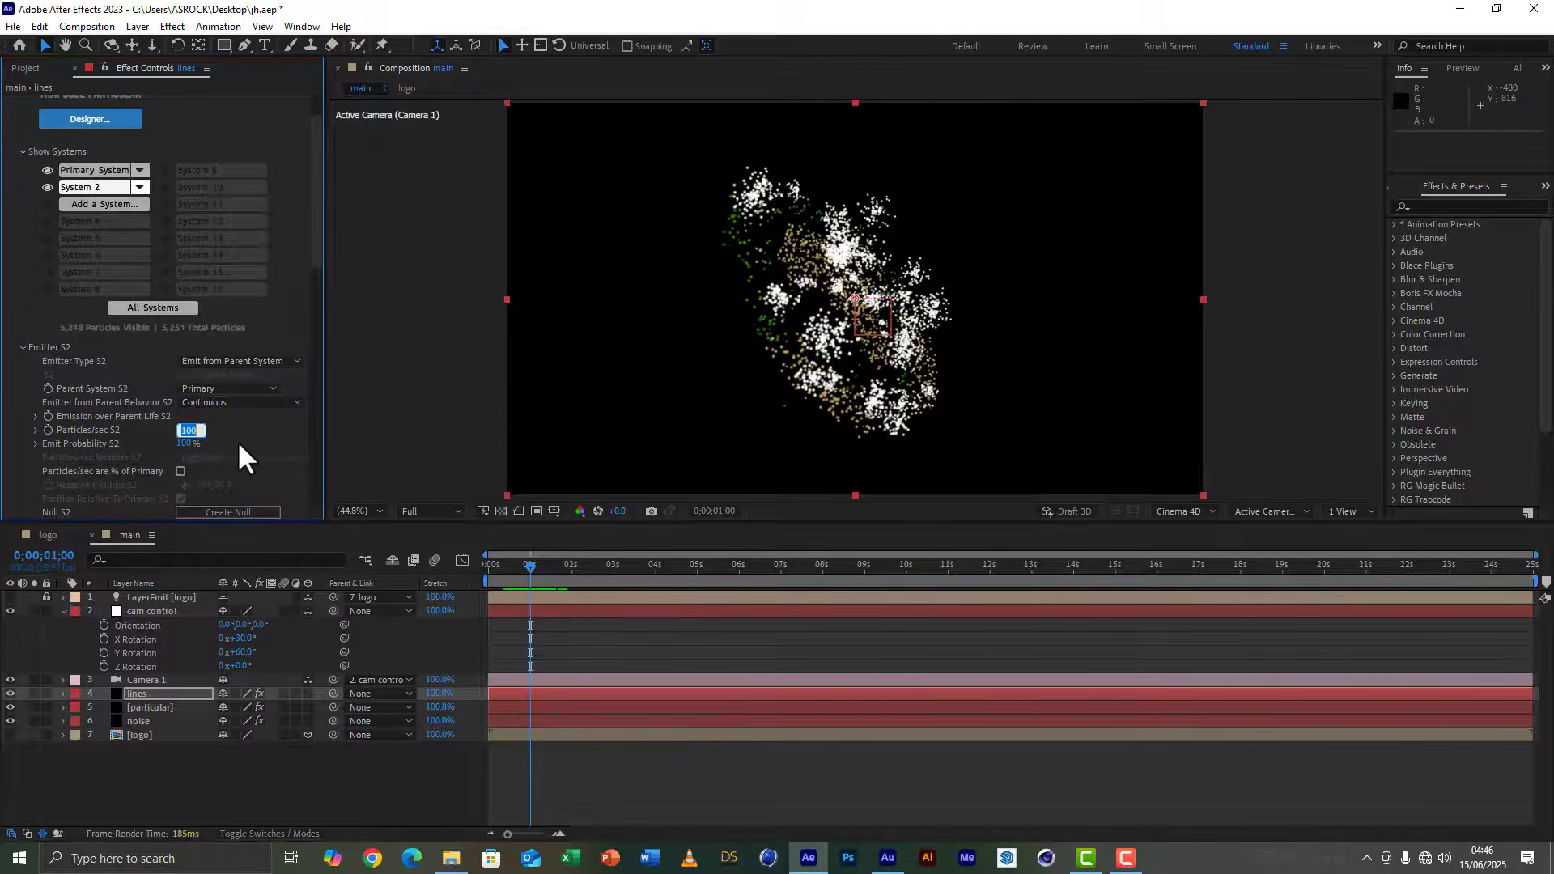
pyautogui.write('200')
# Step: Set System 2's emitter Velocity to 0 on the lines layer
pyautogui.moveTo(316, 243); pyautogui.dragTo(312, 348)
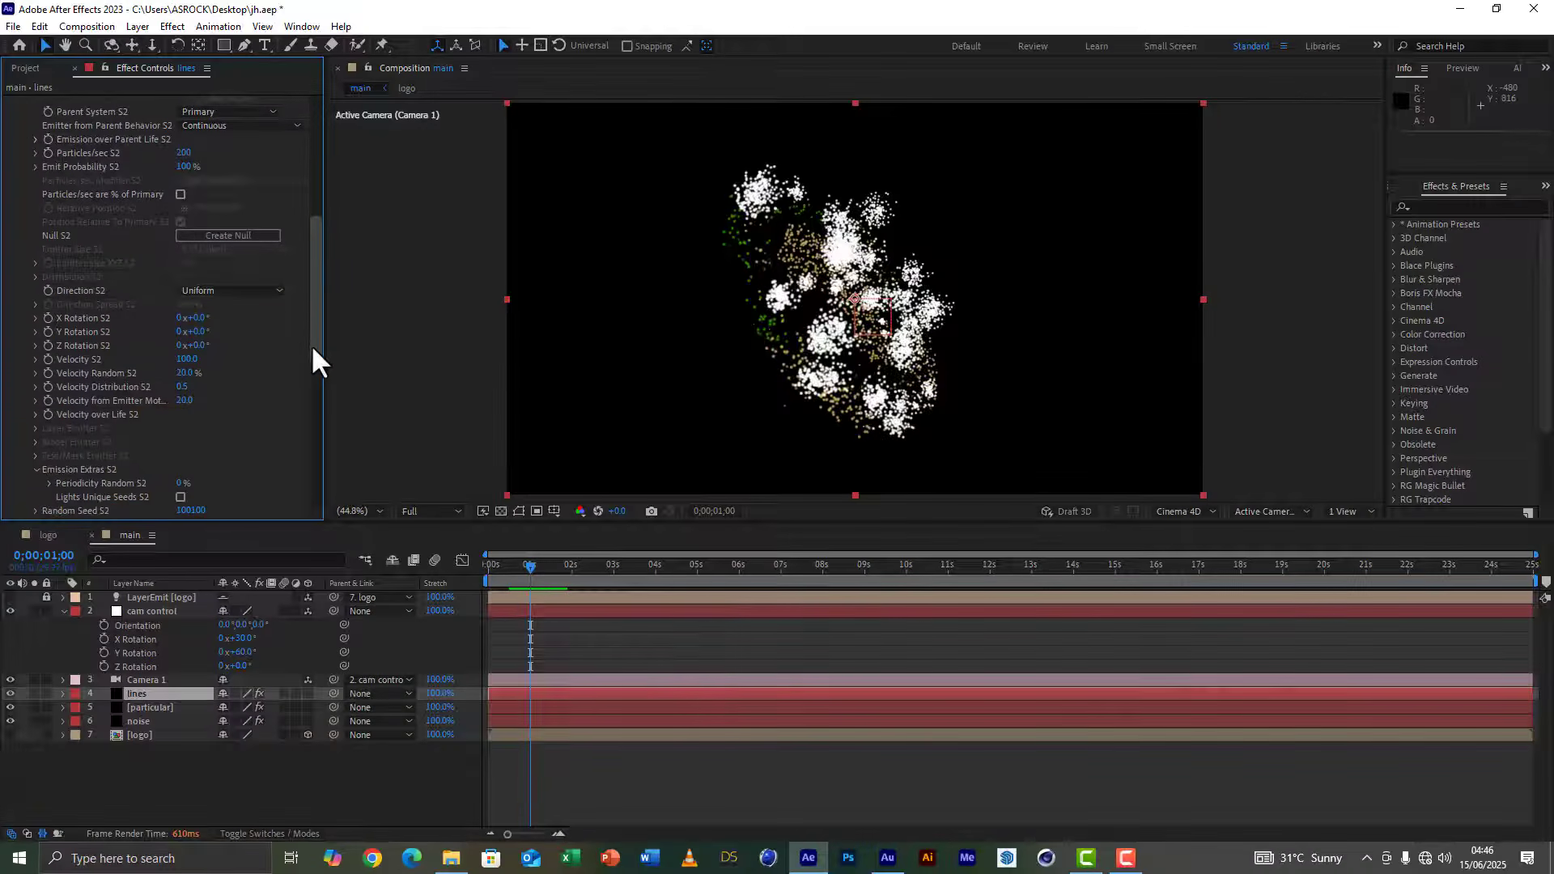
pyautogui.click(185, 360)
pyautogui.write('0')
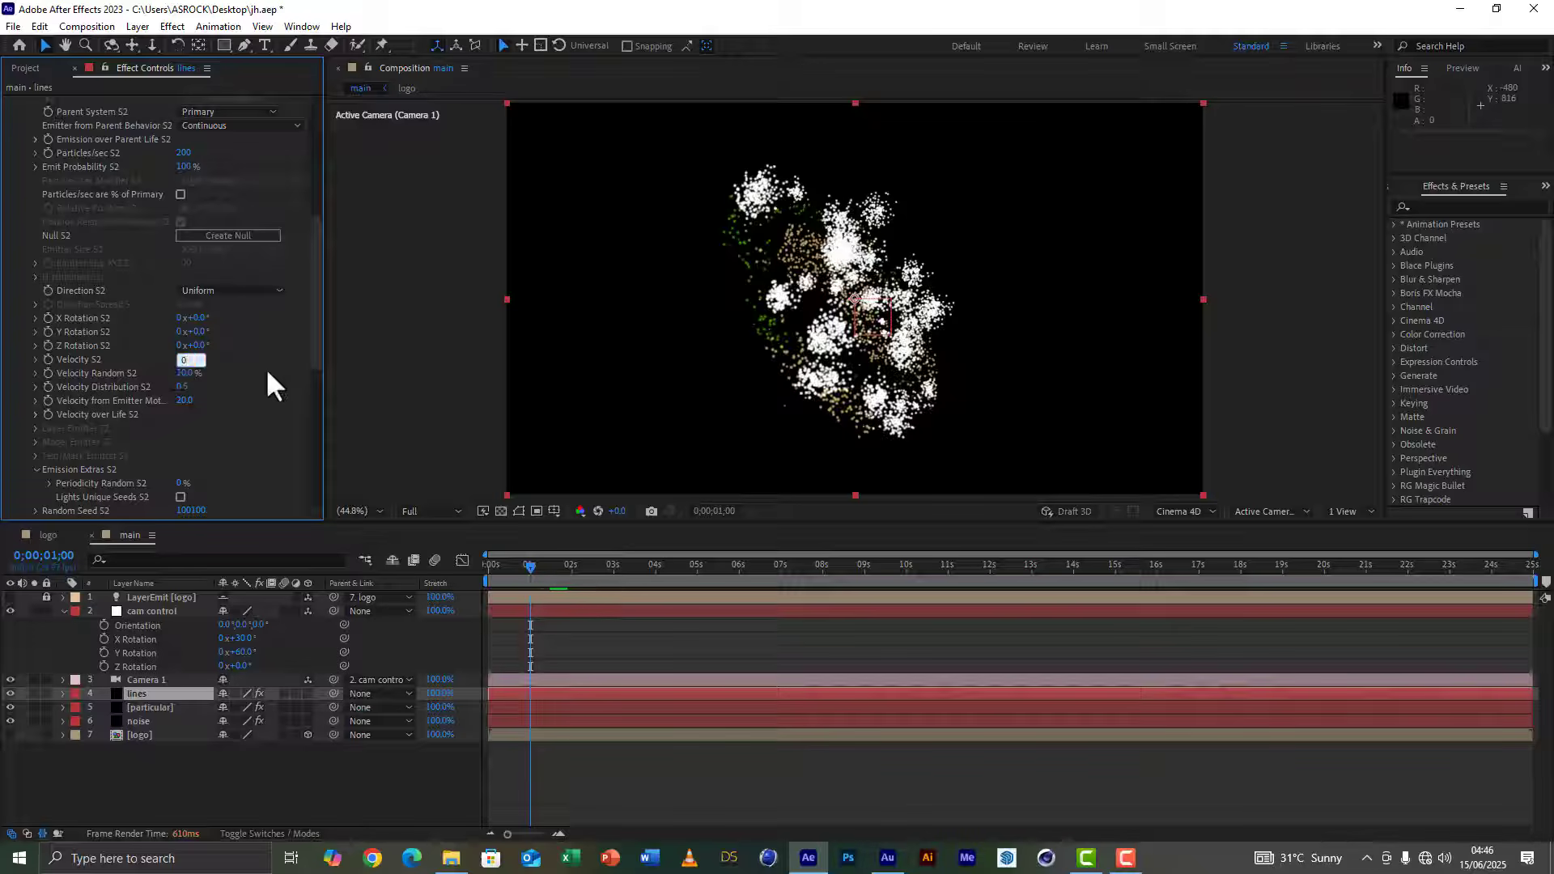
pyautogui.press('Return')
# Step: Set System 2's particle Life to 1 second and its Sphere Feather to 30%
pyautogui.moveTo(319, 338); pyautogui.dragTo(317, 427)
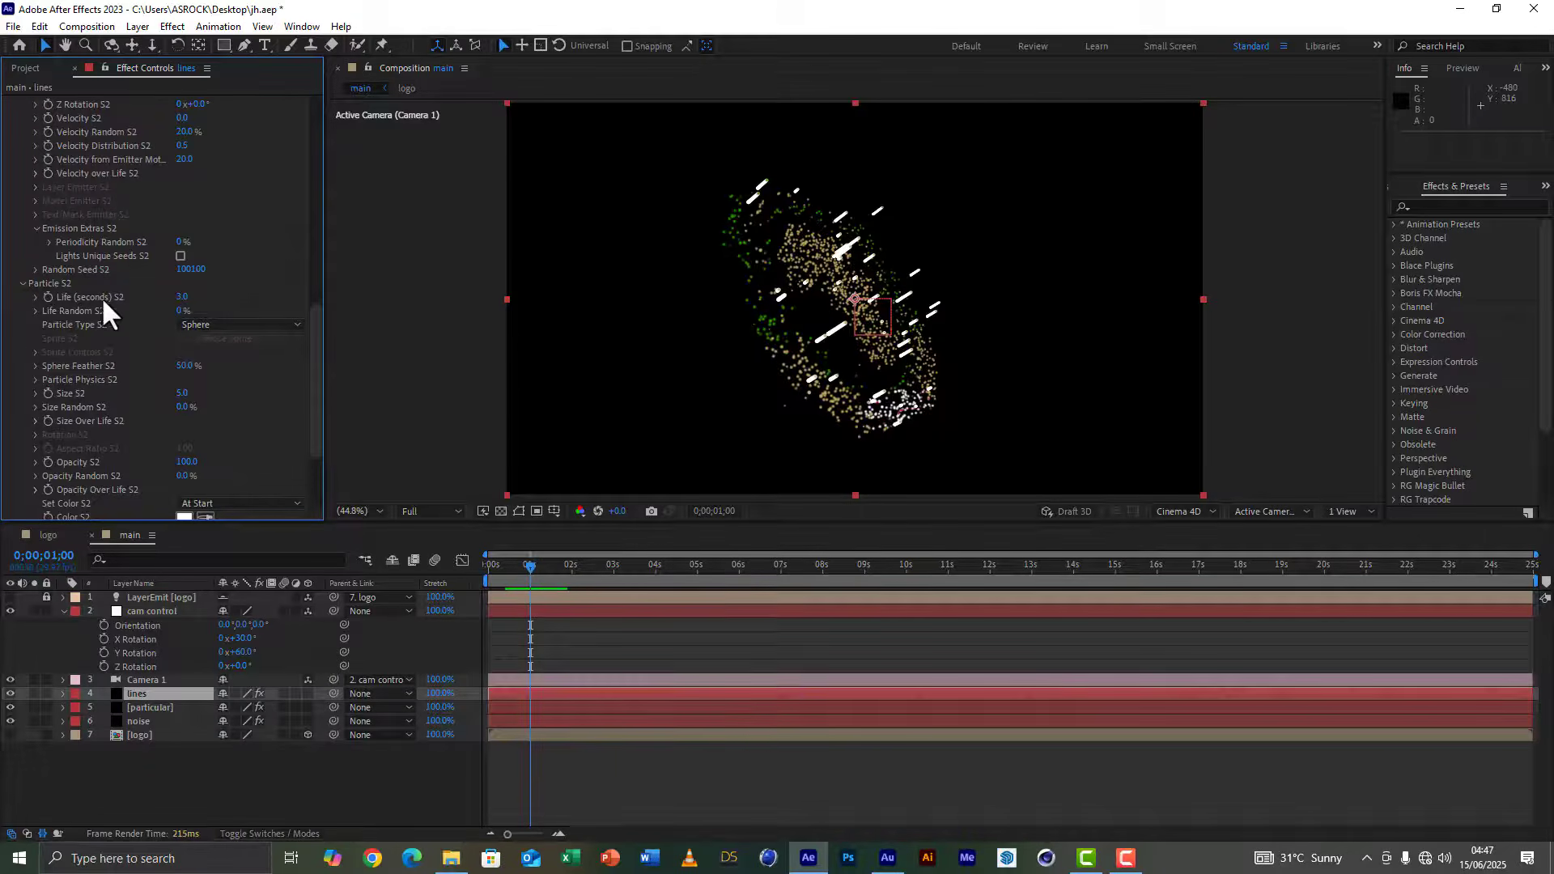
pyautogui.click(183, 297)
pyautogui.write('1')
pyautogui.click(186, 367)
pyautogui.write('30')
pyautogui.press('Return')
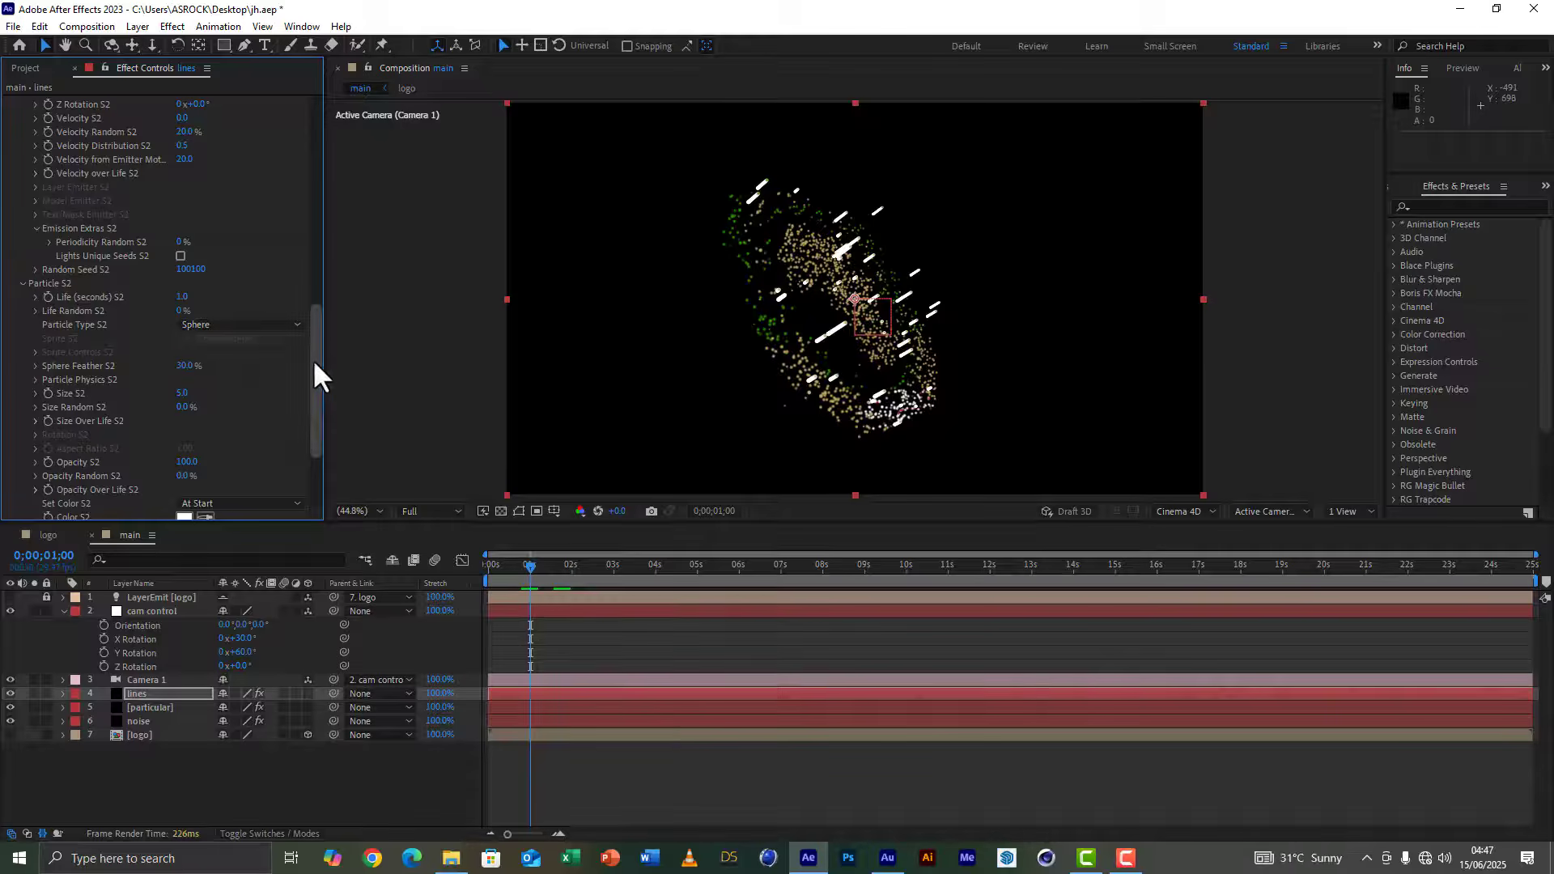
# Step: Apply the linear descending preset to System 2's Size Over Life curve
pyautogui.moveTo(312, 358); pyautogui.dragTo(313, 394)
pyautogui.click(35, 326)
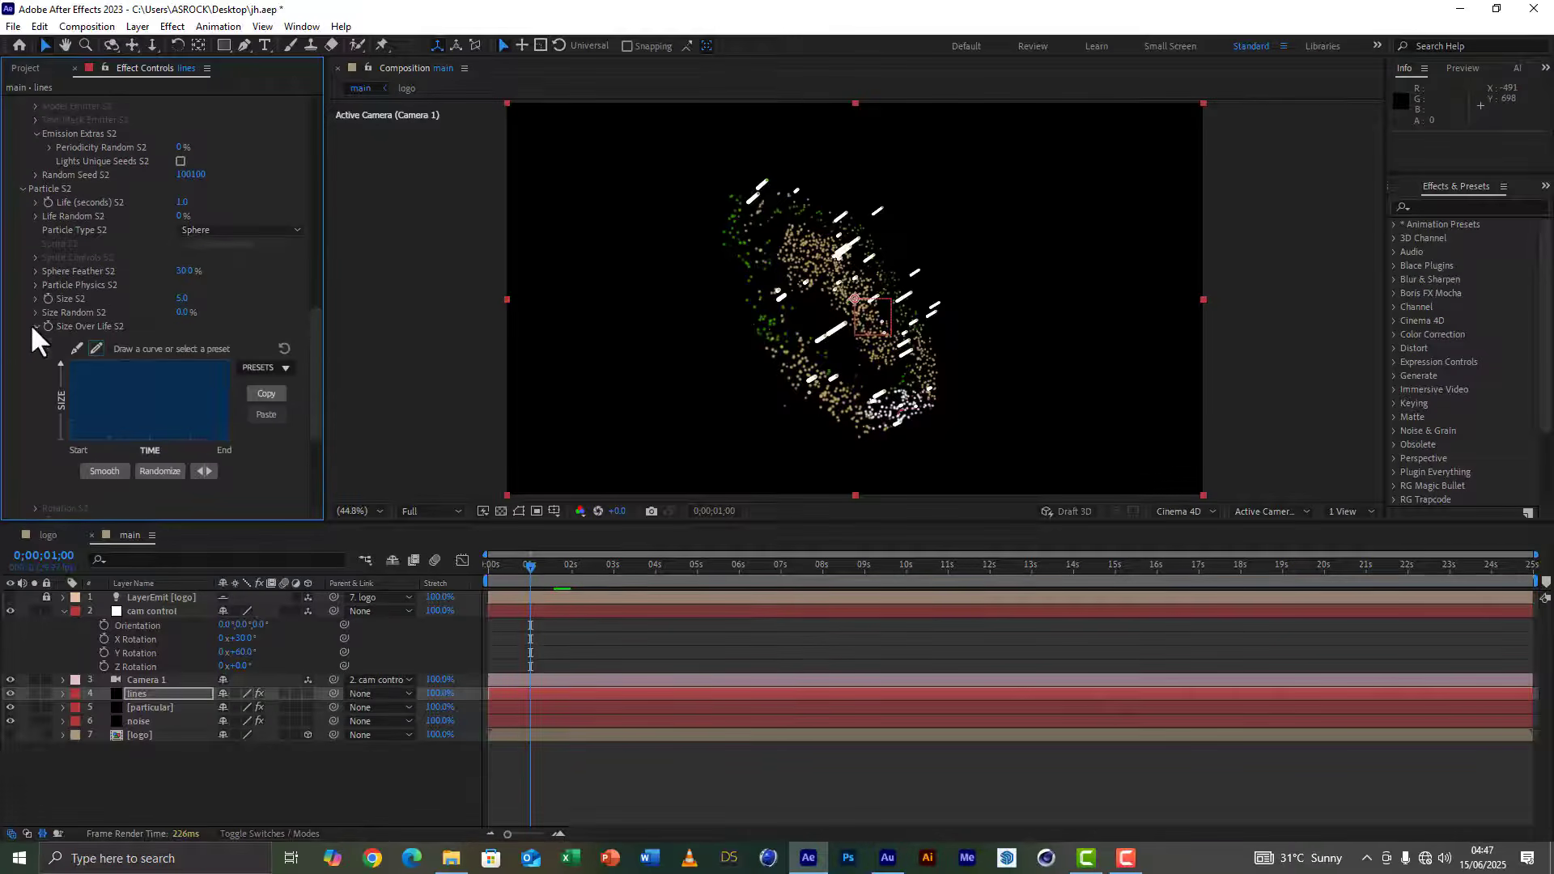
pyautogui.click(285, 366)
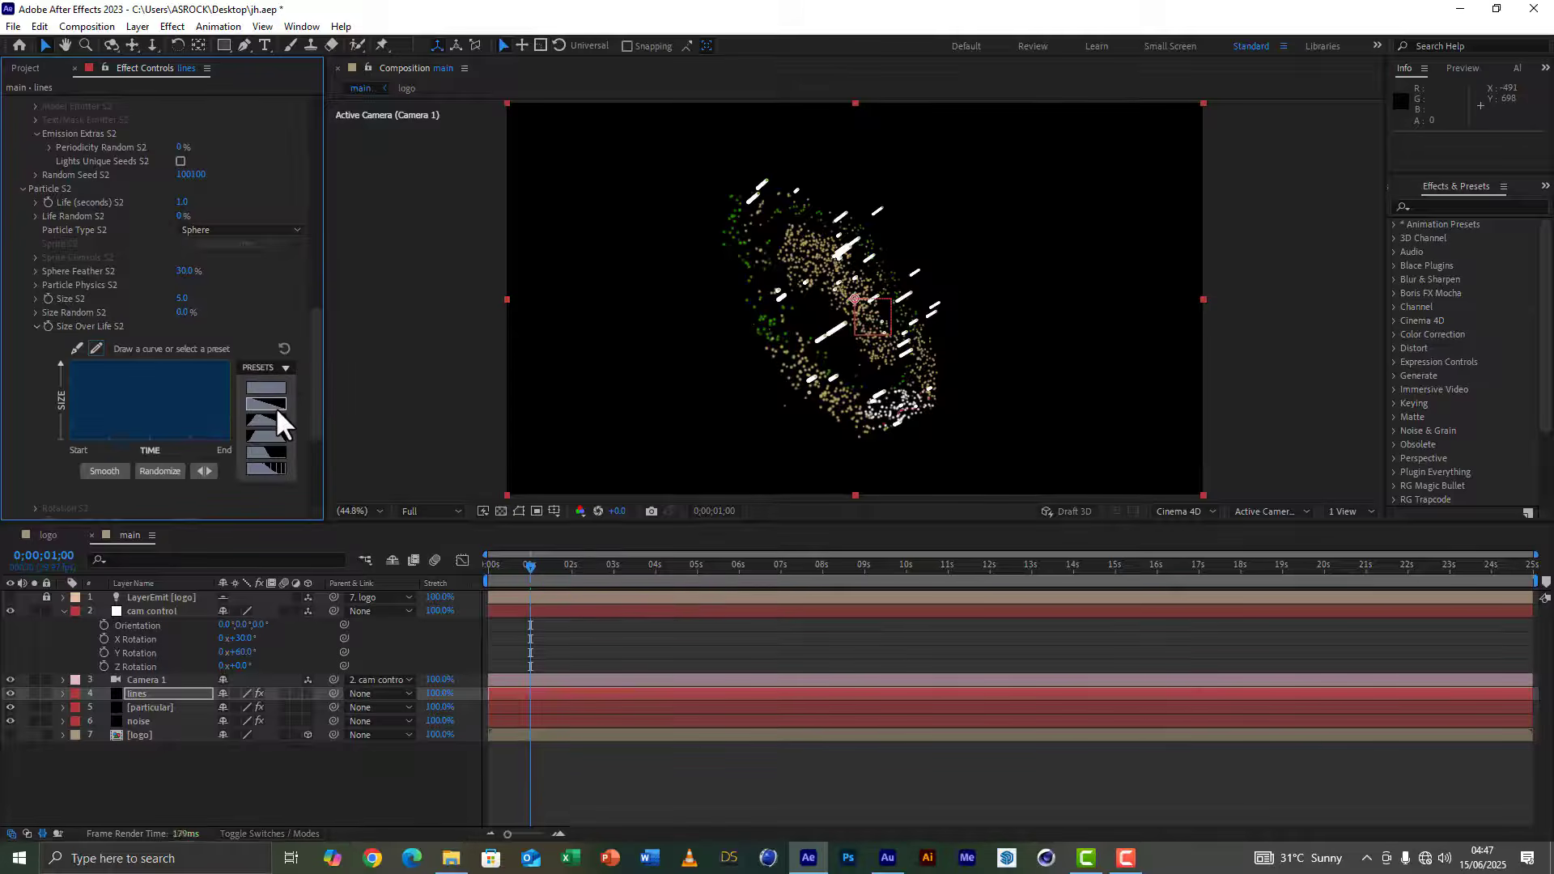
pyautogui.click(276, 407)
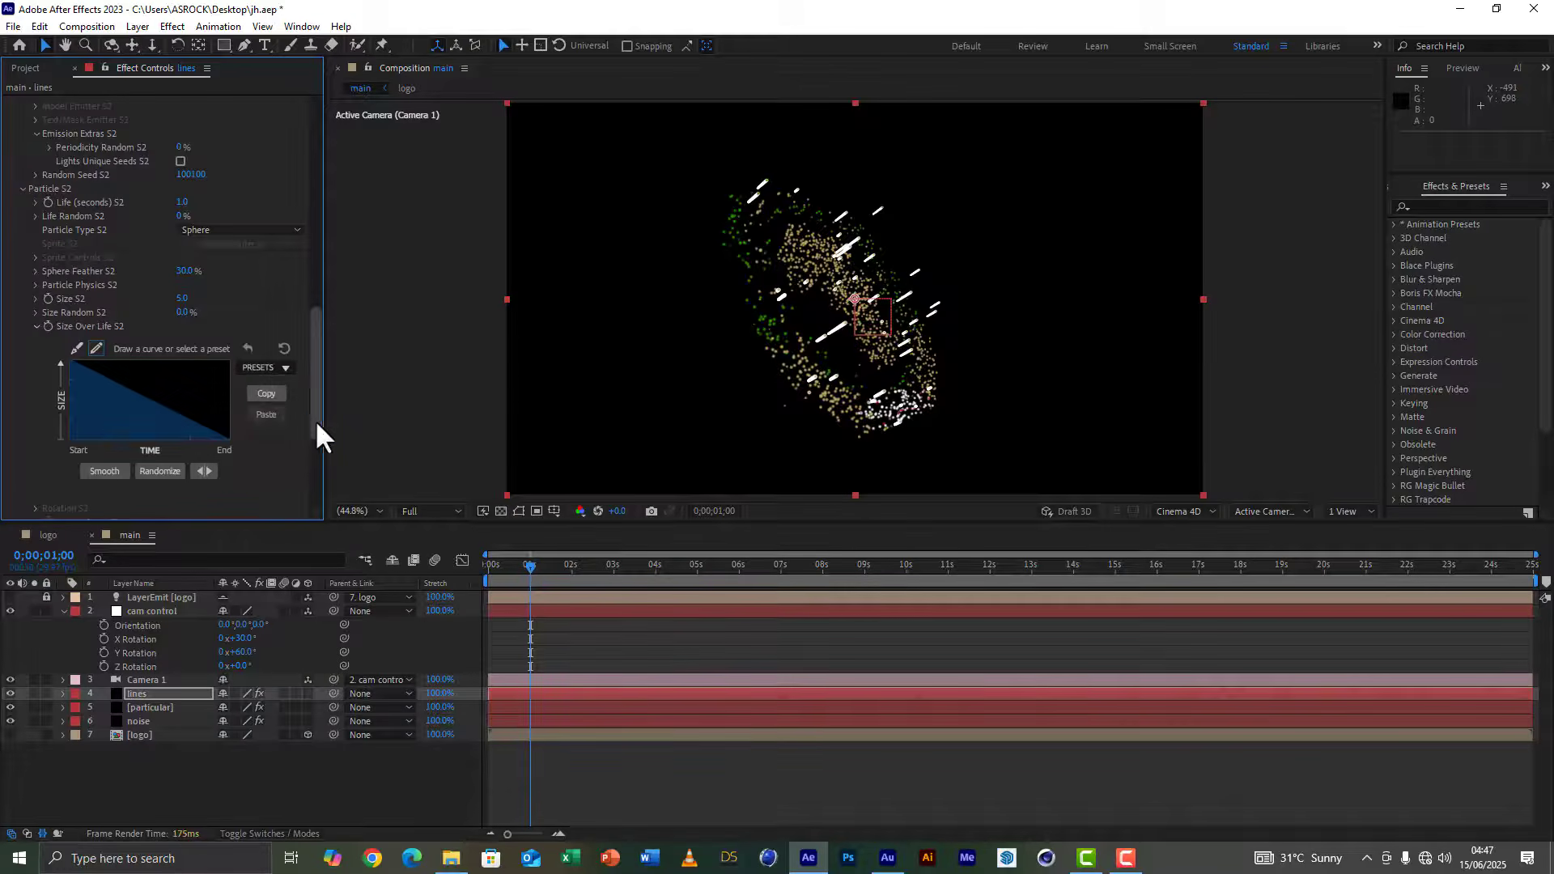
# Step: Set System 2's particle Opacity to 50
pyautogui.scroll(-5, 315, 415)
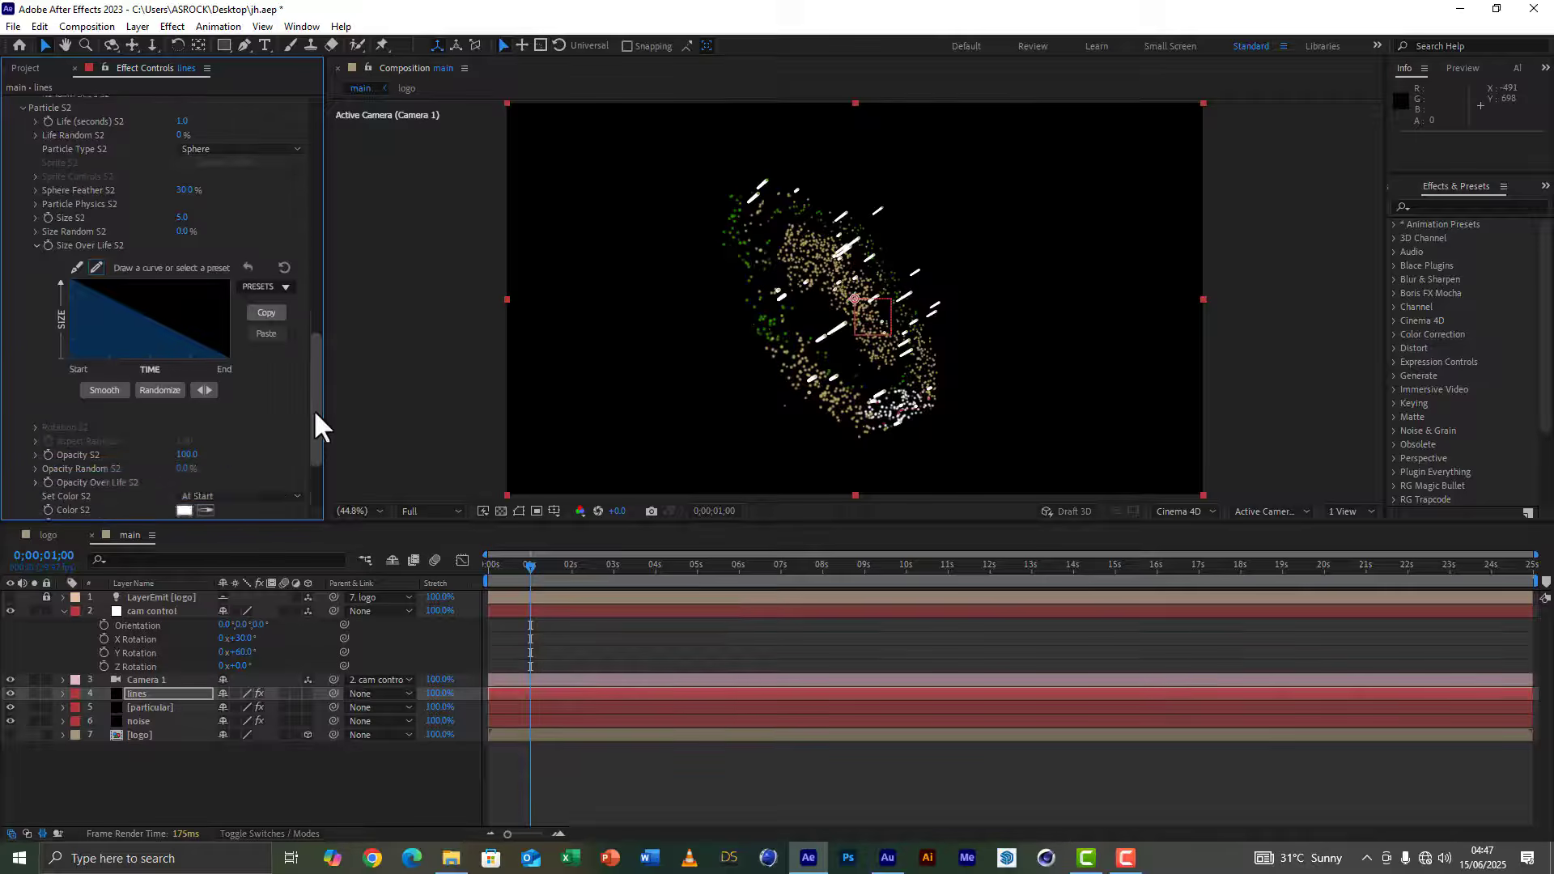
pyautogui.scroll(-3, 315, 420)
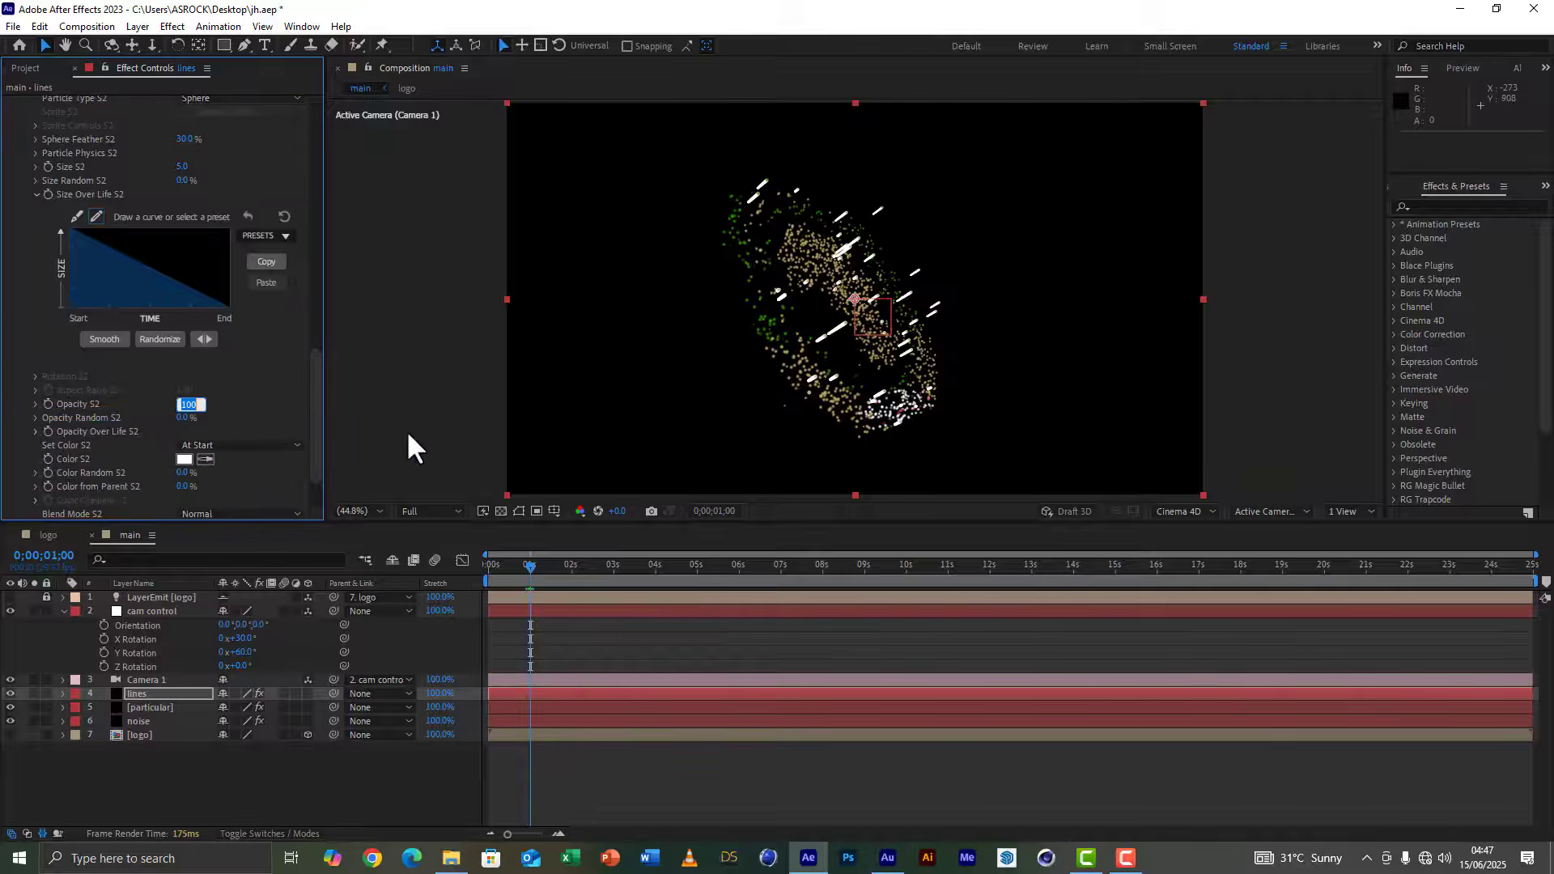
pyautogui.write('50')
pyautogui.press('Return')
# Step: Apply the linear descending preset to System 2's Opacity Over Life curve
pyautogui.click(36, 431)
pyautogui.scroll(-5, 34, 429)
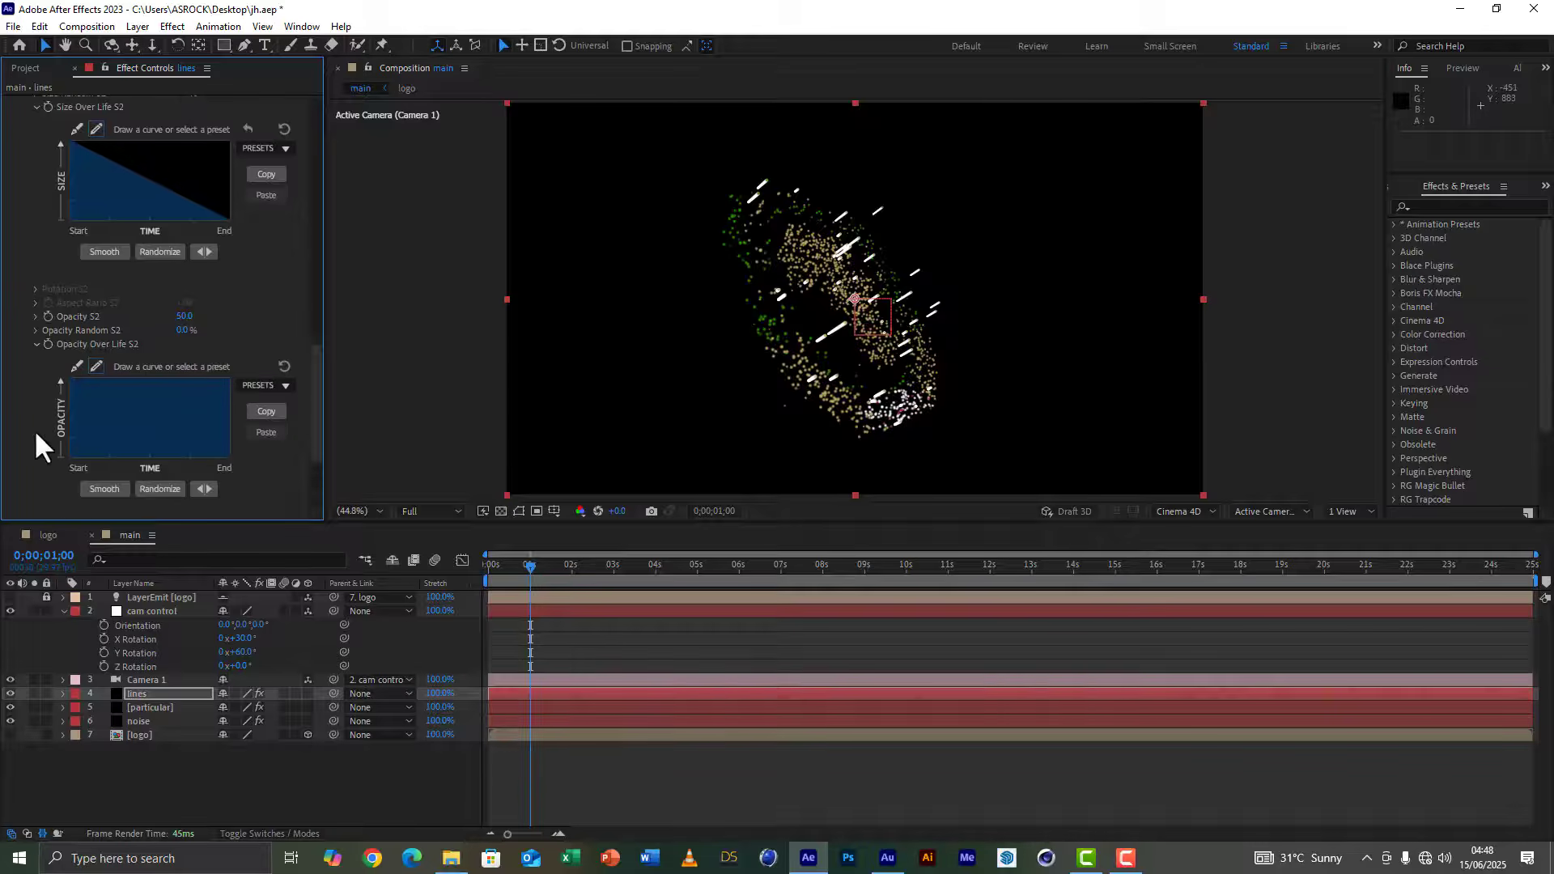
pyautogui.click(284, 385)
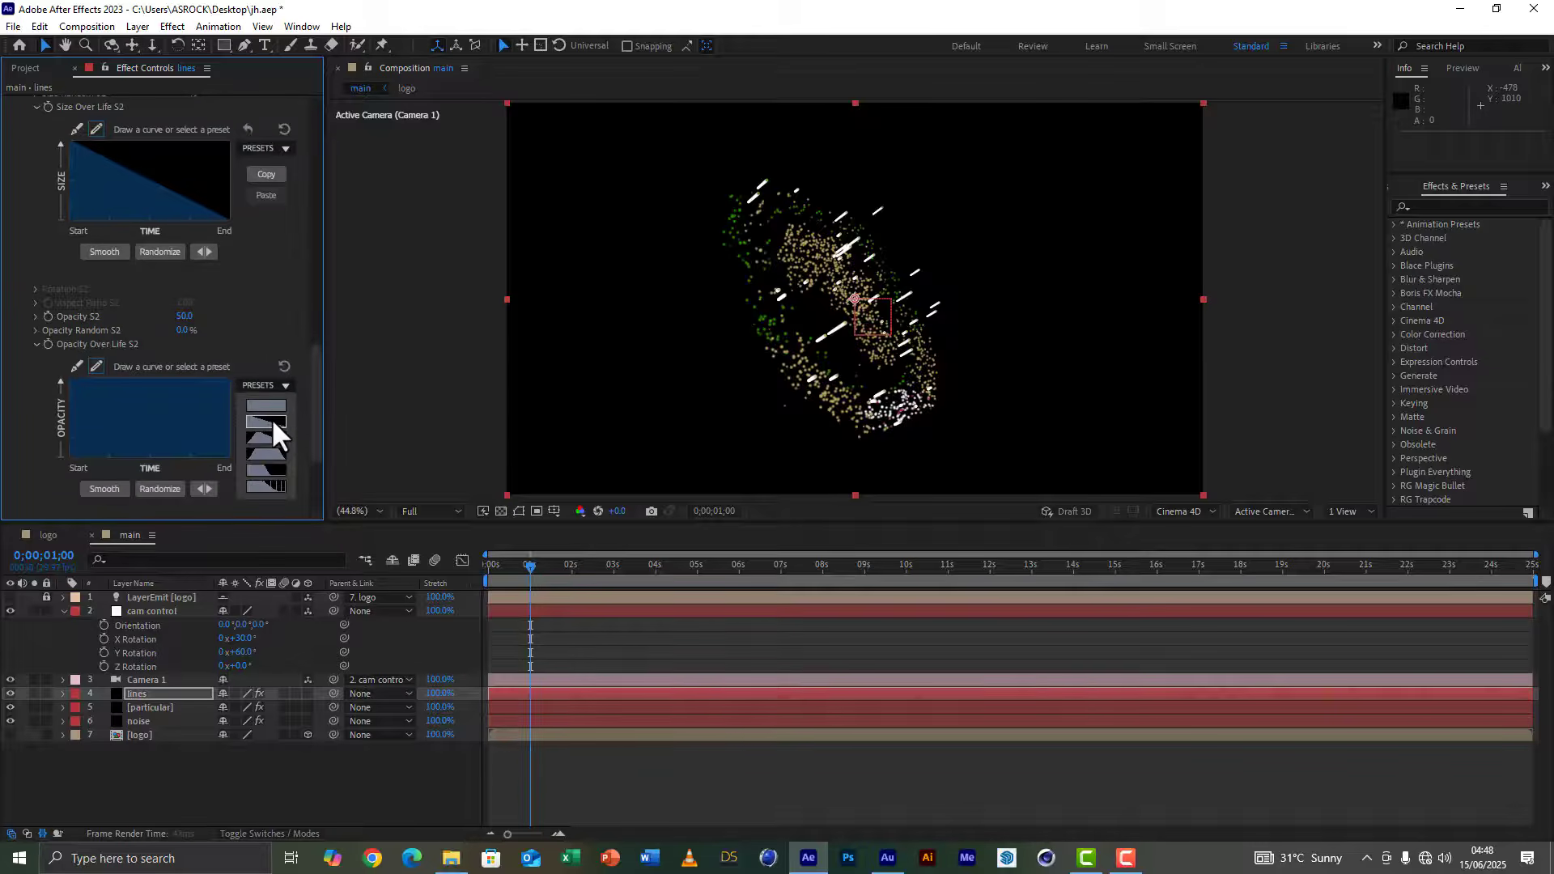
pyautogui.click(270, 418)
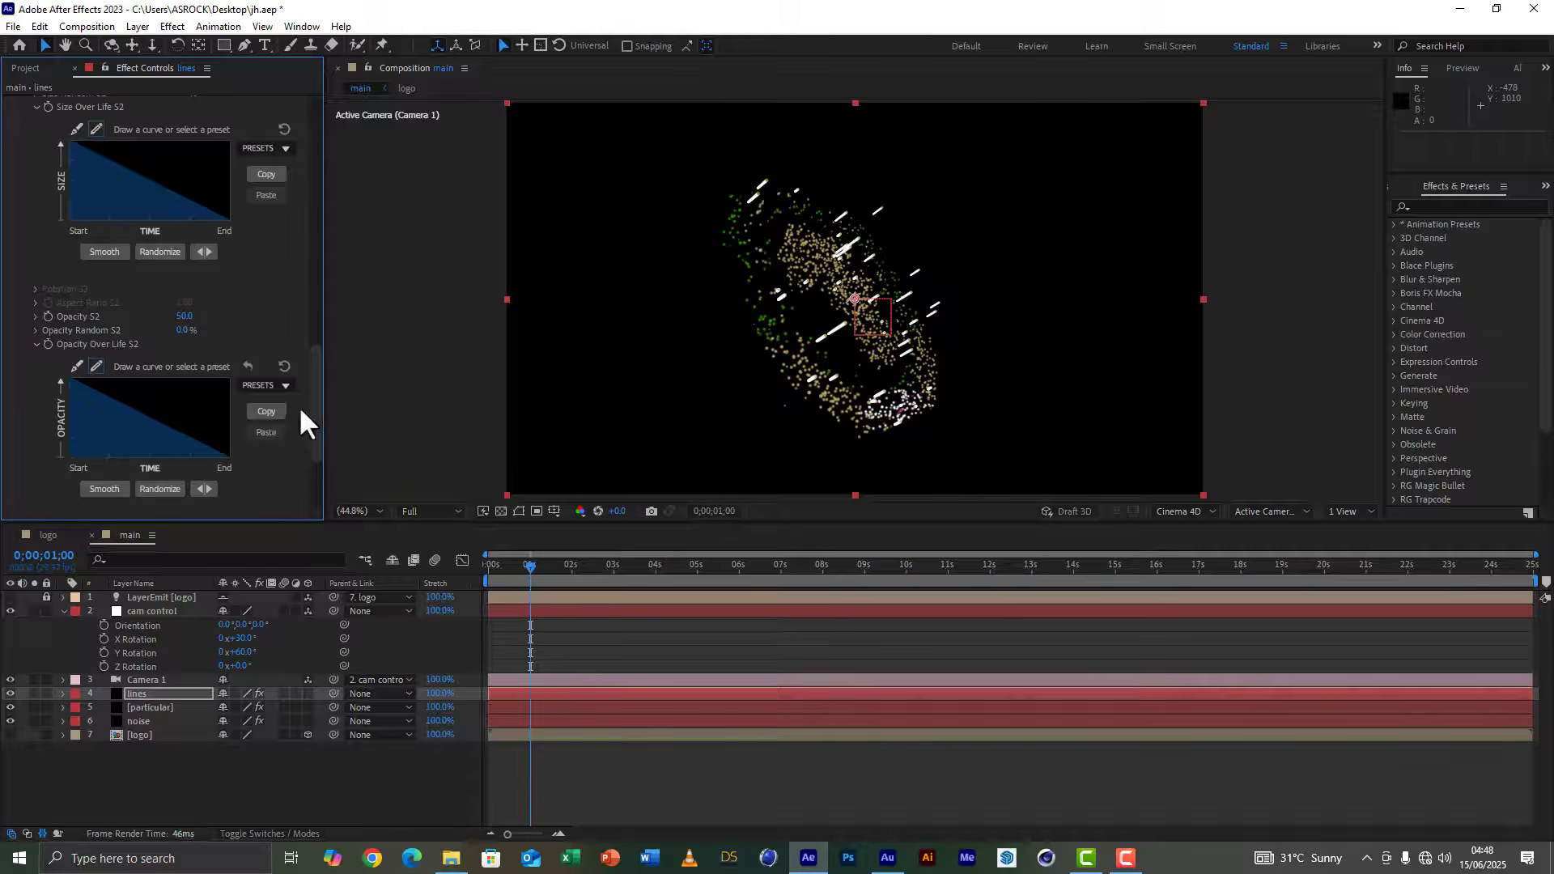
pyautogui.moveTo(316, 415); pyautogui.dragTo(319, 460)
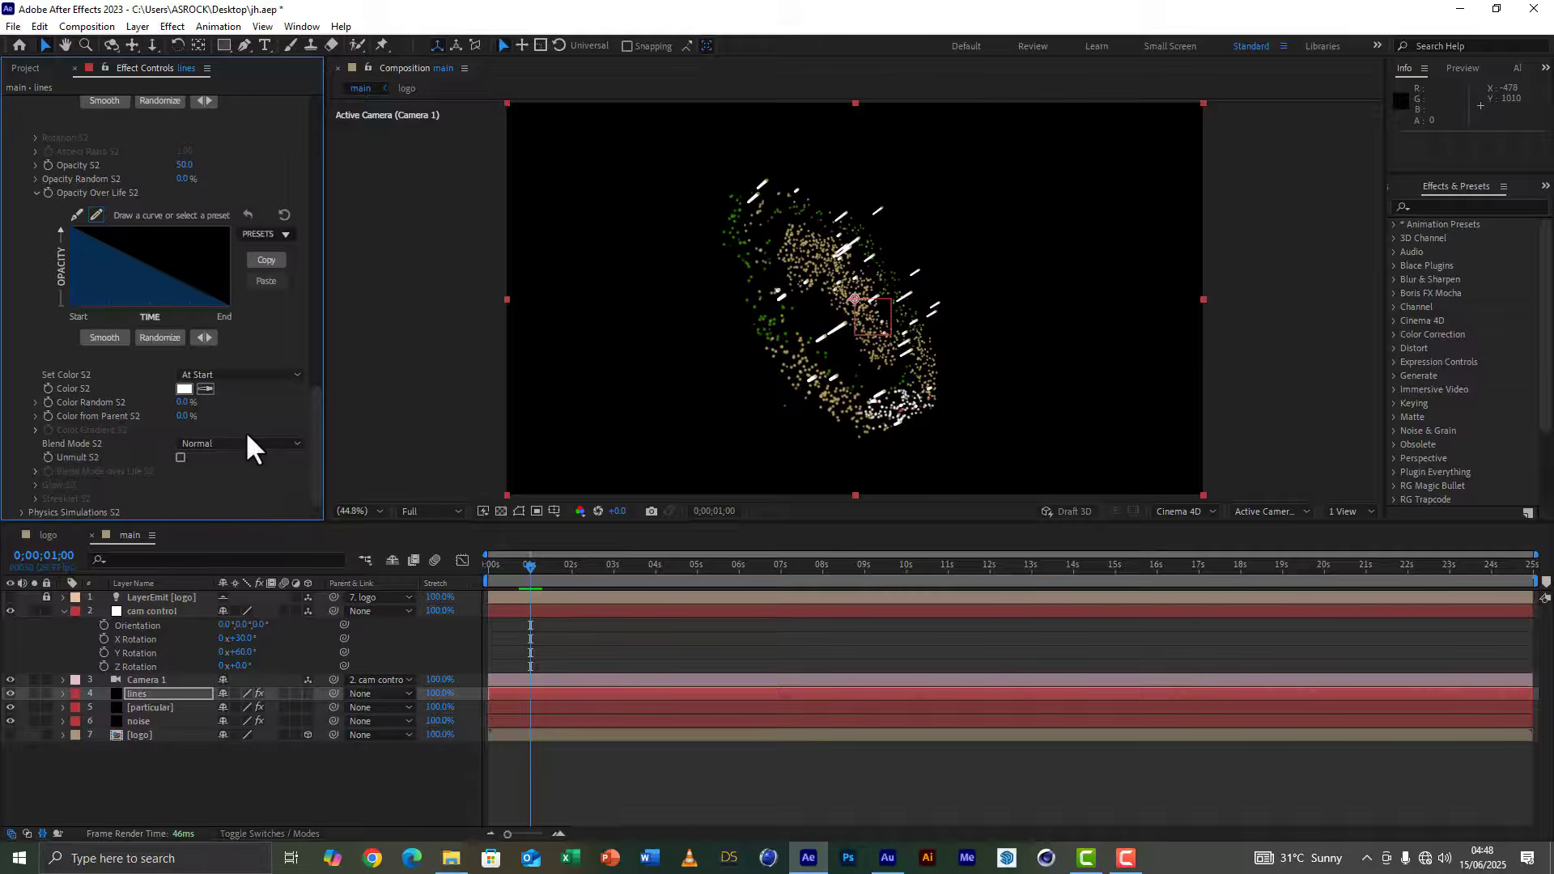
# Step: Set System 2's Color from Parent to 100% on the lines layer
pyautogui.click(185, 416)
pyautogui.write('100')
pyautogui.press('Return')
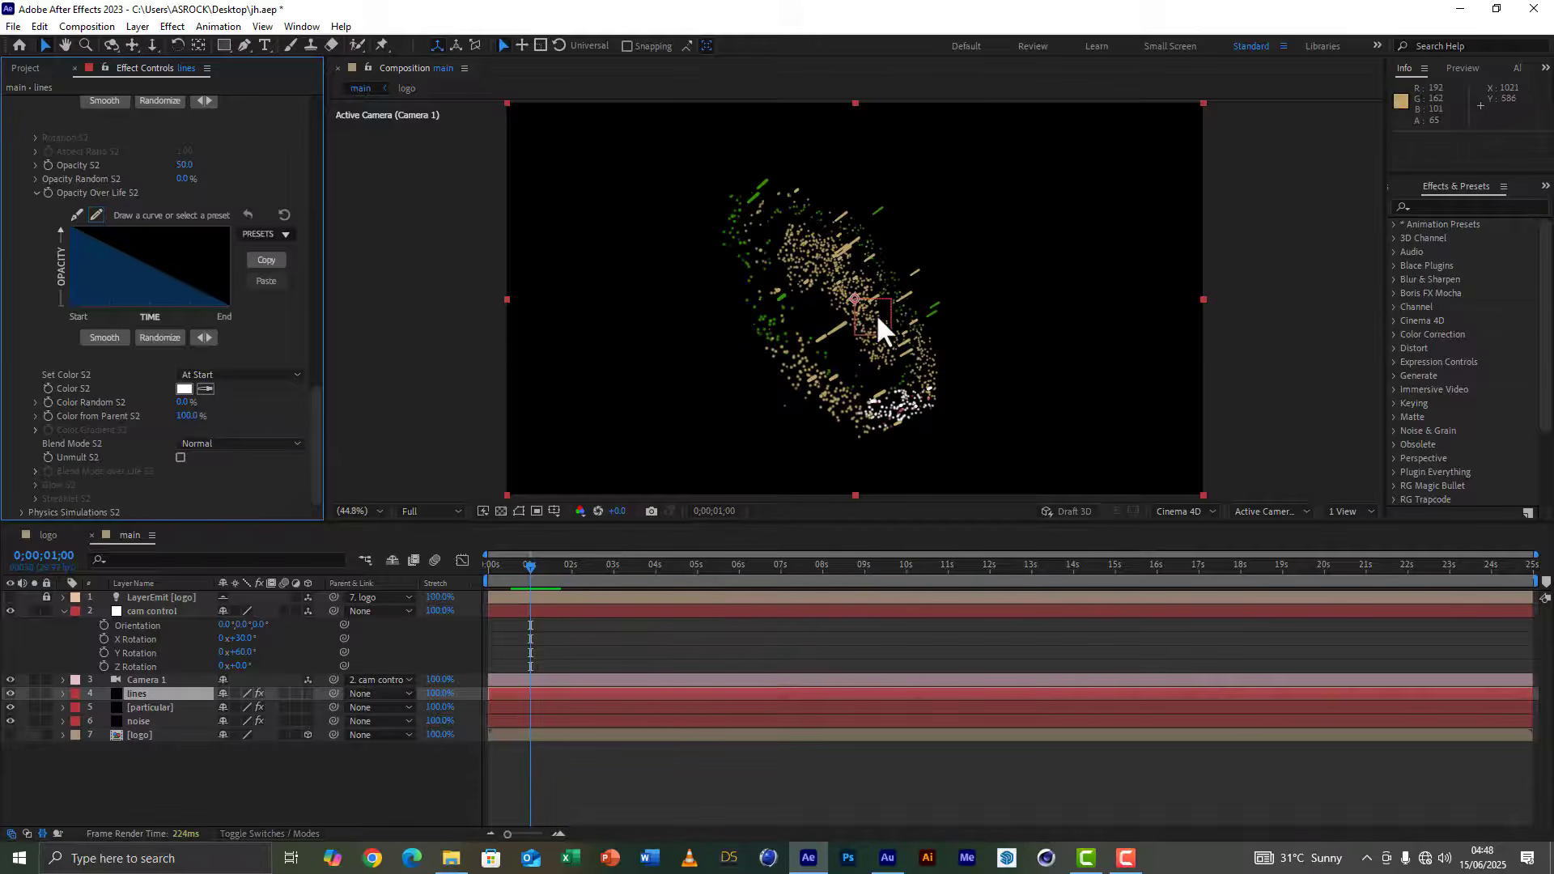
# Step: Set System 2's Velocity from Emitter Motion to 200 and preview the streaks from frame 0;00;00;17
pyautogui.moveTo(318, 391); pyautogui.dragTo(300, 274)
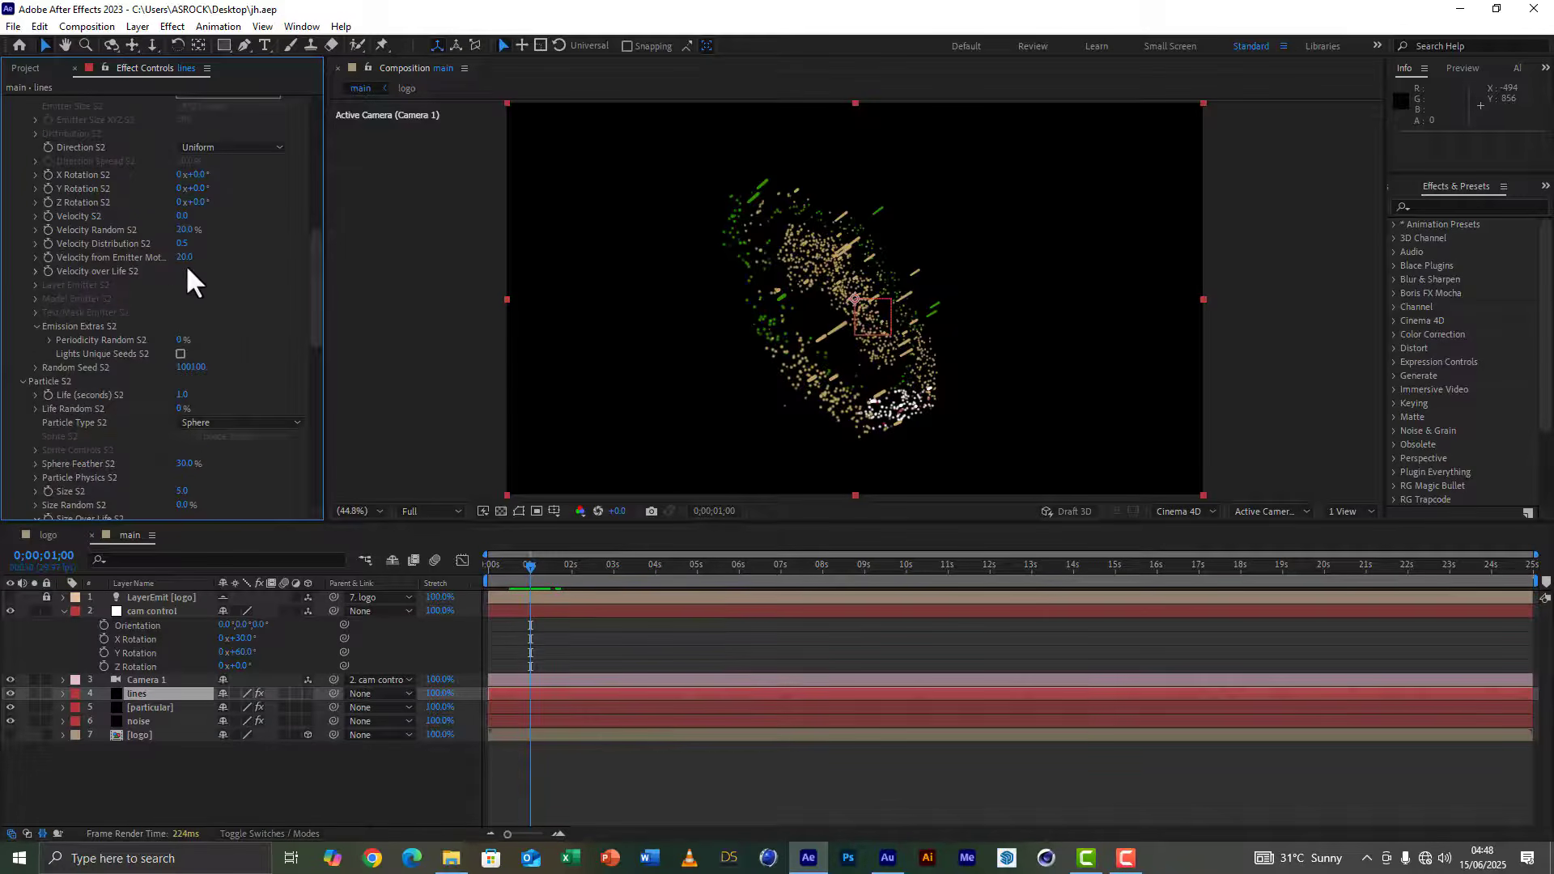
pyautogui.click(185, 259)
pyautogui.write('200')
pyautogui.press('Return')
pyautogui.press('Return')
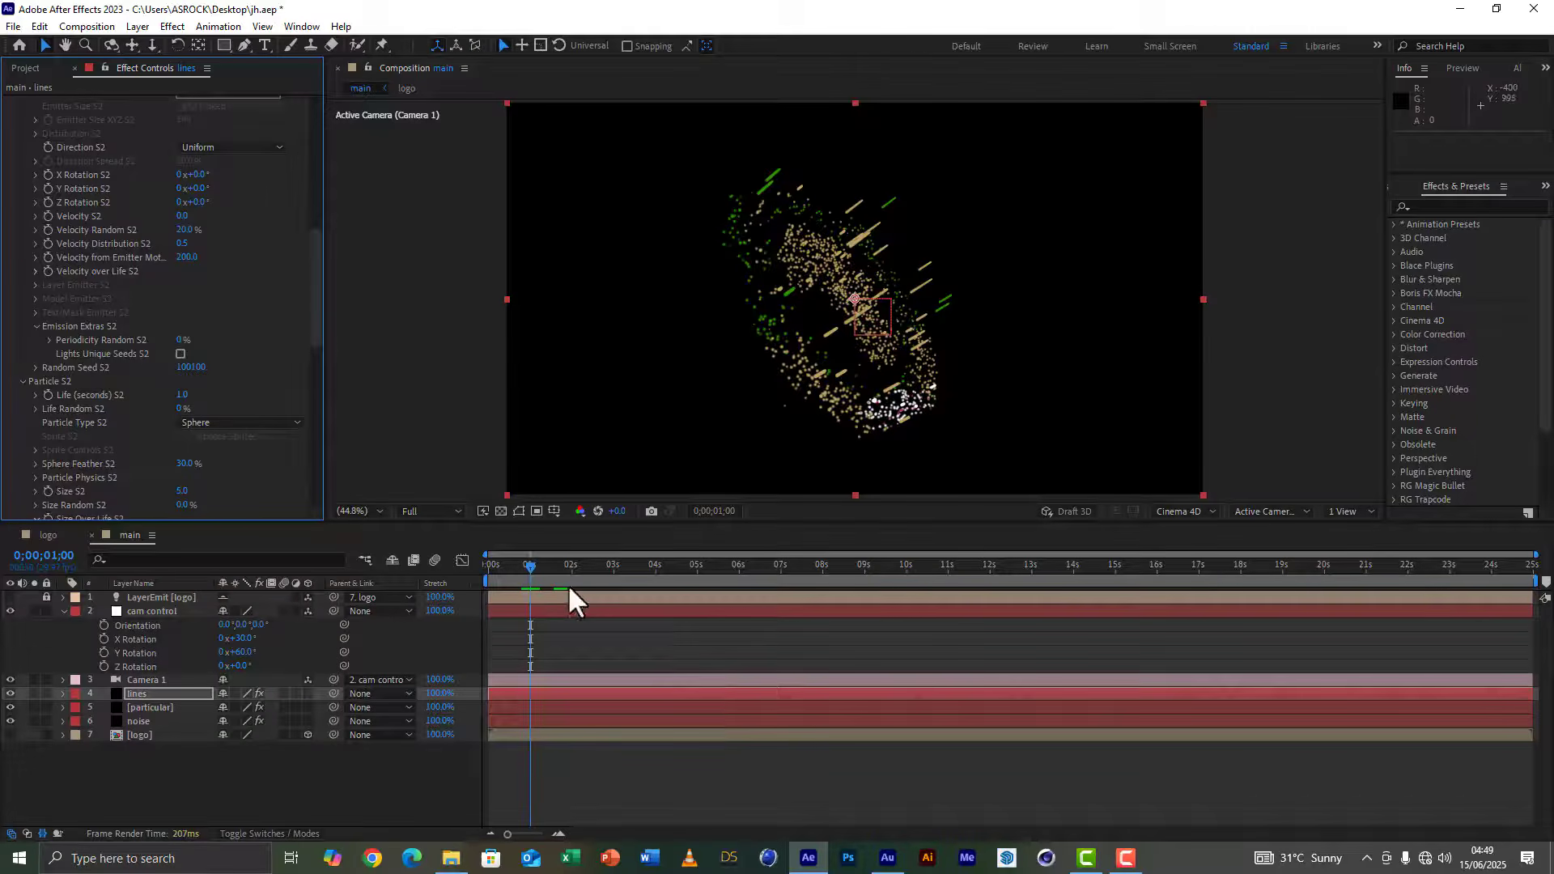
pyautogui.click(510, 561)
pyautogui.press('space')
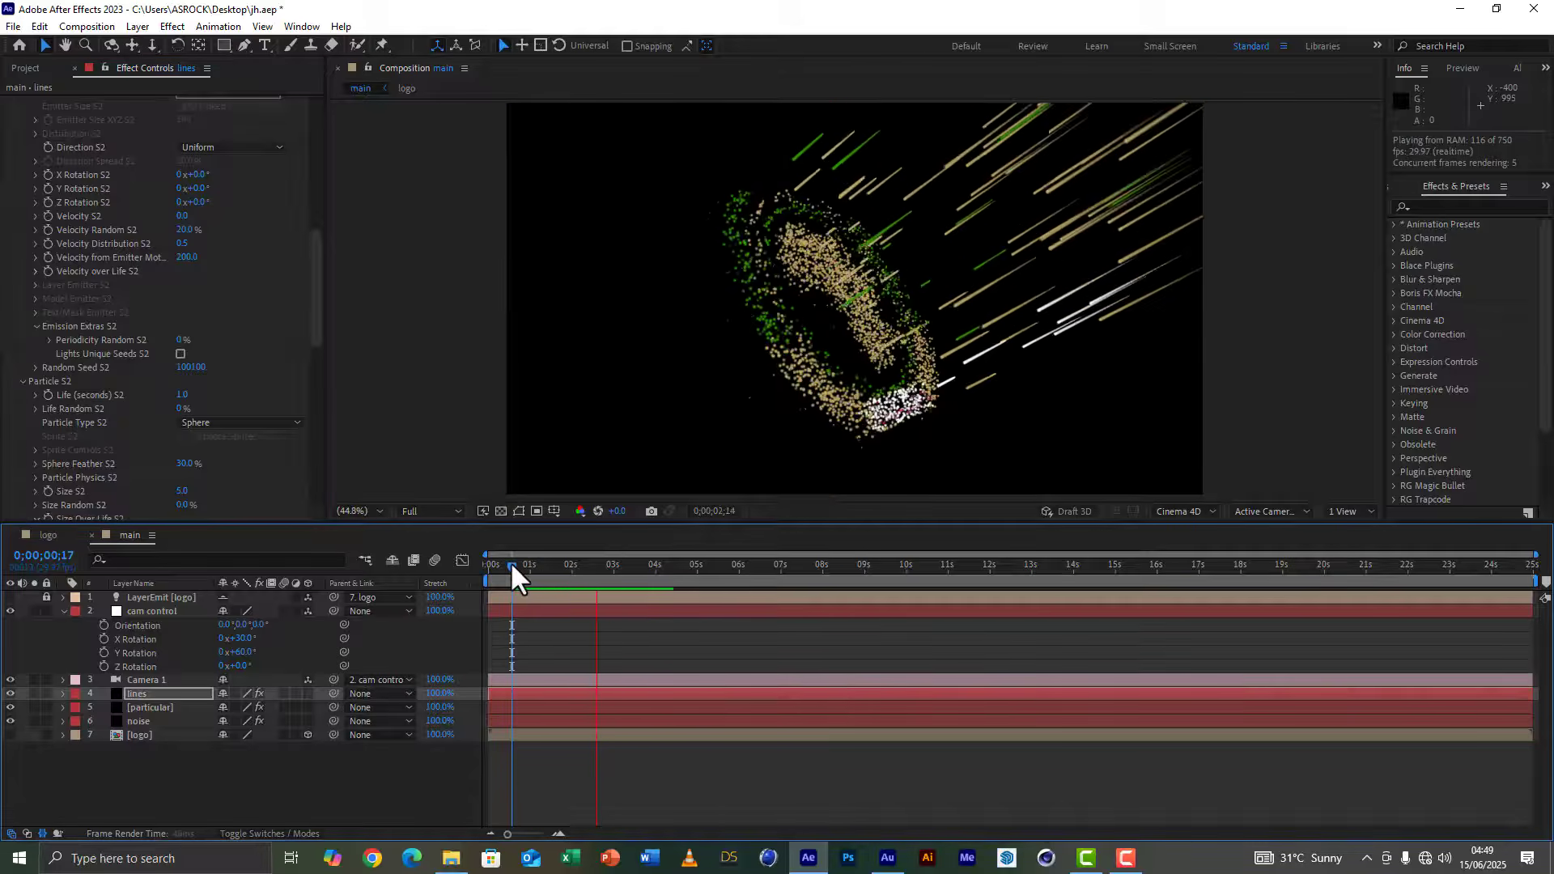
pyautogui.click(575, 567)
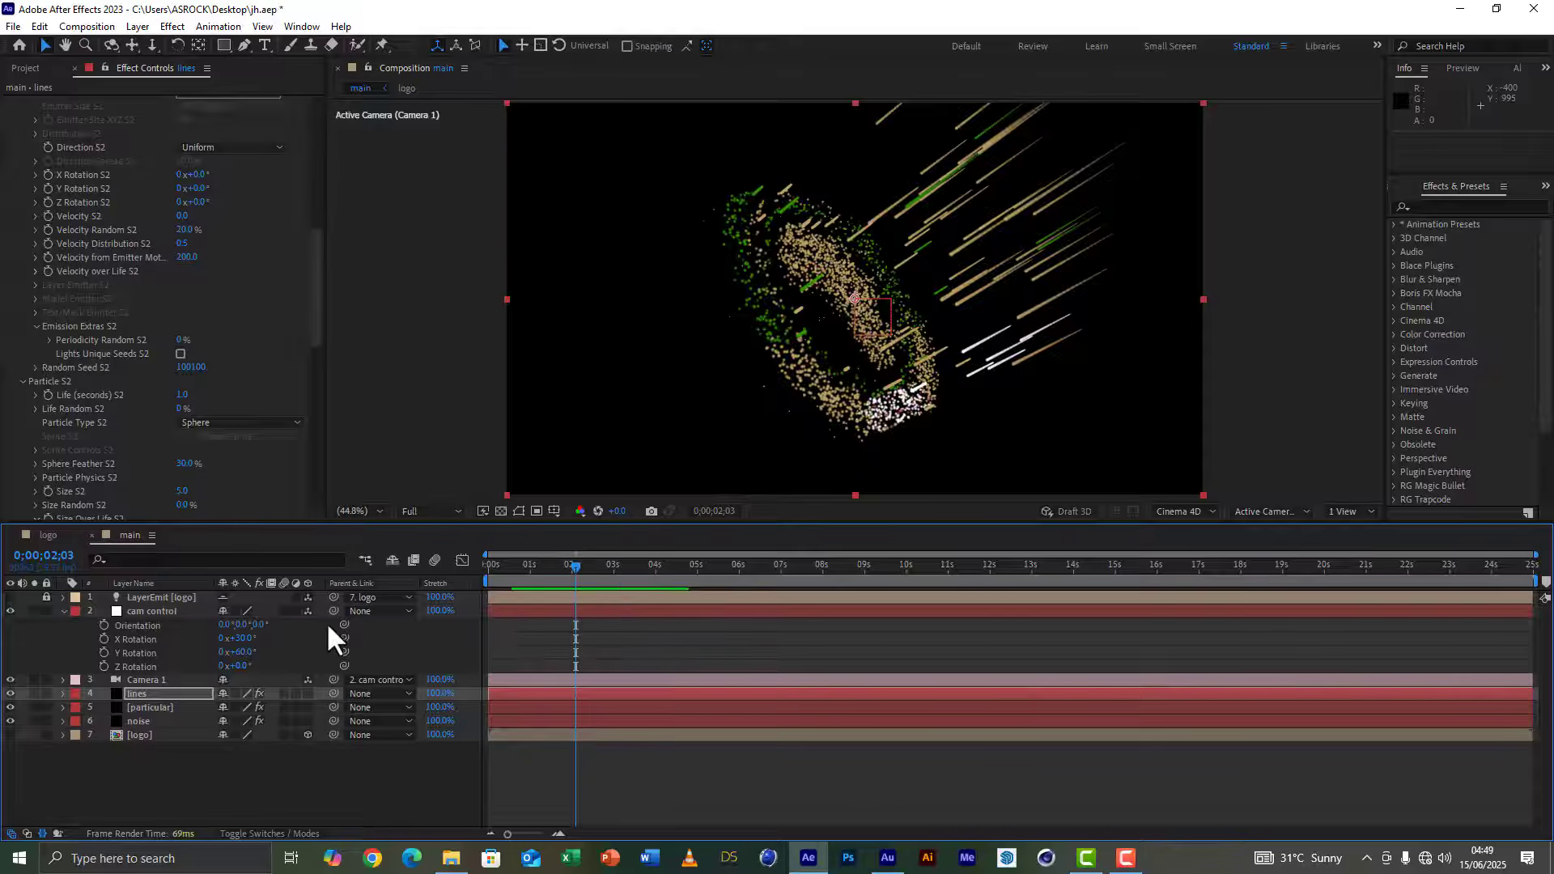
# Step: Create an adjustment layer in the main composition and move it to the top of the layer stack
pyautogui.rightClick(172, 781)
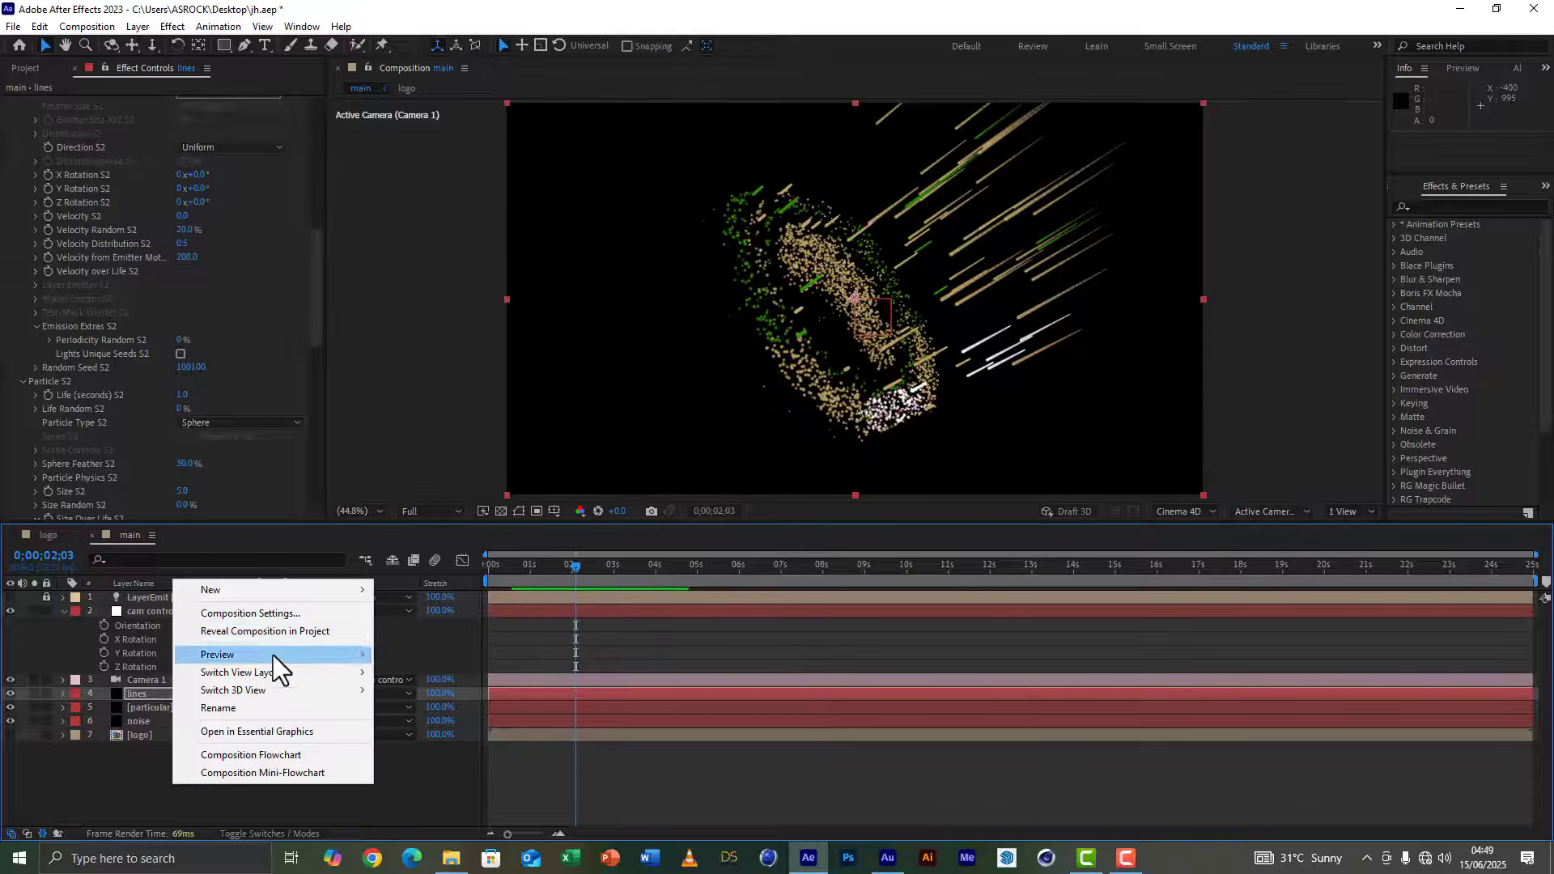
pyautogui.moveTo(260, 589)
pyautogui.click(426, 717)
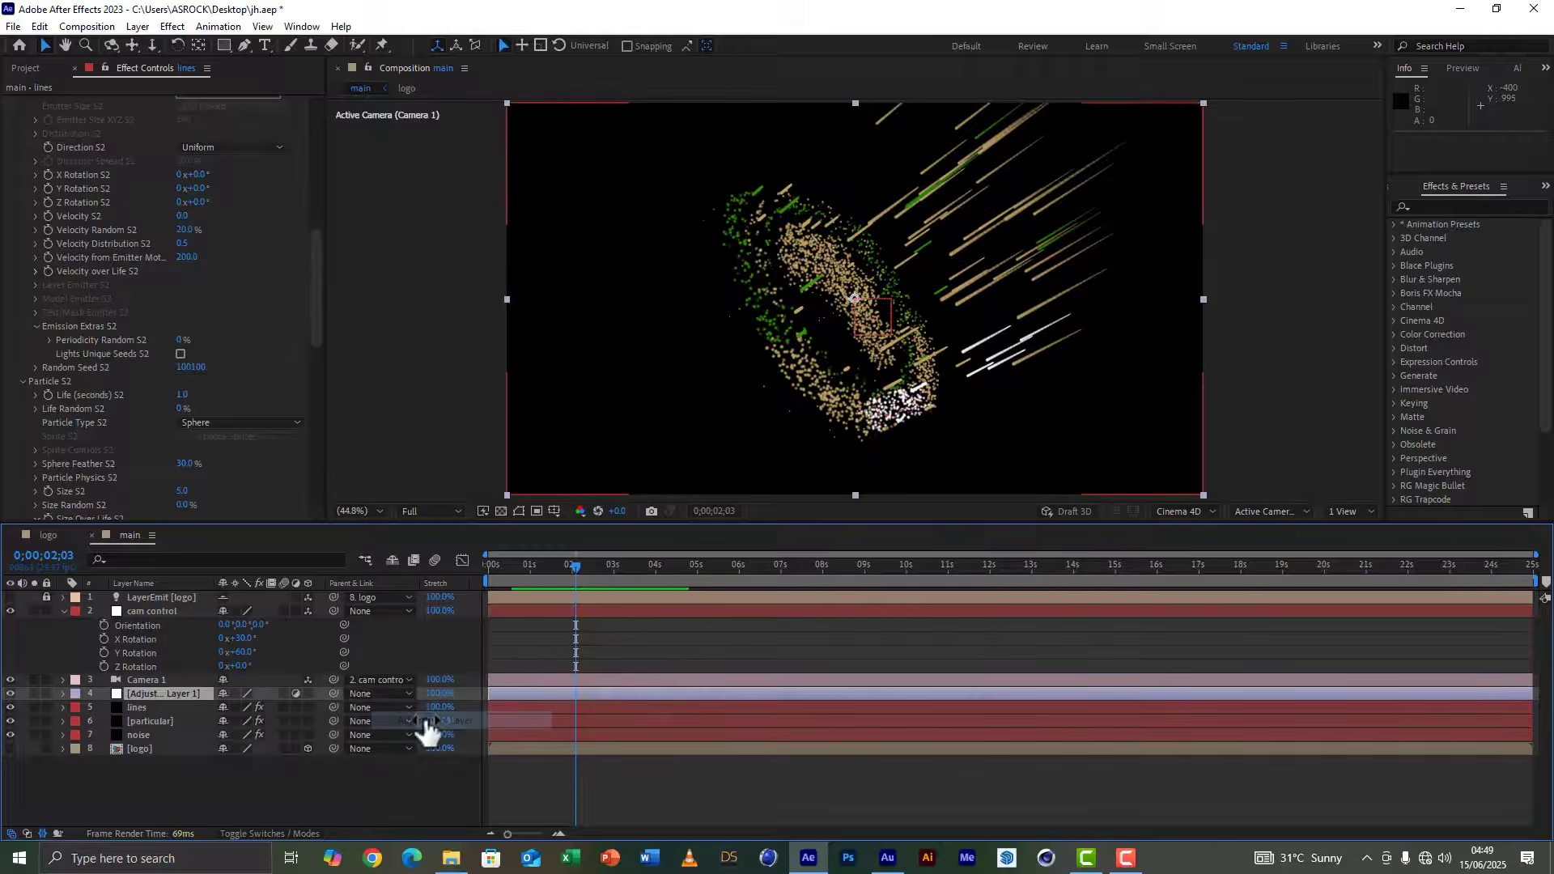
pyautogui.moveTo(163, 692); pyautogui.dragTo(162, 594)
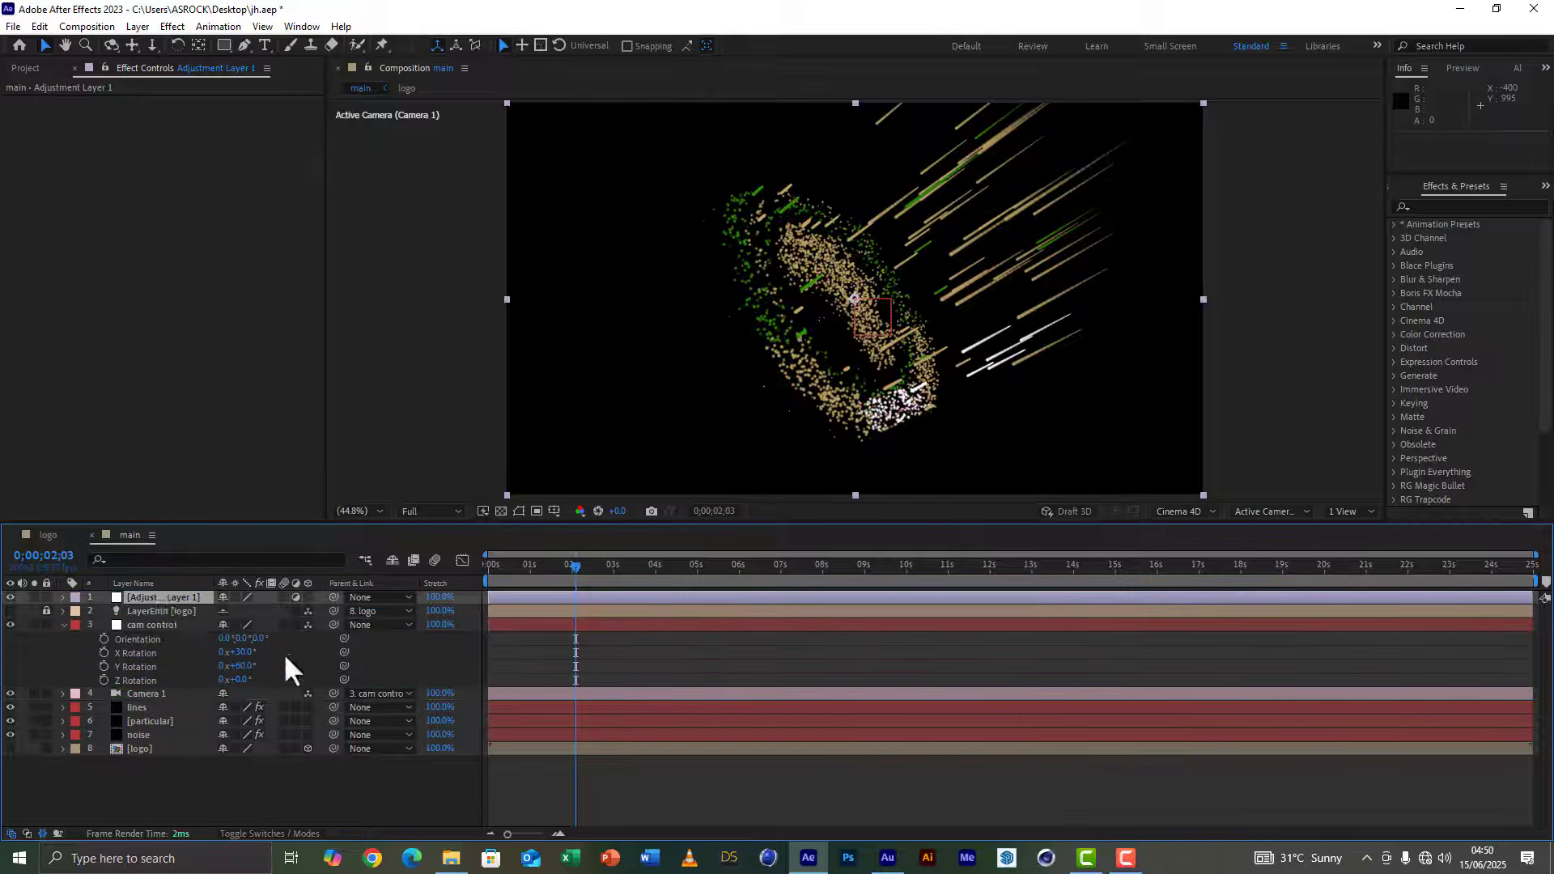
# Step: Apply the Stylize Glow effect to the adjustment layer and save the project
pyautogui.click(1456, 205)
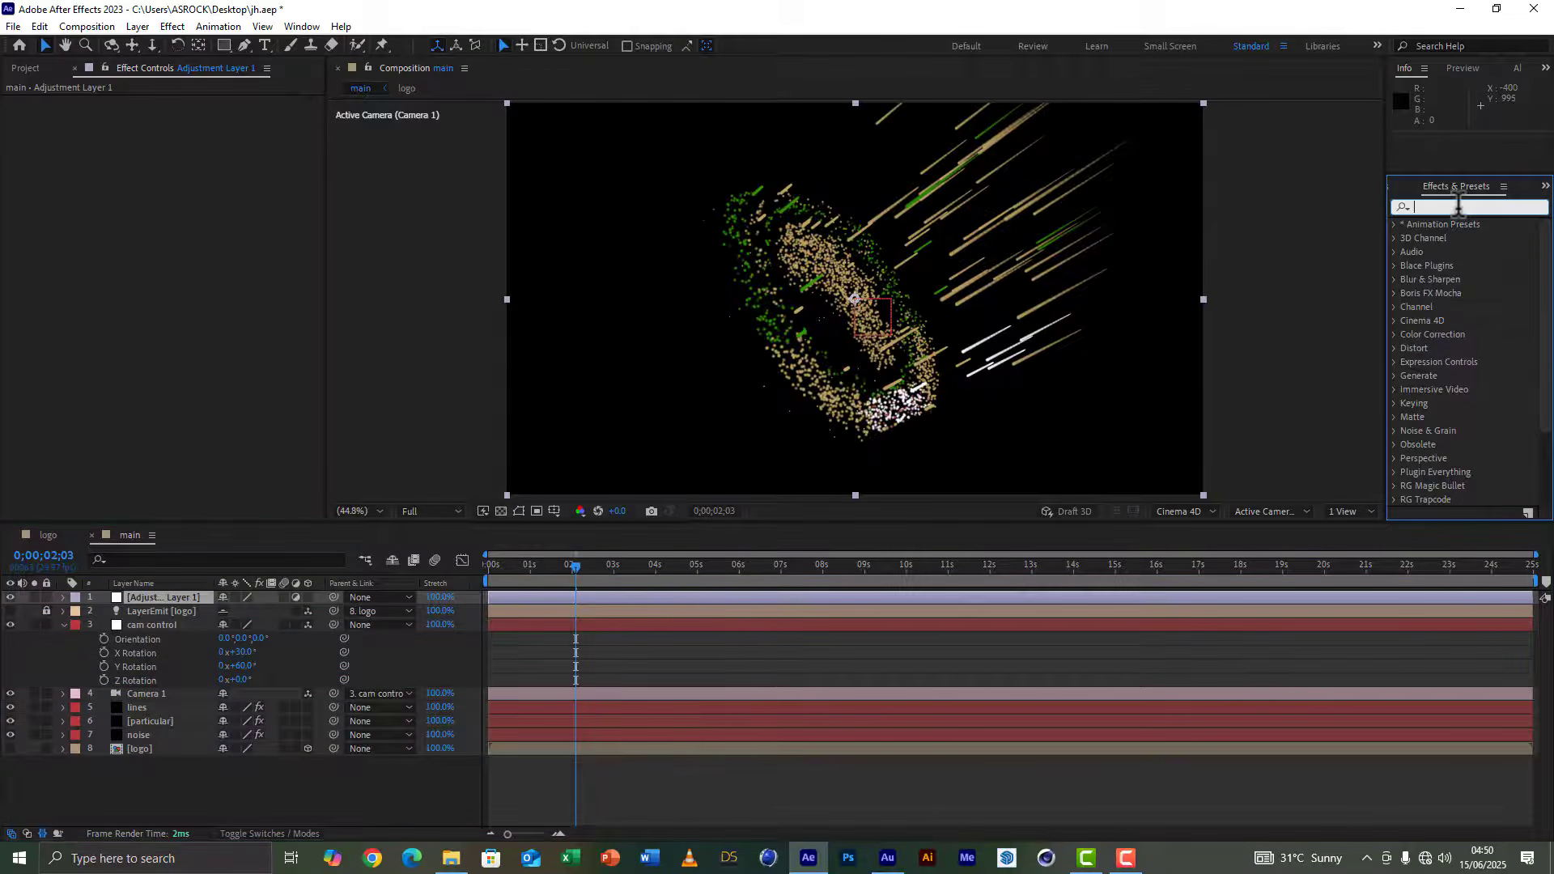
pyautogui.write('glow')
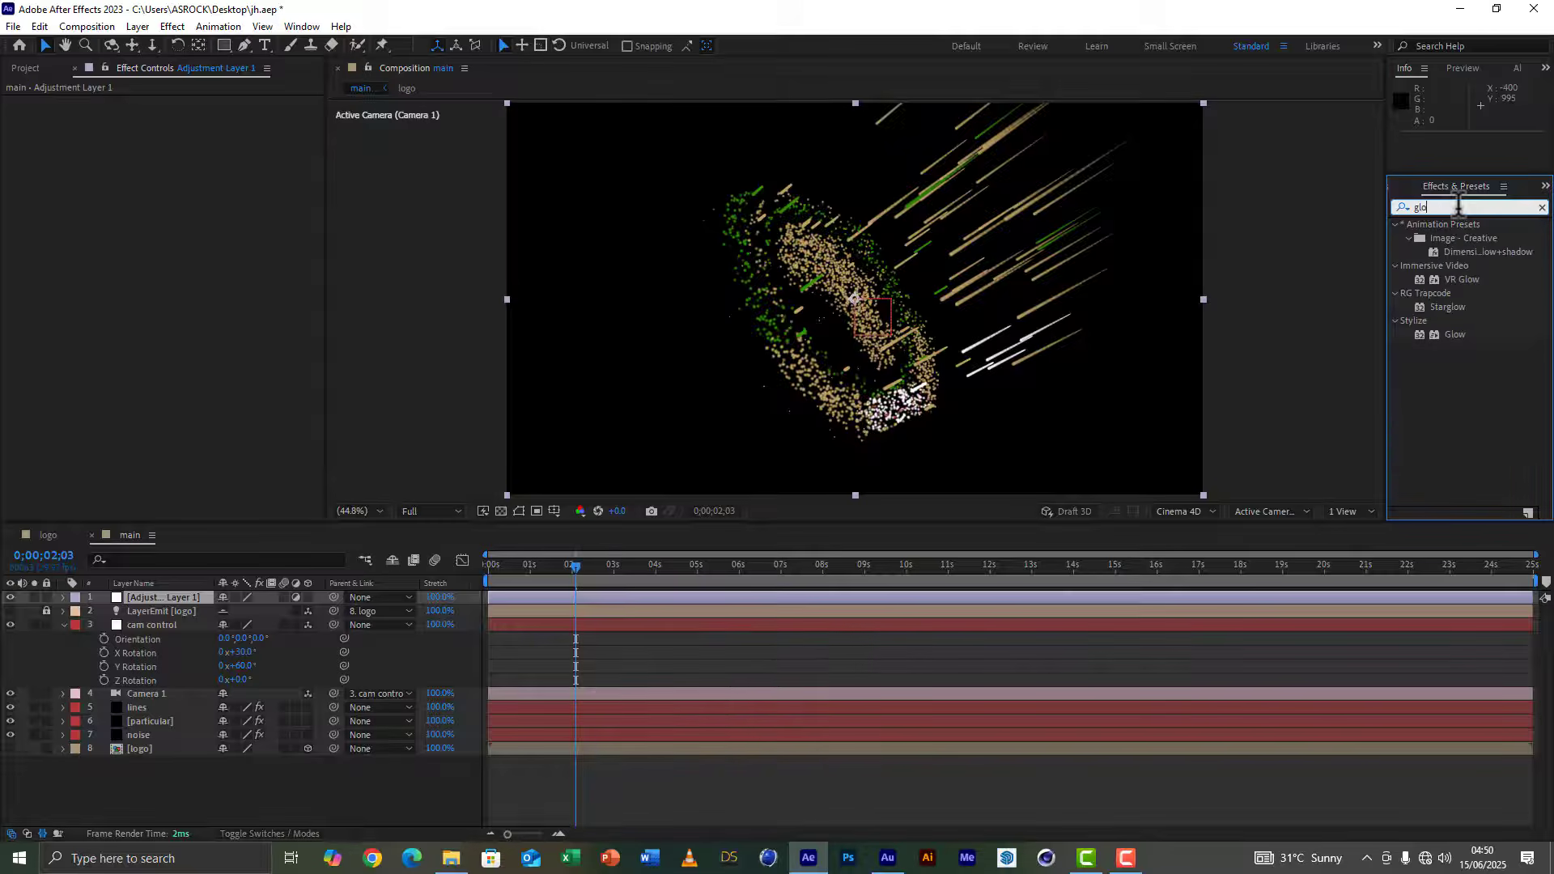
pyautogui.doubleClick(1455, 335)
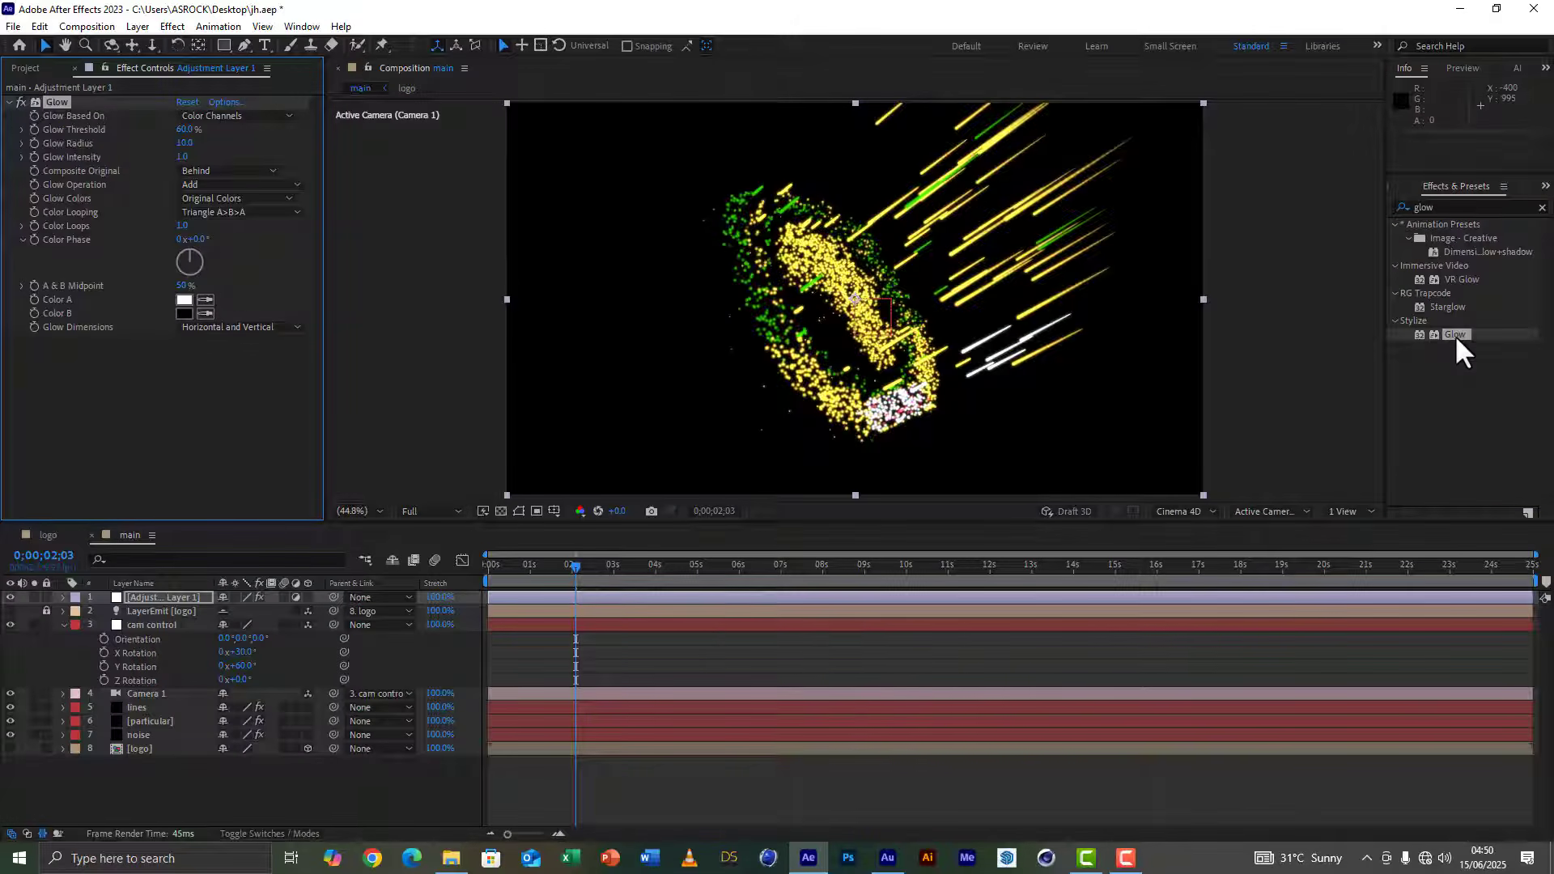
pyautogui.click(164, 451)
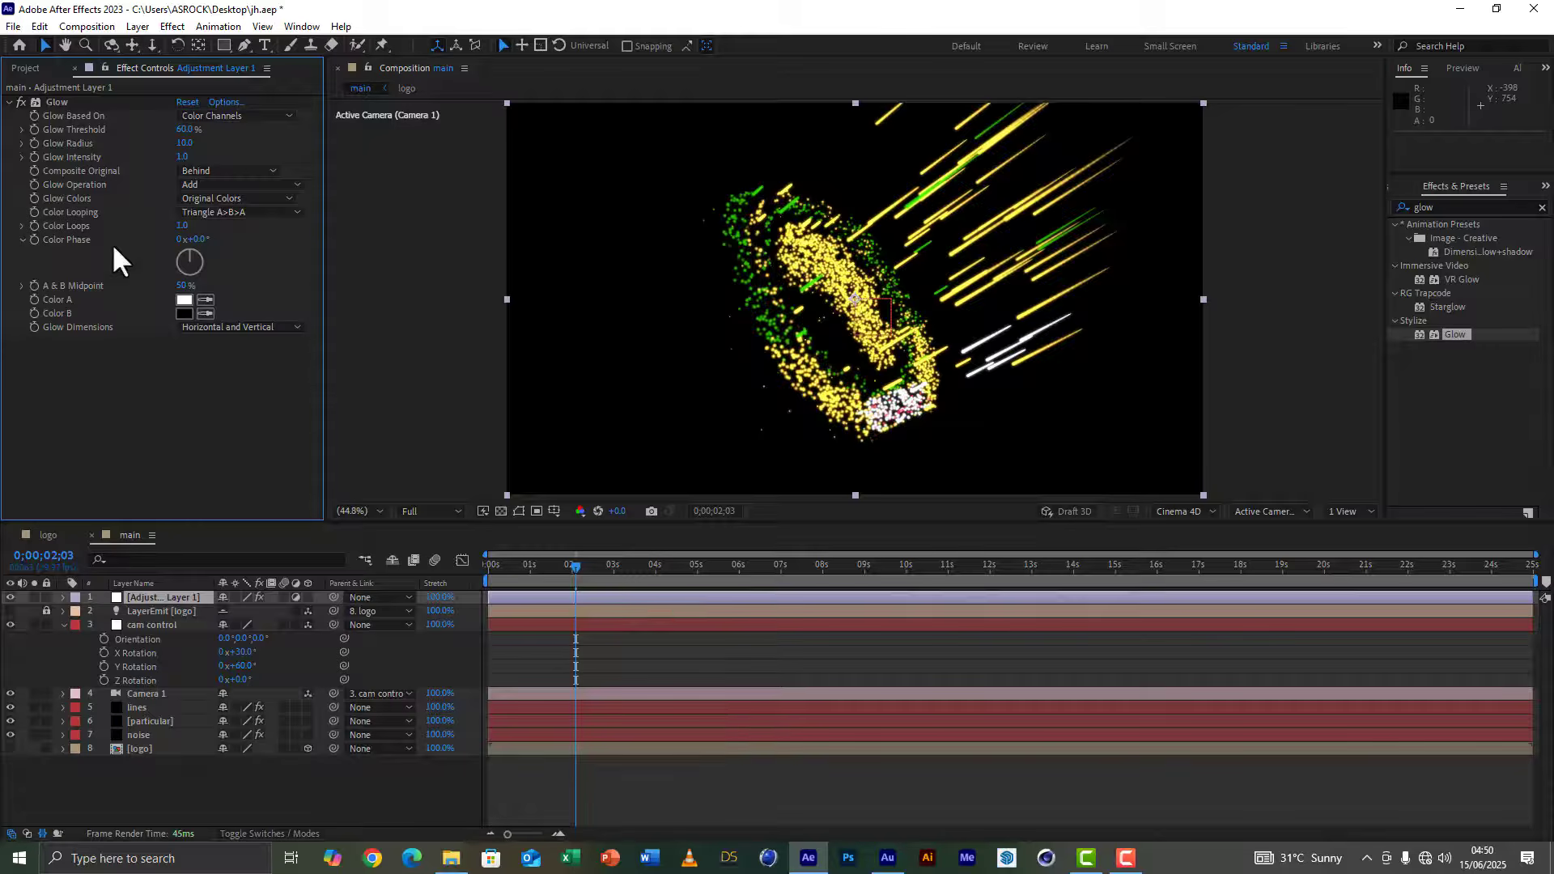
pyautogui.click(14, 26)
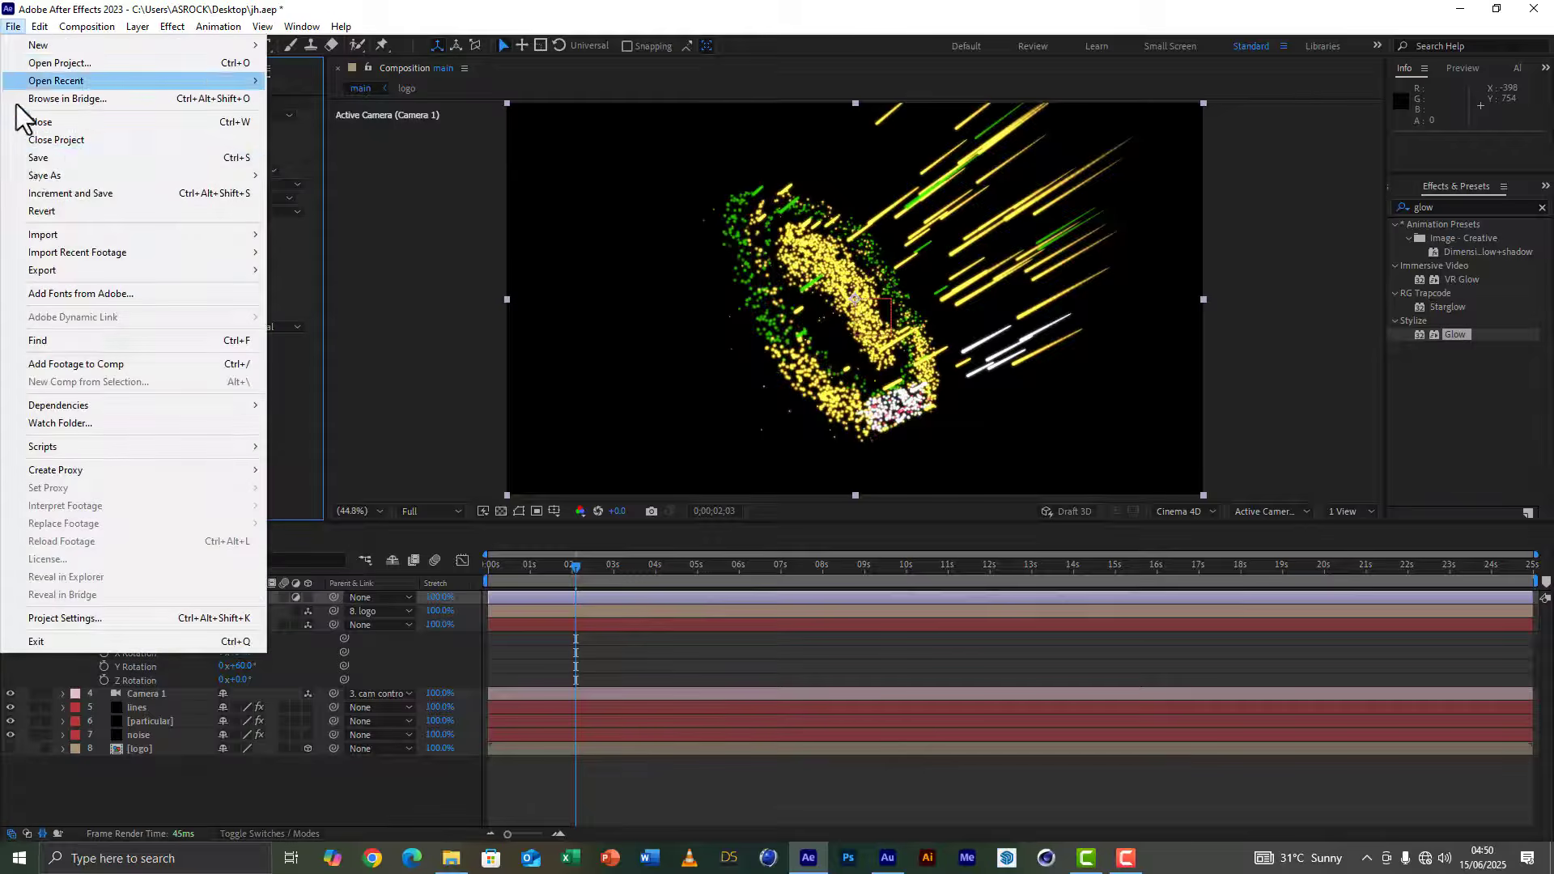
pyautogui.click(39, 158)
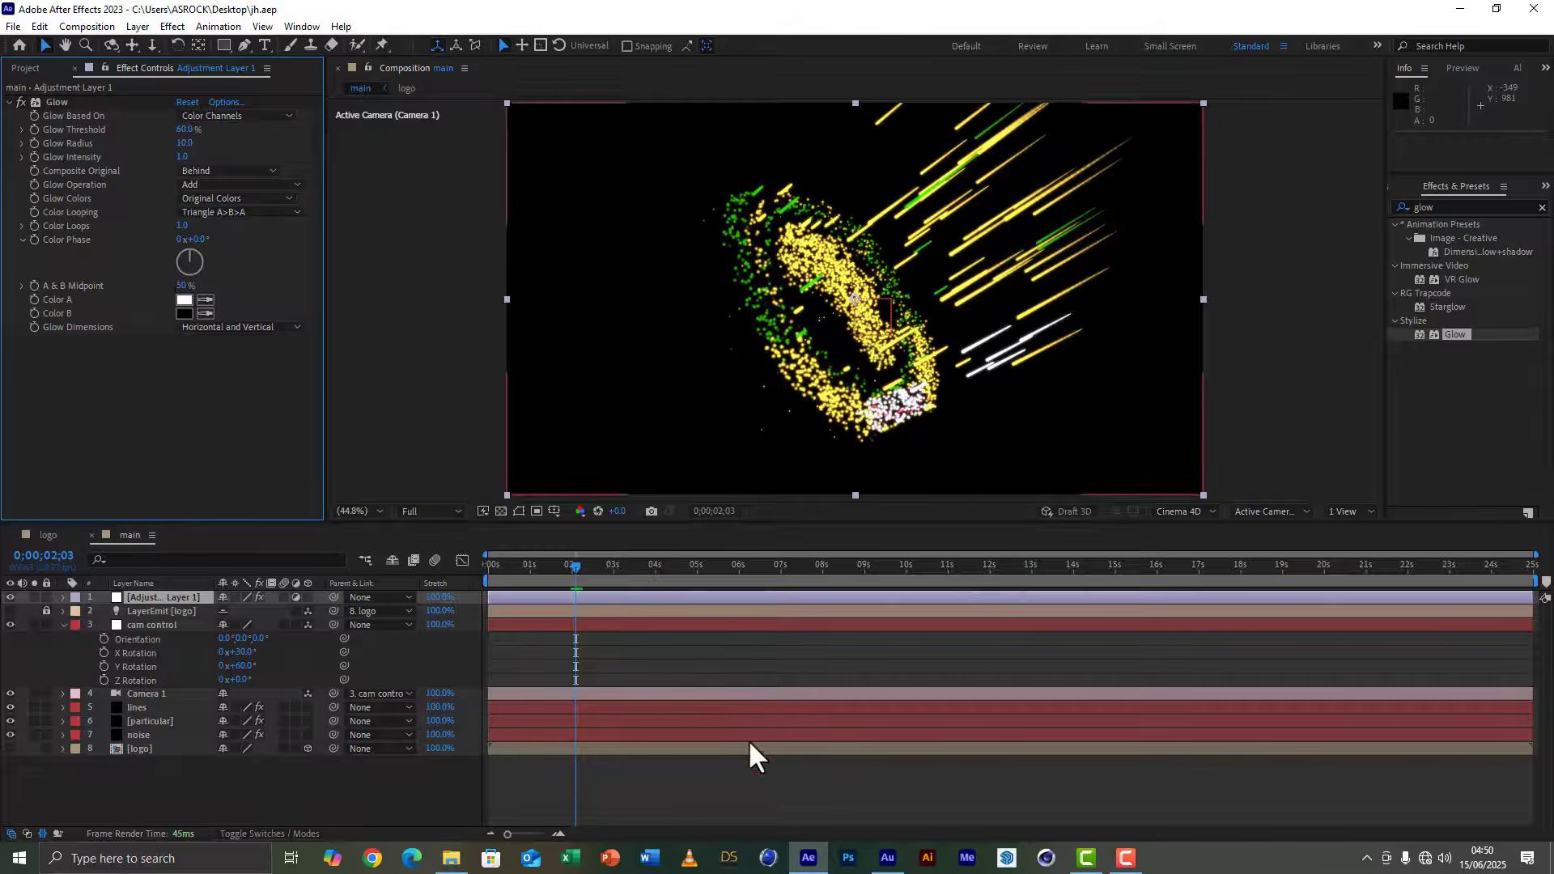
# Step: Set the start of the main composition's work area to about 3 seconds
pyautogui.click(156, 628)
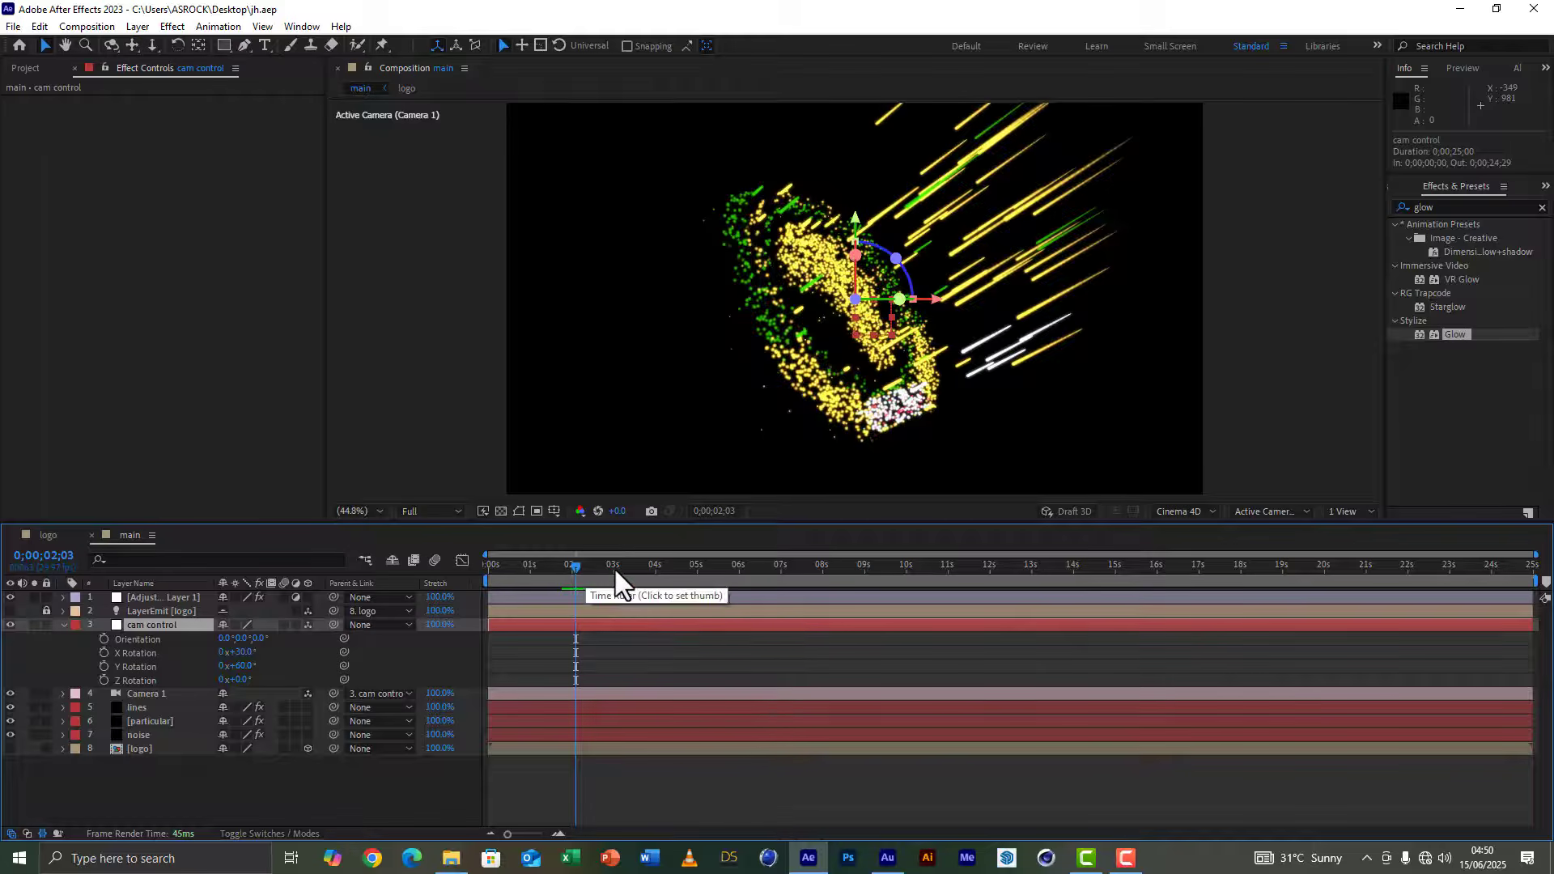
pyautogui.moveTo(573, 569); pyautogui.dragTo(611, 569)
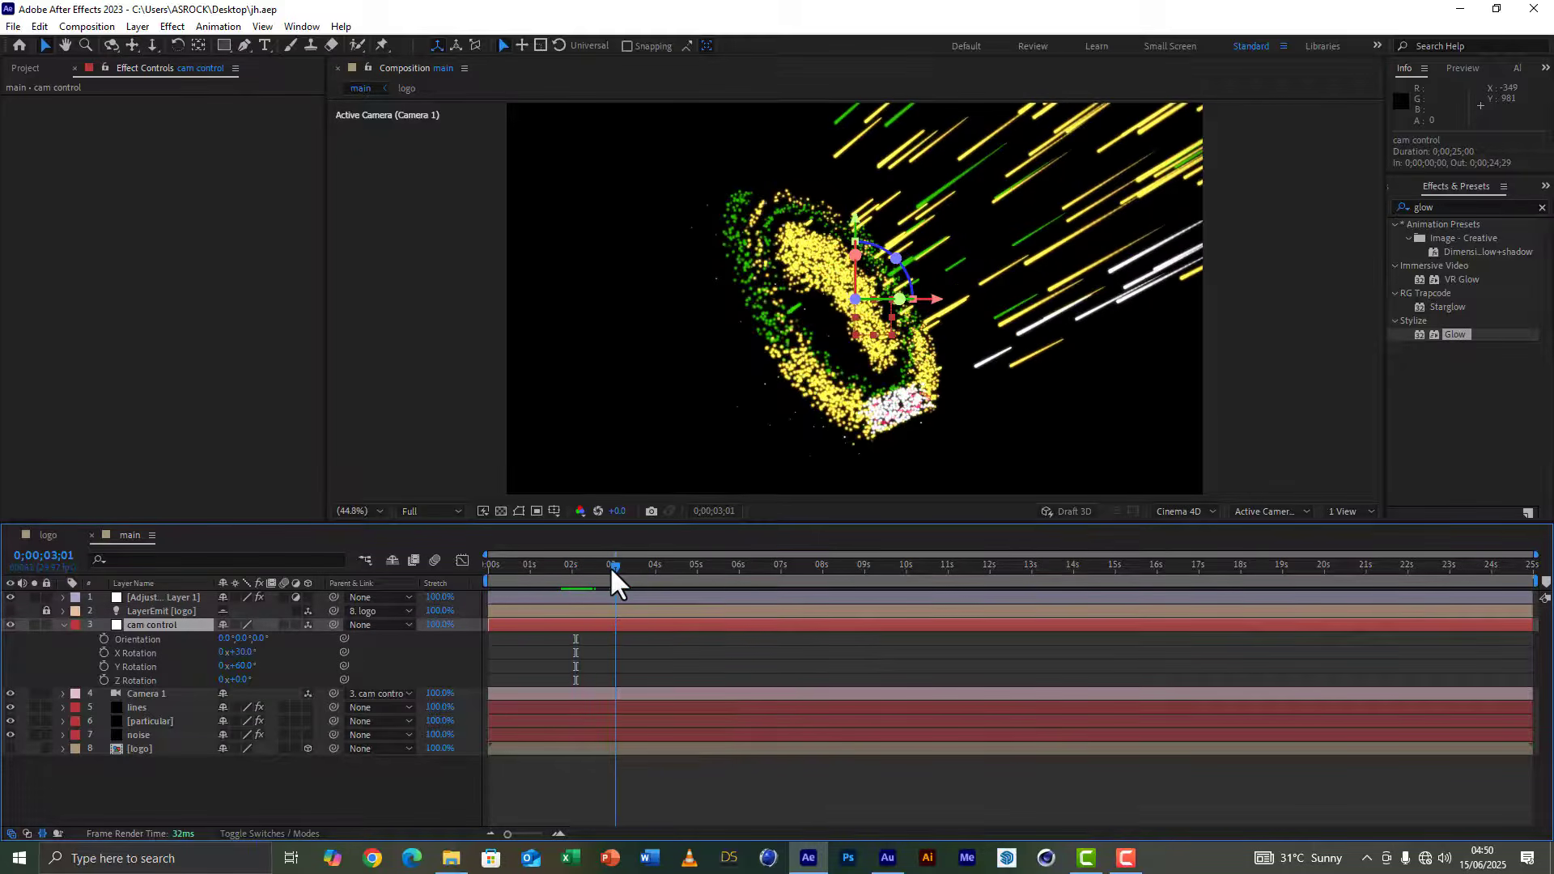
pyautogui.moveTo(486, 581); pyautogui.dragTo(607, 575)
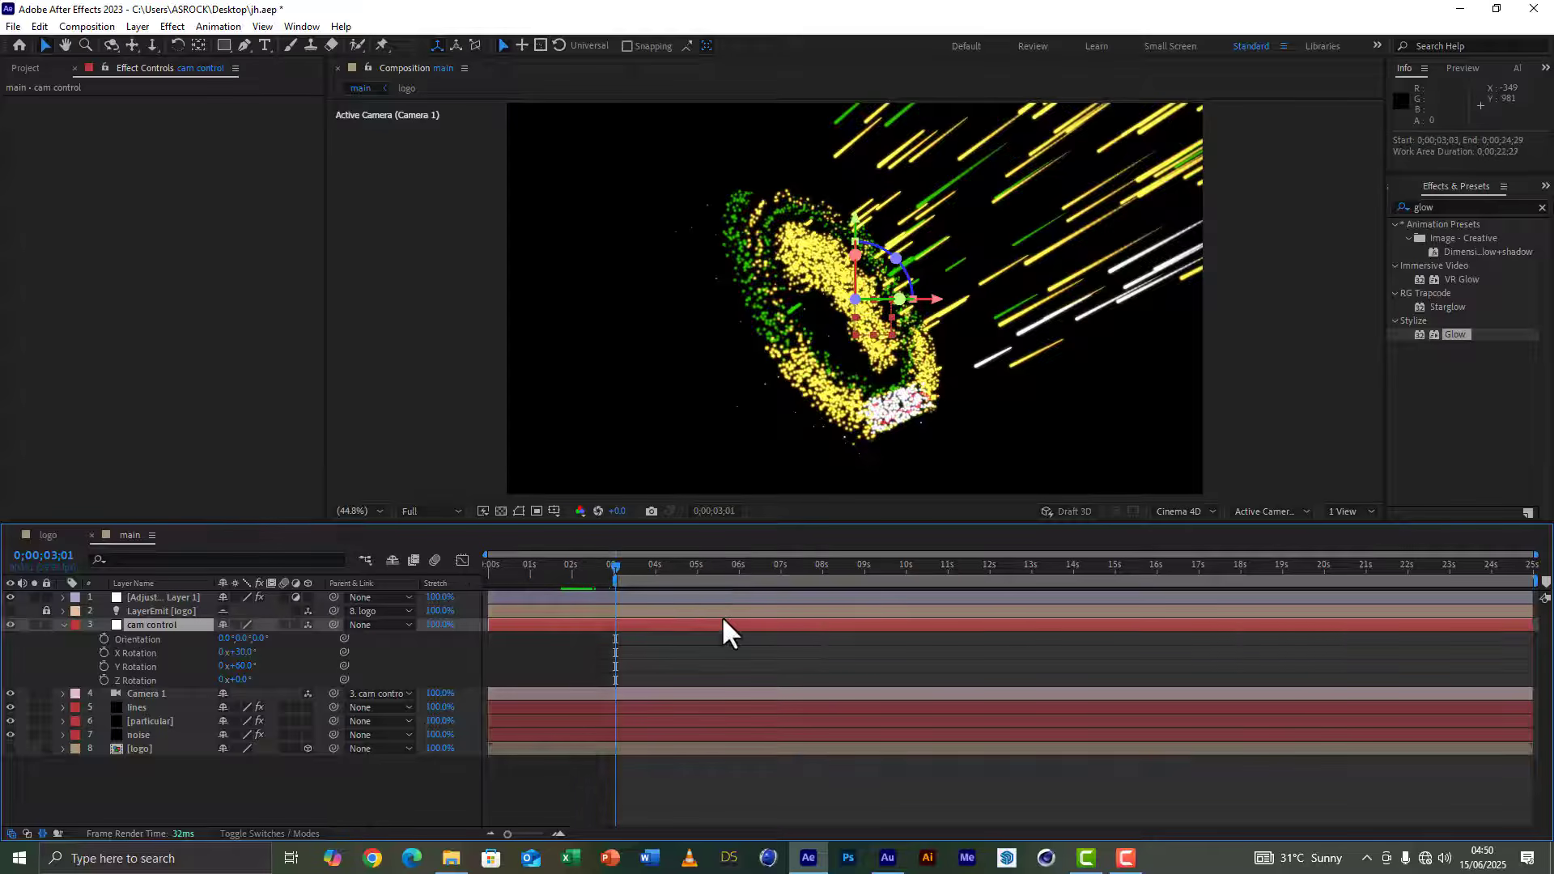
# Step: At 0;00;07;29, set cam control's X and Y Rotation to 0° and keyframe Orientation and all three rotations
pyautogui.click(819, 566)
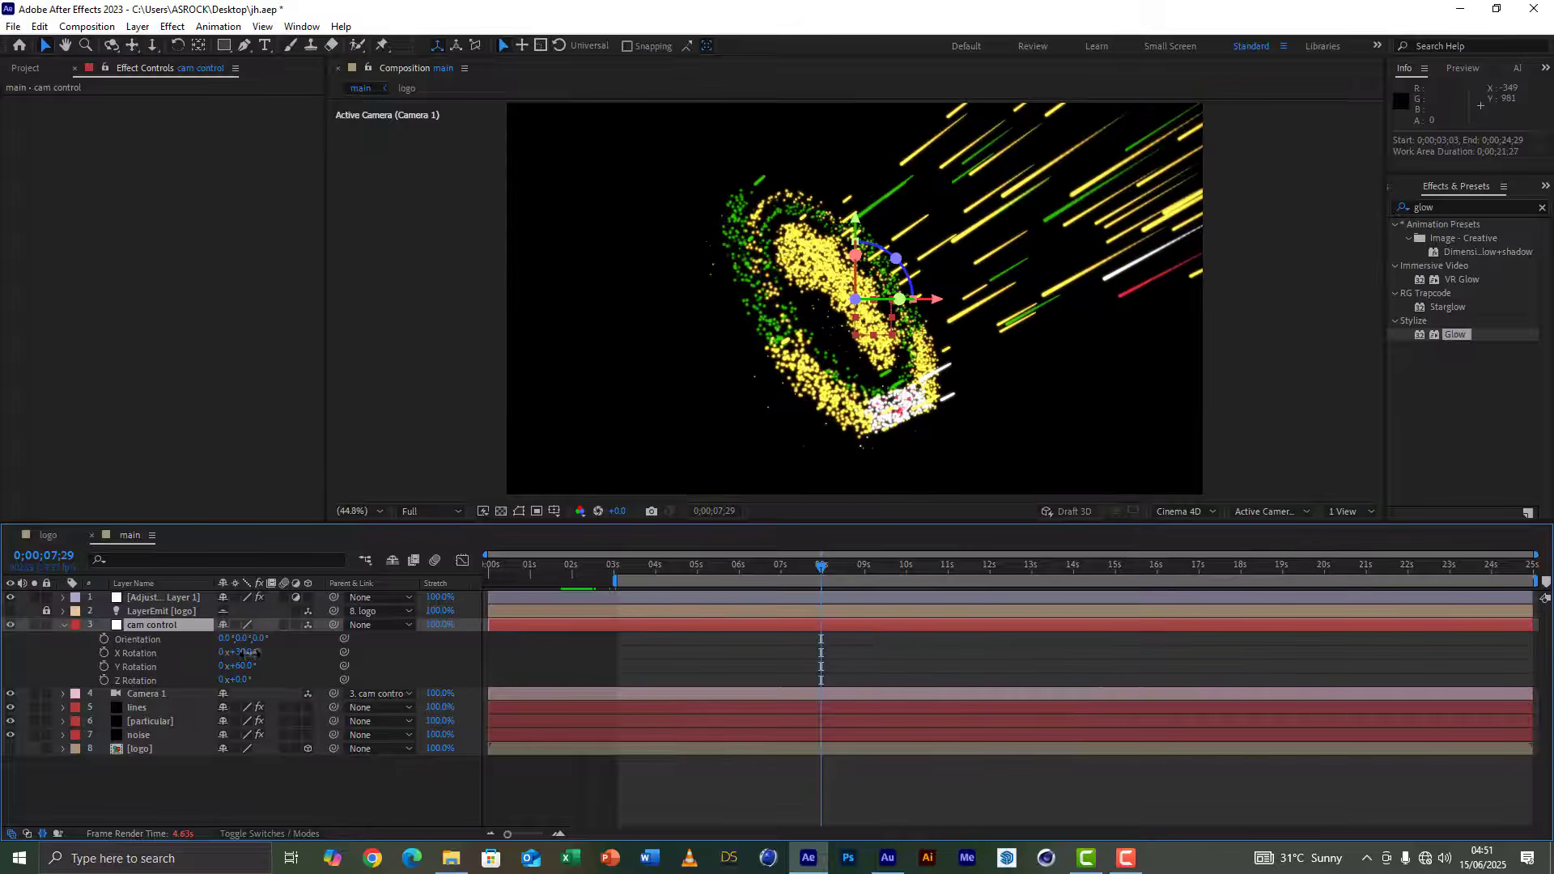
pyautogui.click(245, 652)
pyautogui.write('0')
pyautogui.click(243, 666)
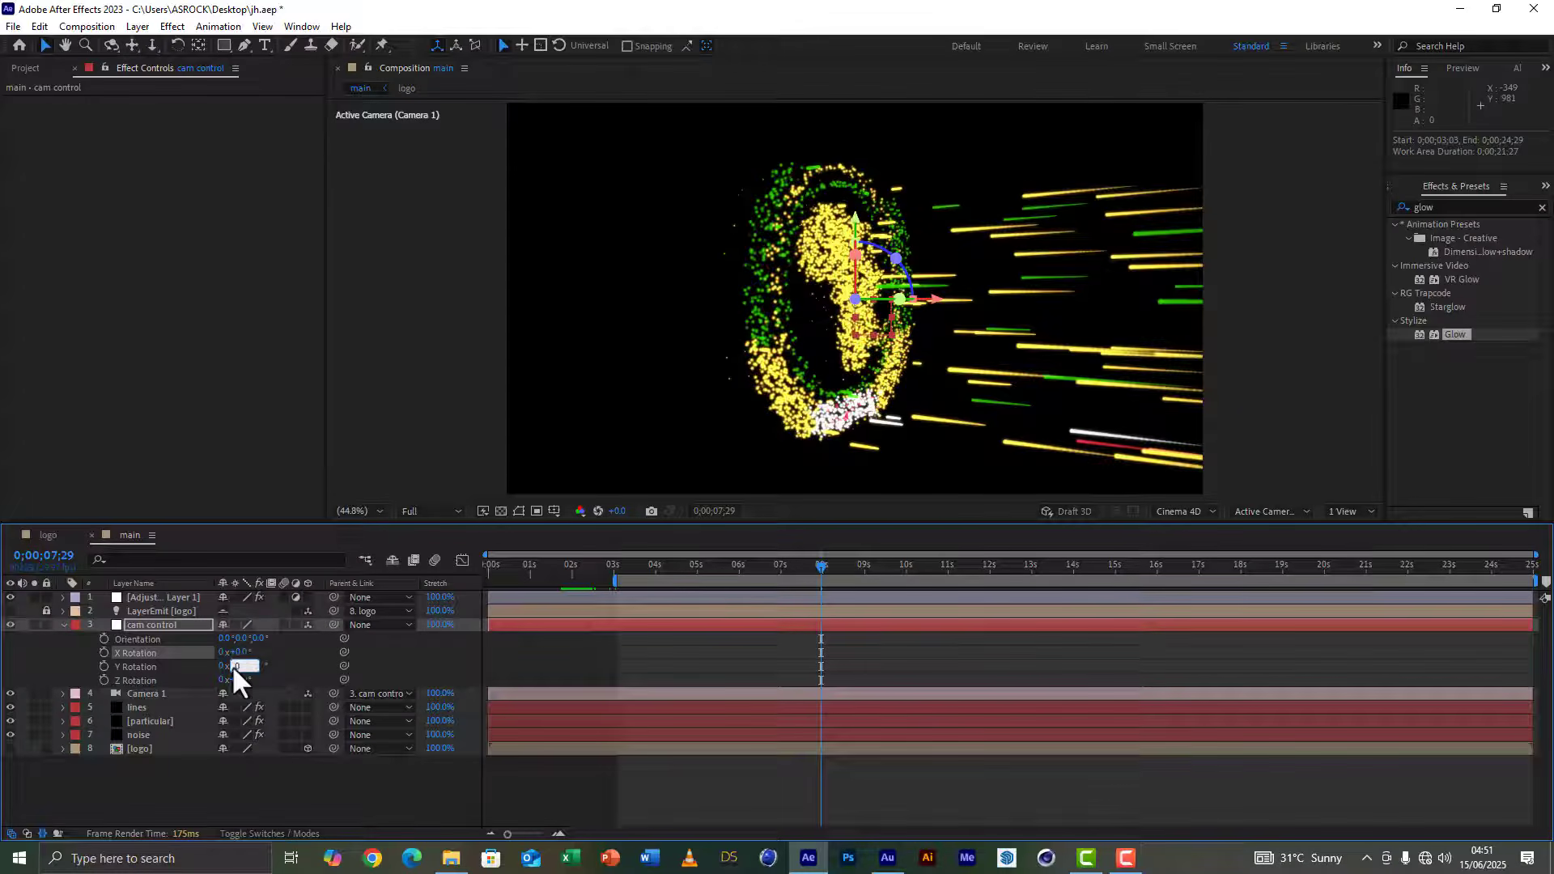
pyautogui.write('0')
pyautogui.press('Return')
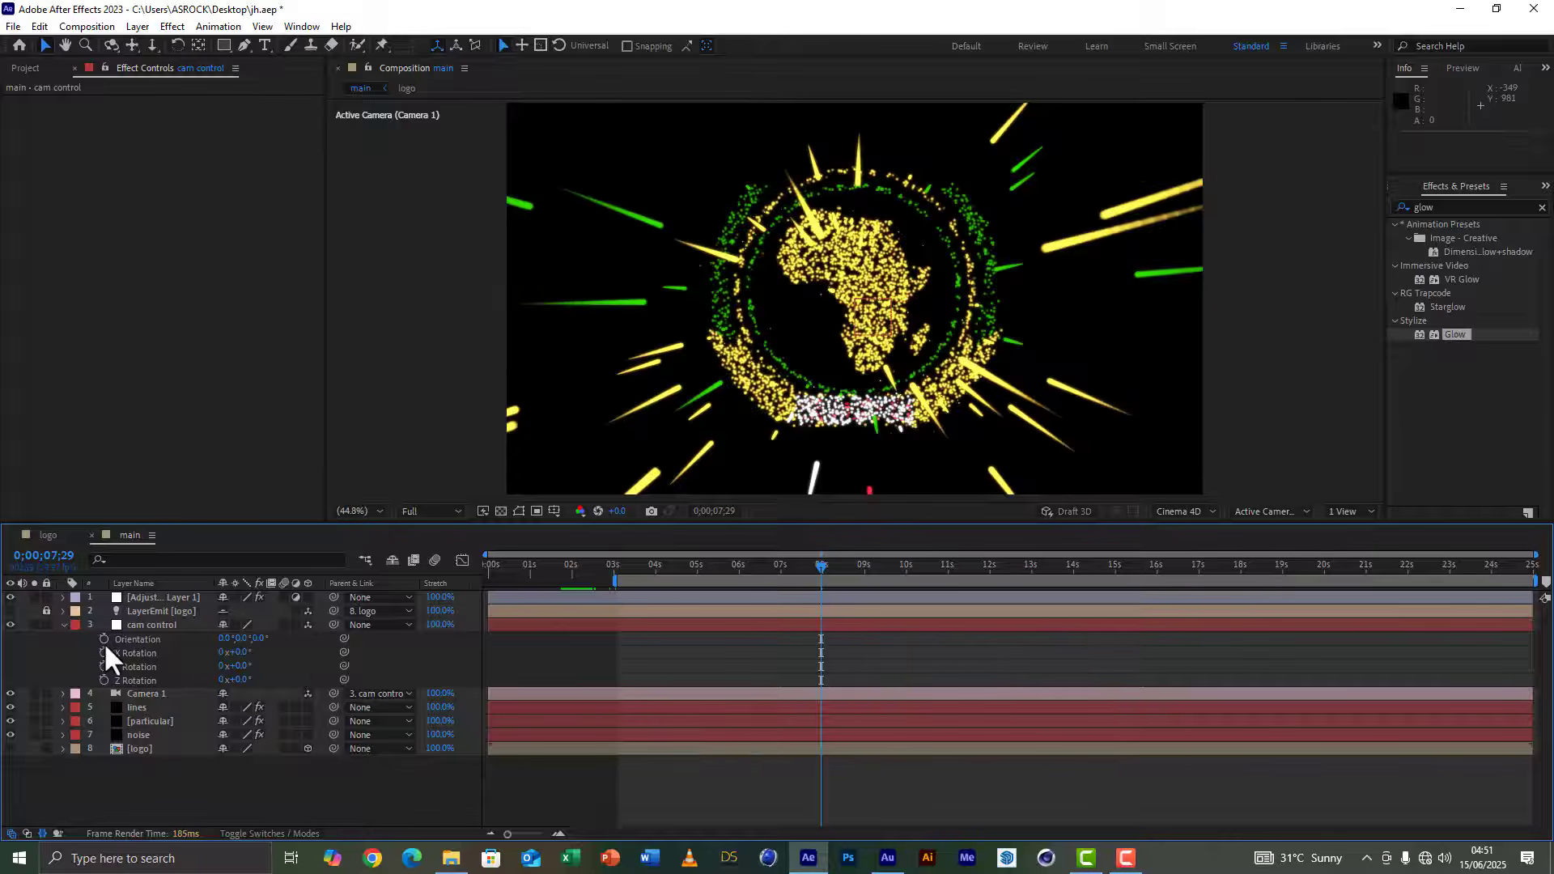
pyautogui.moveTo(104, 640); pyautogui.dragTo(105, 676)
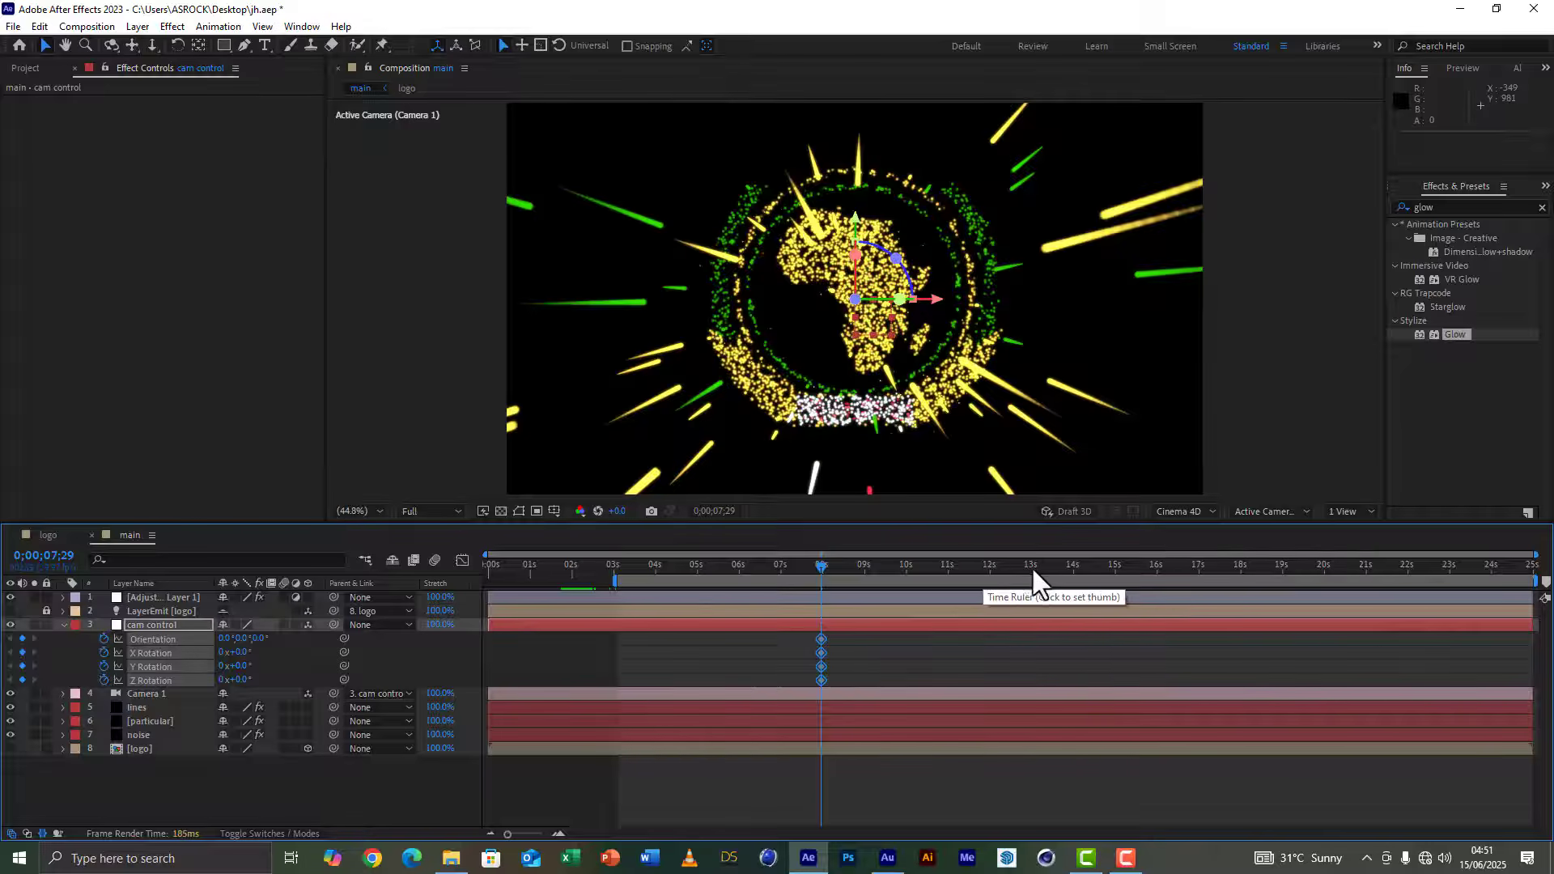
# Step: Reveal cam control's Position and keyframe it at 0;00;07;29 with a Z value of 450
pyautogui.moveTo(992, 567); pyautogui.dragTo(1030, 567)
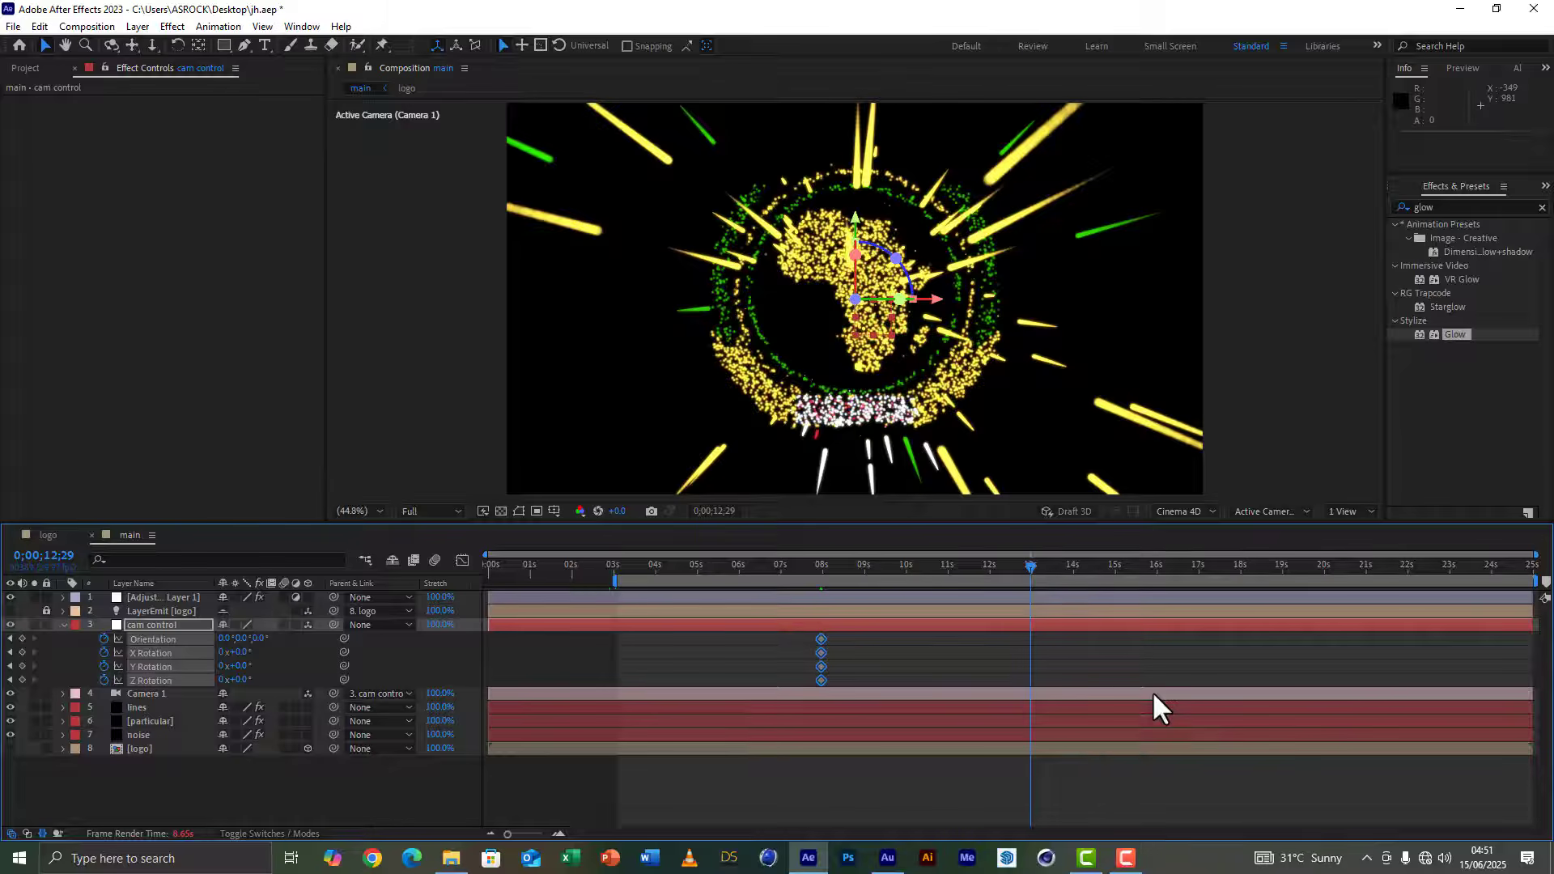
pyautogui.hotkey('shift', 'p')
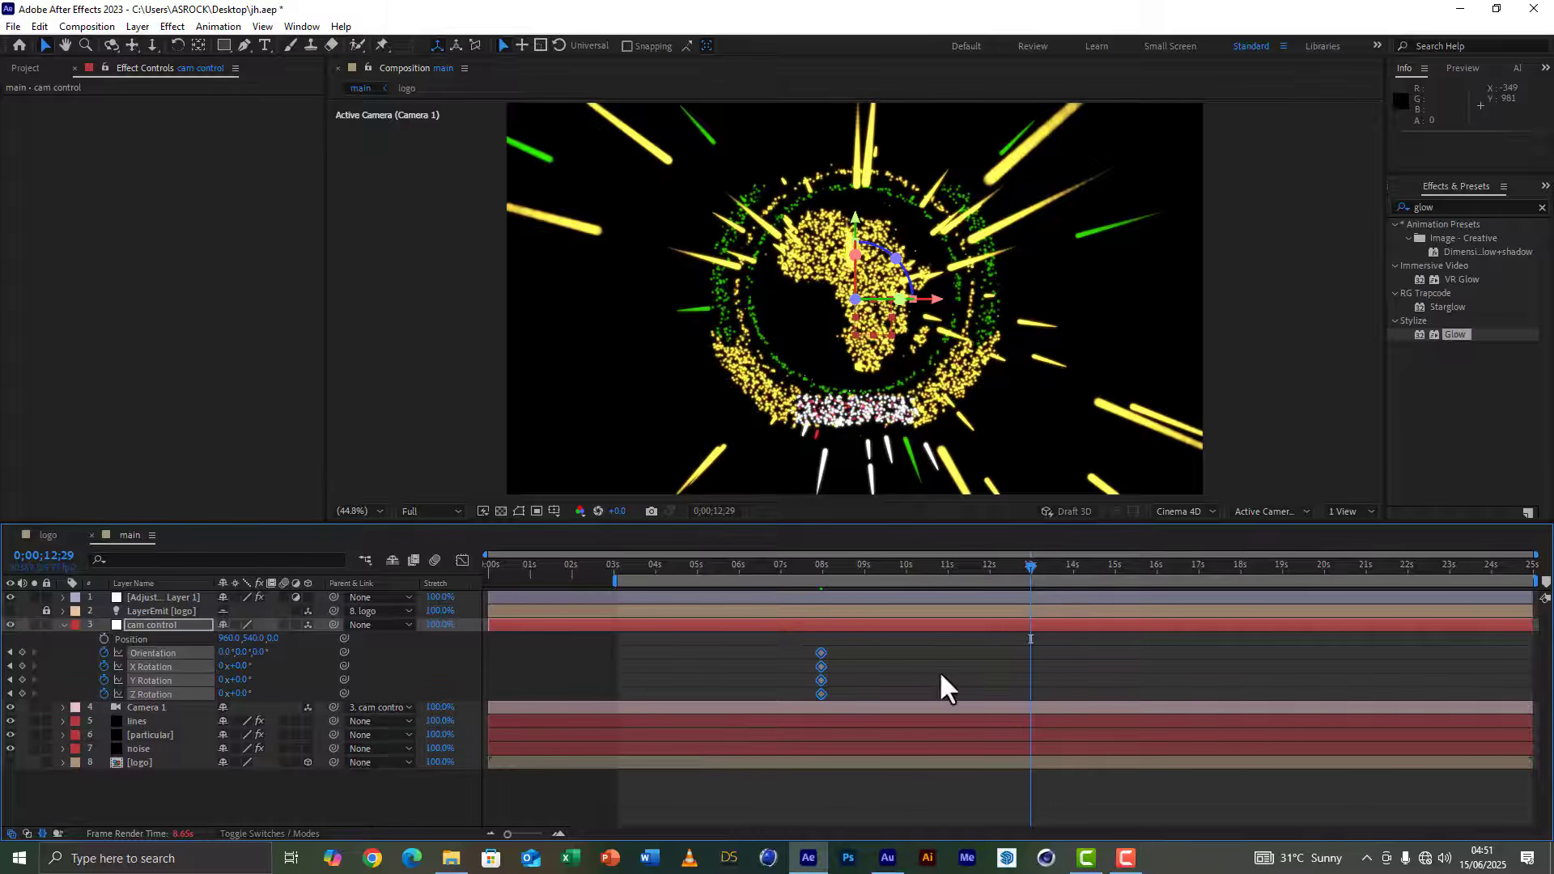
pyautogui.click(820, 565)
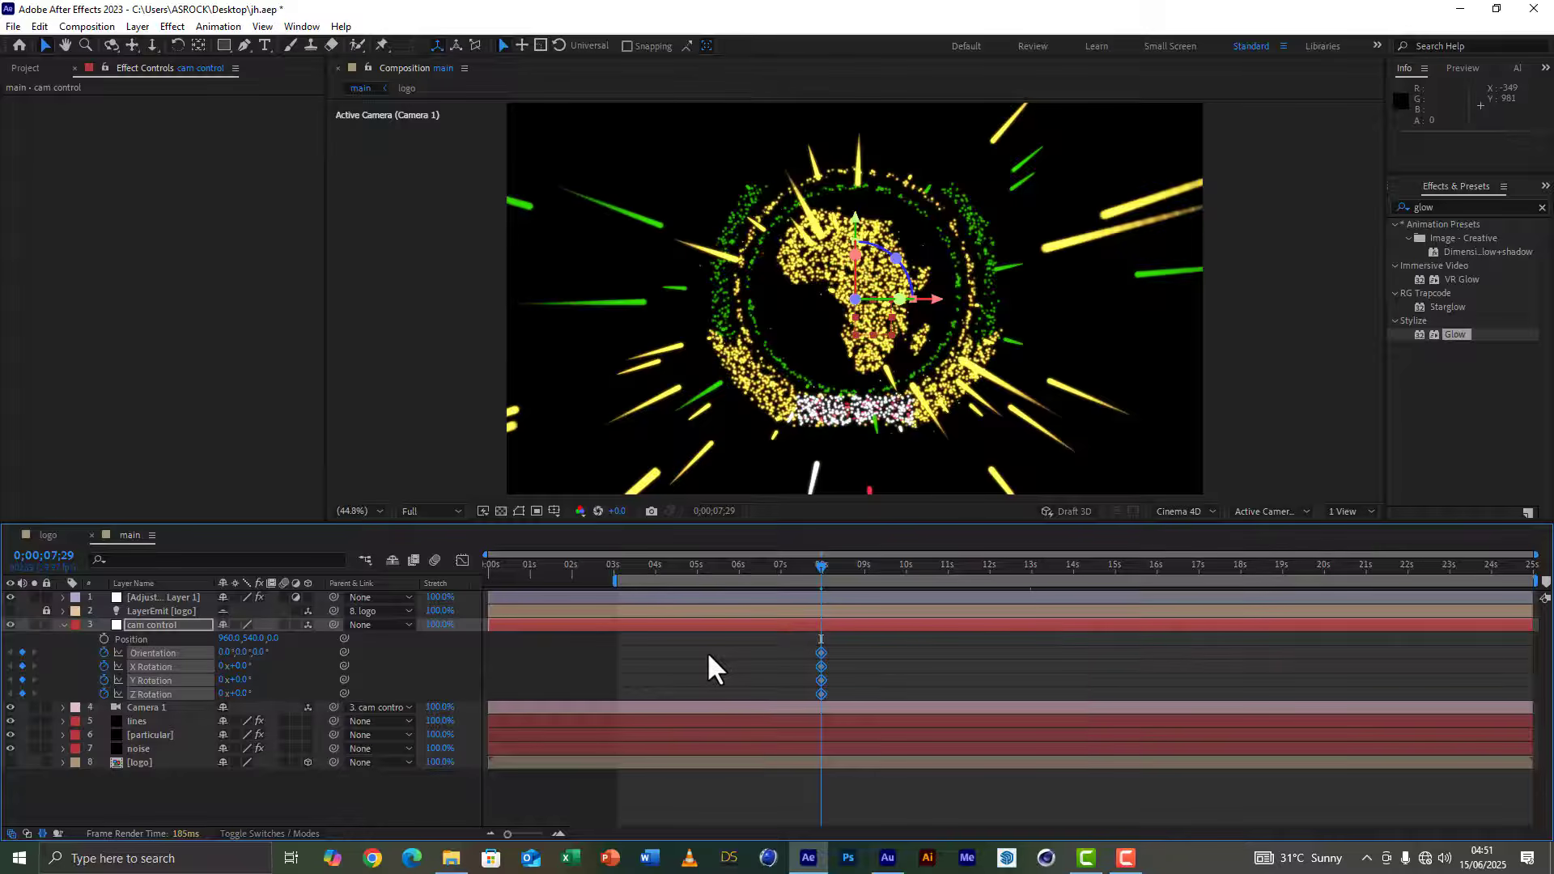
pyautogui.click(104, 639)
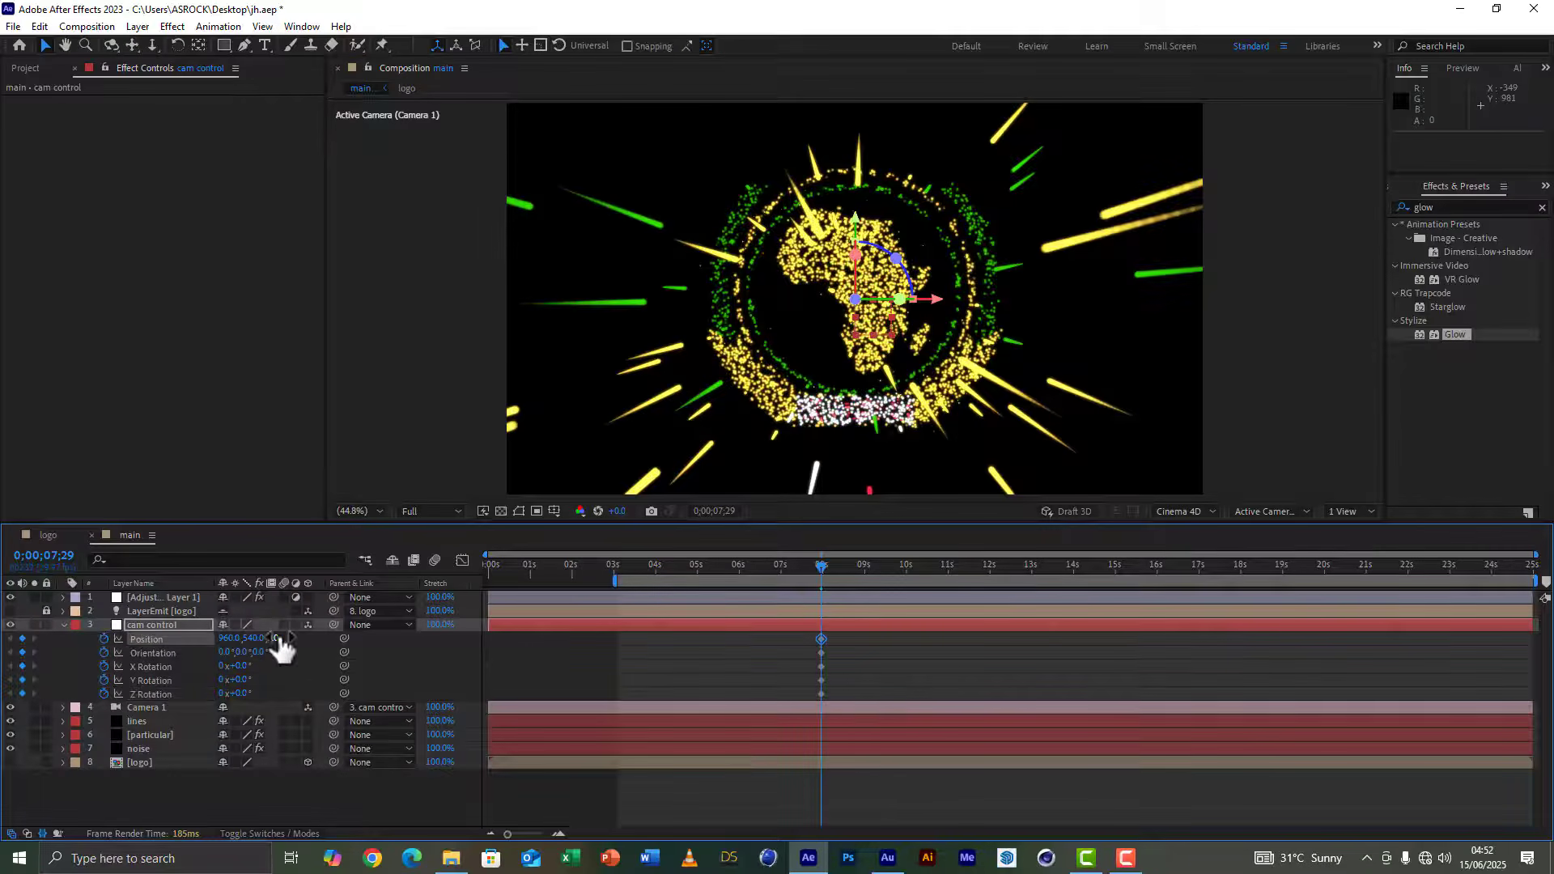
pyautogui.moveTo(279, 645); pyautogui.dragTo(415, 646)
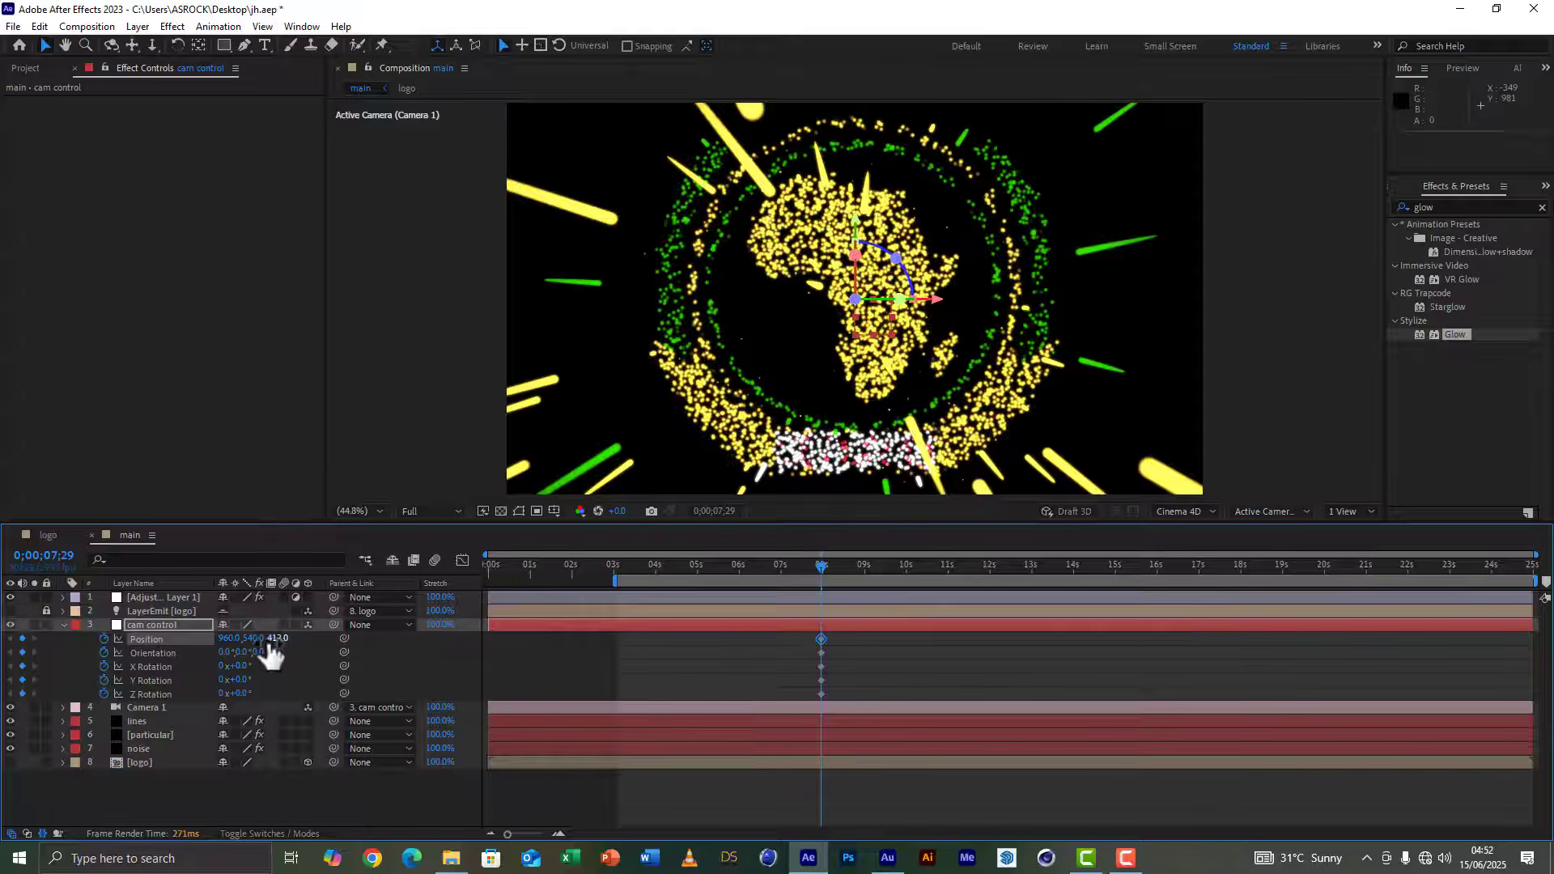
pyautogui.moveTo(274, 640); pyautogui.dragTo(311, 642)
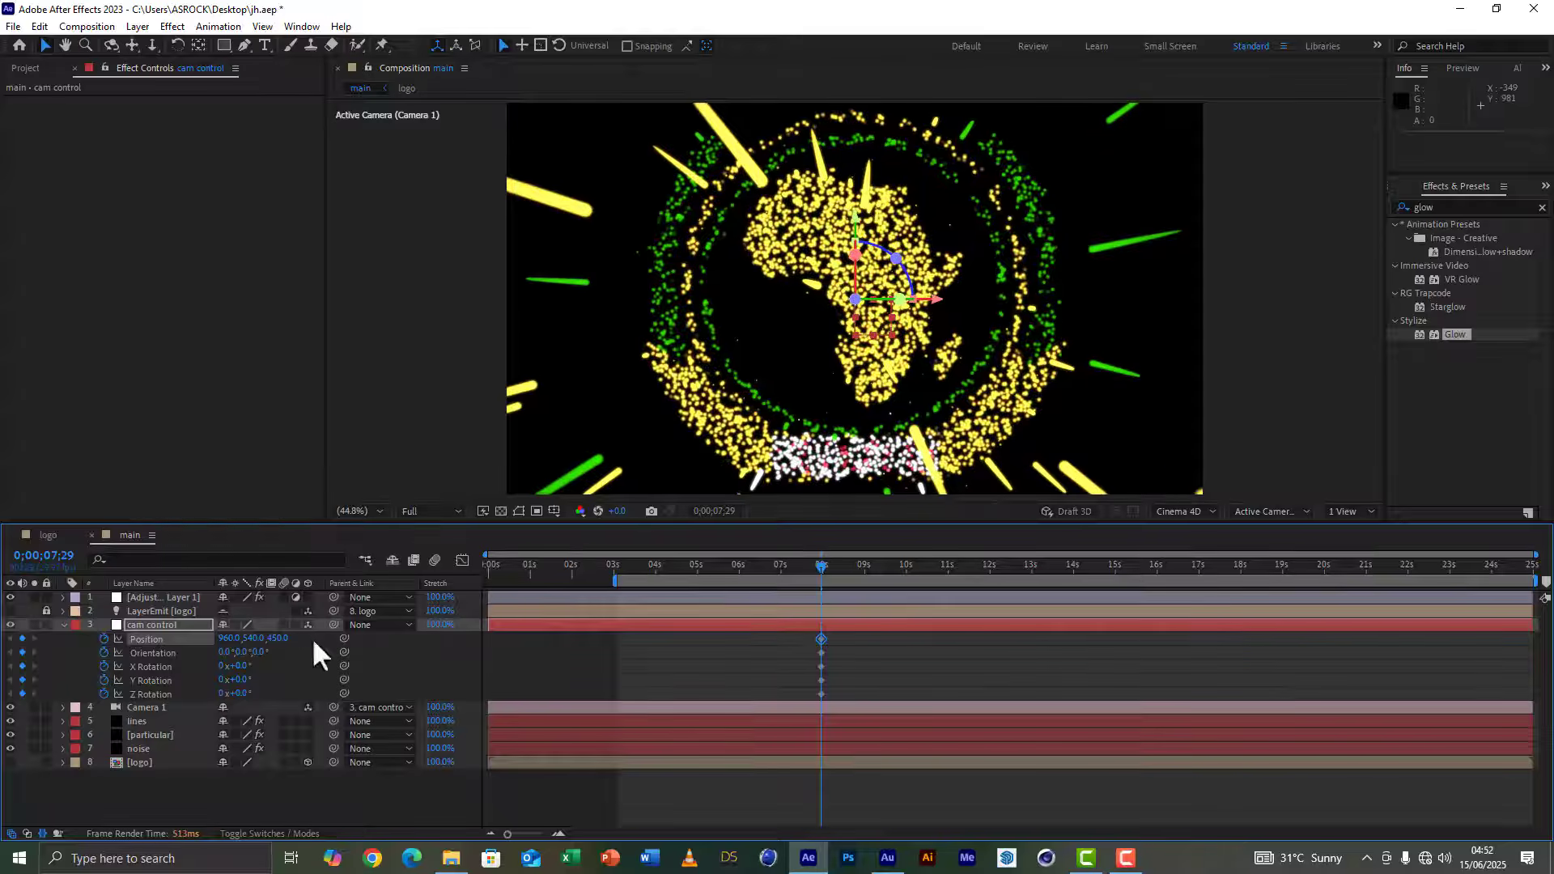
# Step: At 0;00;11;29, keyframe cam control's Z Position at about -80 to pull the camera back
pyautogui.click(987, 566)
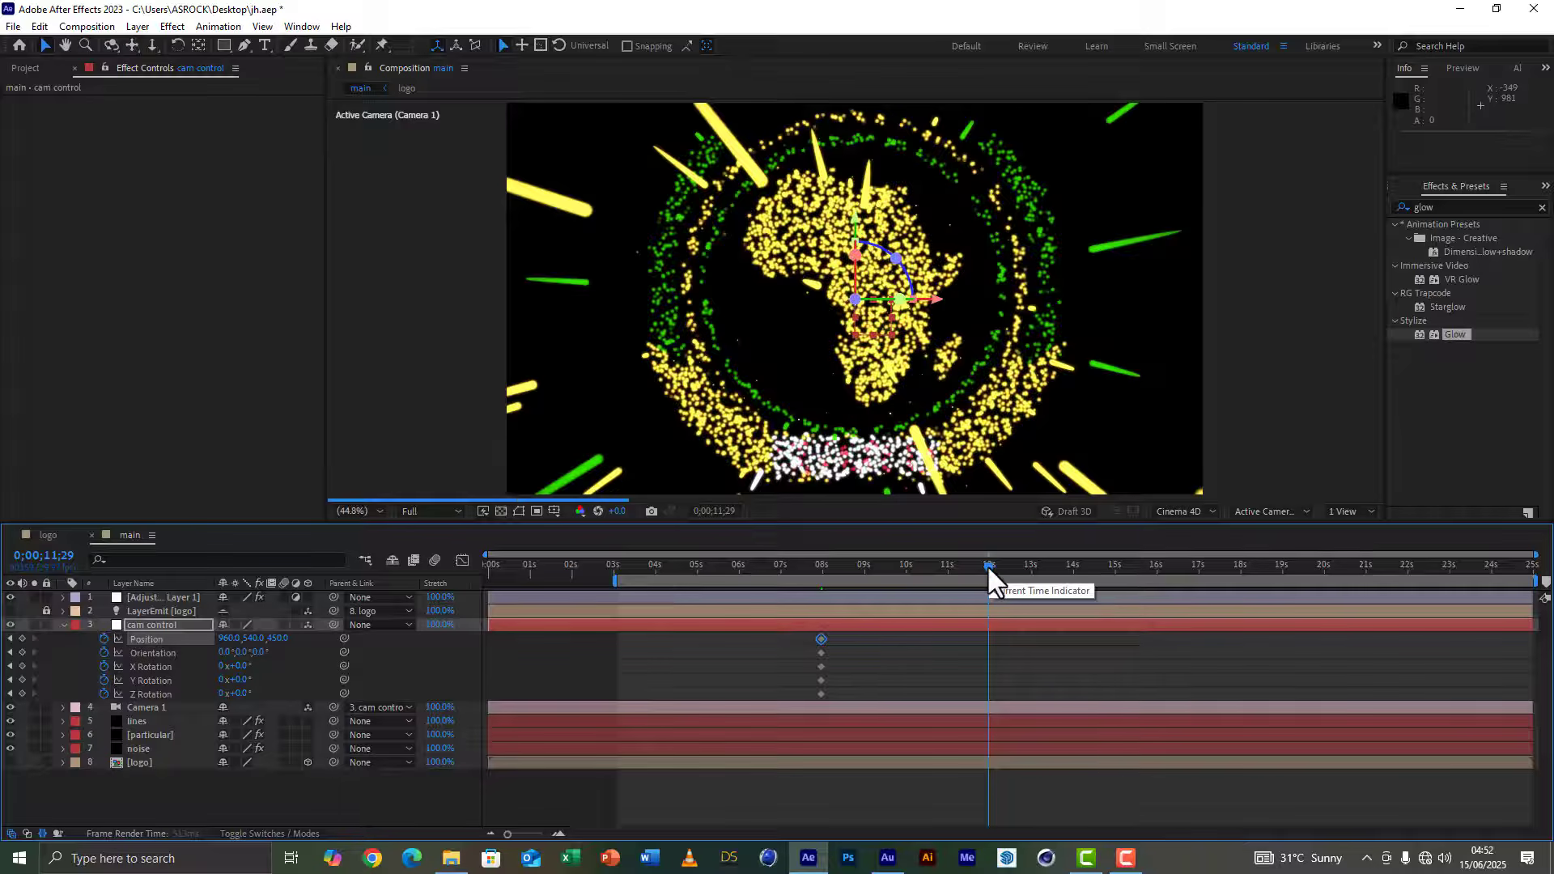
pyautogui.click(279, 639)
pyautogui.write('0')
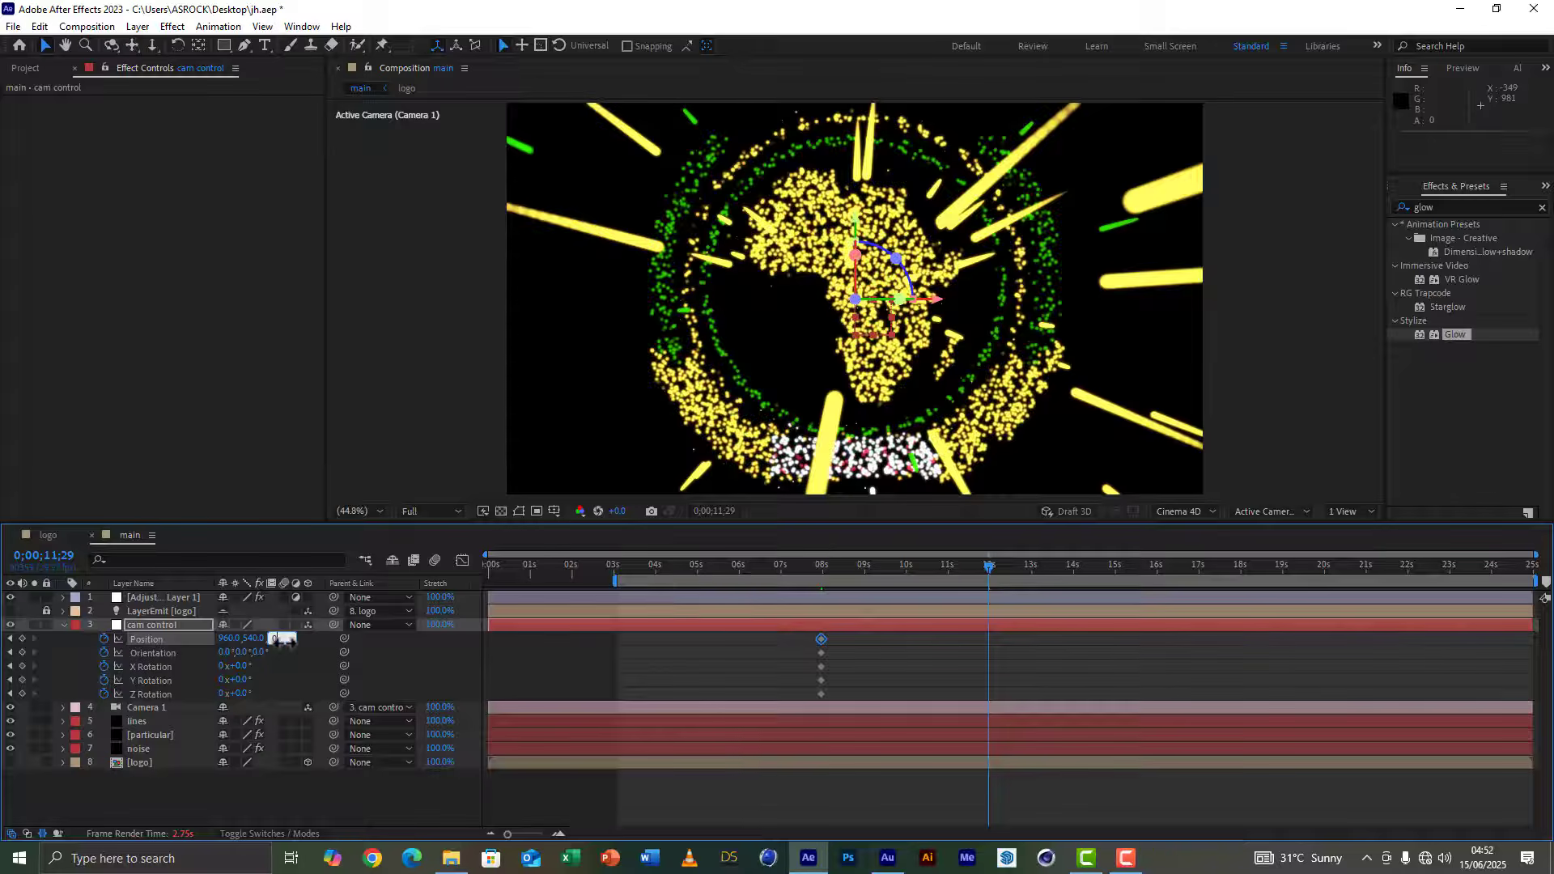
pyautogui.click(318, 636)
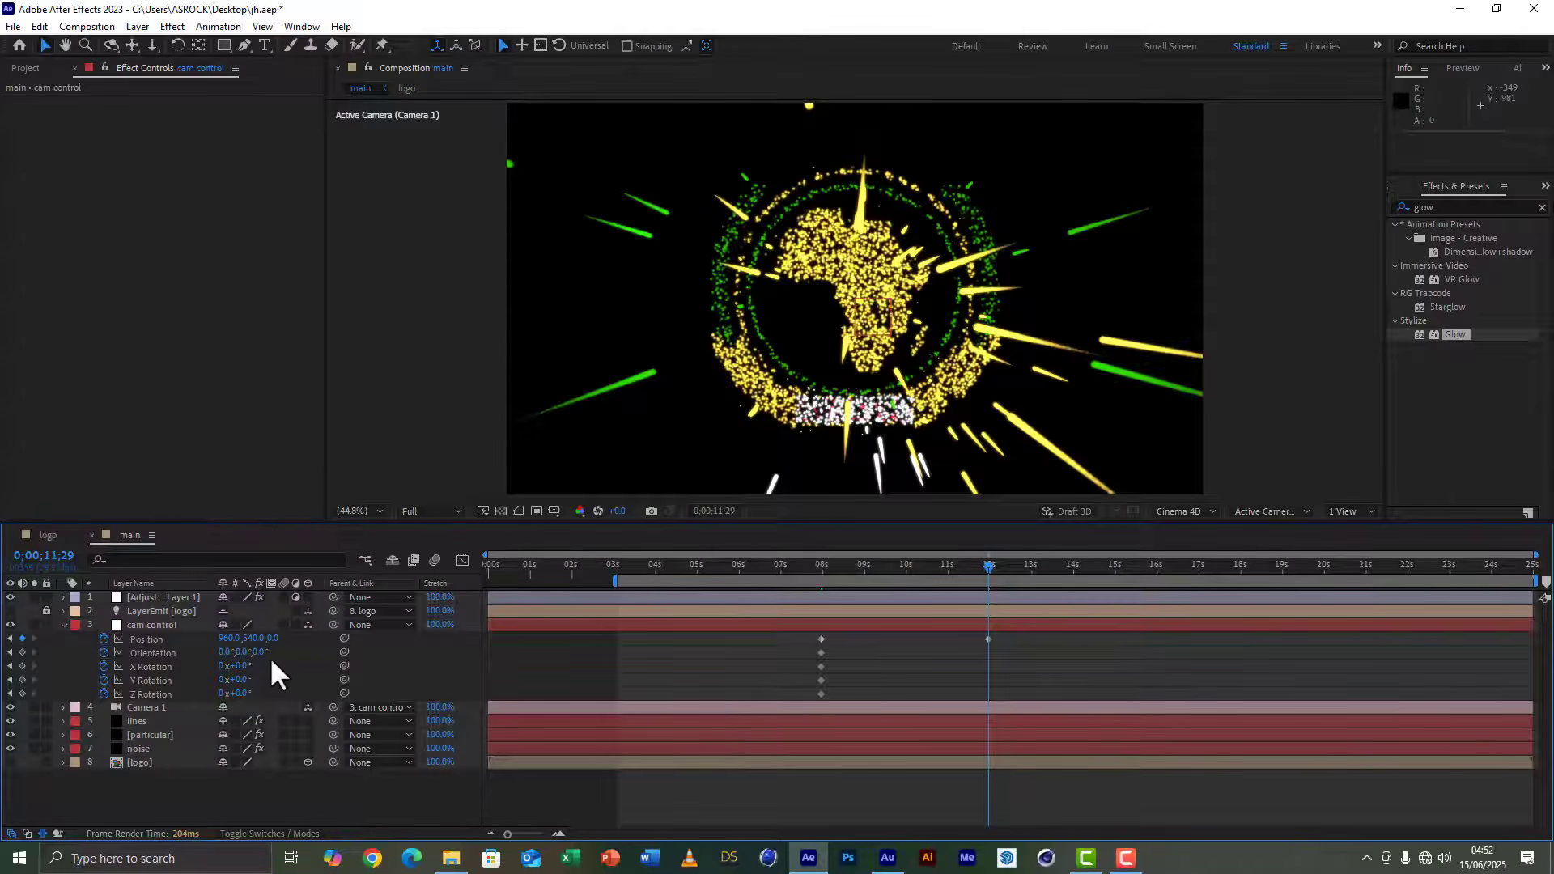
pyautogui.moveTo(274, 639); pyautogui.dragTo(246, 645)
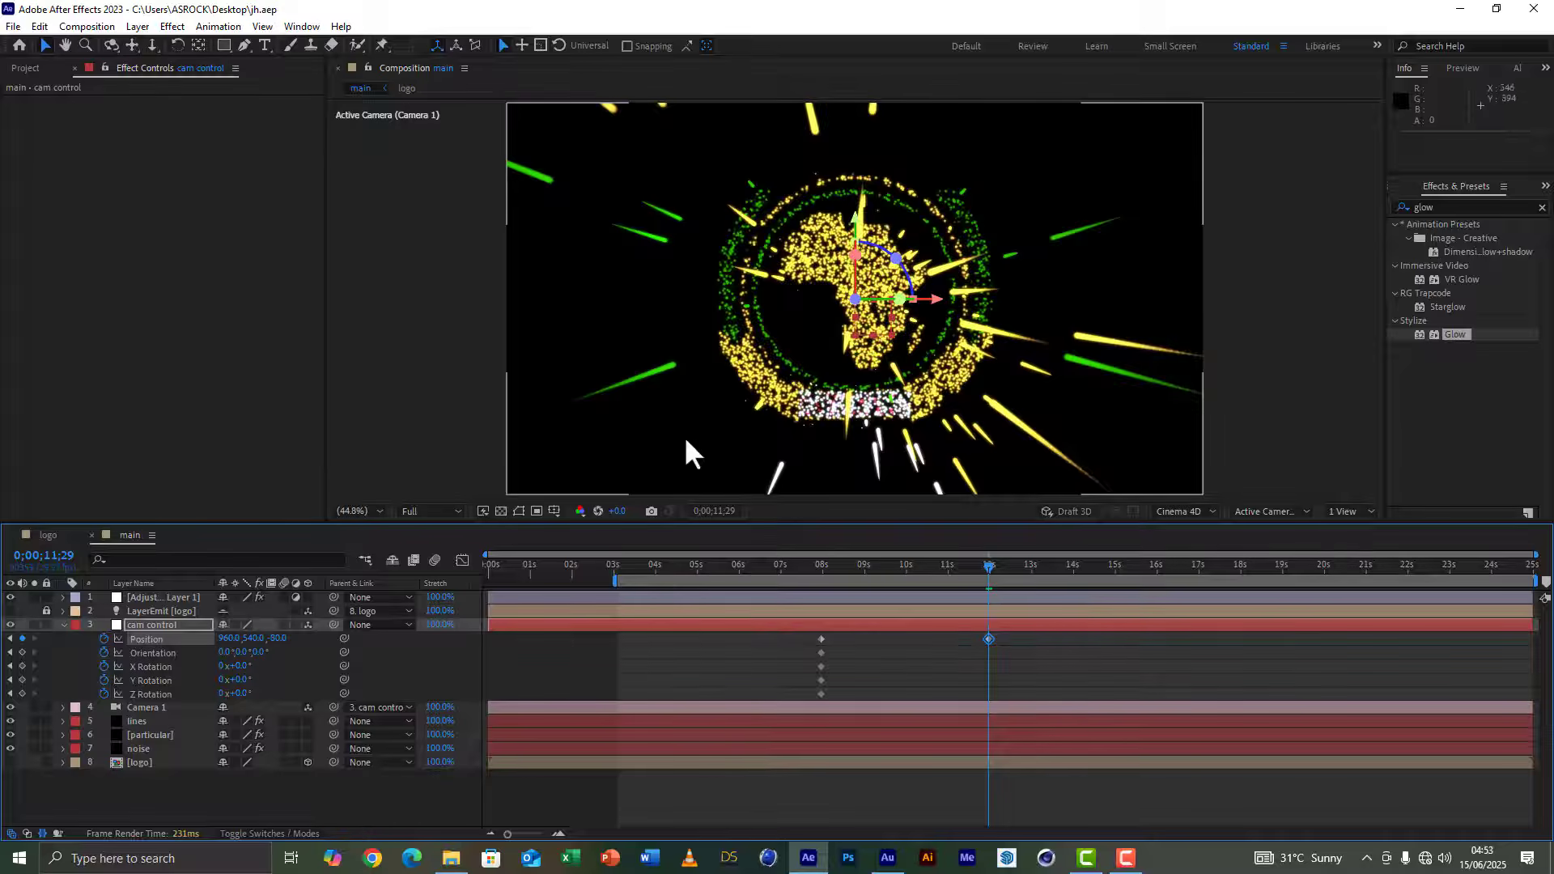
# Step: At 0;00;03;06, keyframe cam control's Y Rotation at -90° to view the logo from the side
pyautogui.click(620, 565)
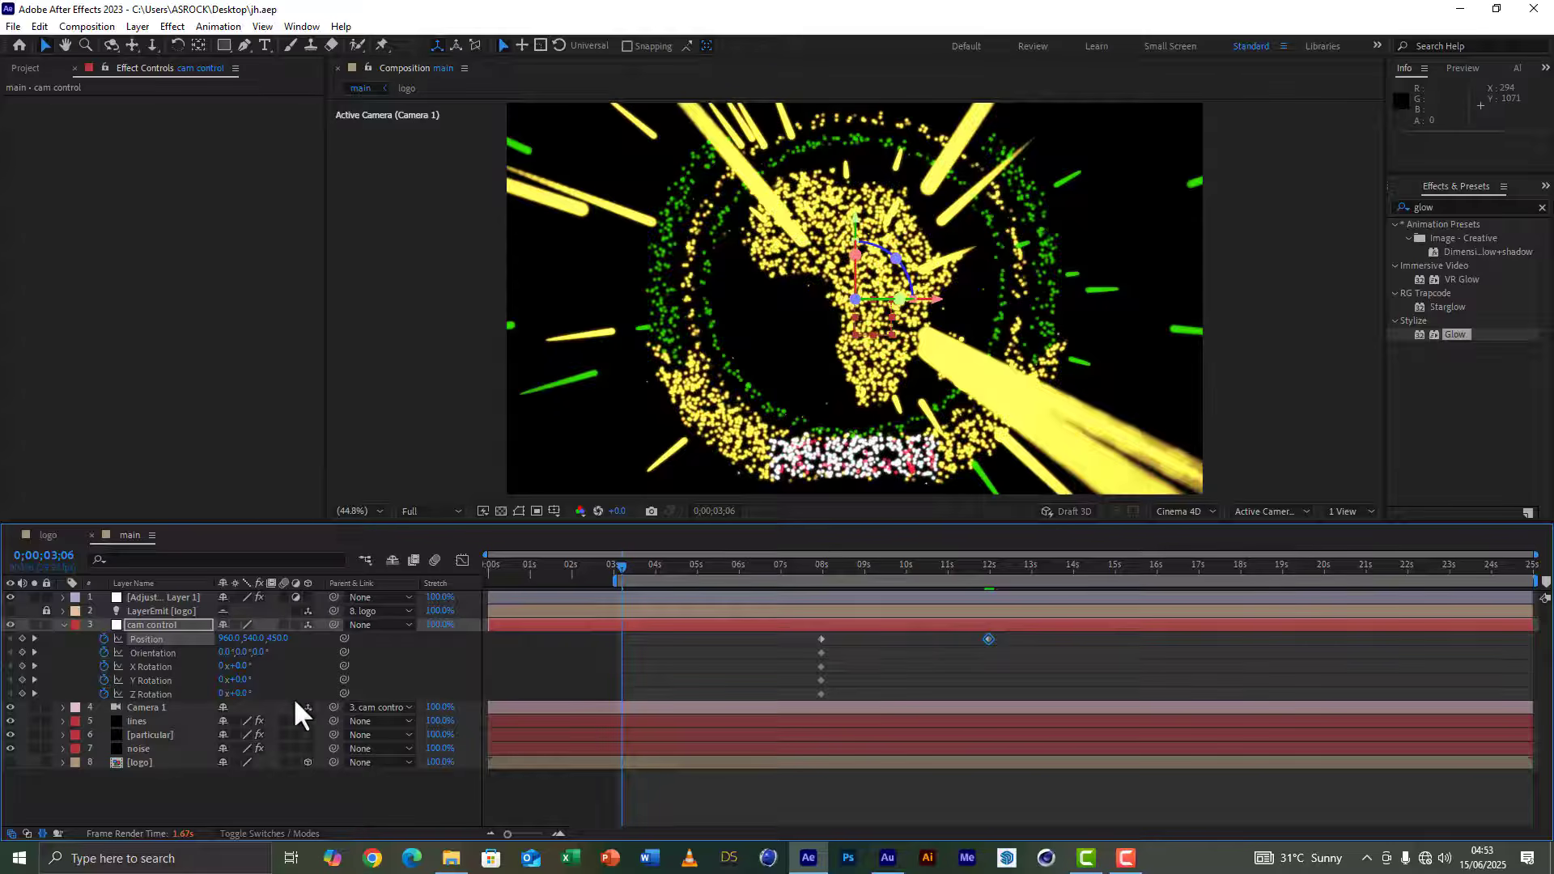
pyautogui.moveTo(243, 680); pyautogui.dragTo(193, 677)
pyautogui.click(239, 680)
pyautogui.write('-90')
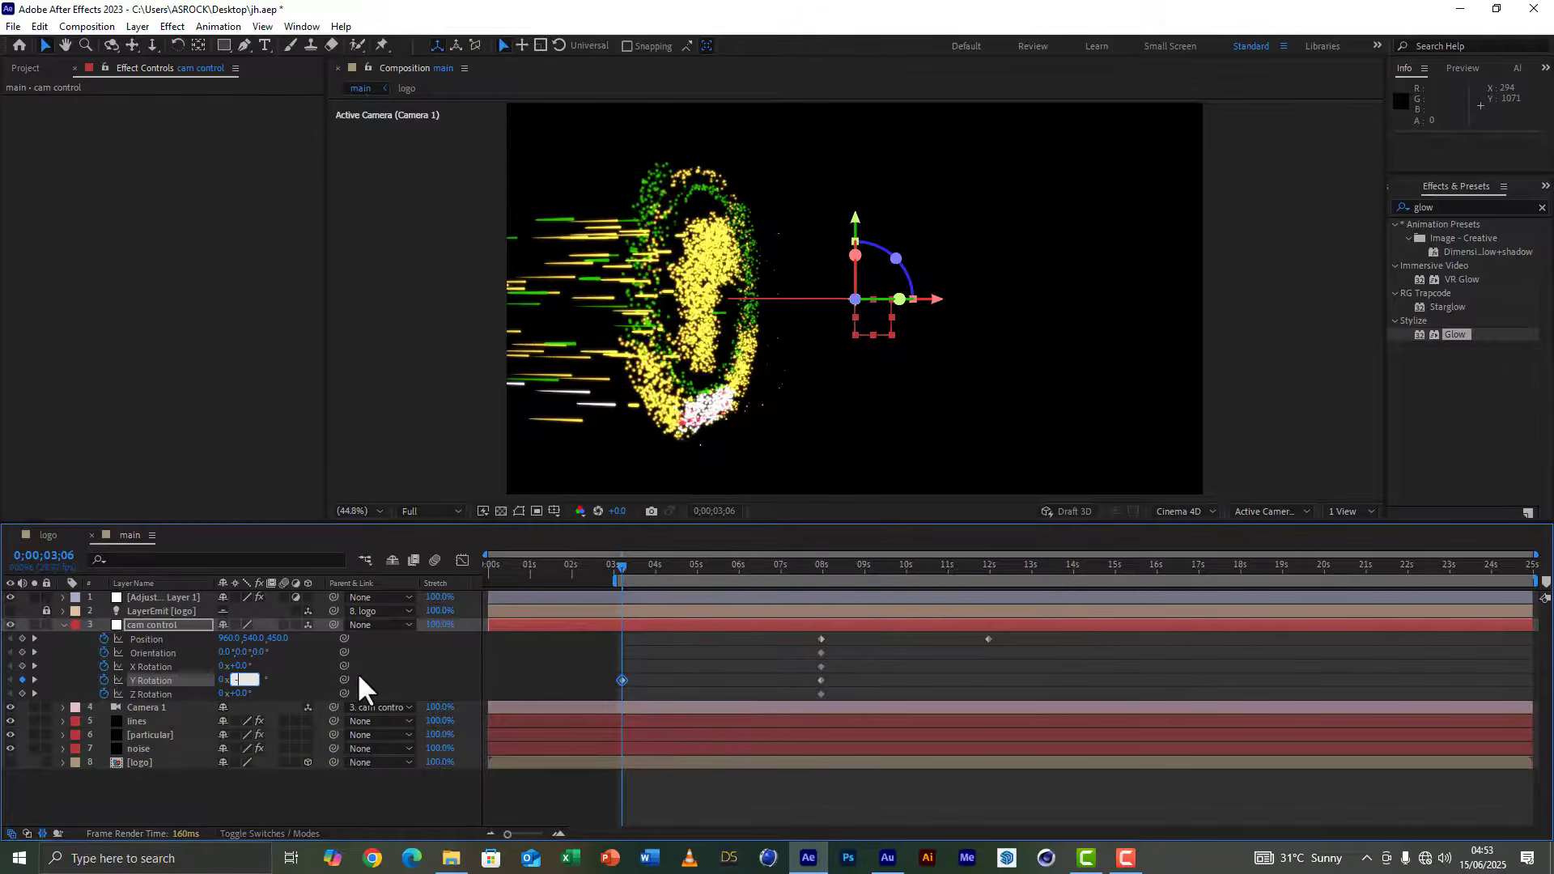
pyautogui.click(287, 659)
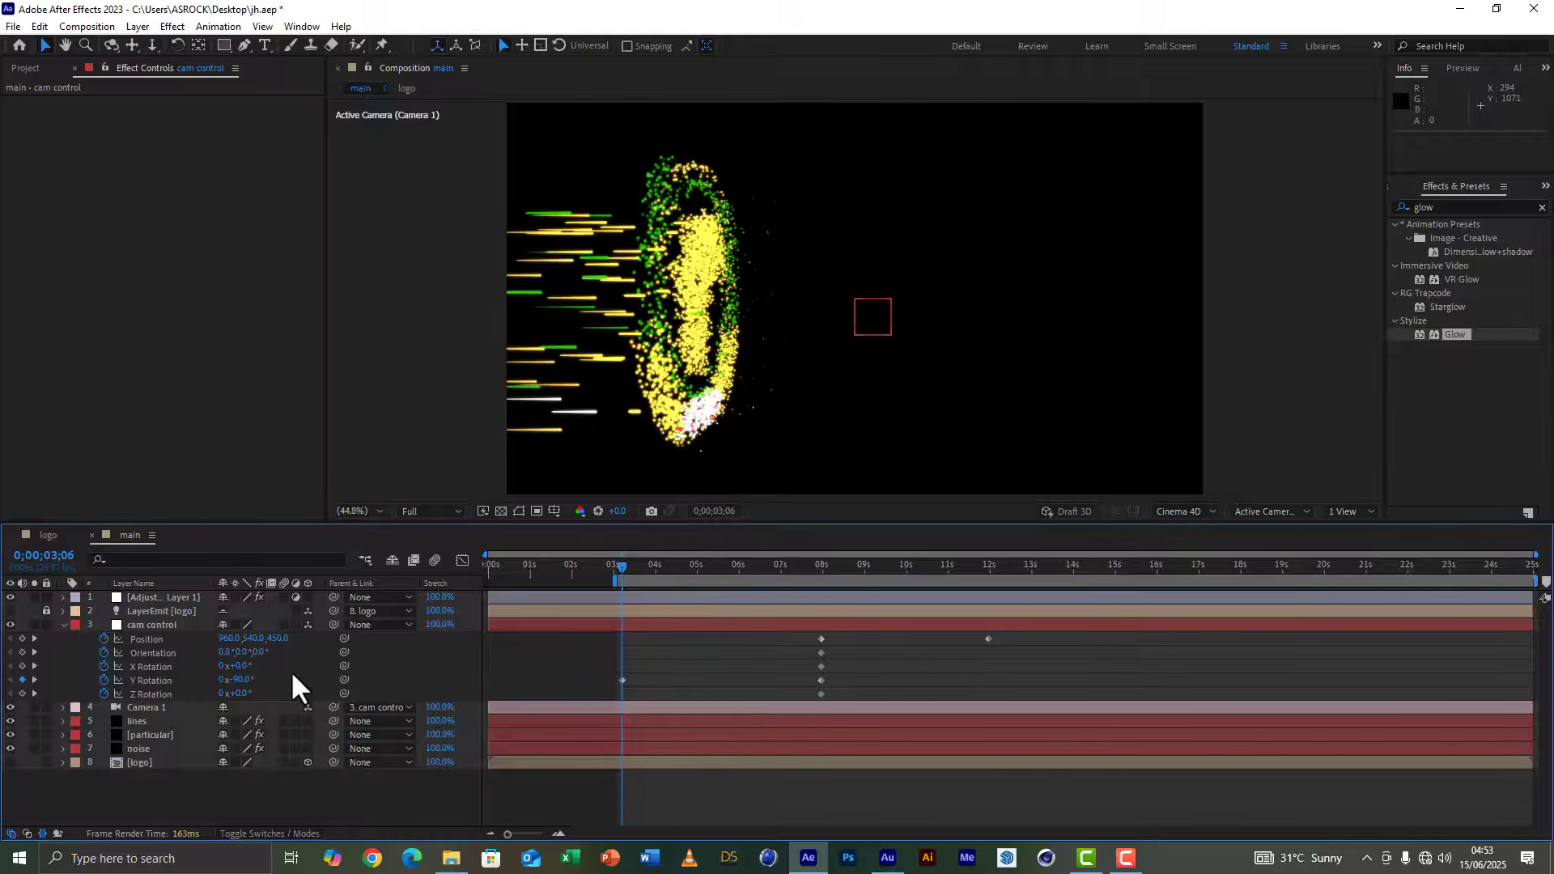
pyautogui.write('450')
pyautogui.press('Return')
pyautogui.click(168, 625)
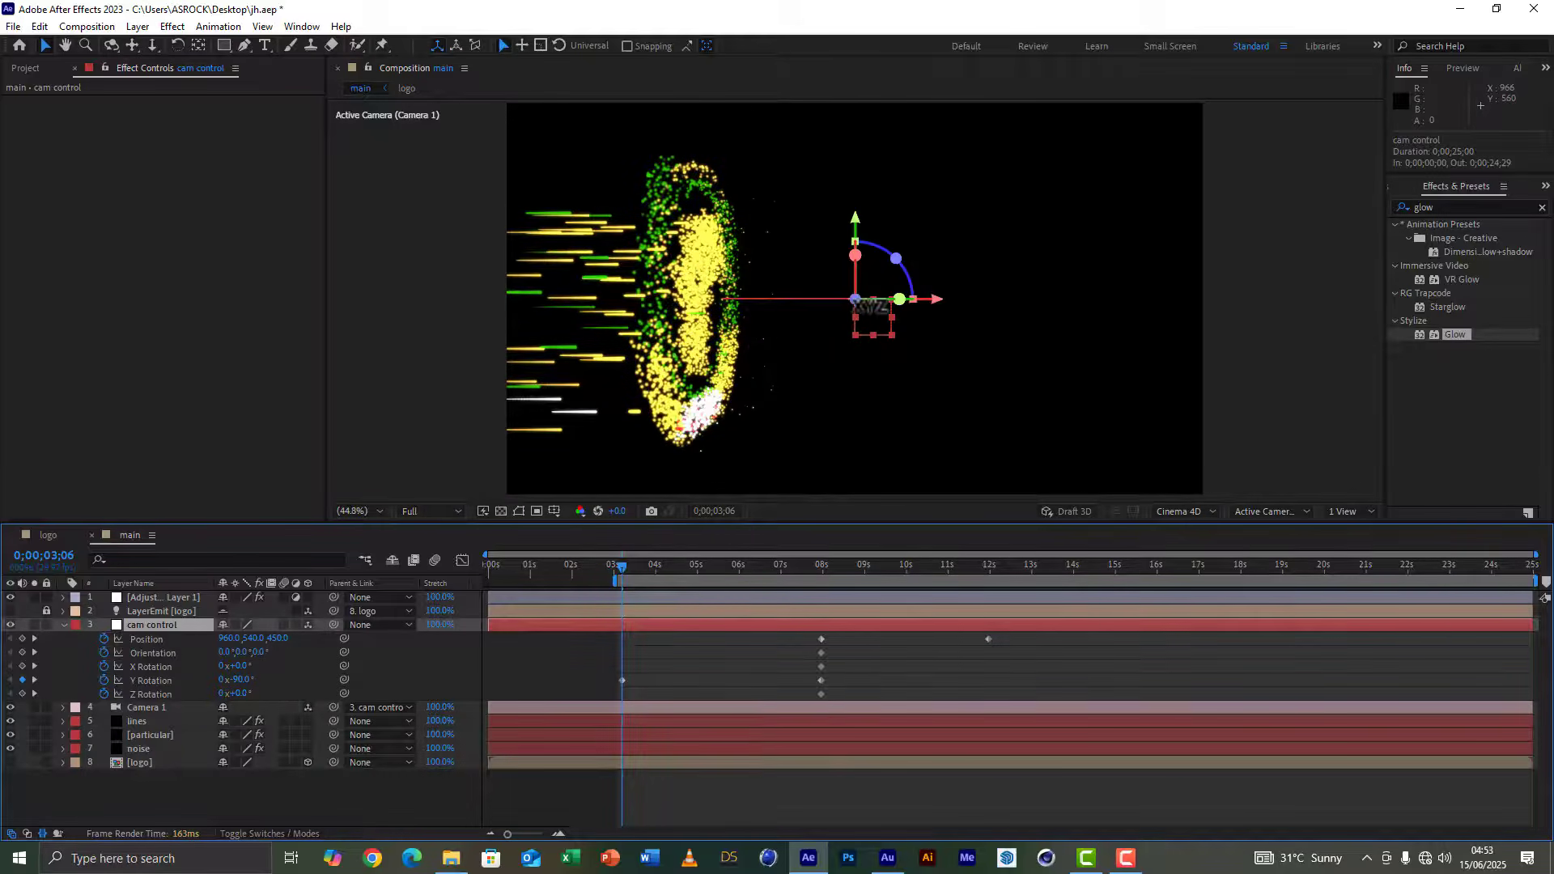
# Step: At 0;00;03;06, move cam control among the streaking lines, to a Position of about -10.7, 540, -661
pyautogui.moveTo(859, 301); pyautogui.dragTo(988, 295)
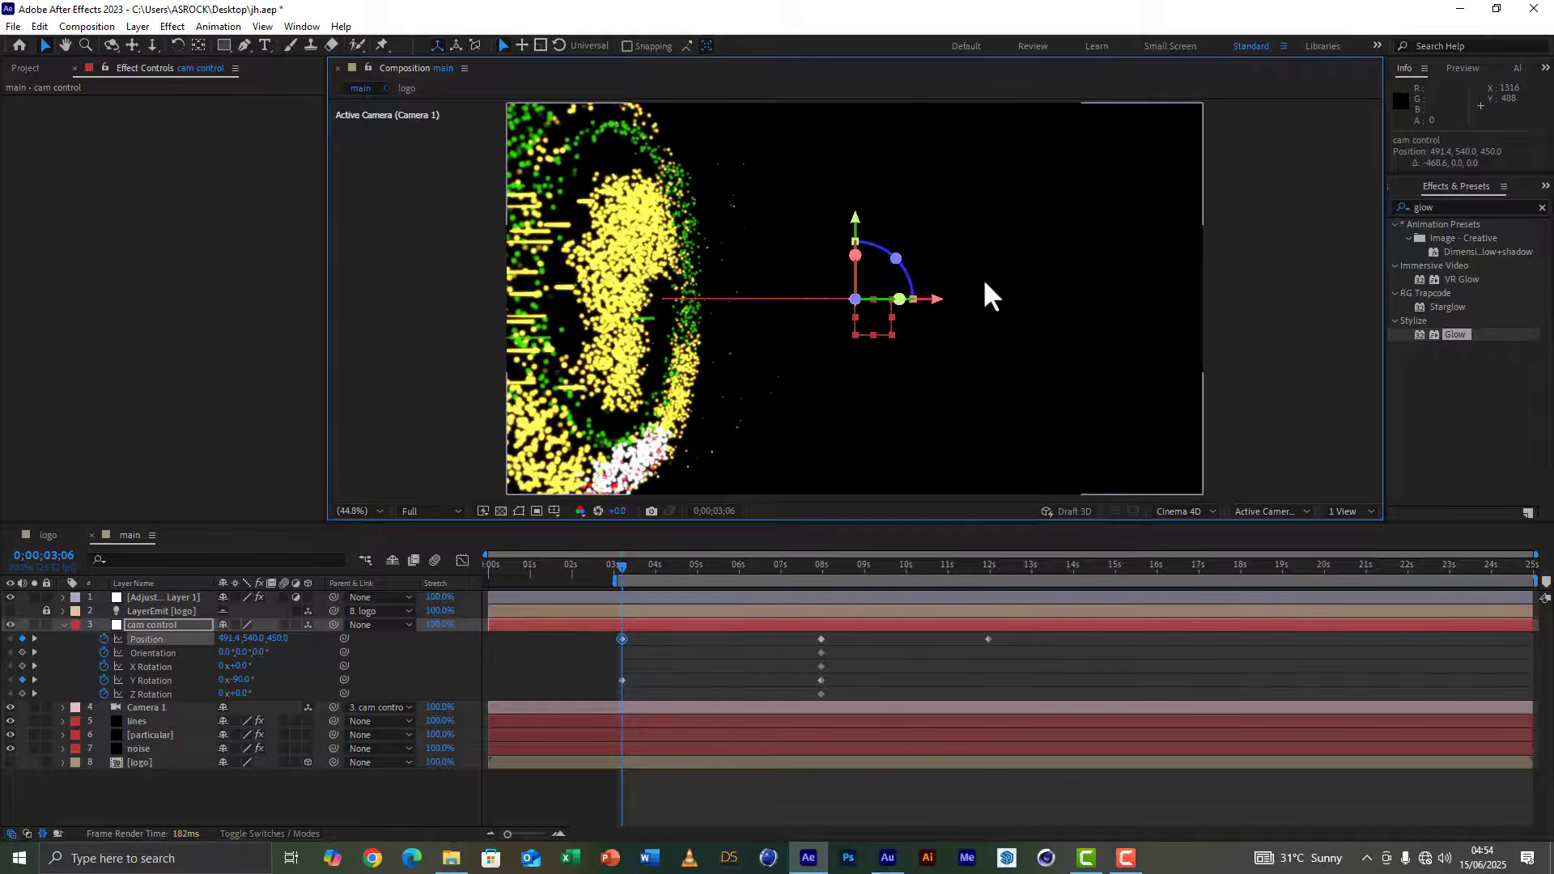
pyautogui.moveTo(856, 299)
pyautogui.mouseDown()
pyautogui.moveTo(996, 132)
pyautogui.moveTo(923, 307)
pyautogui.moveTo(883, 304)
pyautogui.mouseUp()
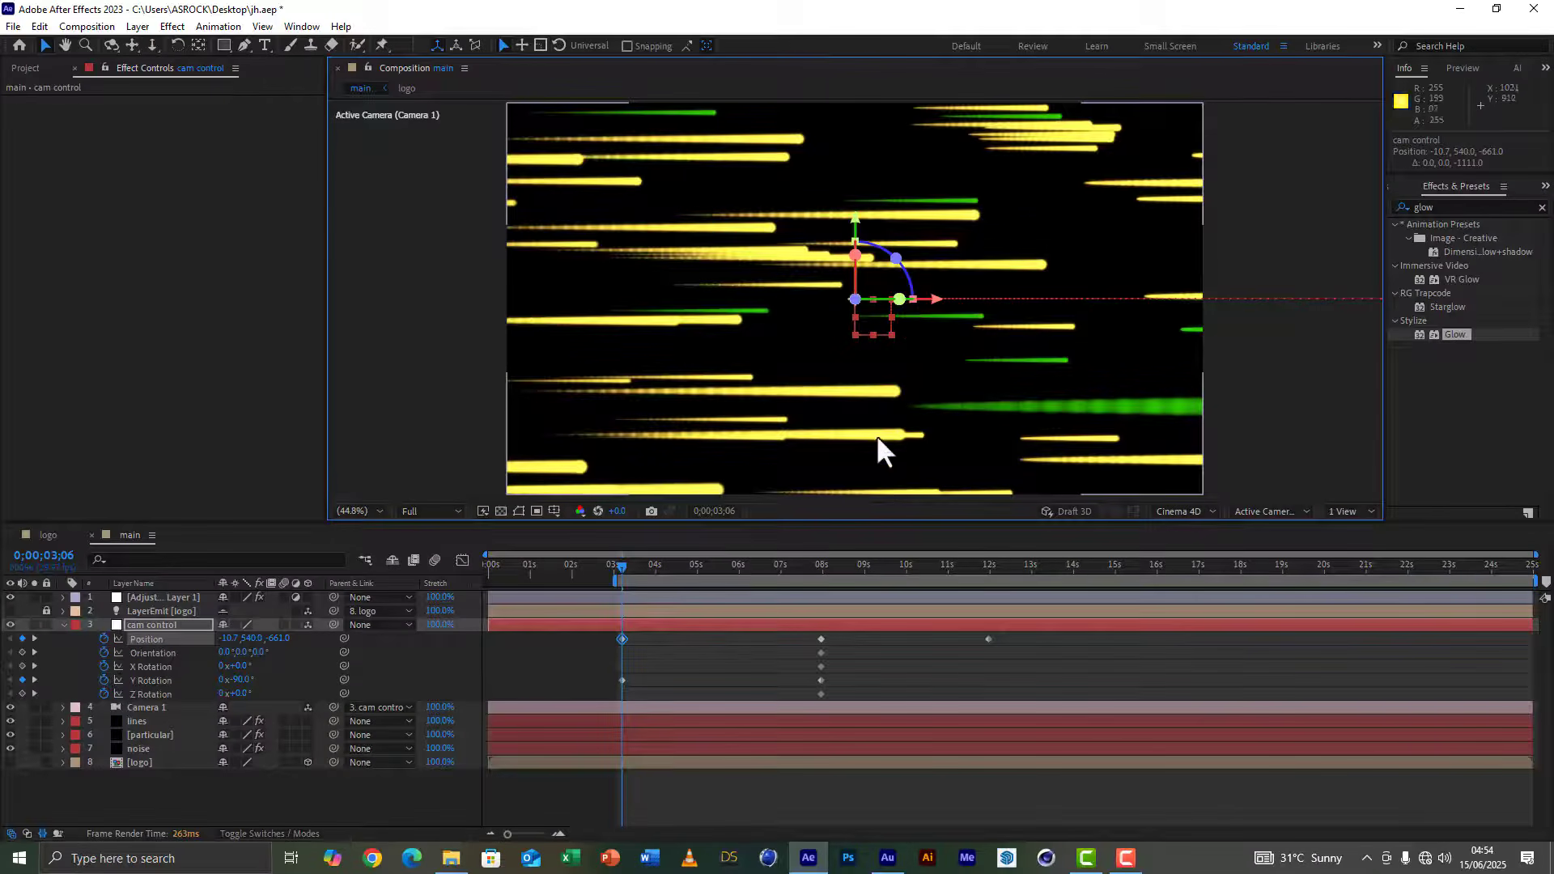
# Step: Keyframe cam control's Orientation, X Rotation and Z Rotation at 0;00;03;06 and save the project
pyautogui.click(22, 652)
pyautogui.click(22, 666)
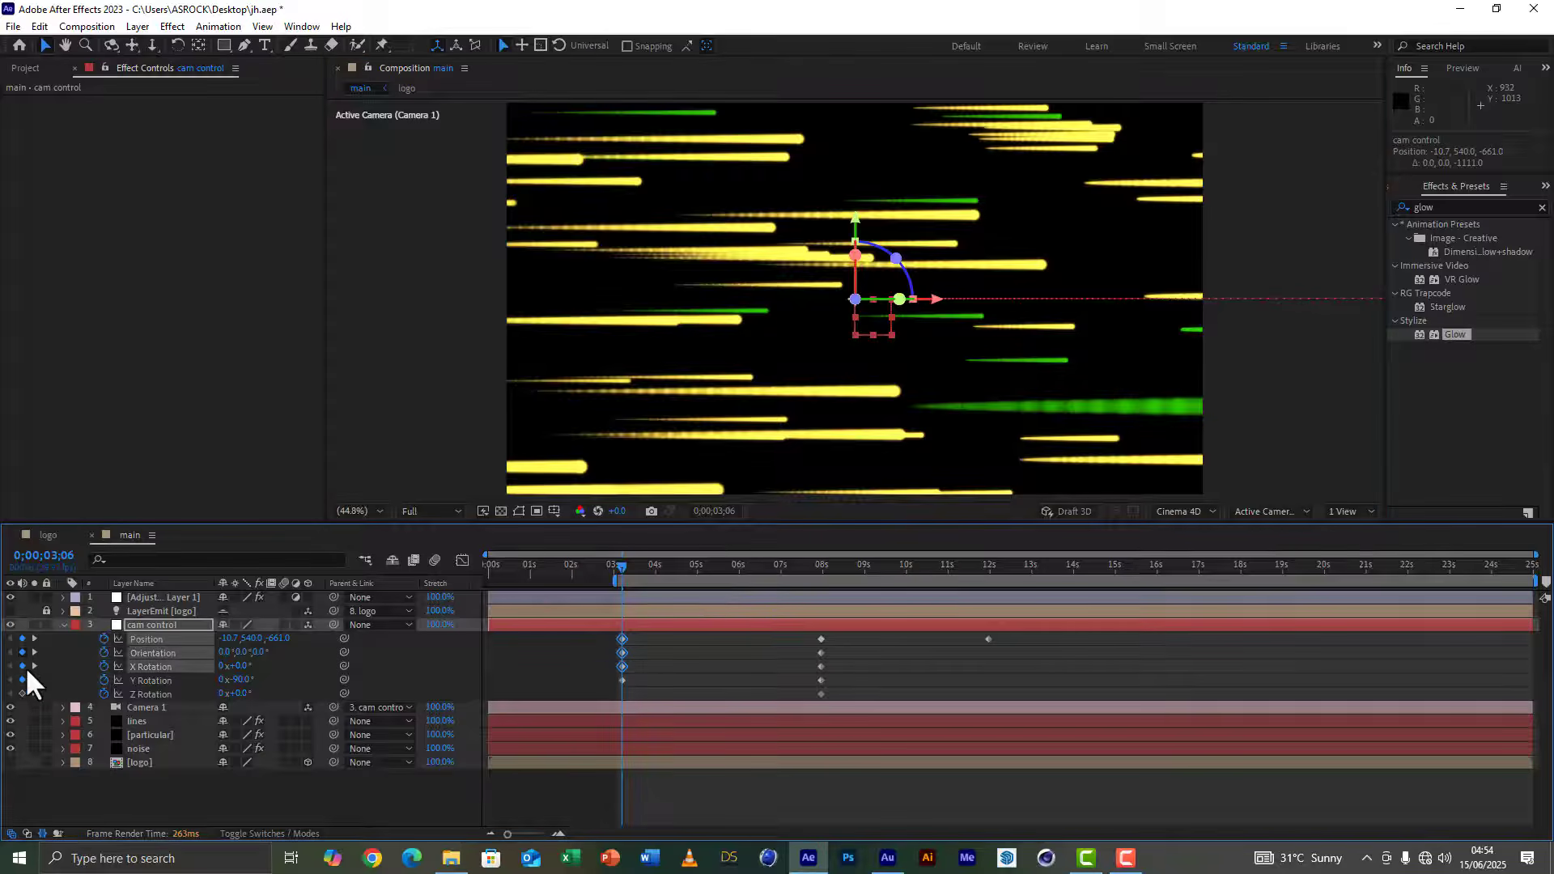
pyautogui.click(22, 693)
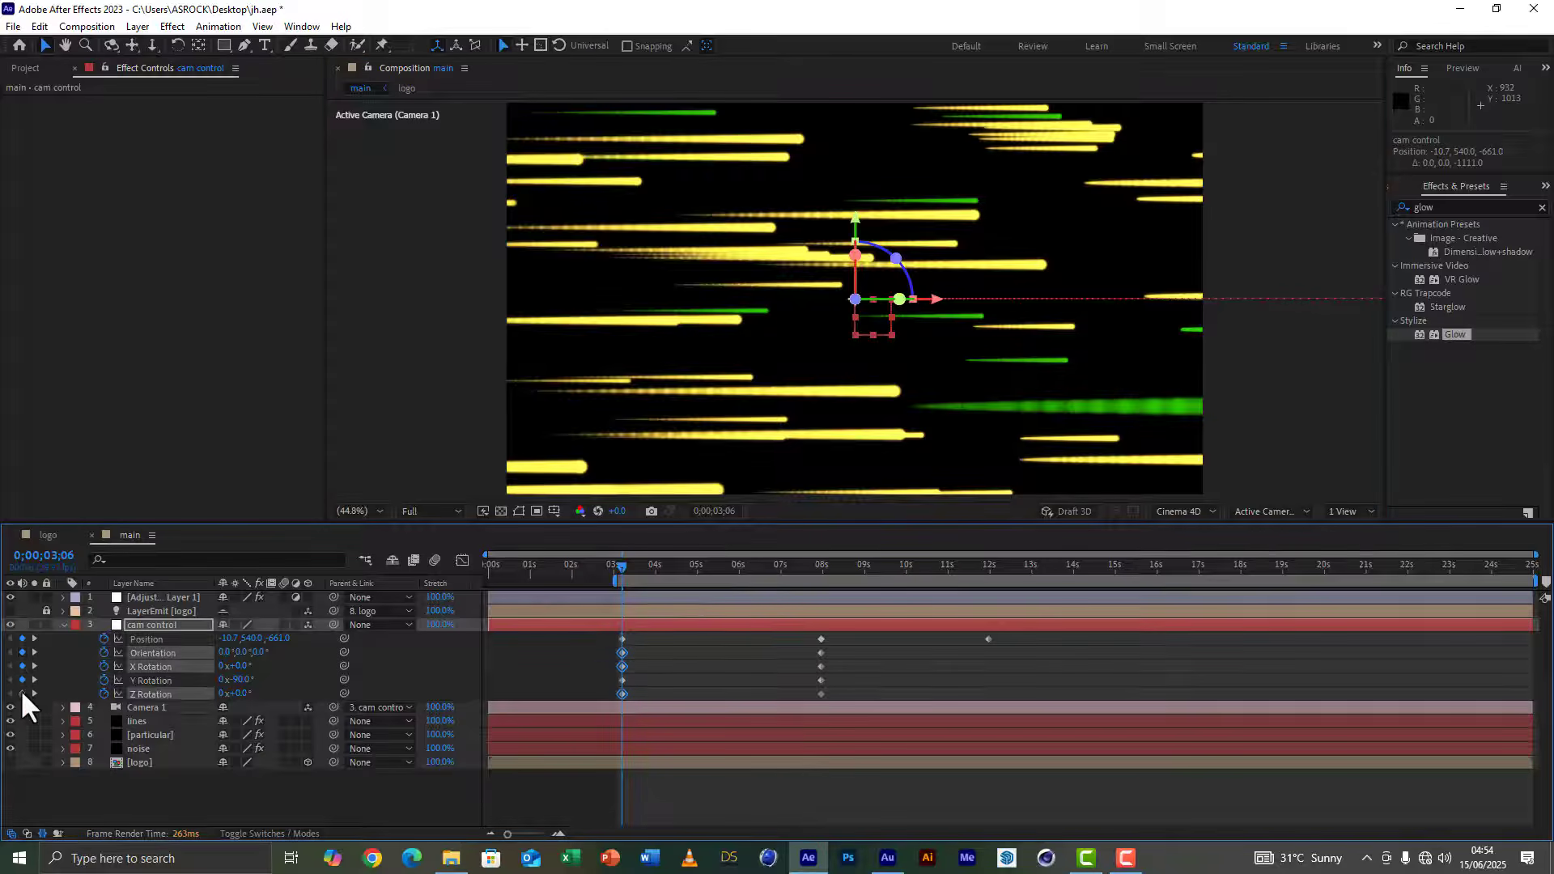
pyautogui.click(24, 24)
pyautogui.click(34, 162)
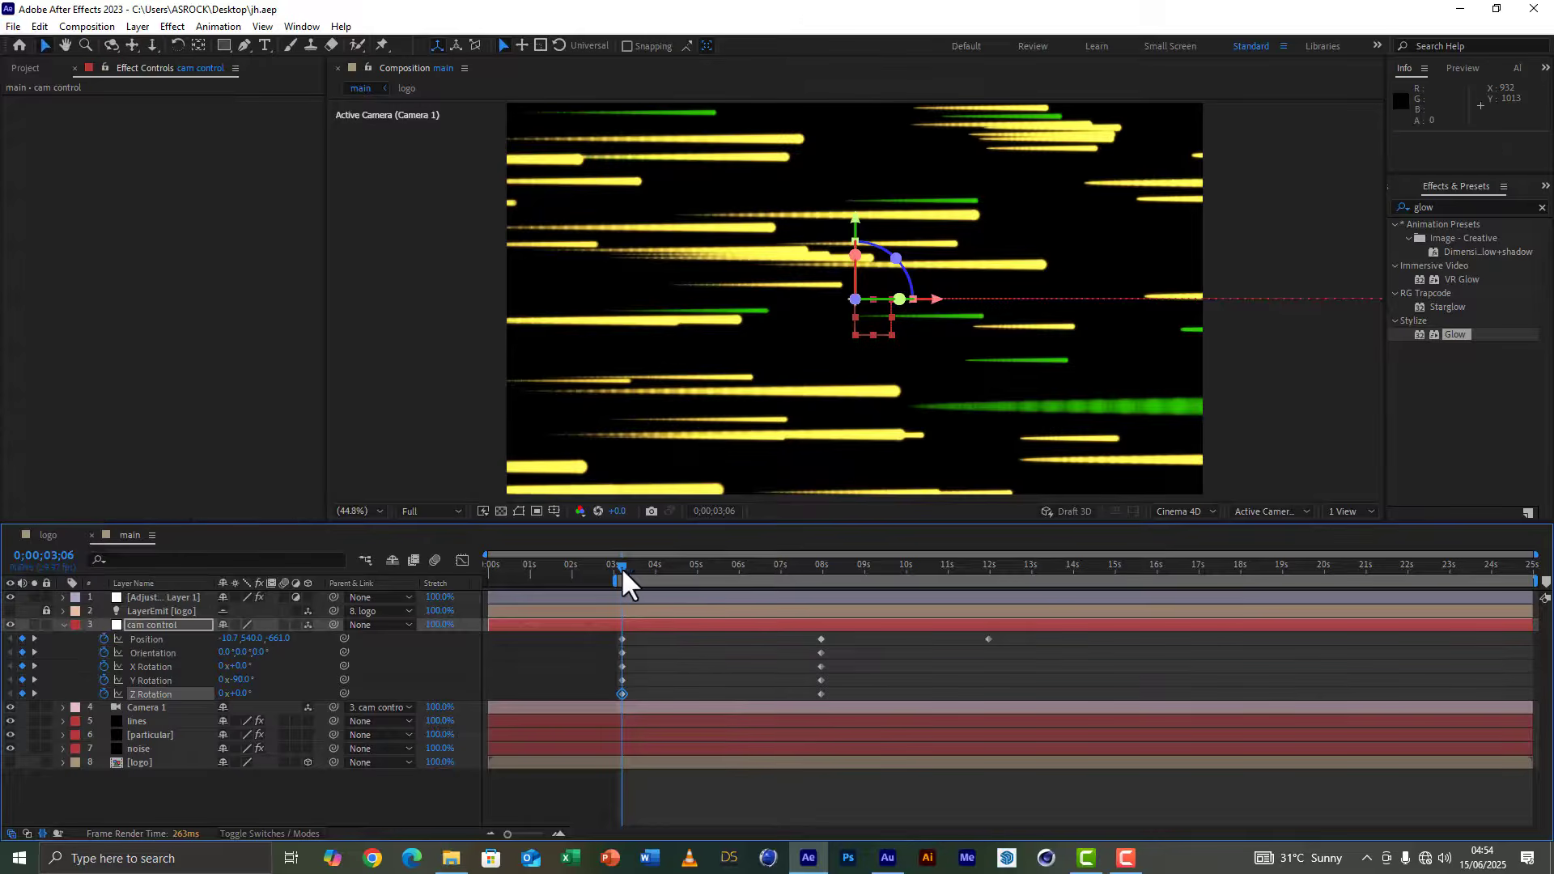
# Step: Preview the camera move from 0;00;03;04 and check the framing between 0;00;04;00 and 0;00;05;07
pyautogui.moveTo(623, 565)
pyautogui.mouseDown()
pyautogui.moveTo(690, 568)
pyautogui.moveTo(620, 575)
pyautogui.mouseUp()
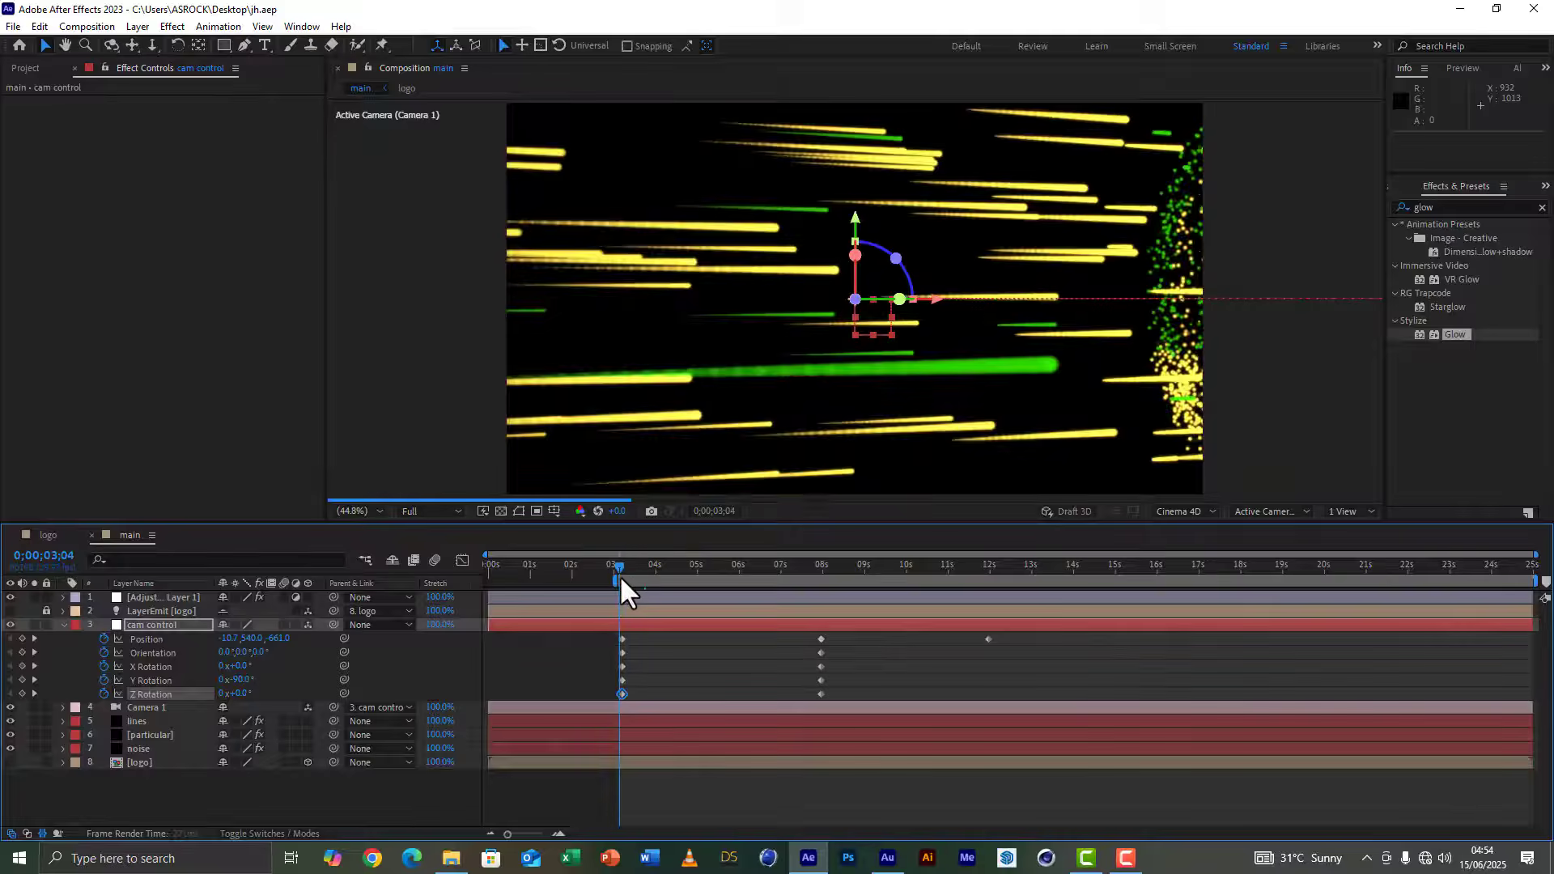
pyautogui.press('space')
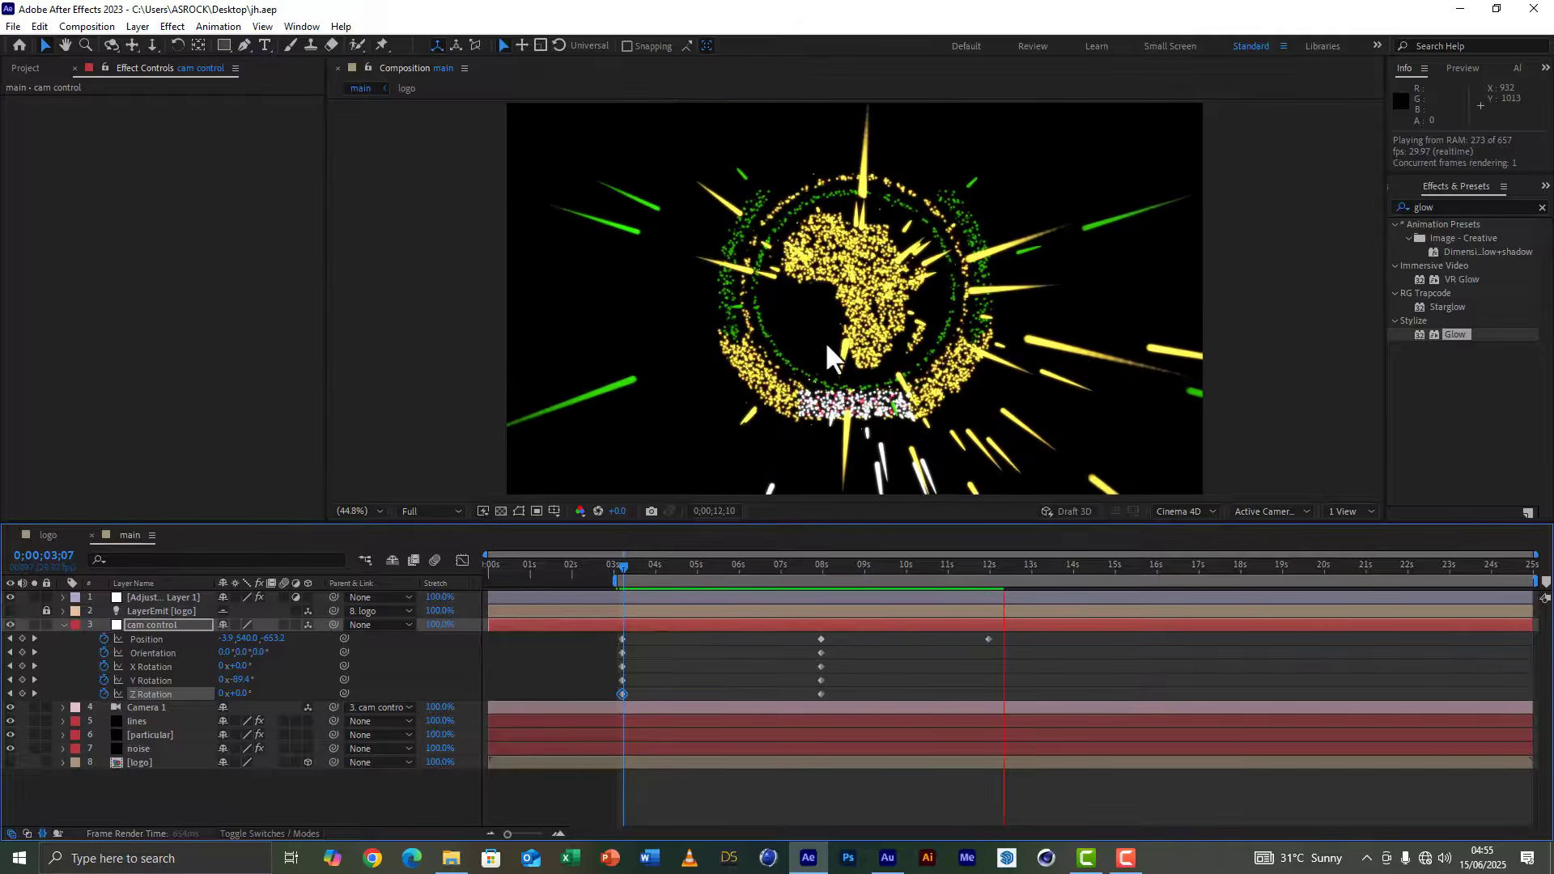
pyautogui.press('space')
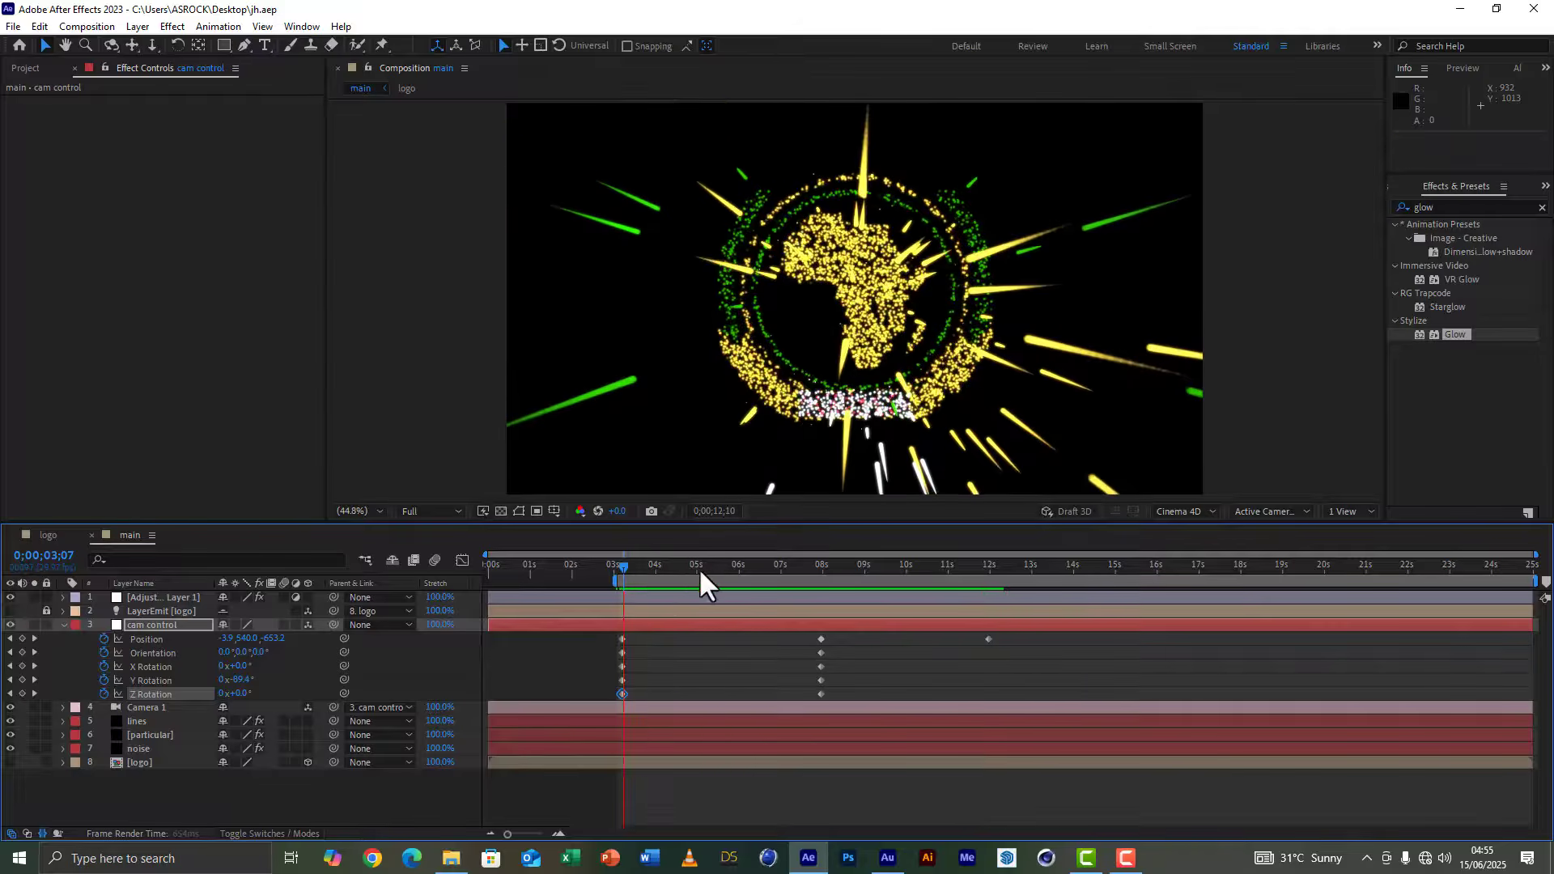
pyautogui.click(705, 567)
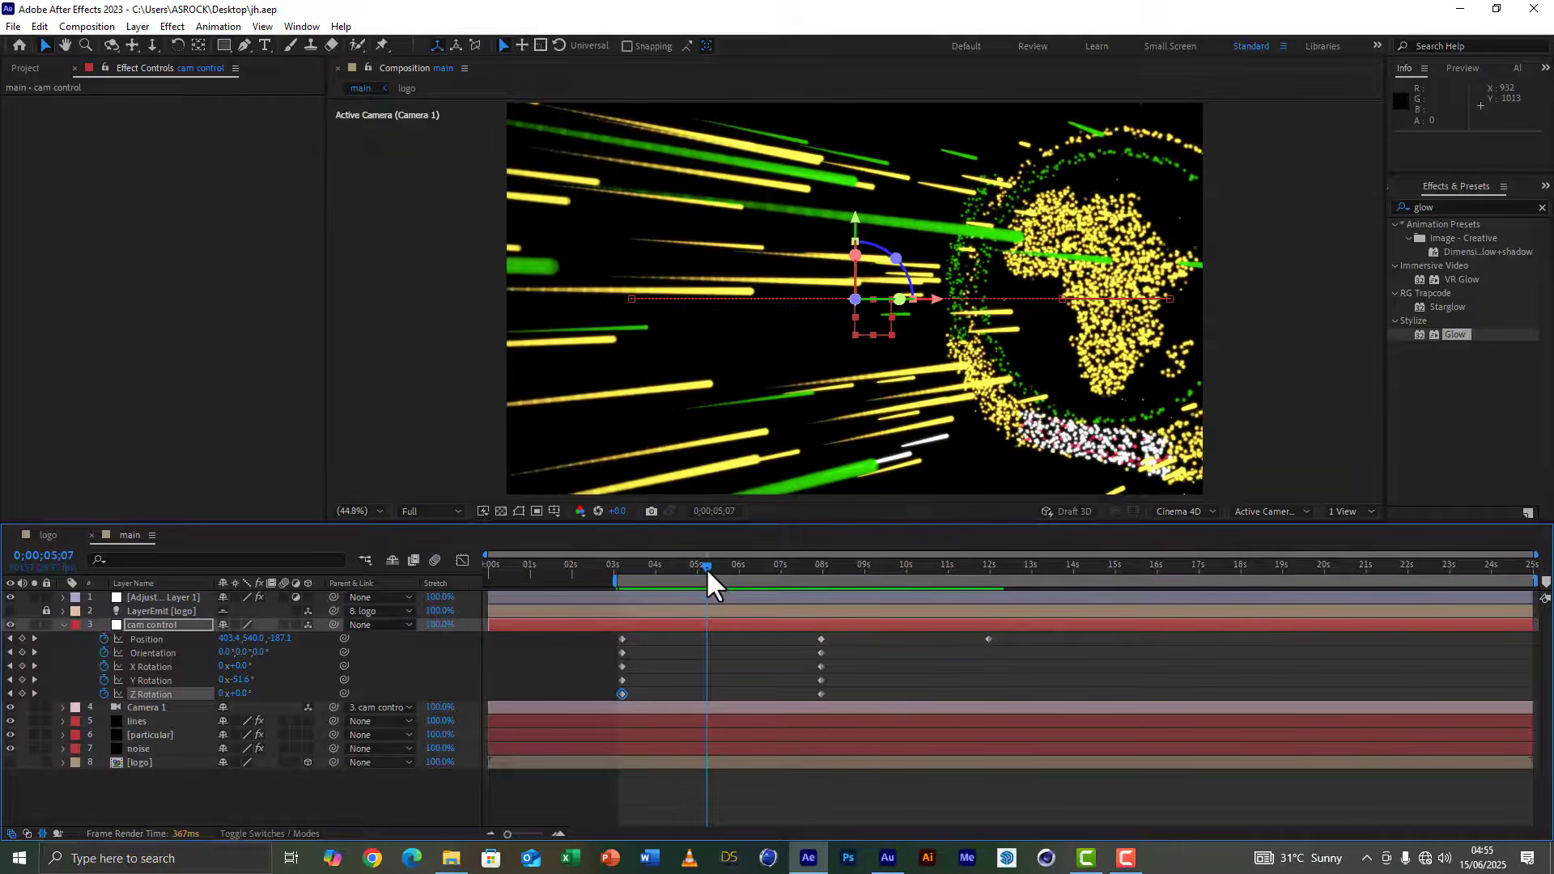
pyautogui.click(666, 566)
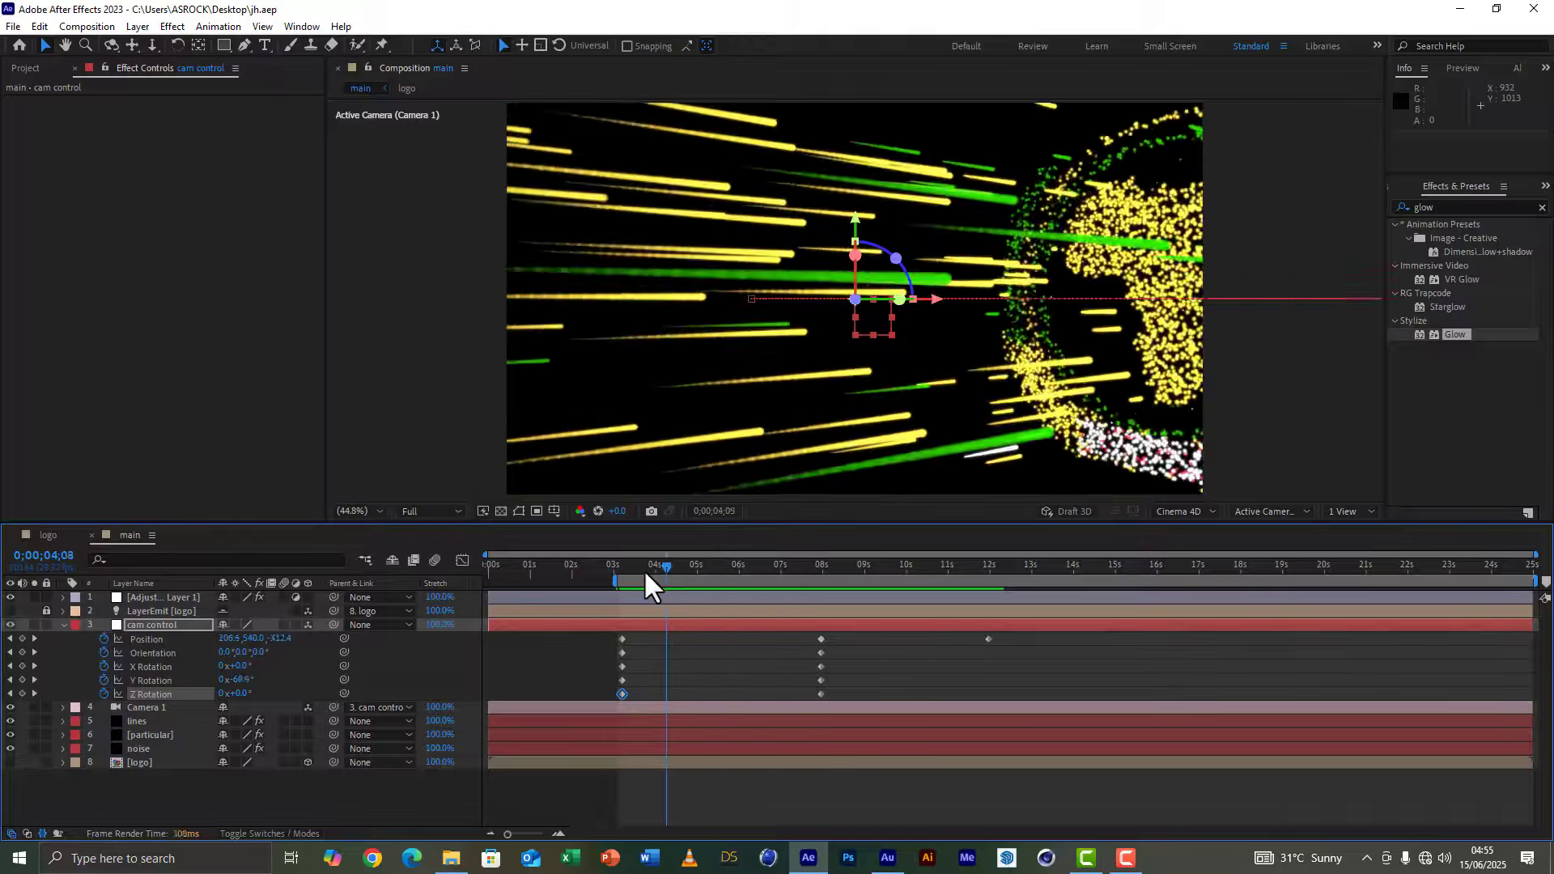
# Step: Shift cam control's Position keyframe at 0;00;03;06 to about 792.6, 540, -1275 so the lines start farther from the camera
pyautogui.moveTo(645, 573); pyautogui.dragTo(620, 598)
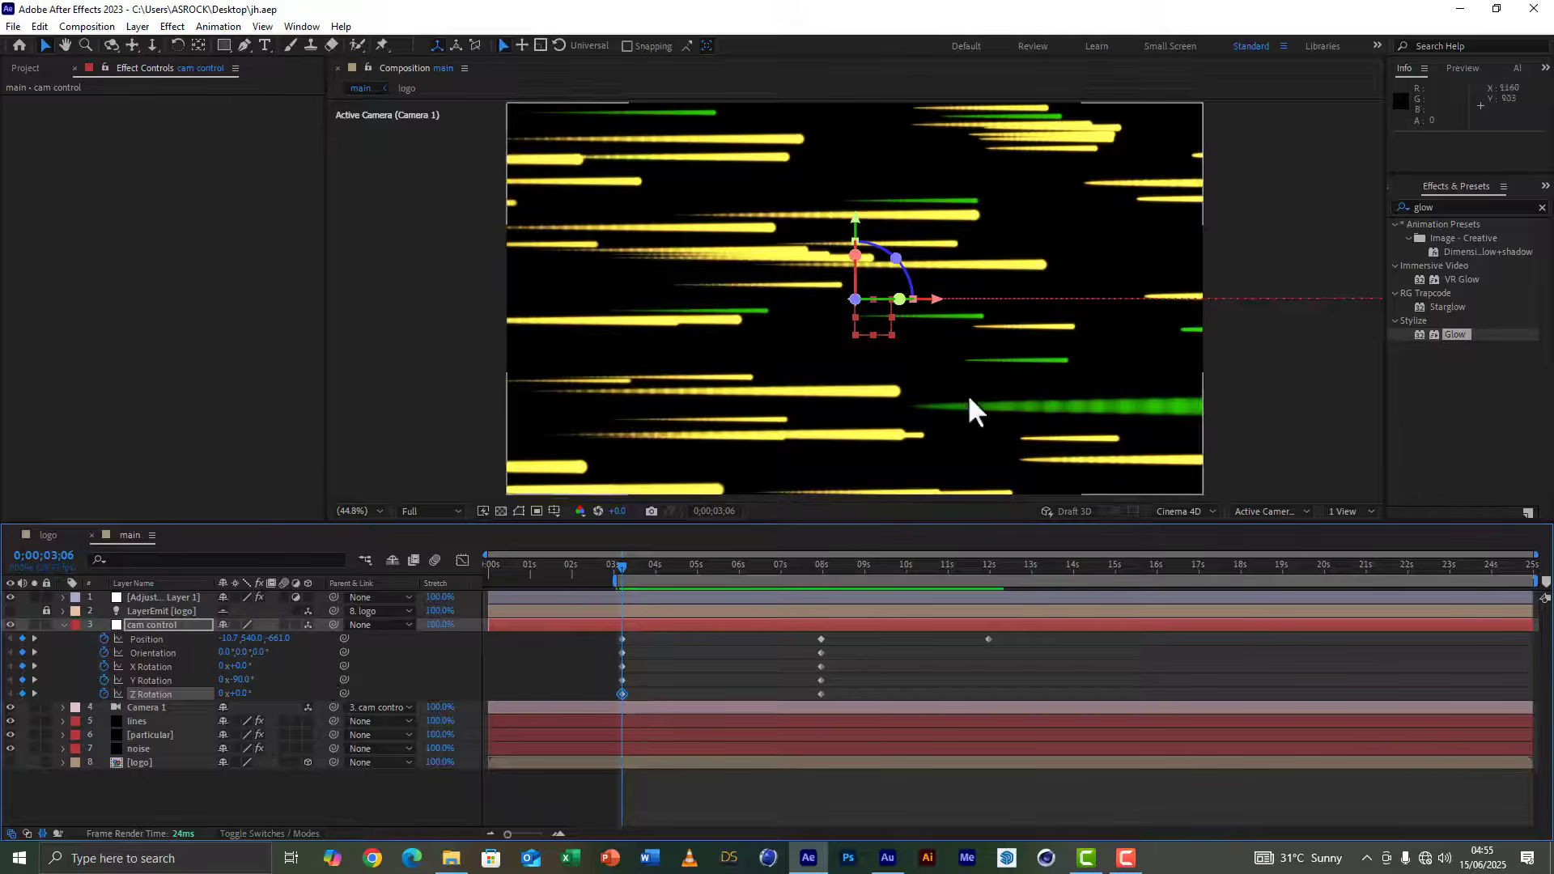
pyautogui.moveTo(937, 305); pyautogui.dragTo(877, 301)
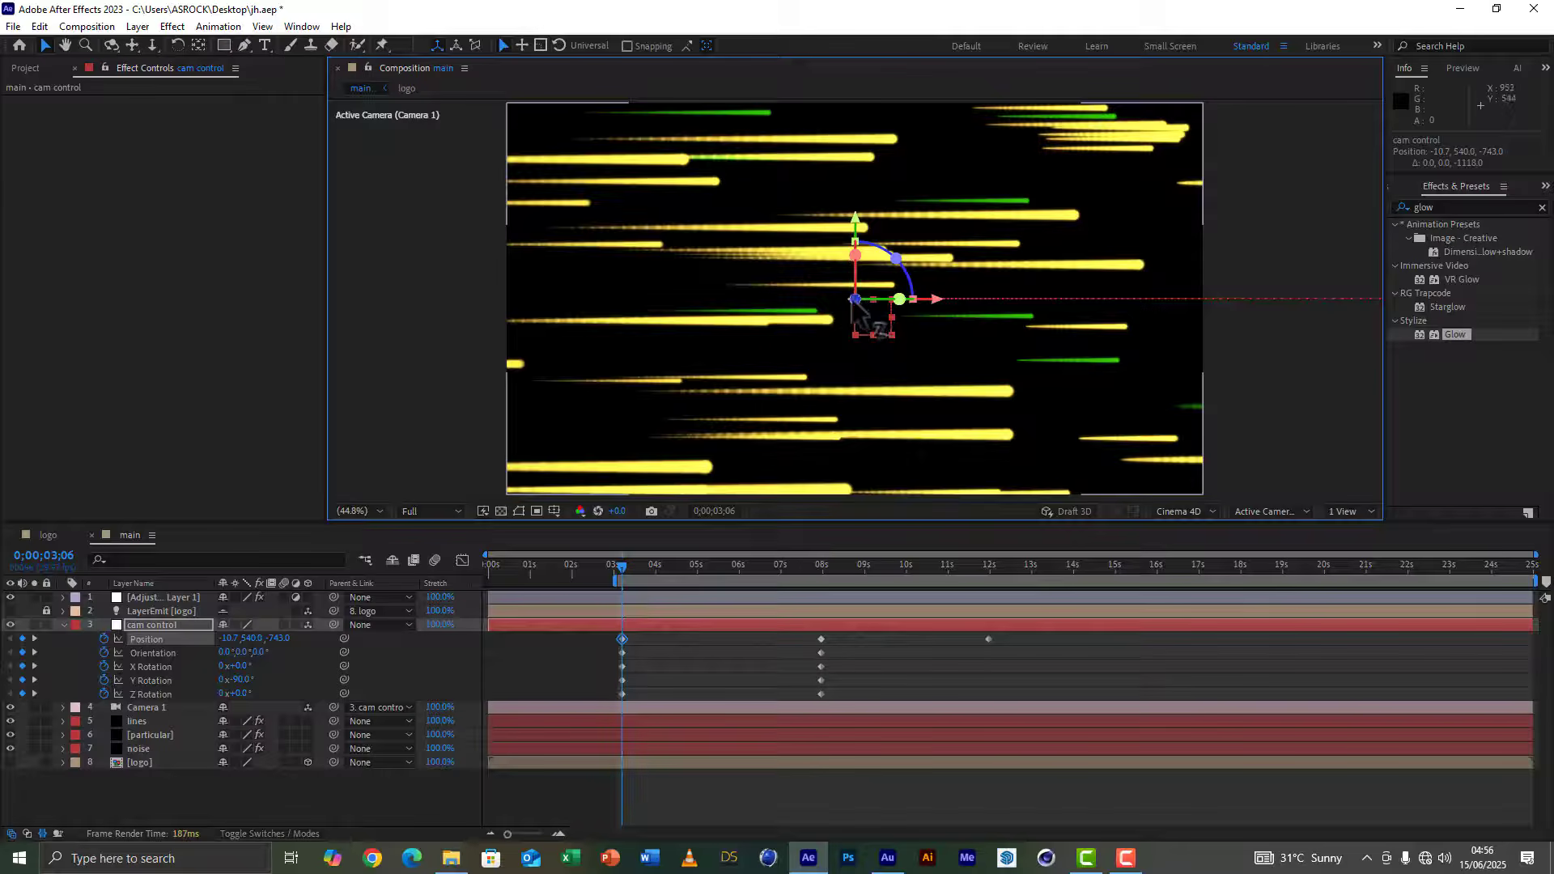
pyautogui.moveTo(859, 308); pyautogui.dragTo(745, 385)
pyautogui.moveTo(876, 309); pyautogui.dragTo(773, 346)
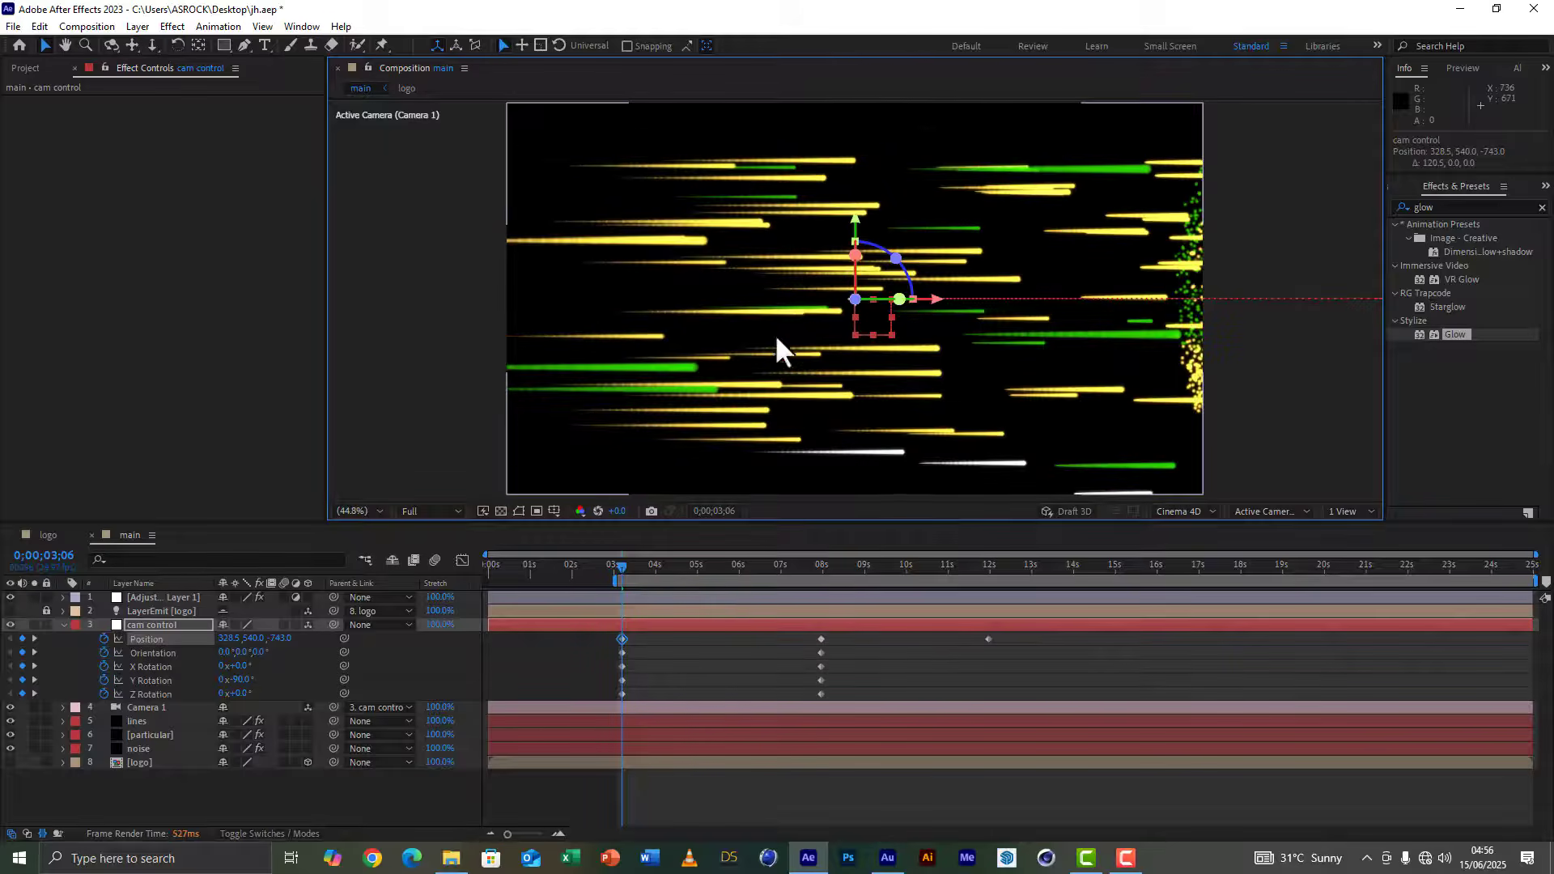
pyautogui.moveTo(863, 305); pyautogui.dragTo(747, 371)
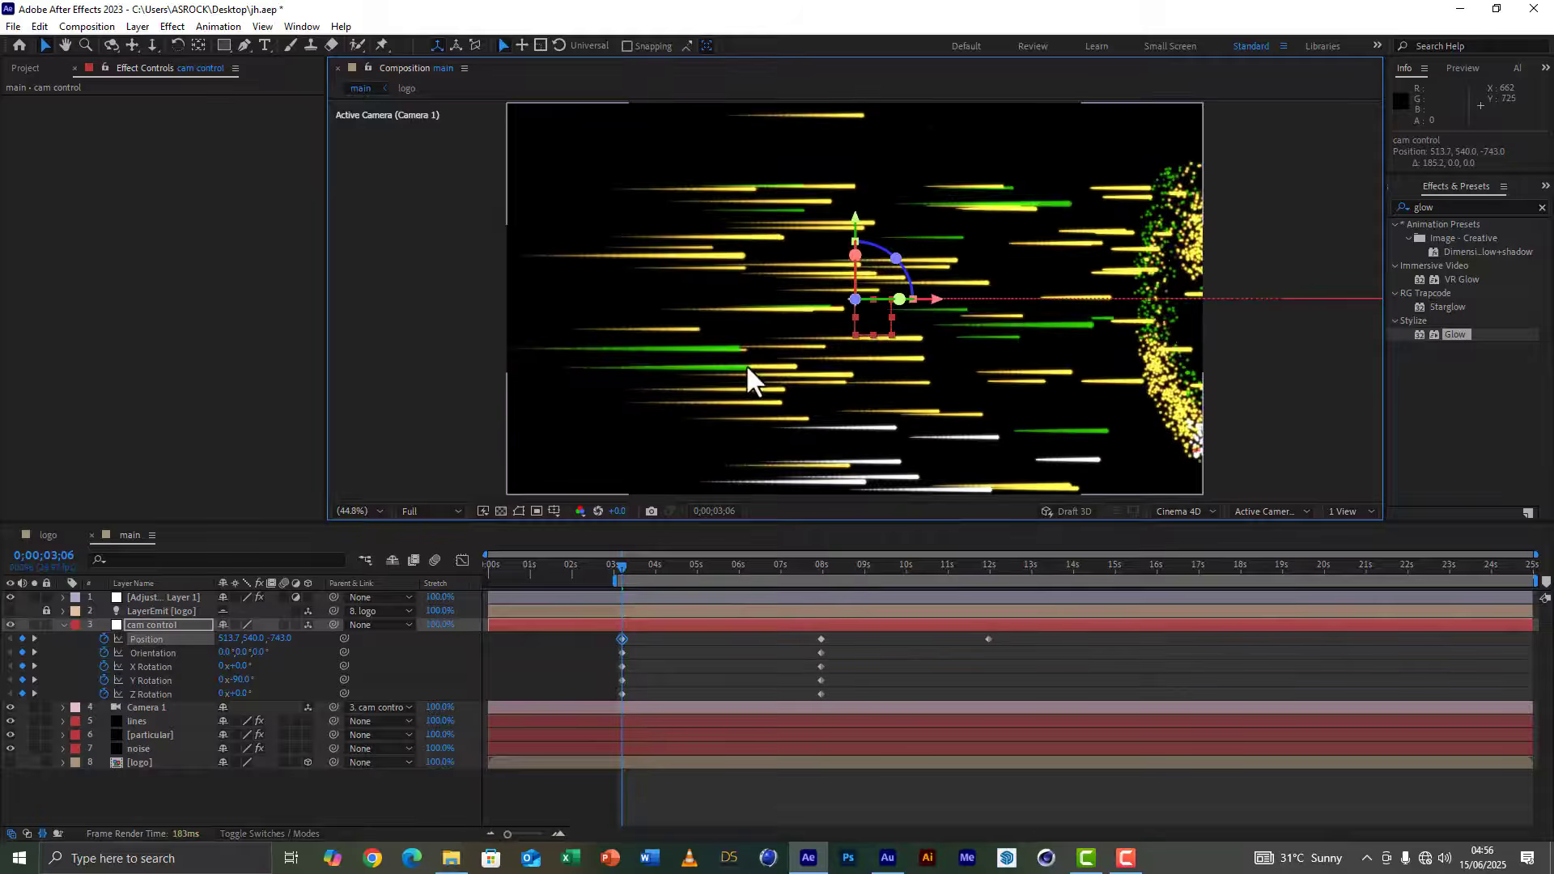
pyautogui.moveTo(860, 310); pyautogui.dragTo(755, 344)
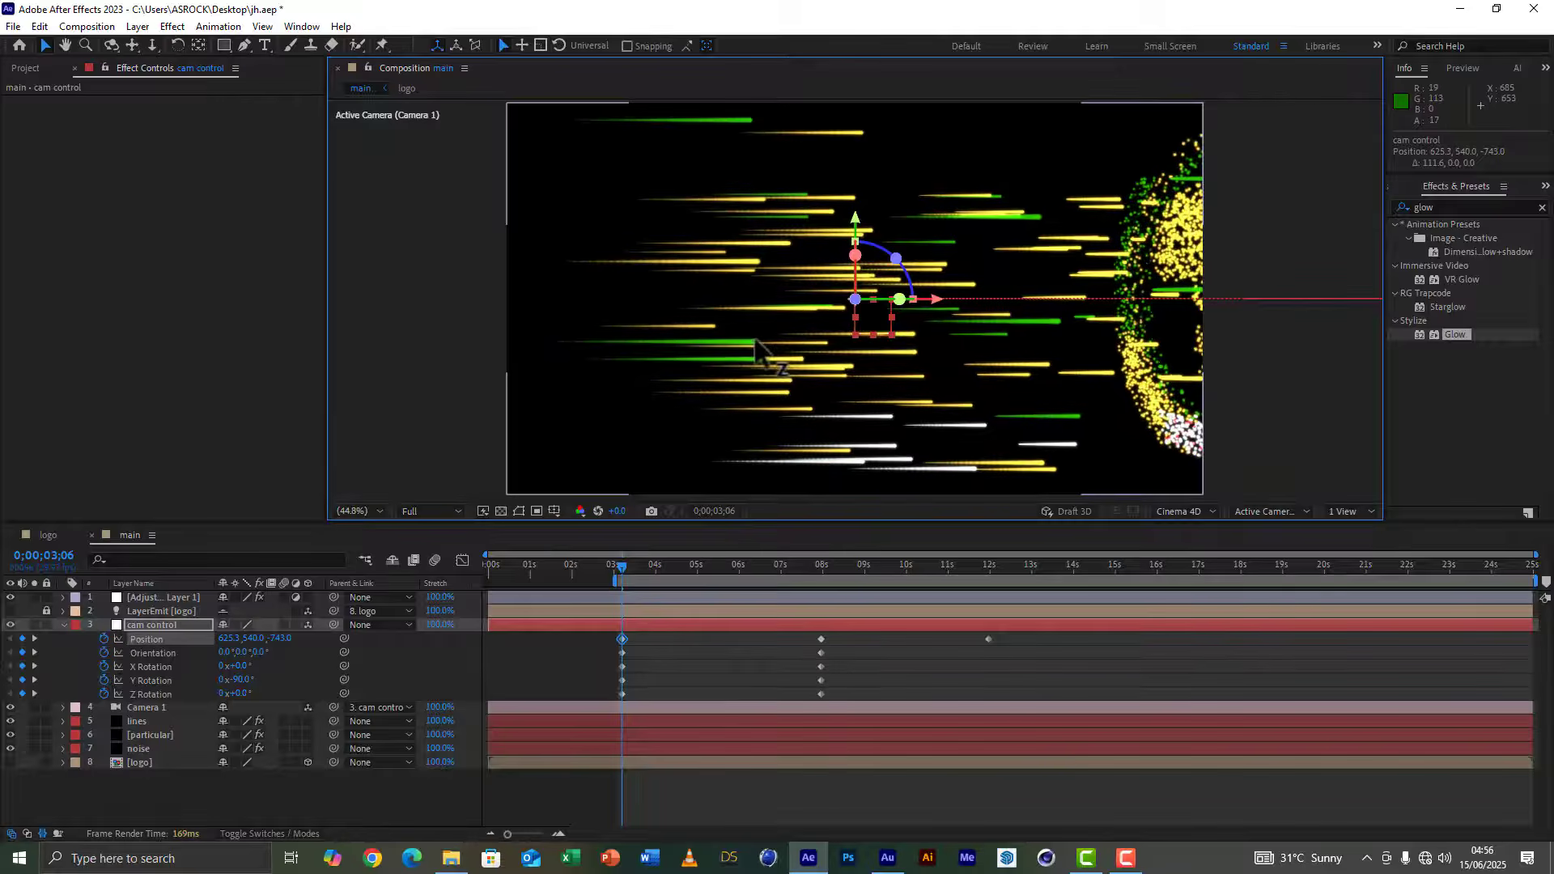
pyautogui.moveTo(863, 307); pyautogui.dragTo(753, 368)
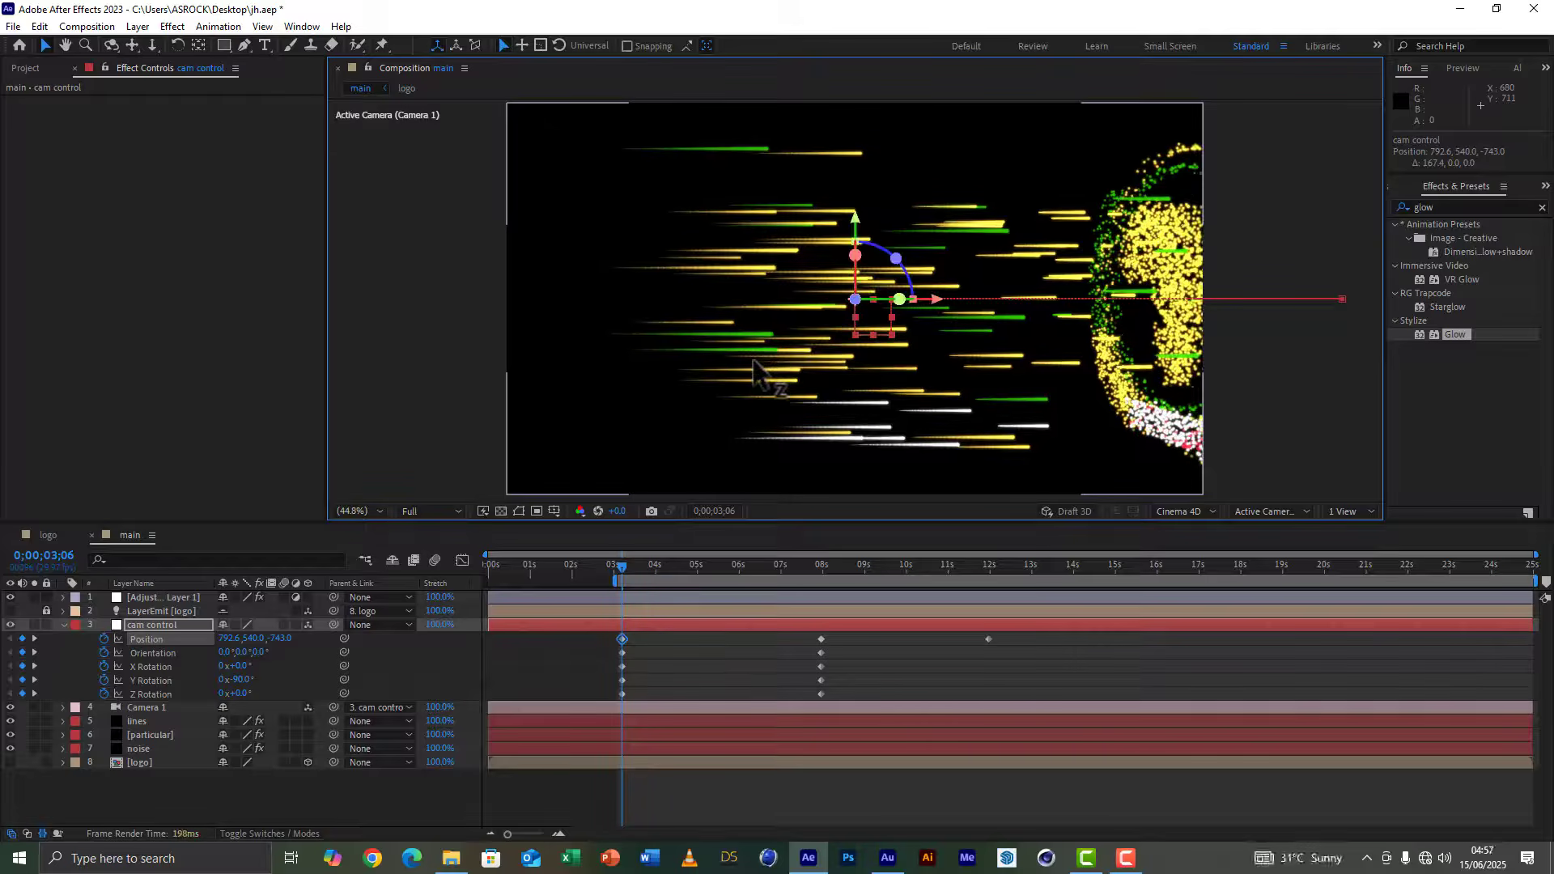
pyautogui.moveTo(936, 301); pyautogui.dragTo(834, 301)
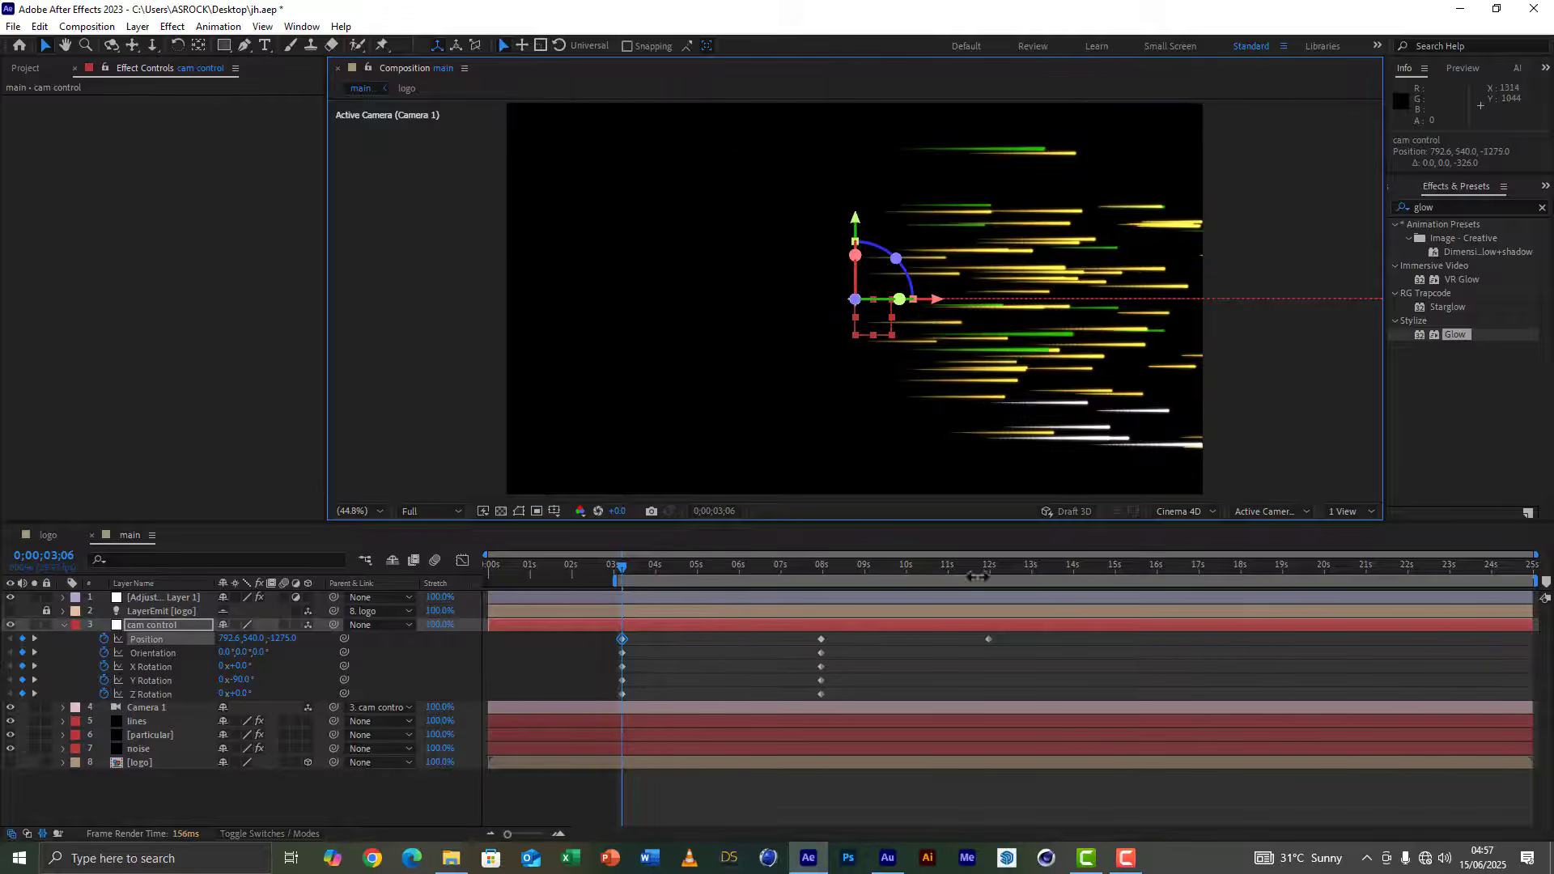
# Step: Keyframe cam control's Position at 0;00;05;15 at about -27.9, 540, -476.3 and preview the move from 0;00;03;04
pyautogui.click(715, 573)
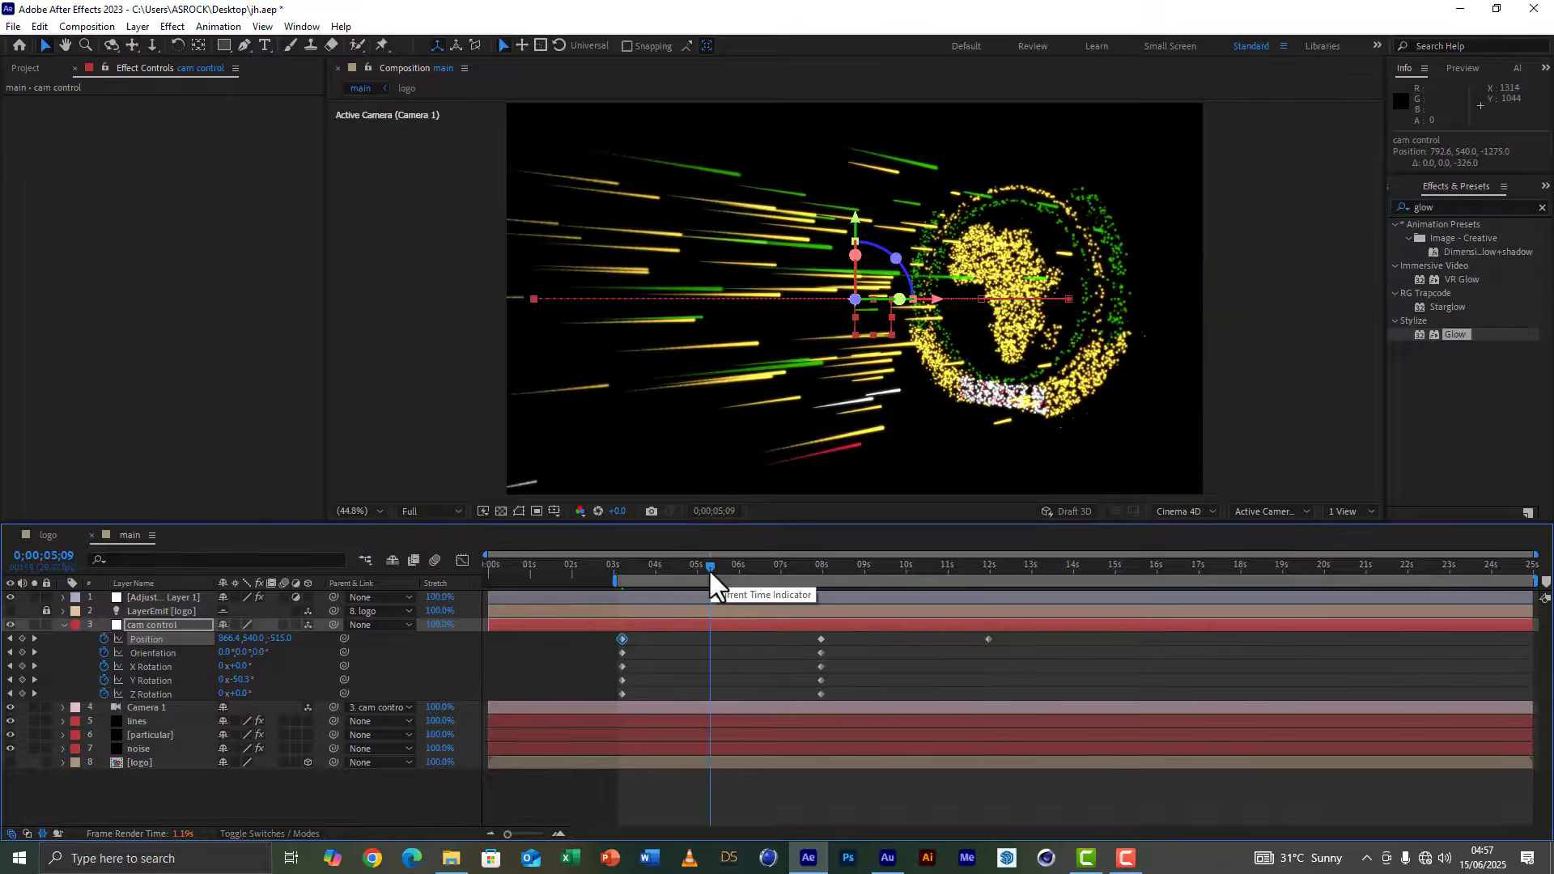
pyautogui.click(717, 566)
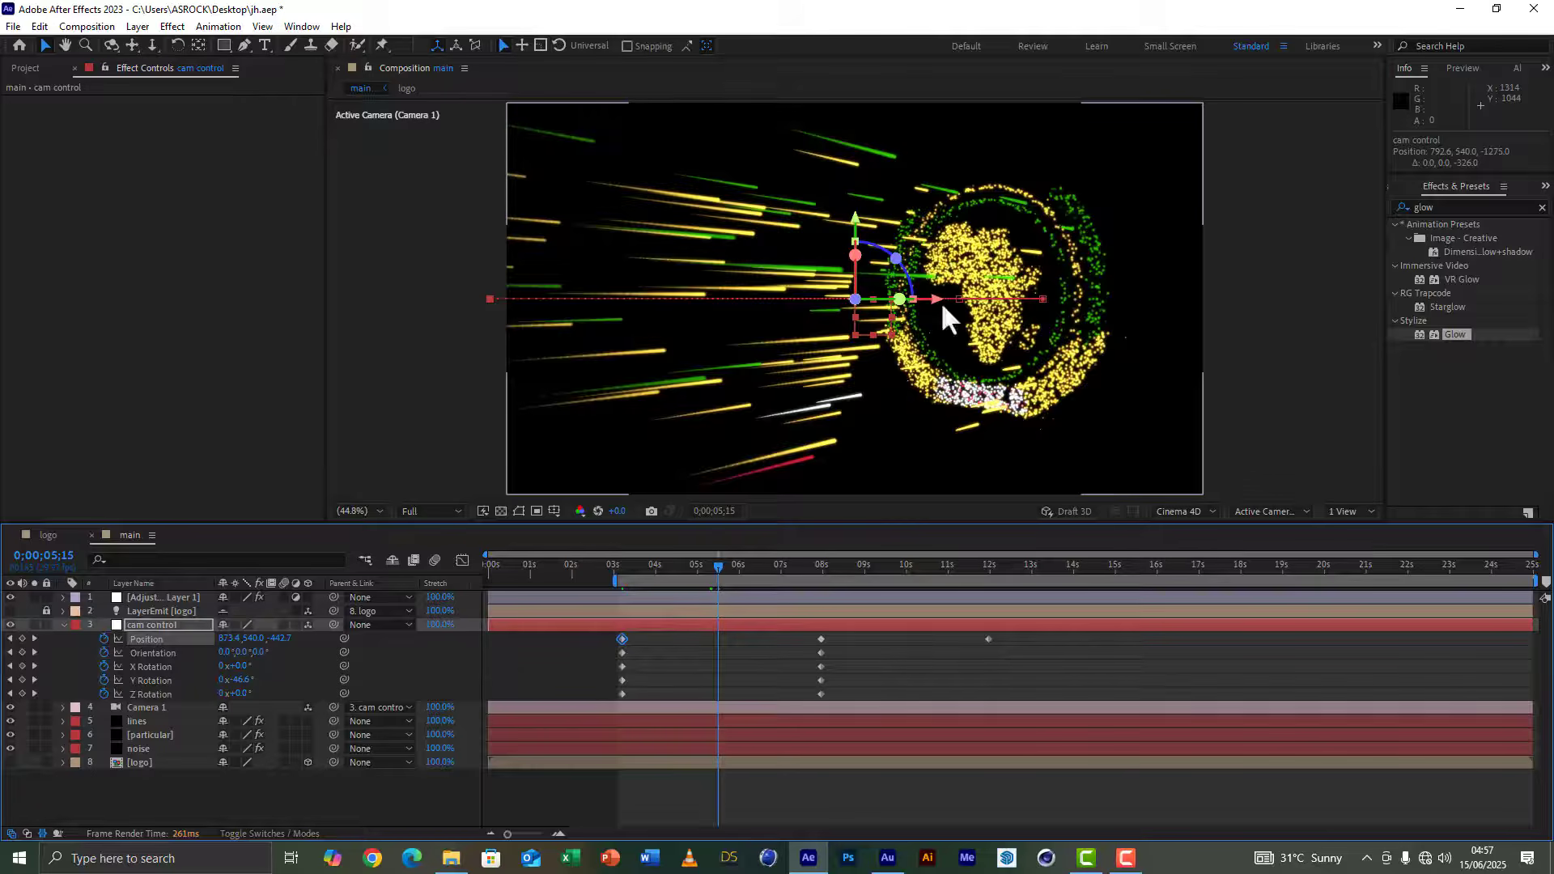
pyautogui.moveTo(854, 303); pyautogui.dragTo(798, 158)
pyautogui.moveTo(854, 300)
pyautogui.mouseDown()
pyautogui.moveTo(814, 219)
pyautogui.moveTo(963, 332)
pyautogui.moveTo(906, 302)
pyautogui.moveTo(961, 305)
pyautogui.mouseUp()
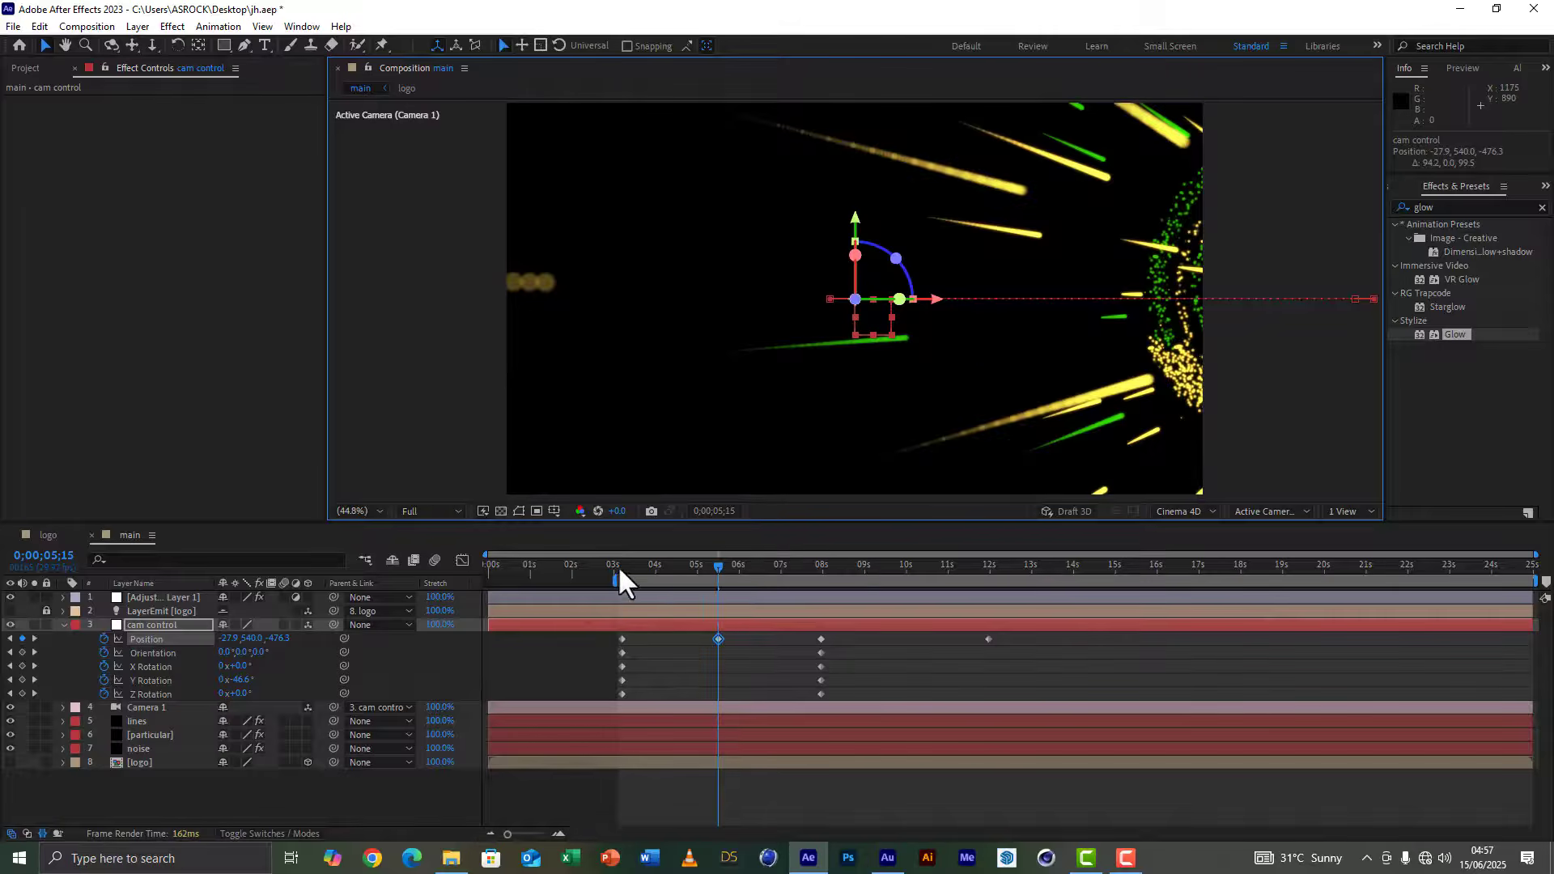
pyautogui.click(618, 565)
pyautogui.press('space')
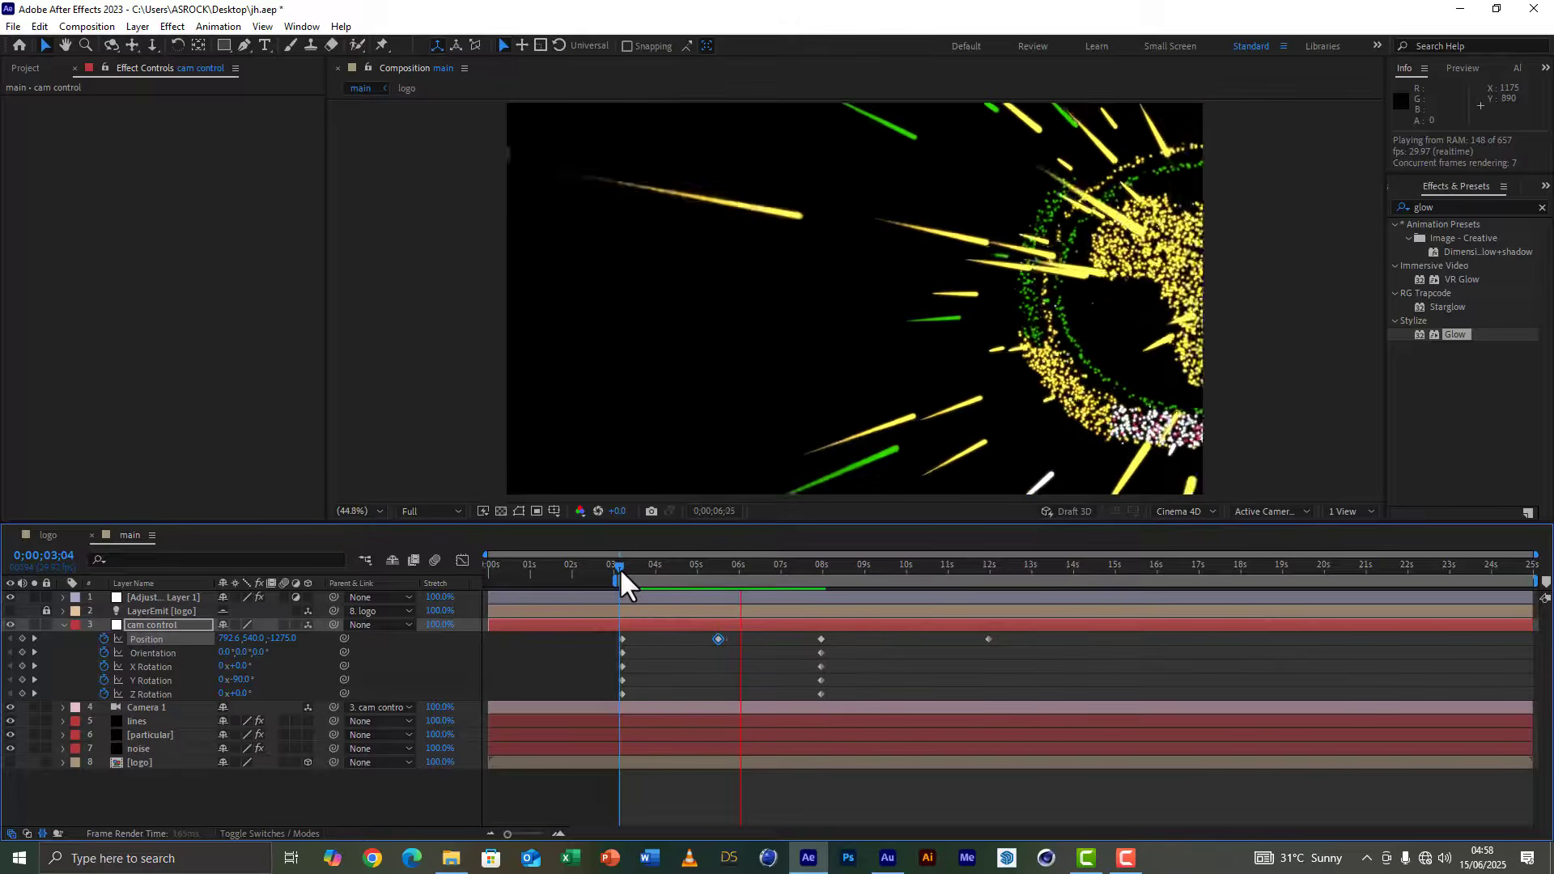
# Step: At 0;00;05;15, keyframe cam control's Y Rotation at about 44.4° and change its Position to about 1391.8, 540, 228
pyautogui.click(719, 573)
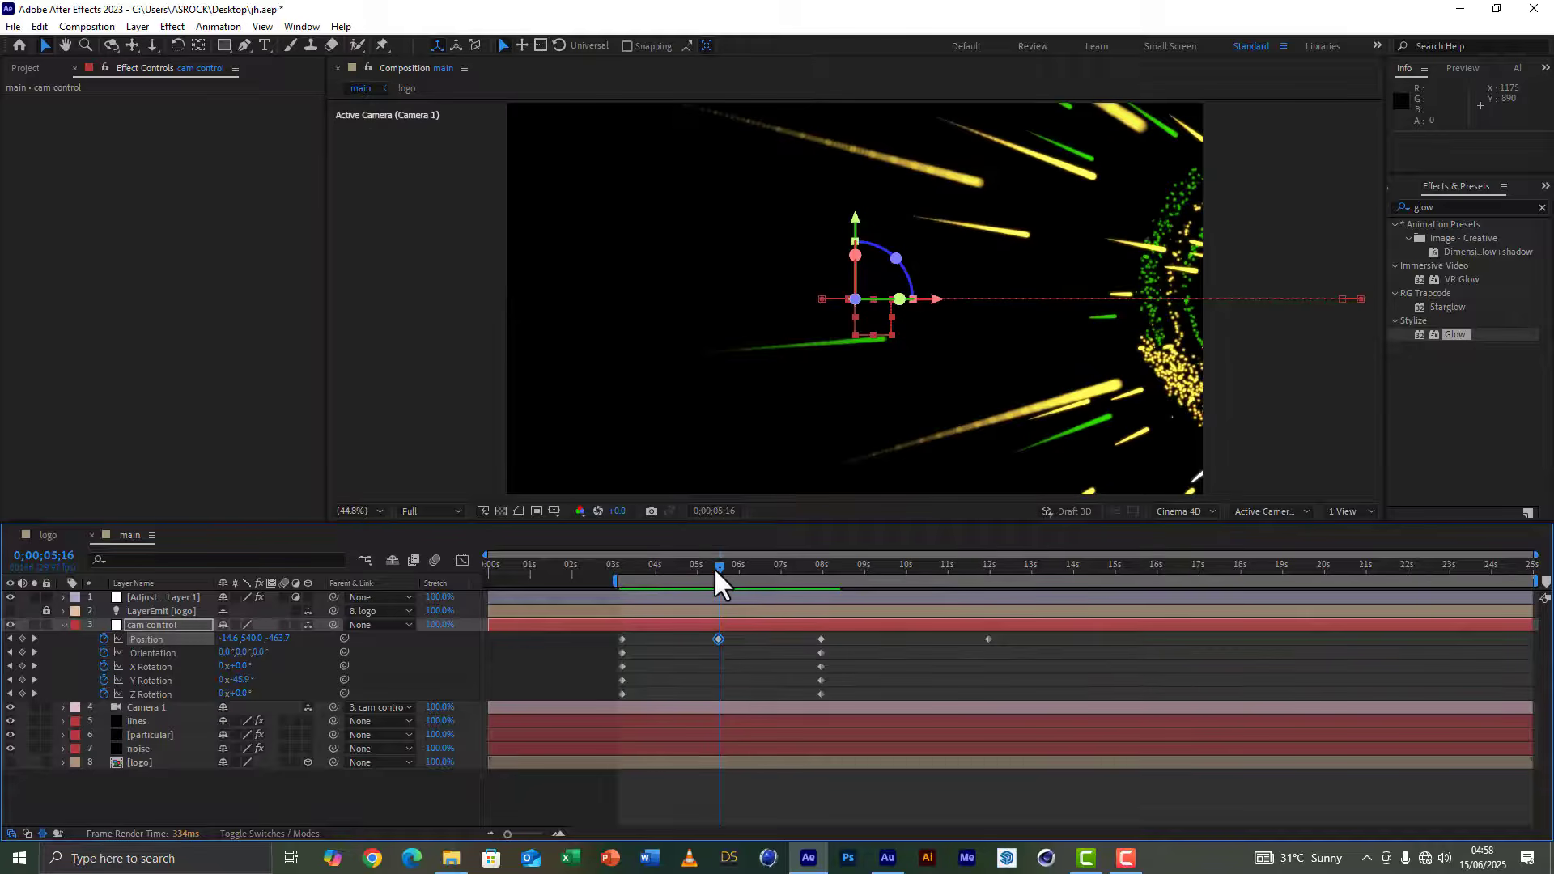
pyautogui.moveTo(715, 566); pyautogui.dragTo(713, 565)
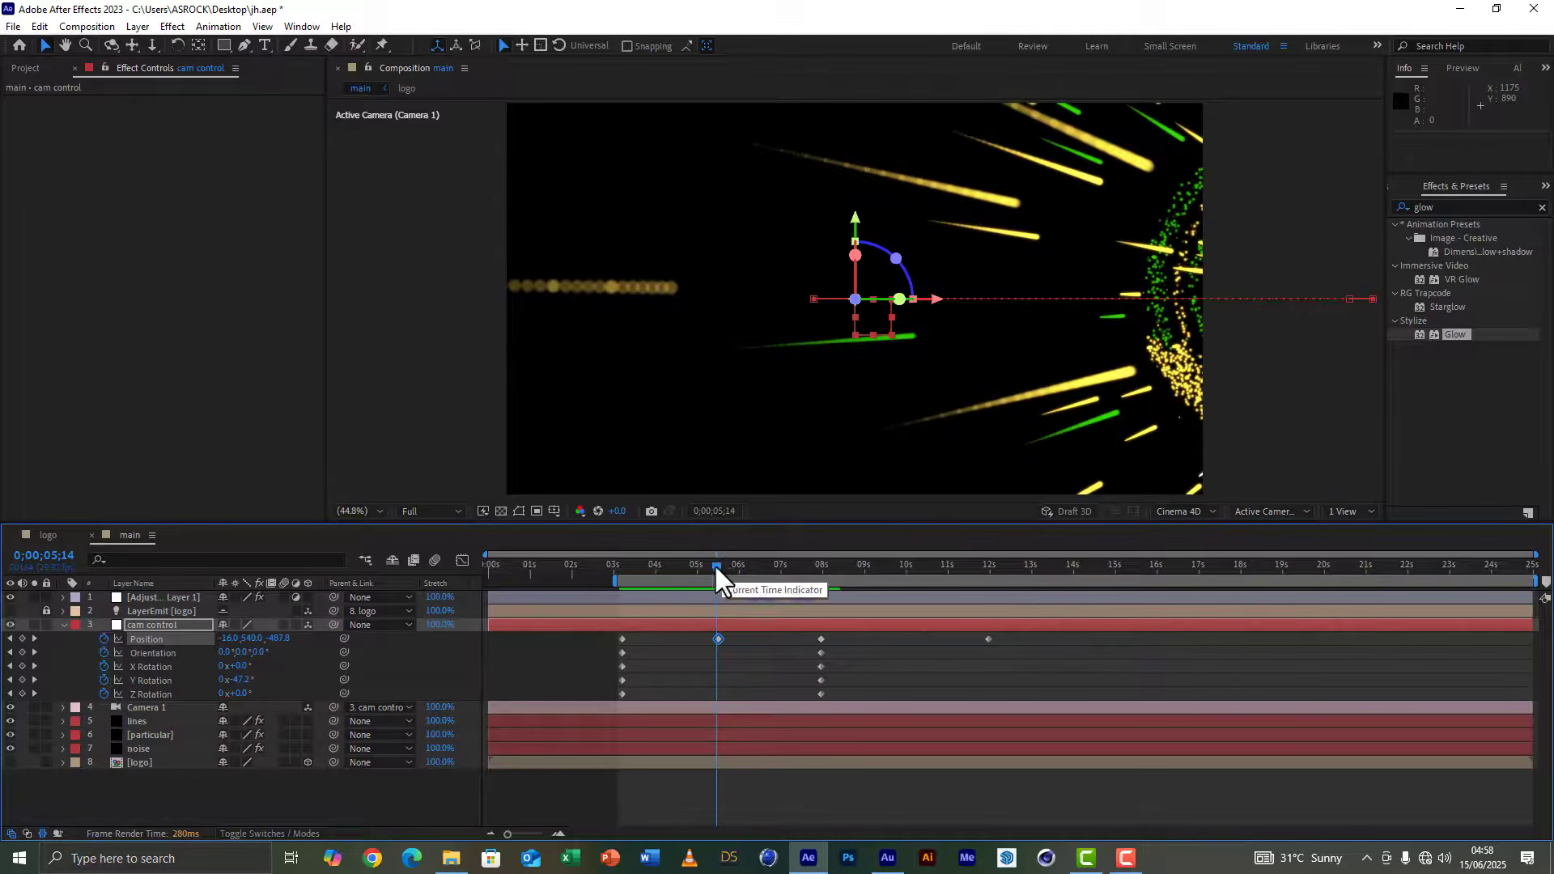
pyautogui.moveTo(714, 563); pyautogui.dragTo(717, 565)
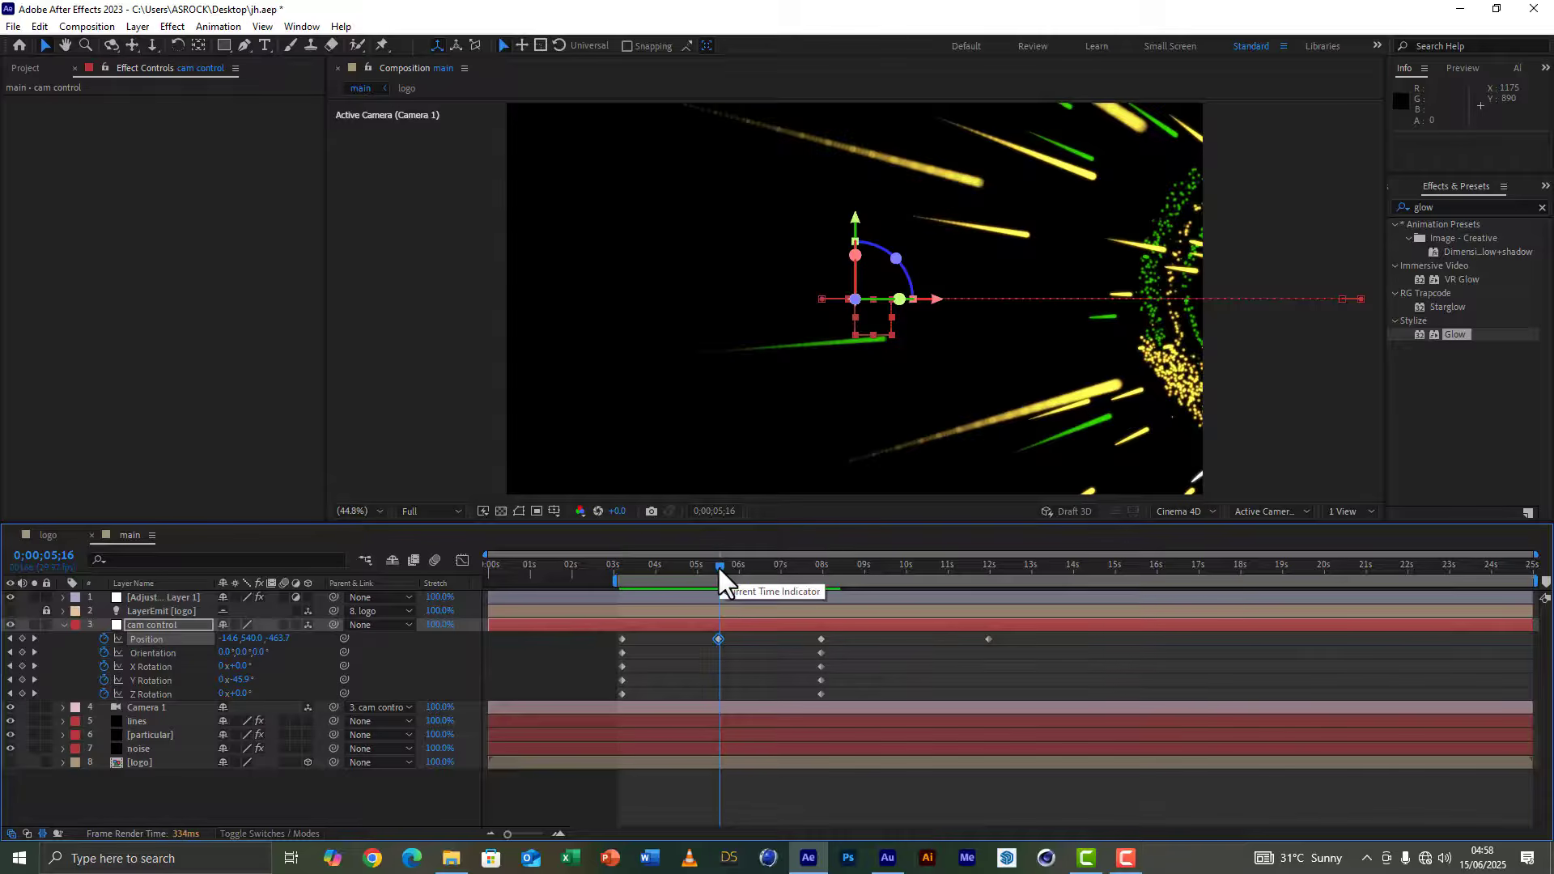
pyautogui.scroll(2, 718, 566)
pyautogui.click(713, 565)
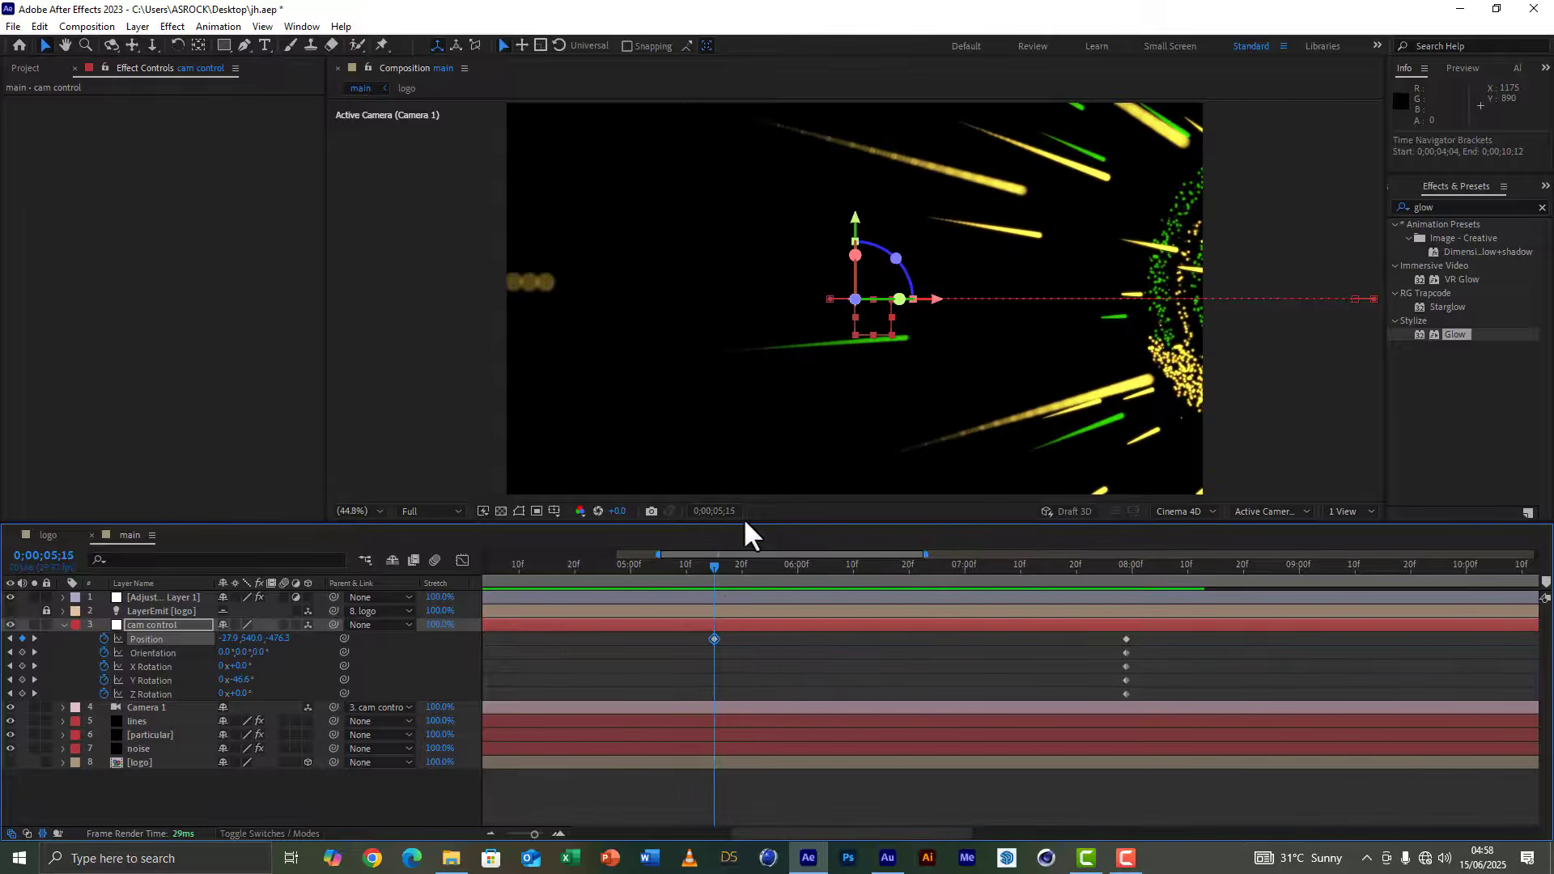
pyautogui.moveTo(936, 300); pyautogui.dragTo(980, 301)
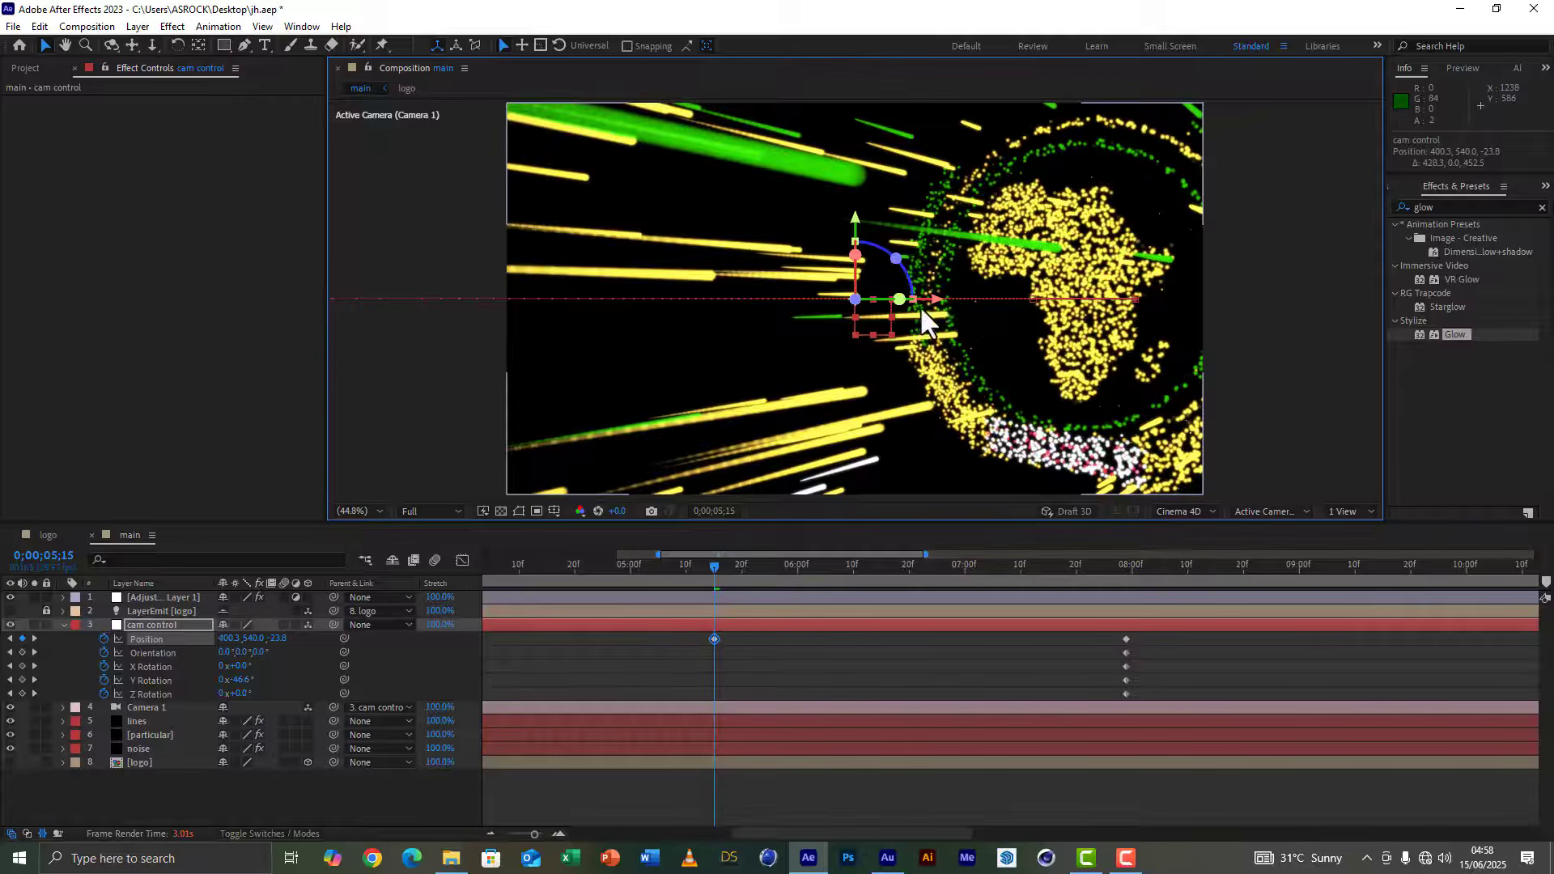
pyautogui.moveTo(940, 305); pyautogui.dragTo(984, 303)
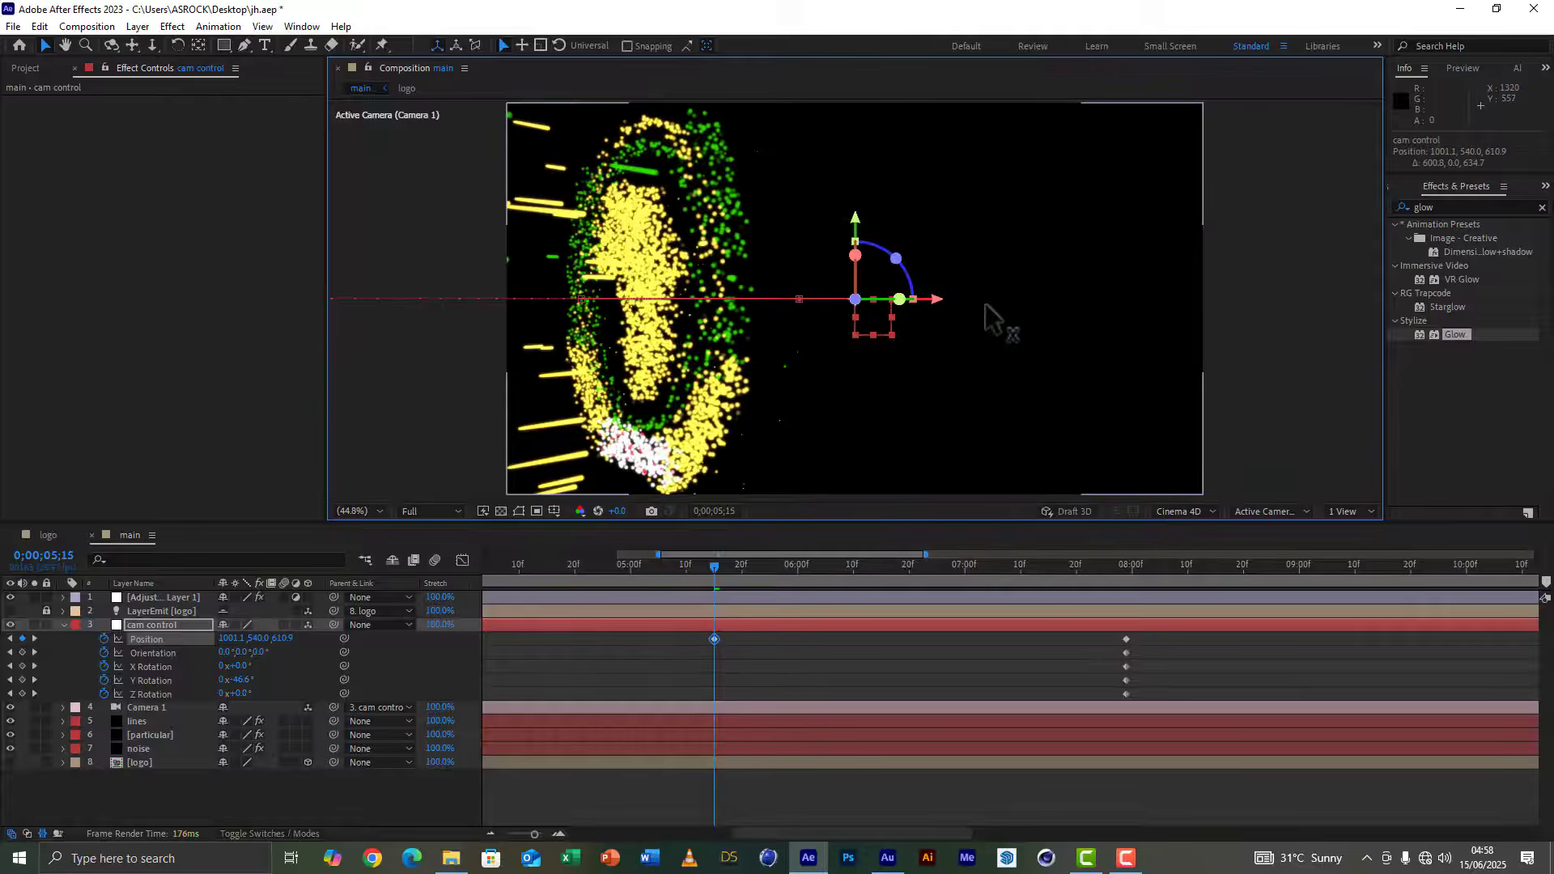
pyautogui.moveTo(247, 692)
pyautogui.mouseDown()
pyautogui.moveTo(306, 680)
pyautogui.moveTo(268, 686)
pyautogui.mouseUp()
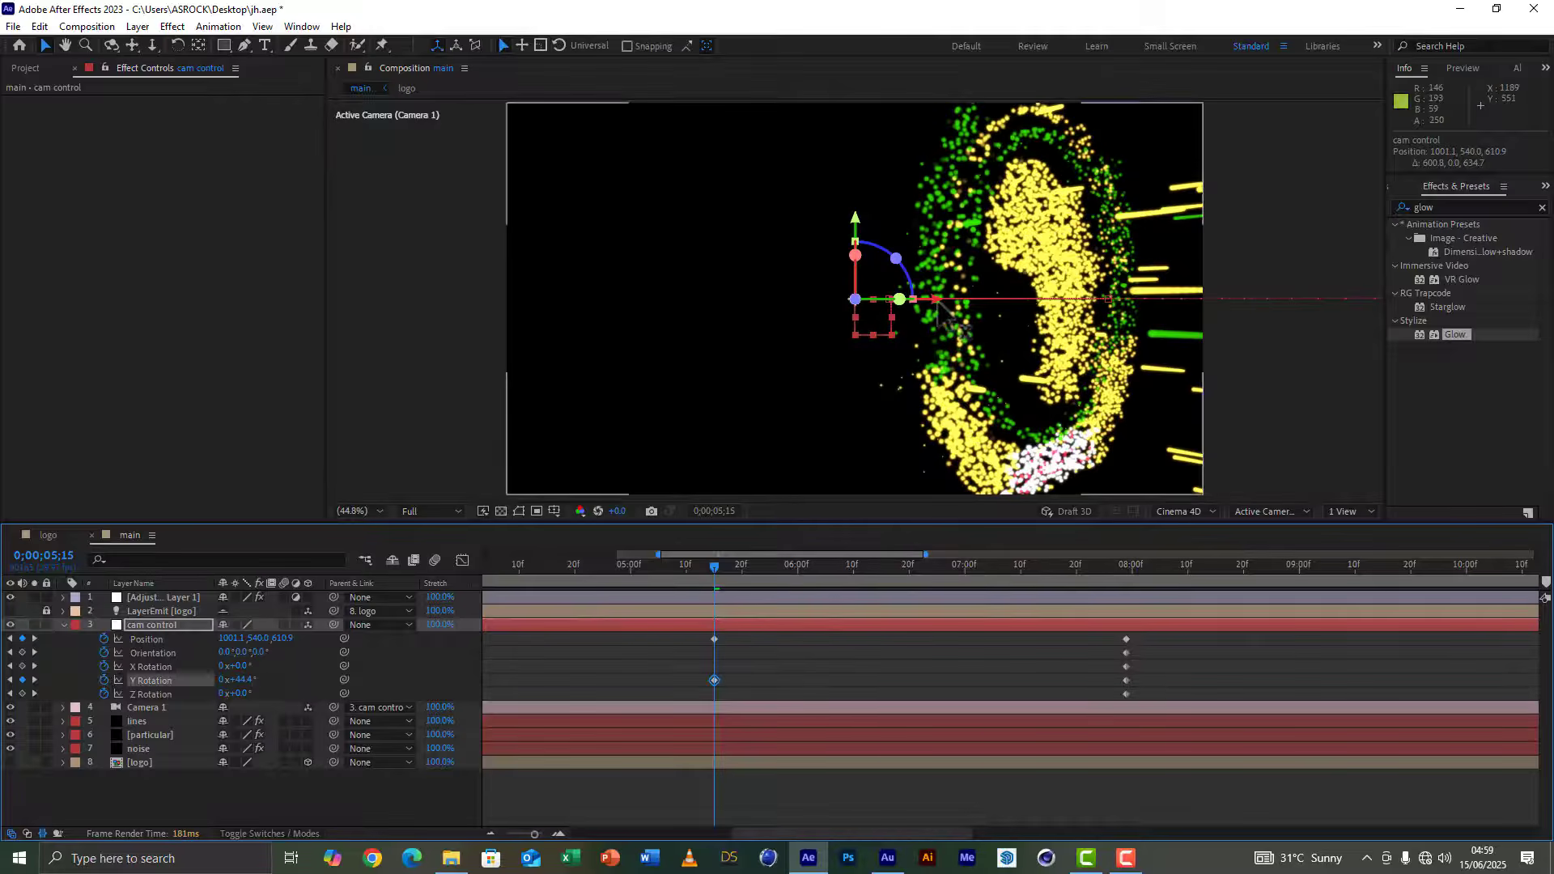
pyautogui.moveTo(935, 300); pyautogui.dragTo(940, 306)
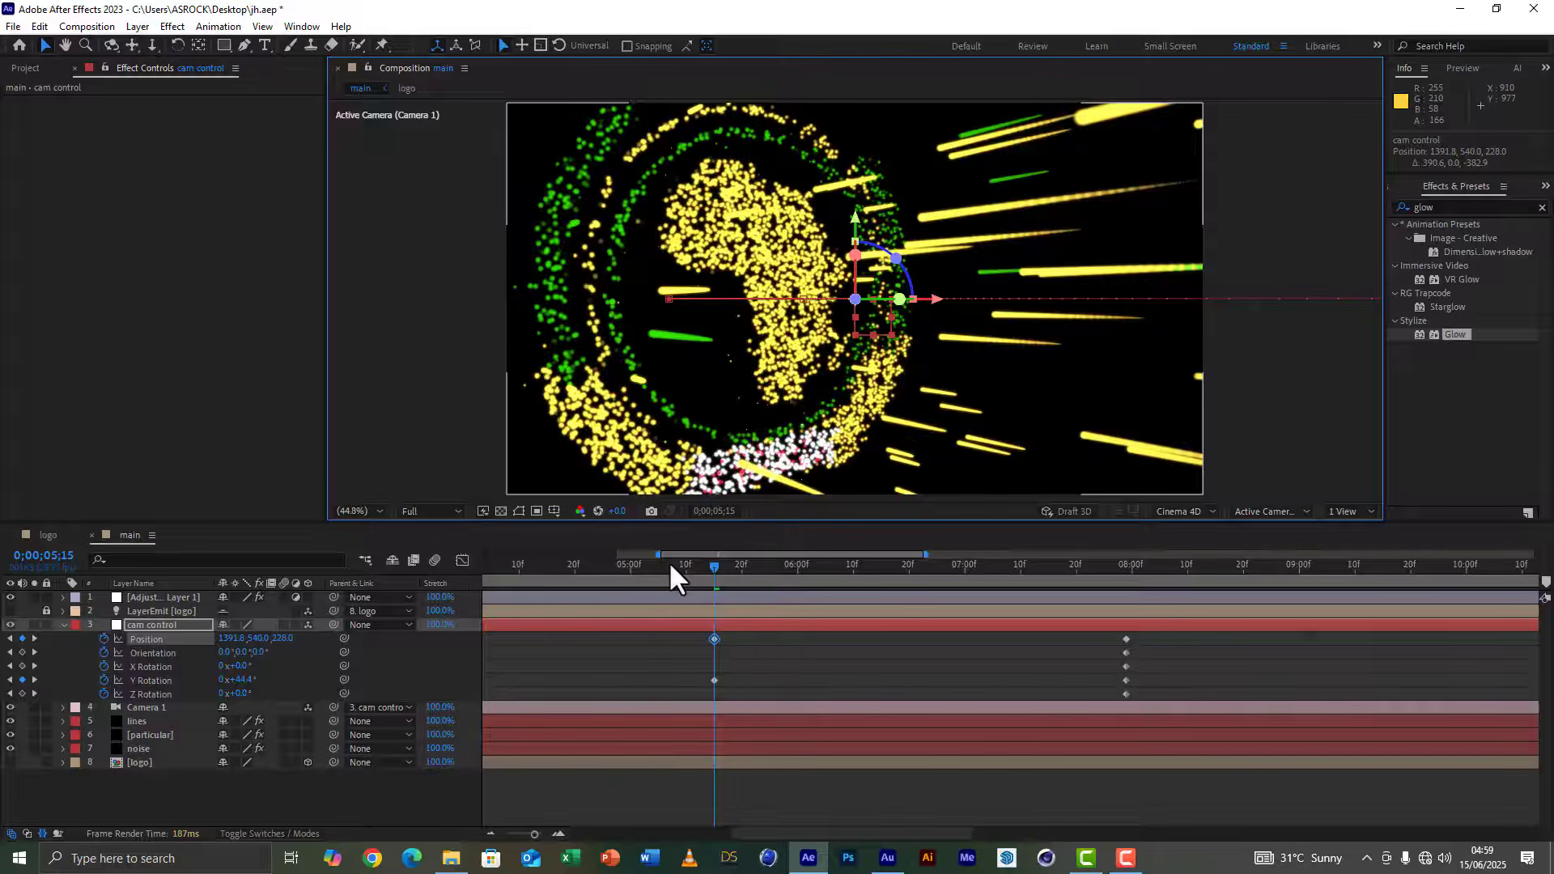
# Step: Show the whole composition duration in the timeline and preview the revised camera move from 0;00;03;06
pyautogui.press(';')
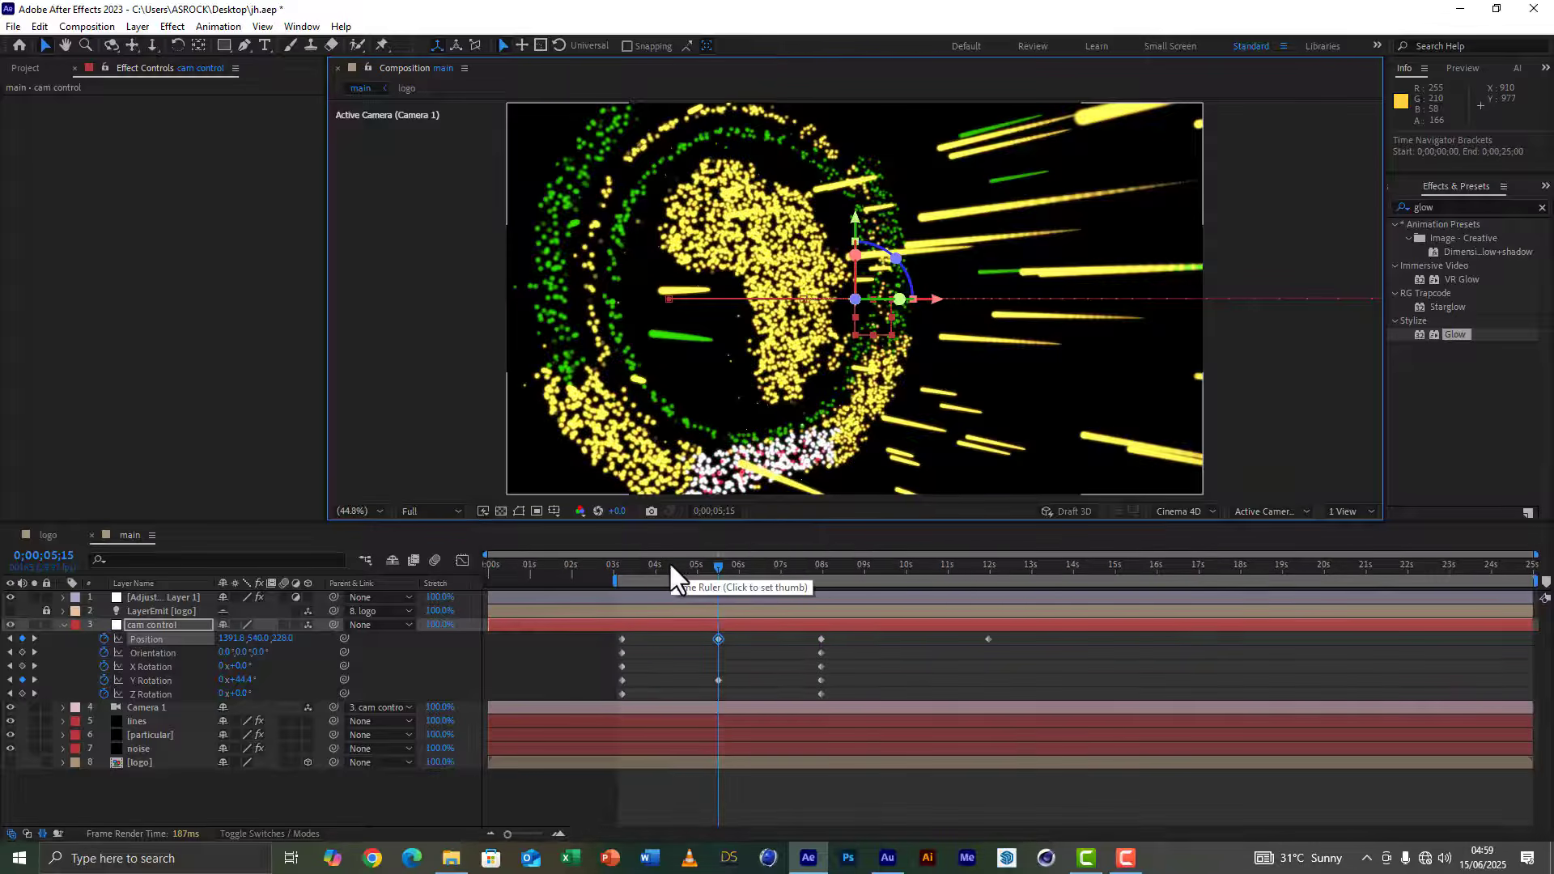
pyautogui.click(622, 566)
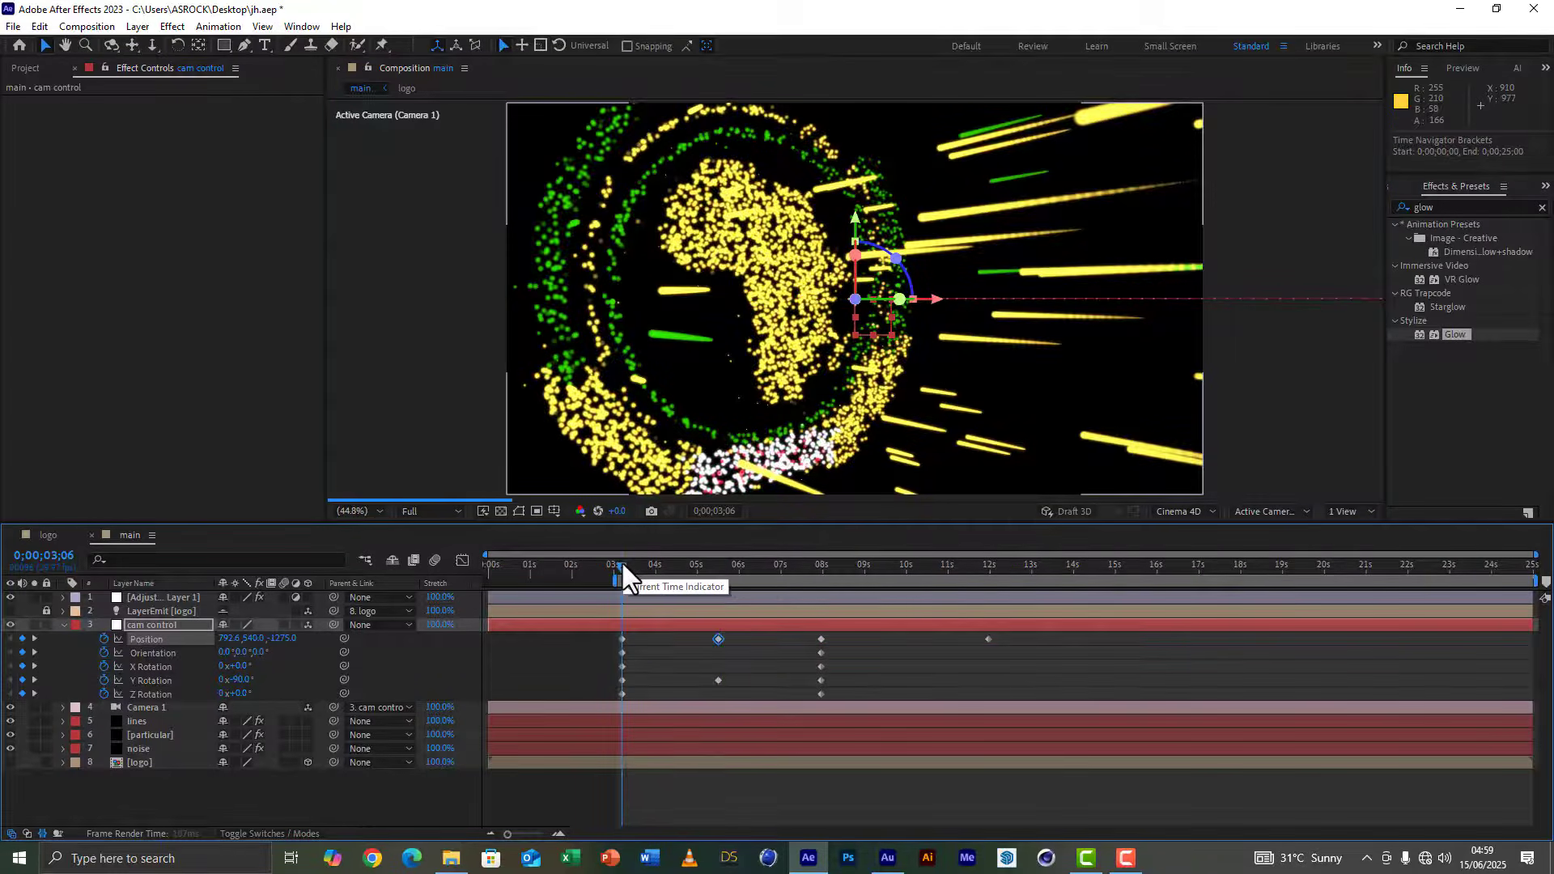
pyautogui.press('space')
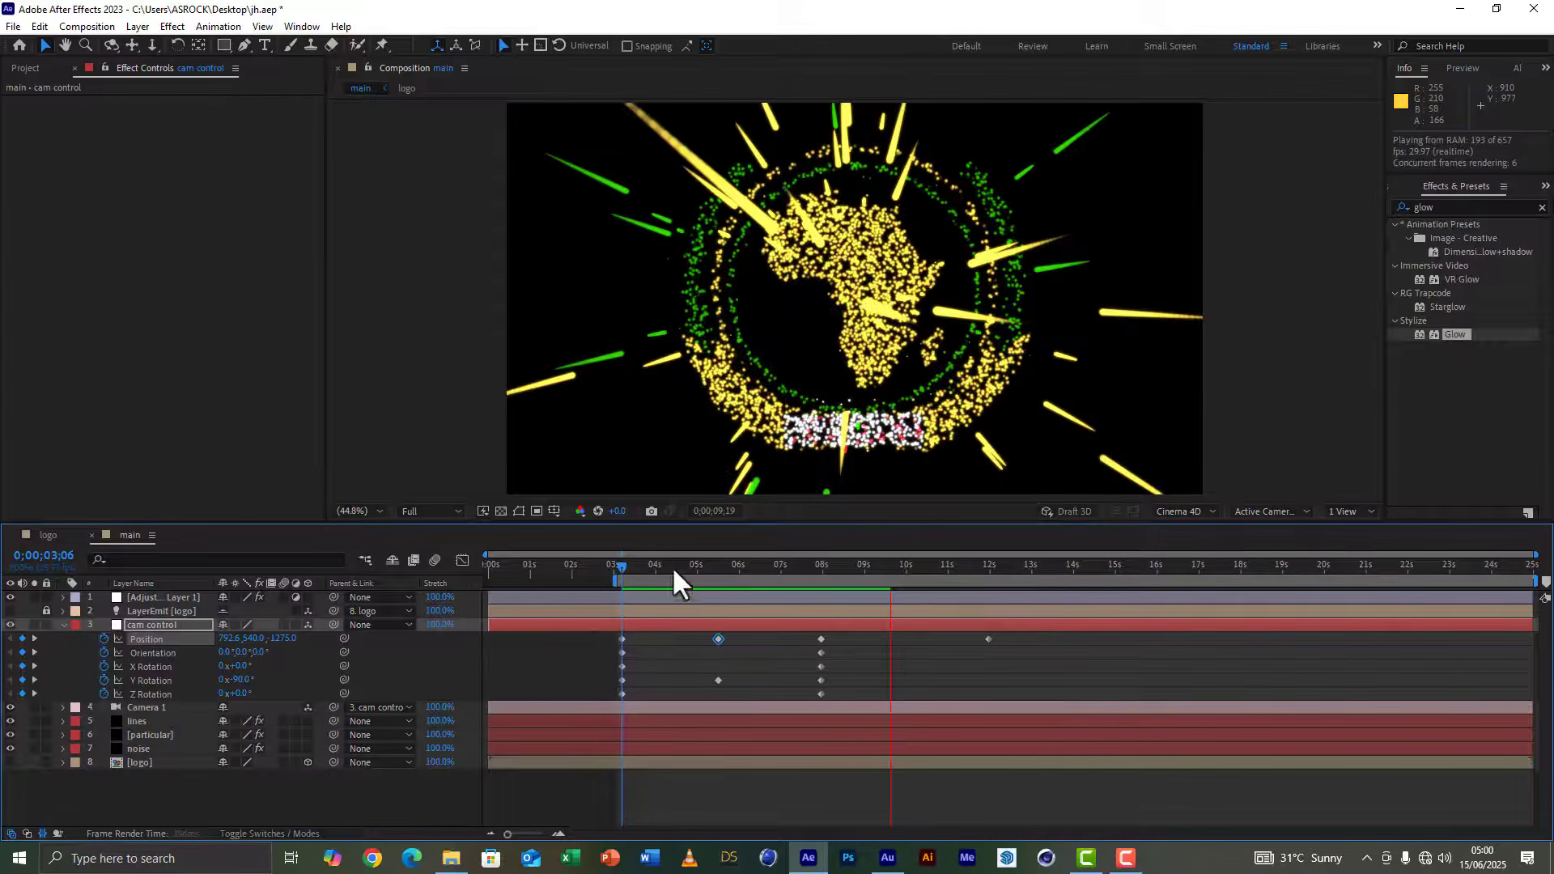
# Step: Move cam control's Position keyframe at 0;00;05;15 farther past the logo, to about 1968.1, 540, -336.8
pyautogui.moveTo(623, 563); pyautogui.dragTo(717, 568)
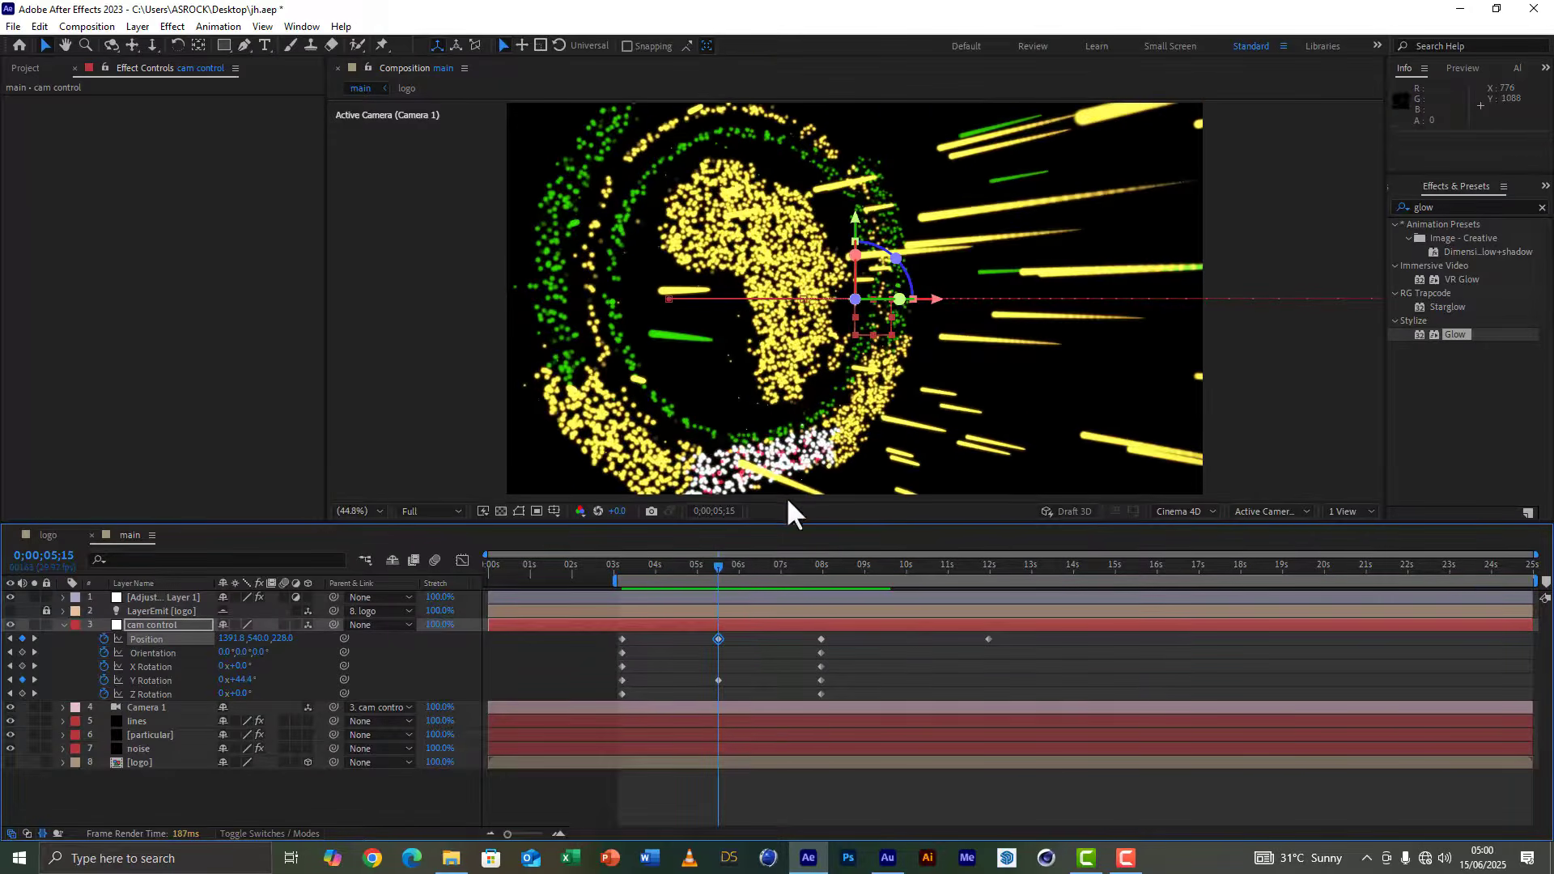
pyautogui.moveTo(939, 301); pyautogui.dragTo(959, 307)
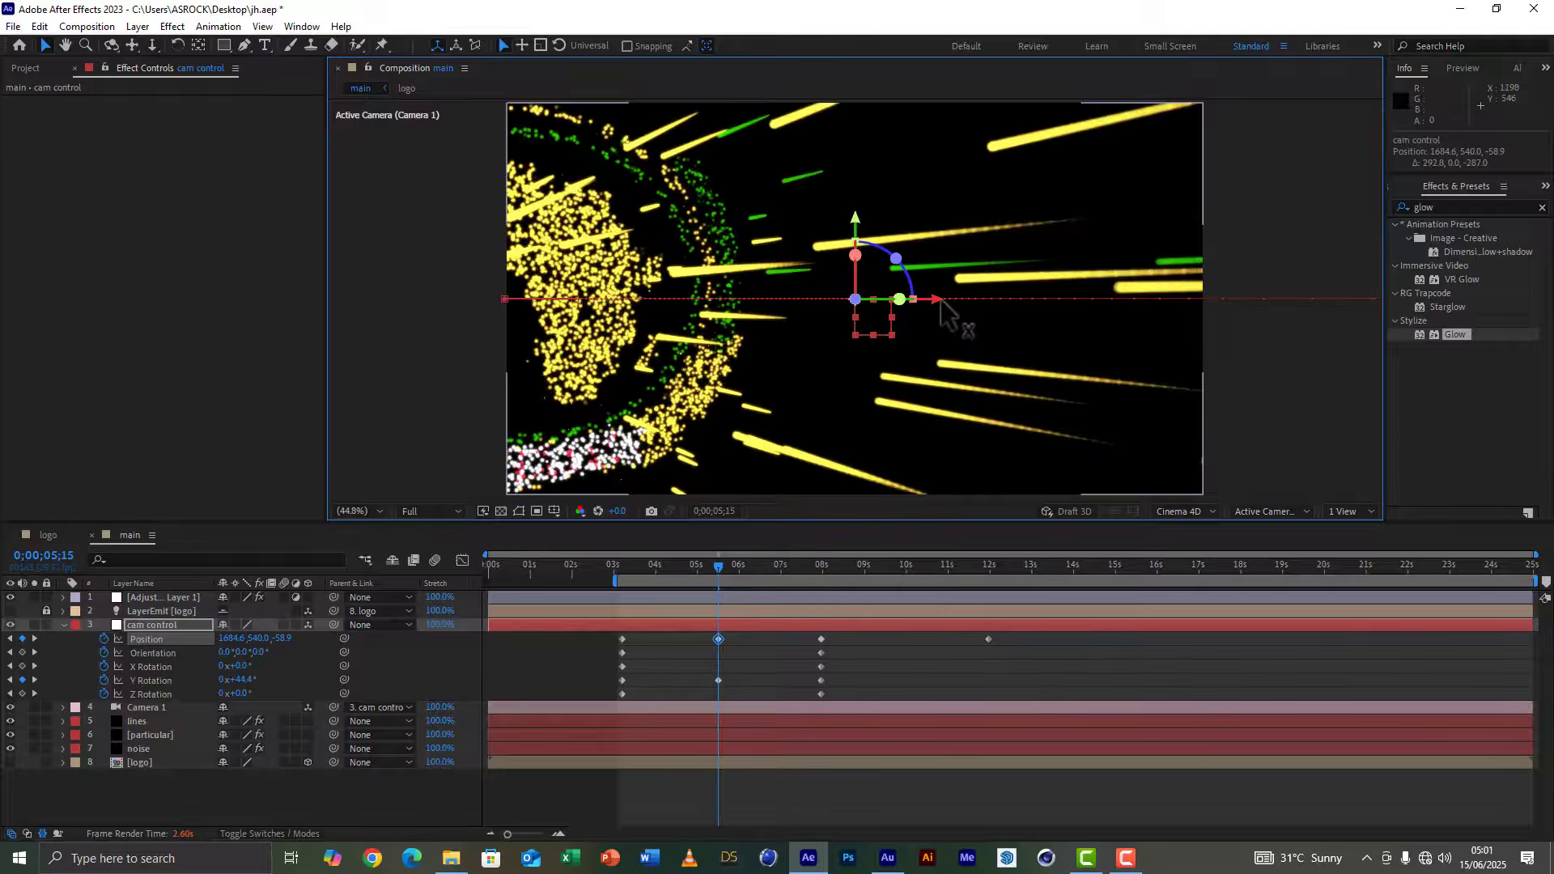
pyautogui.moveTo(934, 299); pyautogui.dragTo(960, 301)
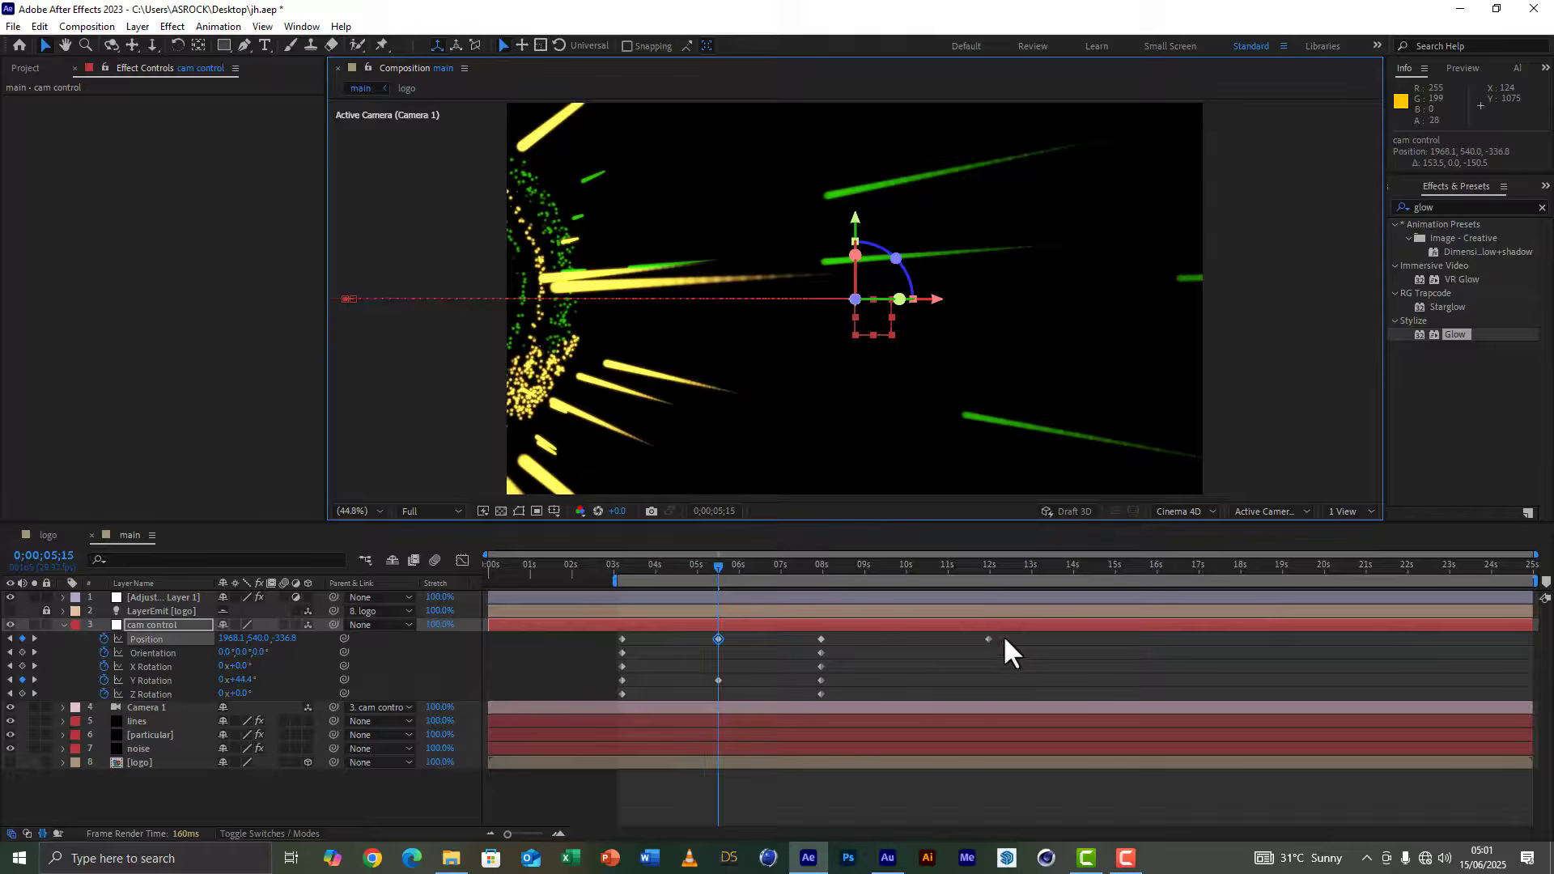
# Step: Apply Easy Ease to all of cam control's Position, Orientation and rotation keyframes
pyautogui.moveTo(1004, 638); pyautogui.dragTo(615, 688)
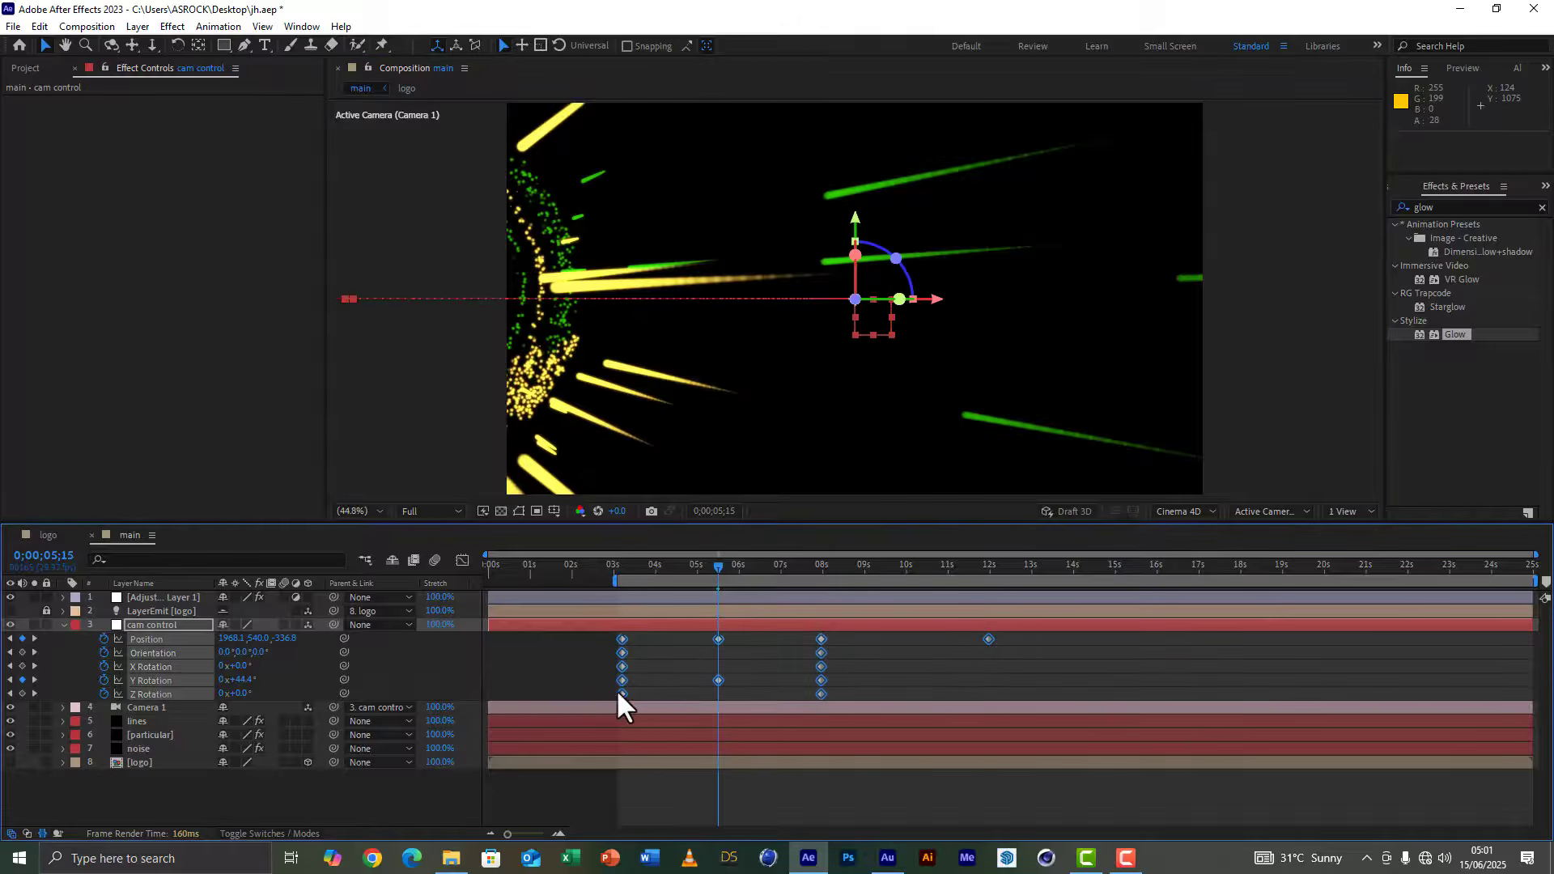
pyautogui.rightClick(620, 691)
pyautogui.moveTo(751, 683)
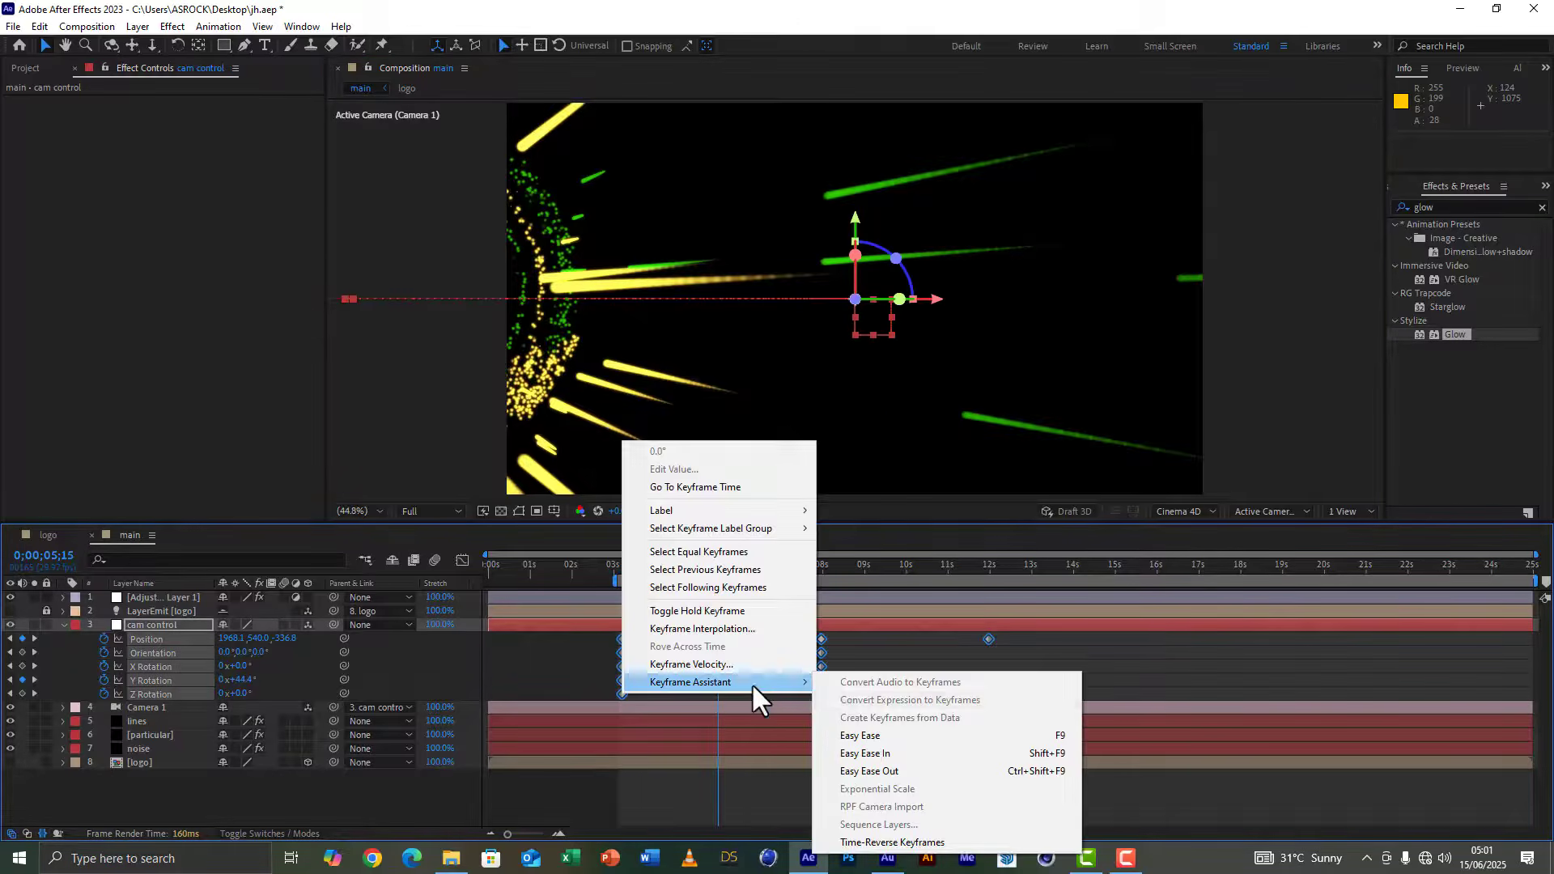
pyautogui.click(862, 735)
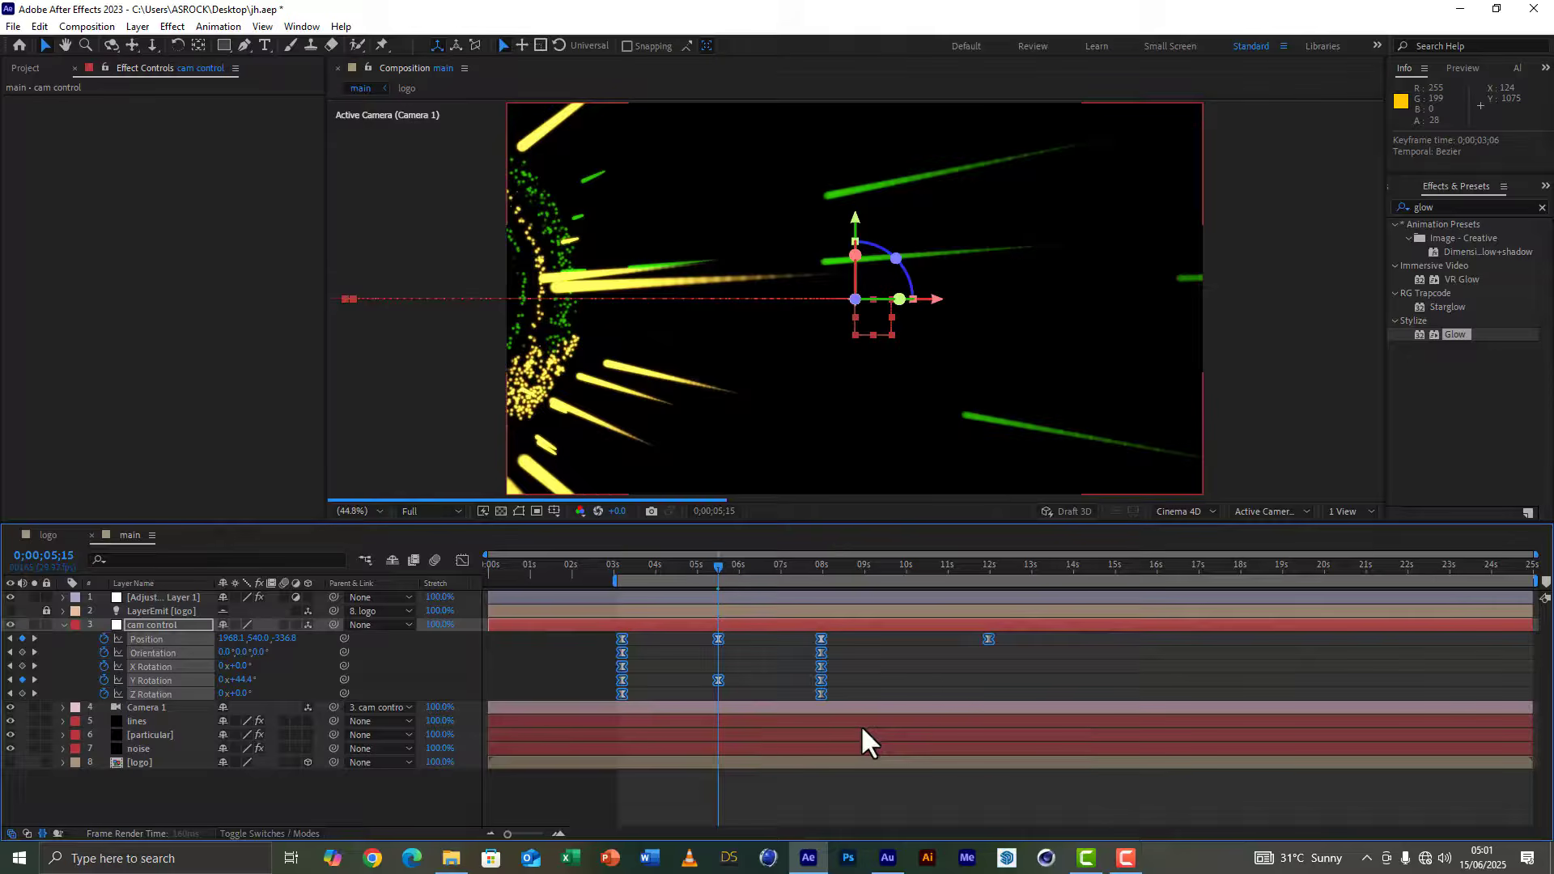
# Step: Retime cam control's opening keyframes later and its closing keyframes earlier, to about 0;00;07;02, and start the work area slightly later
pyautogui.moveTo(988, 639); pyautogui.dragTo(782, 701)
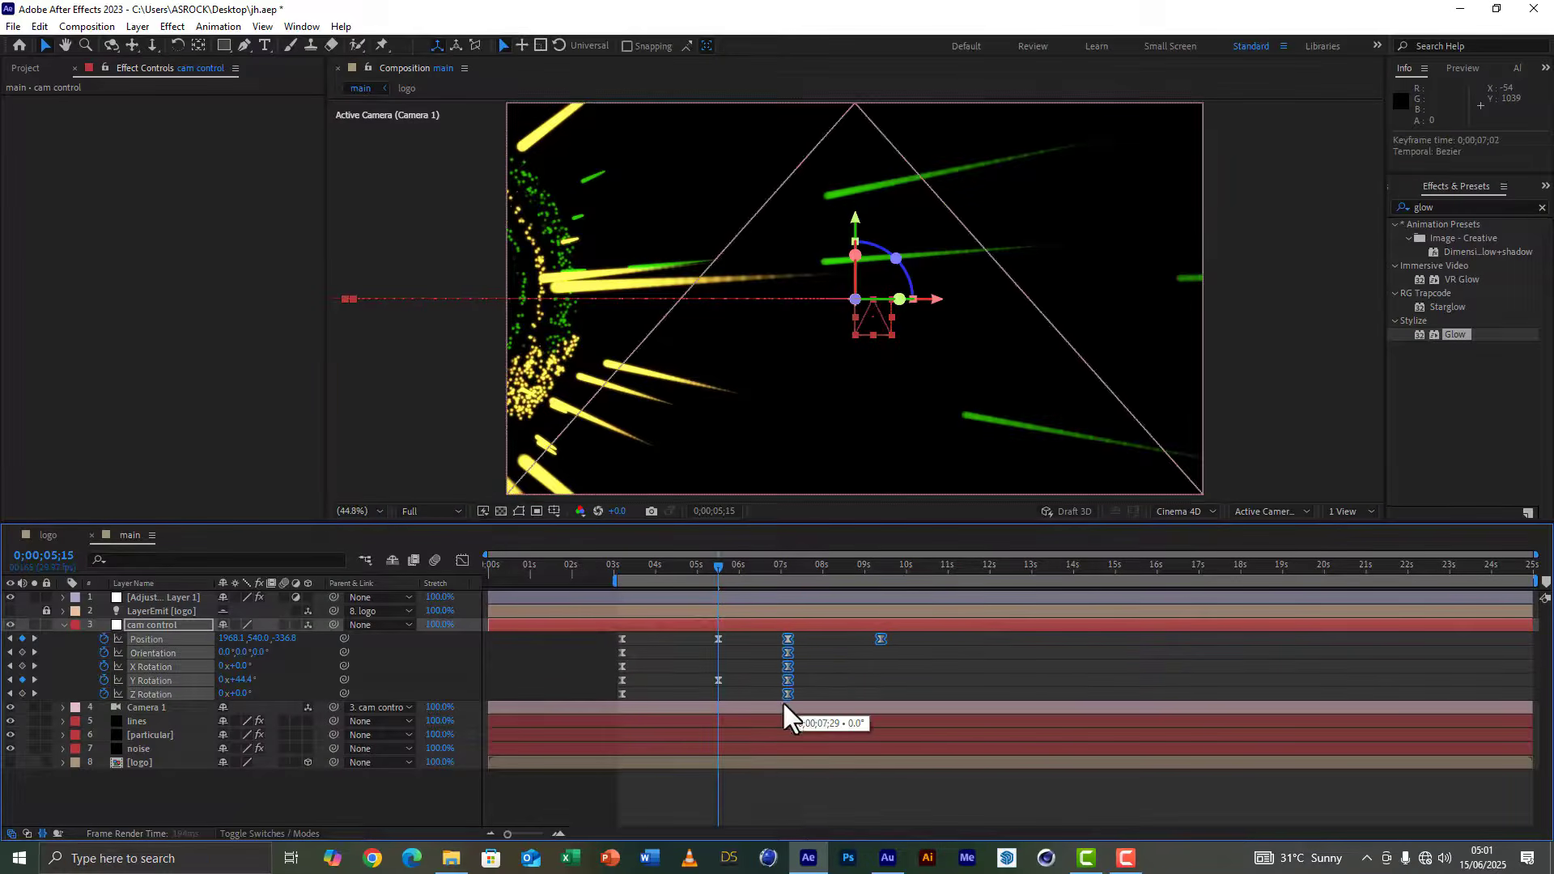
pyautogui.moveTo(892, 637); pyautogui.dragTo(799, 696)
pyautogui.moveTo(610, 640); pyautogui.dragTo(642, 701)
pyautogui.moveTo(616, 580); pyautogui.dragTo(631, 581)
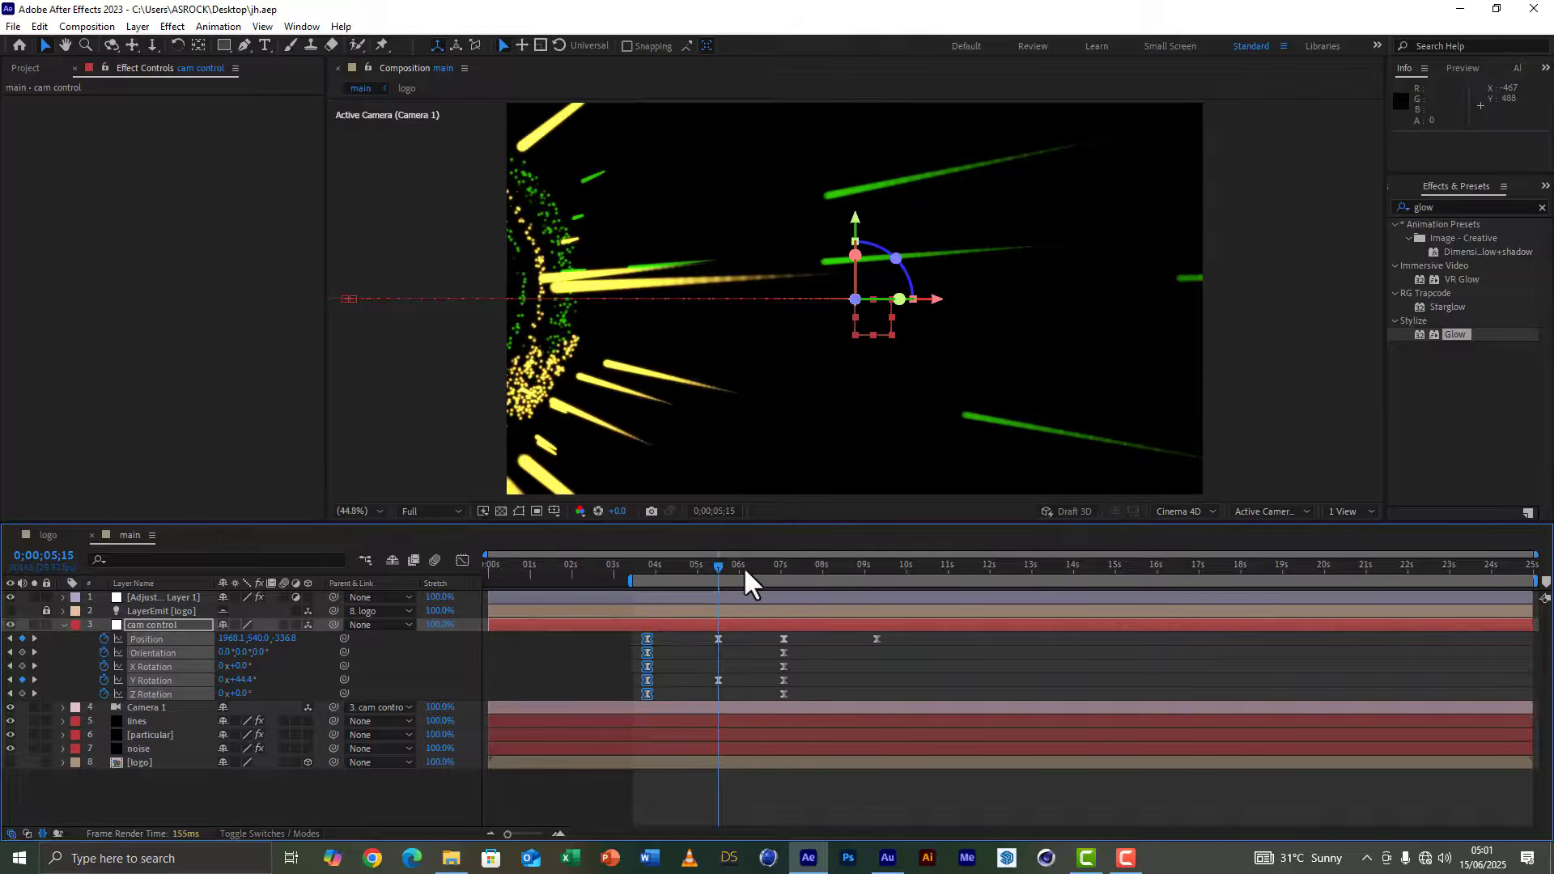
# Step: Keyframe the particular layer's Opacity from 0% at 0;00;06;20 to 100% at 0;00;07;03 and preview from 0;00;03;16
pyautogui.moveTo(759, 566); pyautogui.dragTo(774, 567)
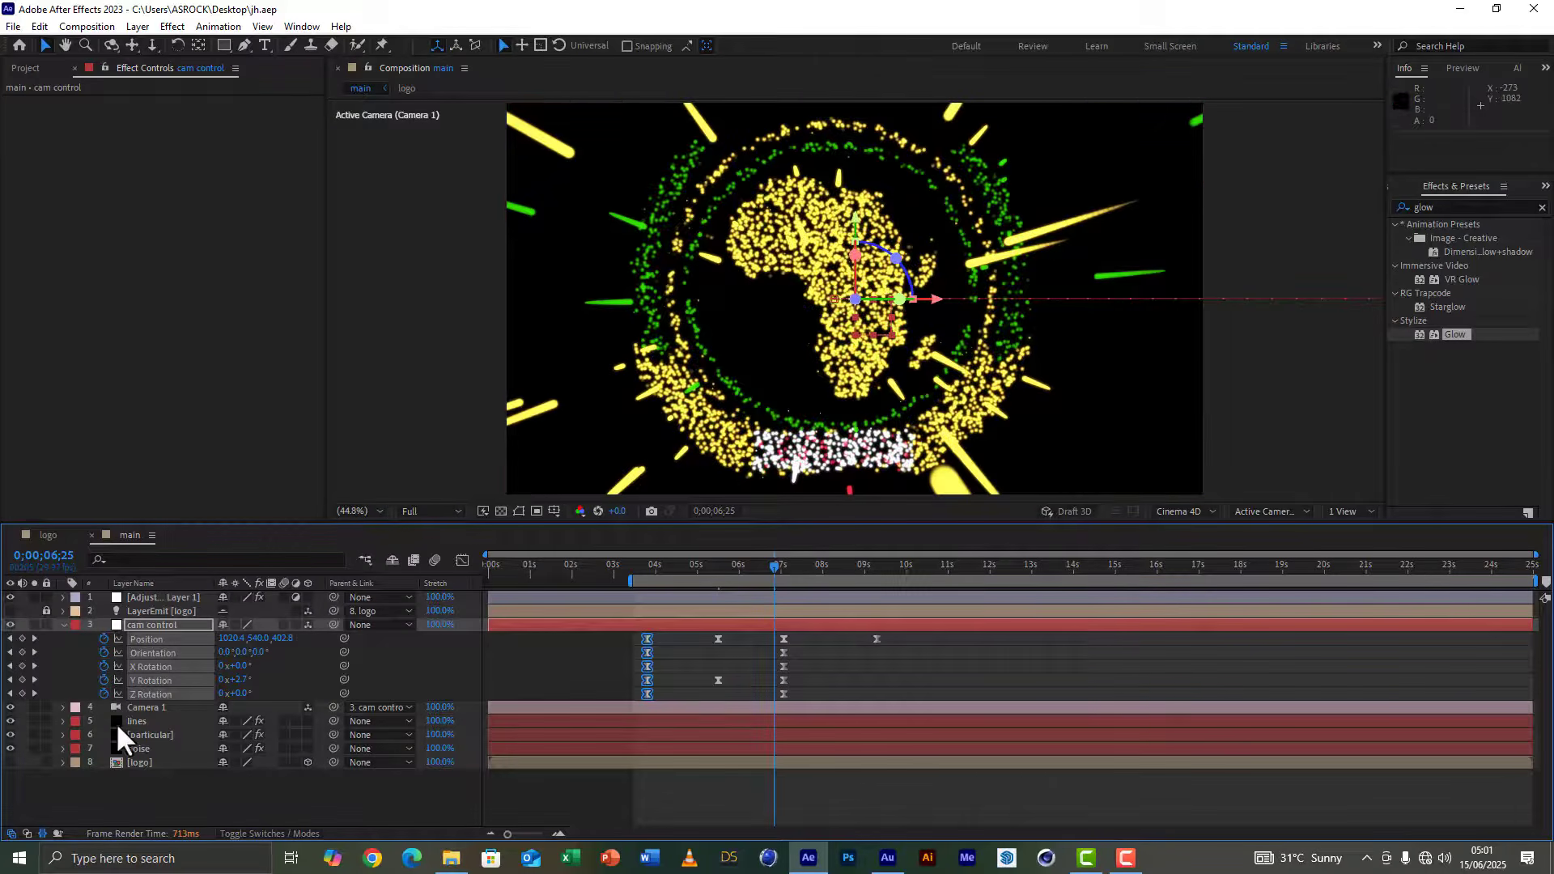
pyautogui.click(140, 734)
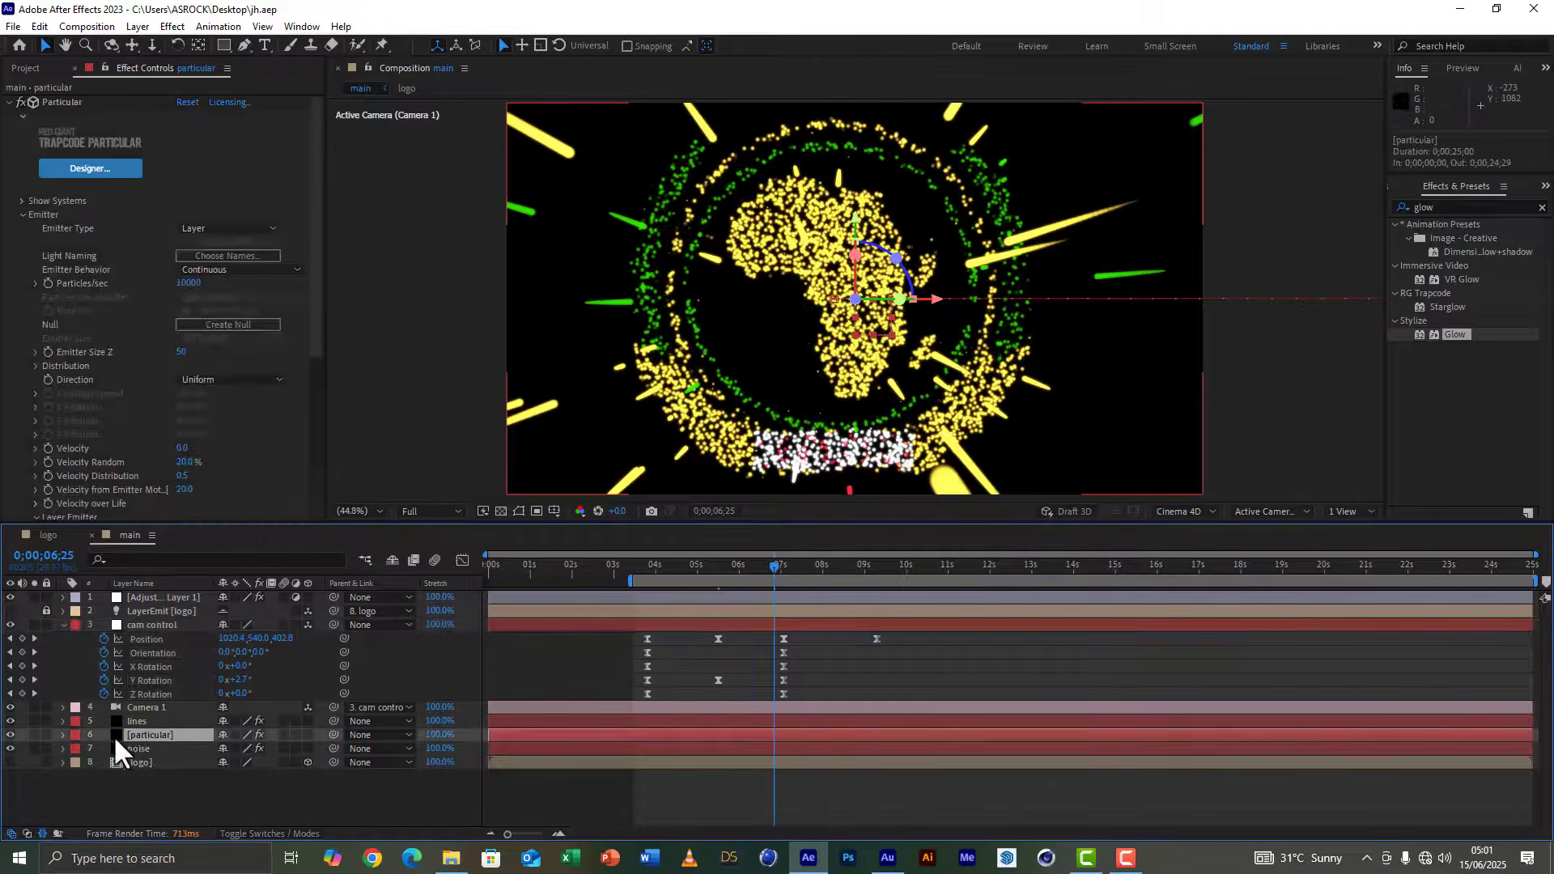
pyautogui.click(7, 735)
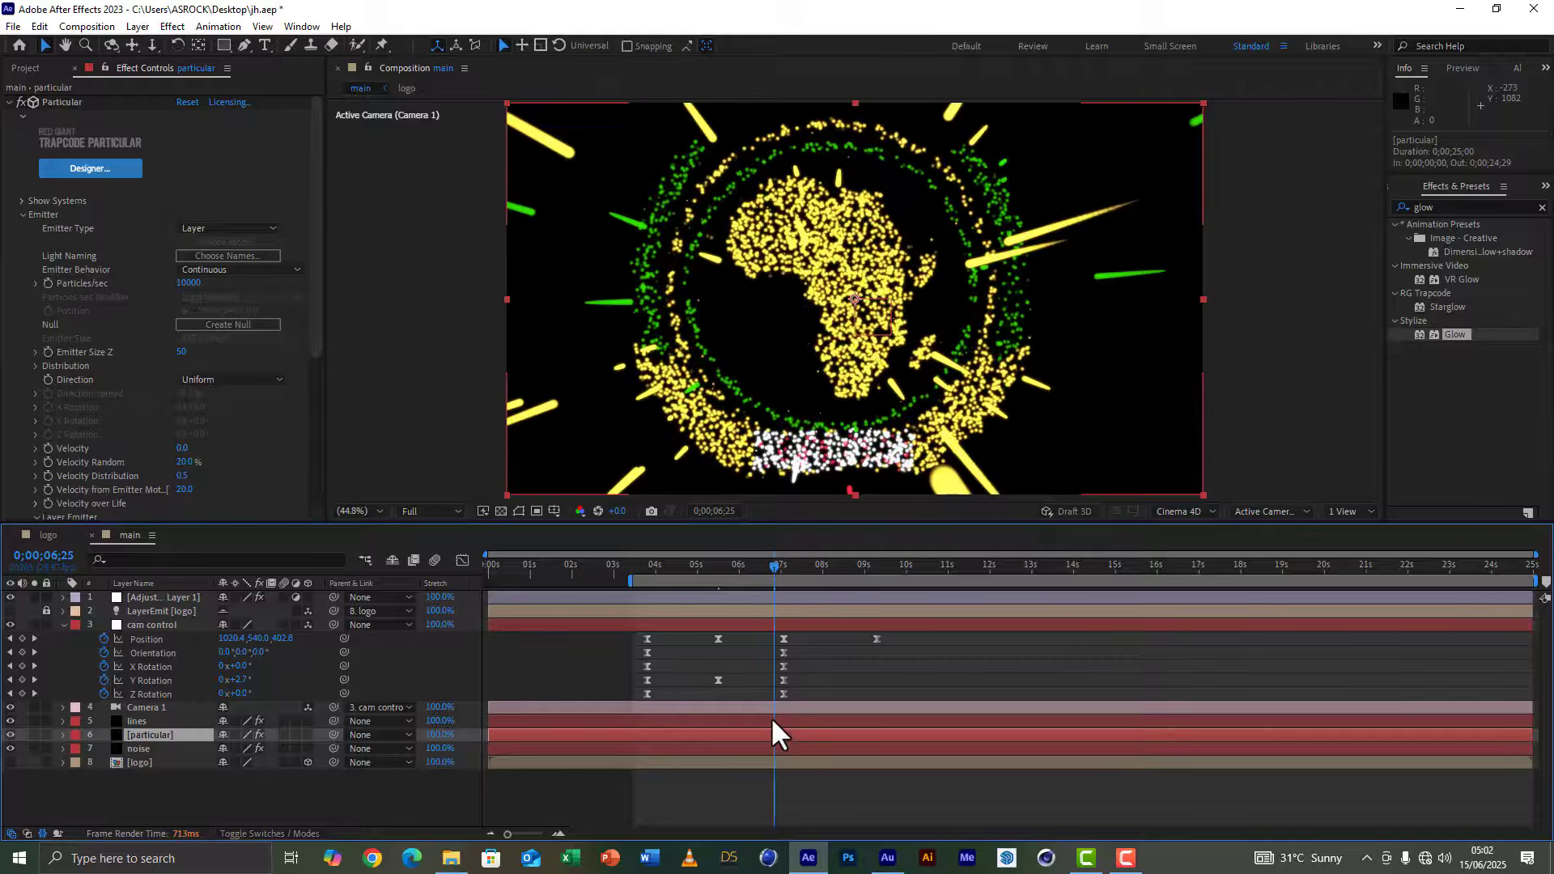
pyautogui.press('t')
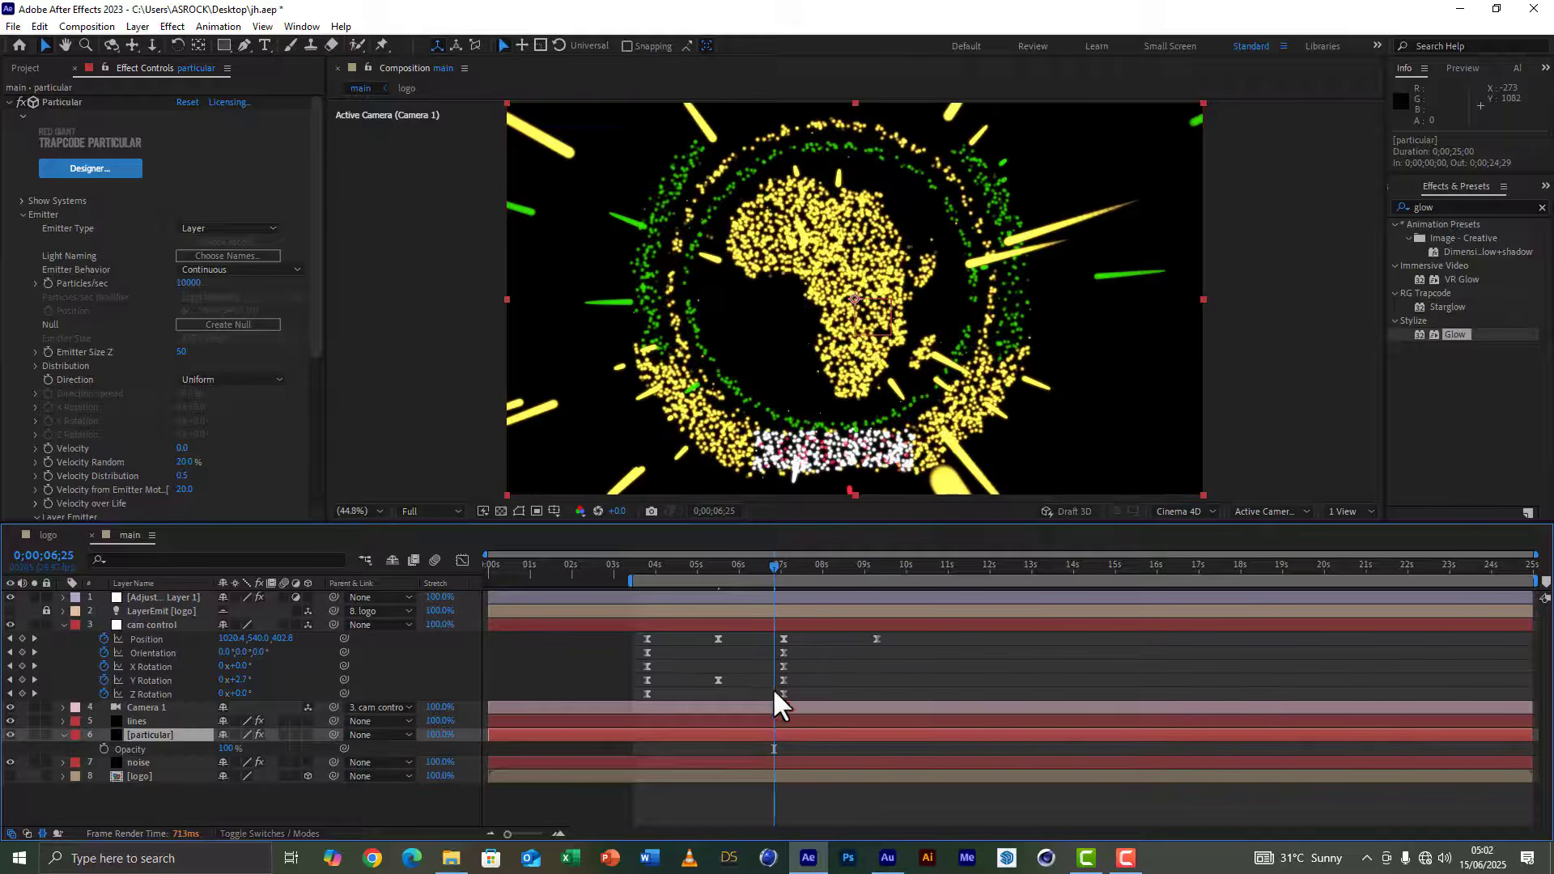
pyautogui.click(763, 567)
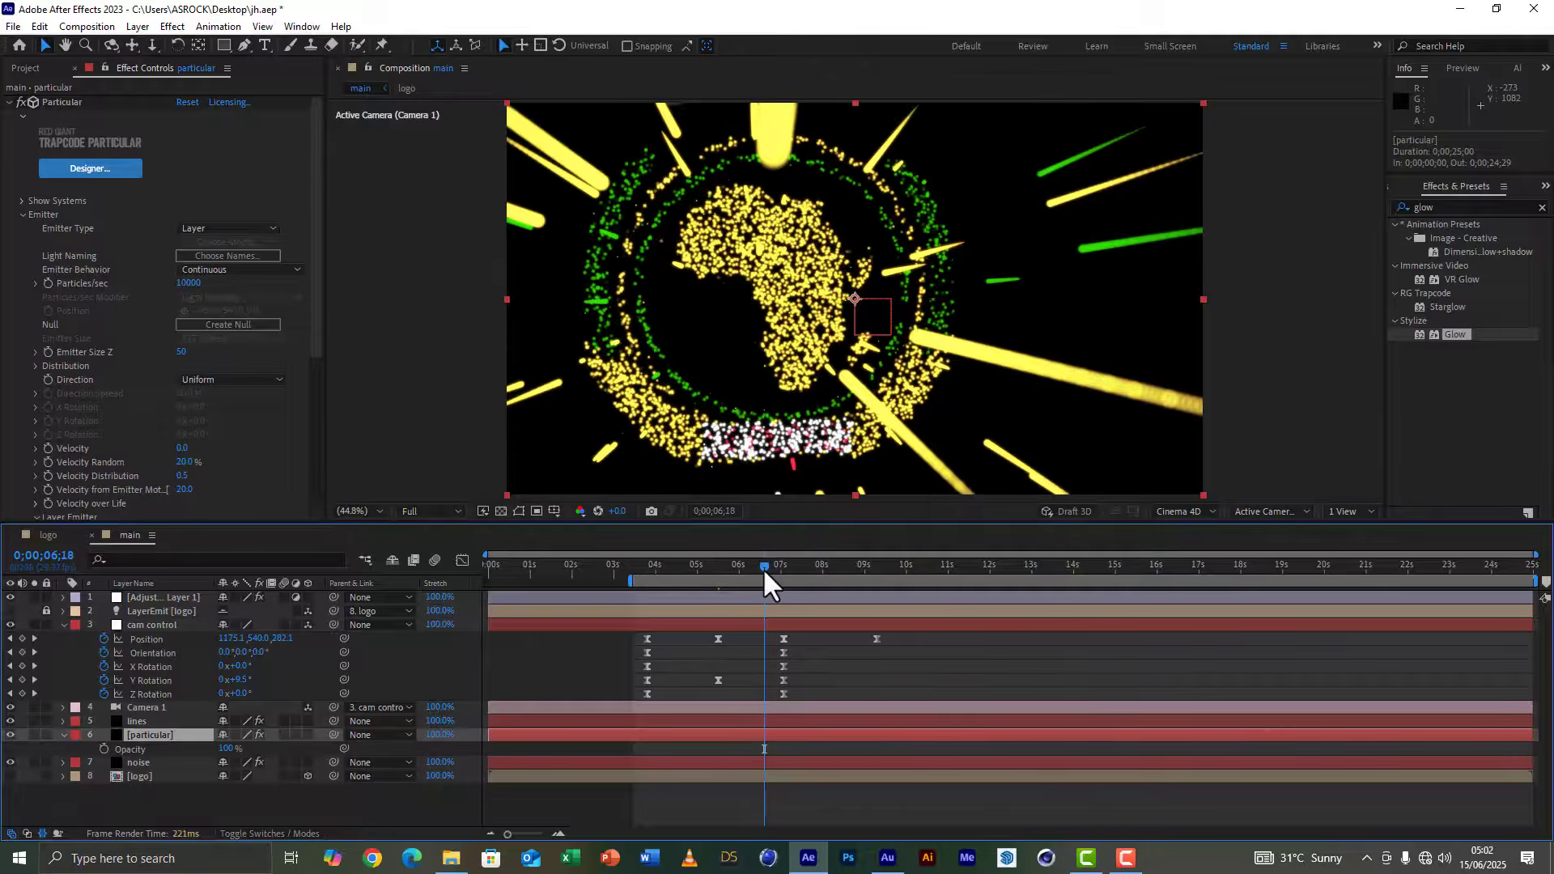
pyautogui.moveTo(763, 566); pyautogui.dragTo(783, 570)
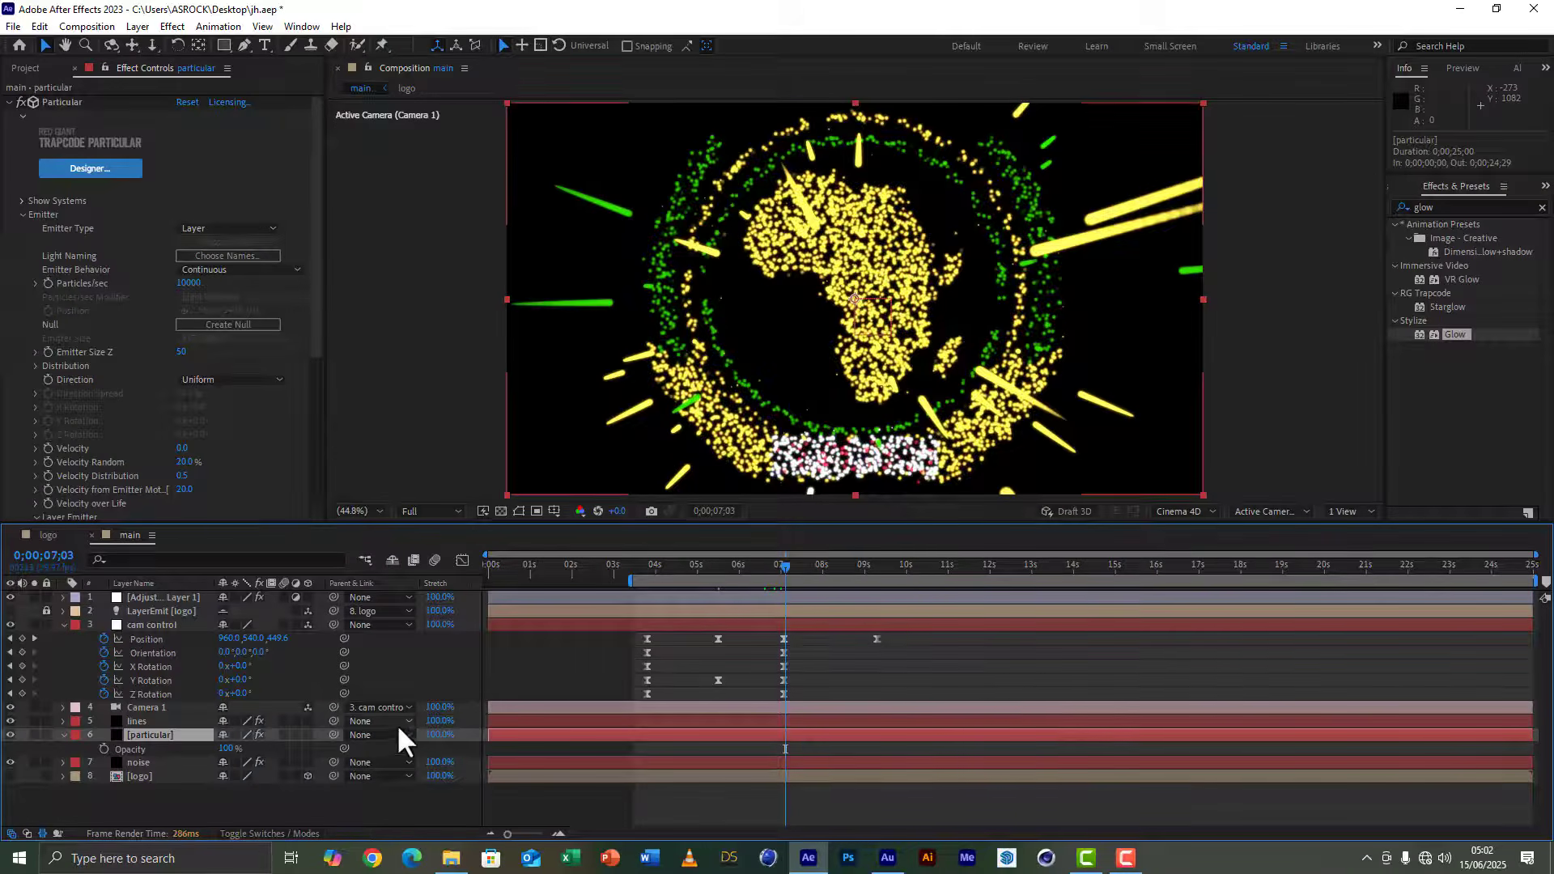
pyautogui.click(103, 747)
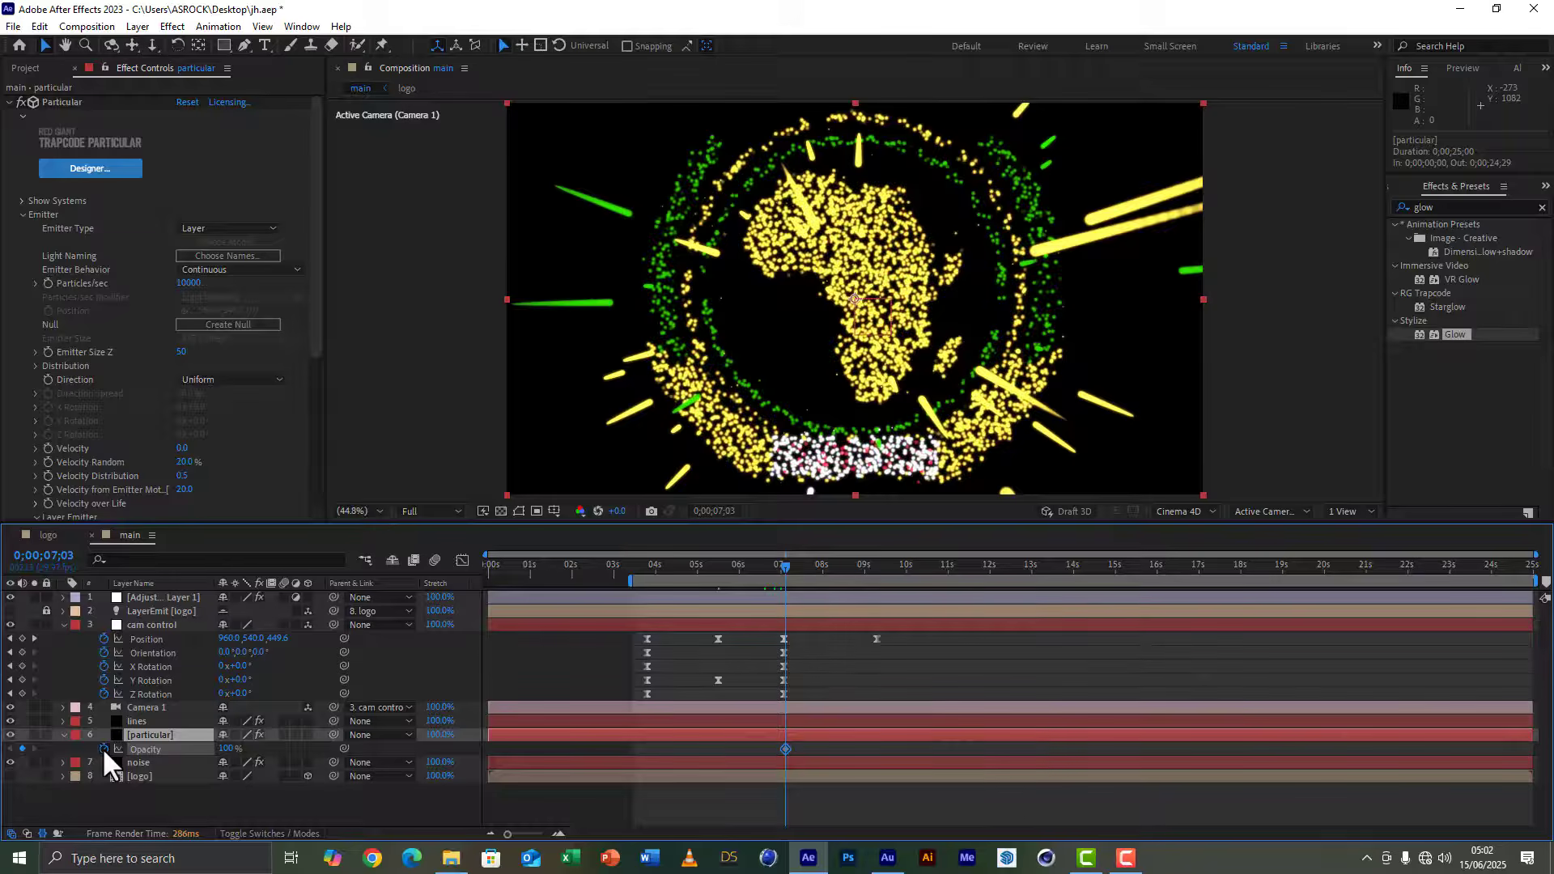
pyautogui.click(766, 563)
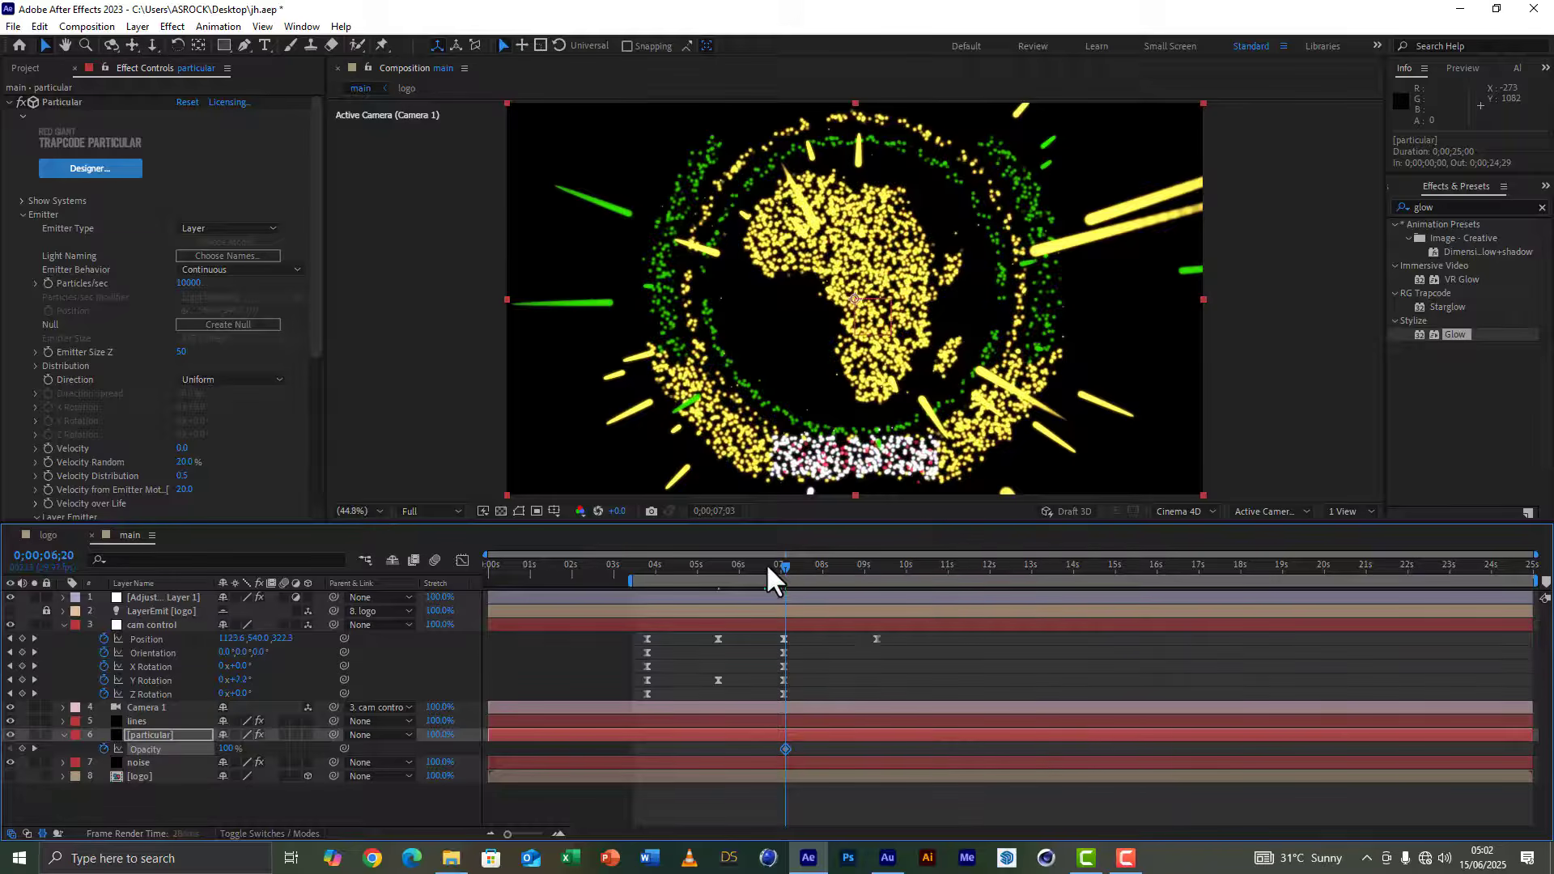
pyautogui.click(227, 748)
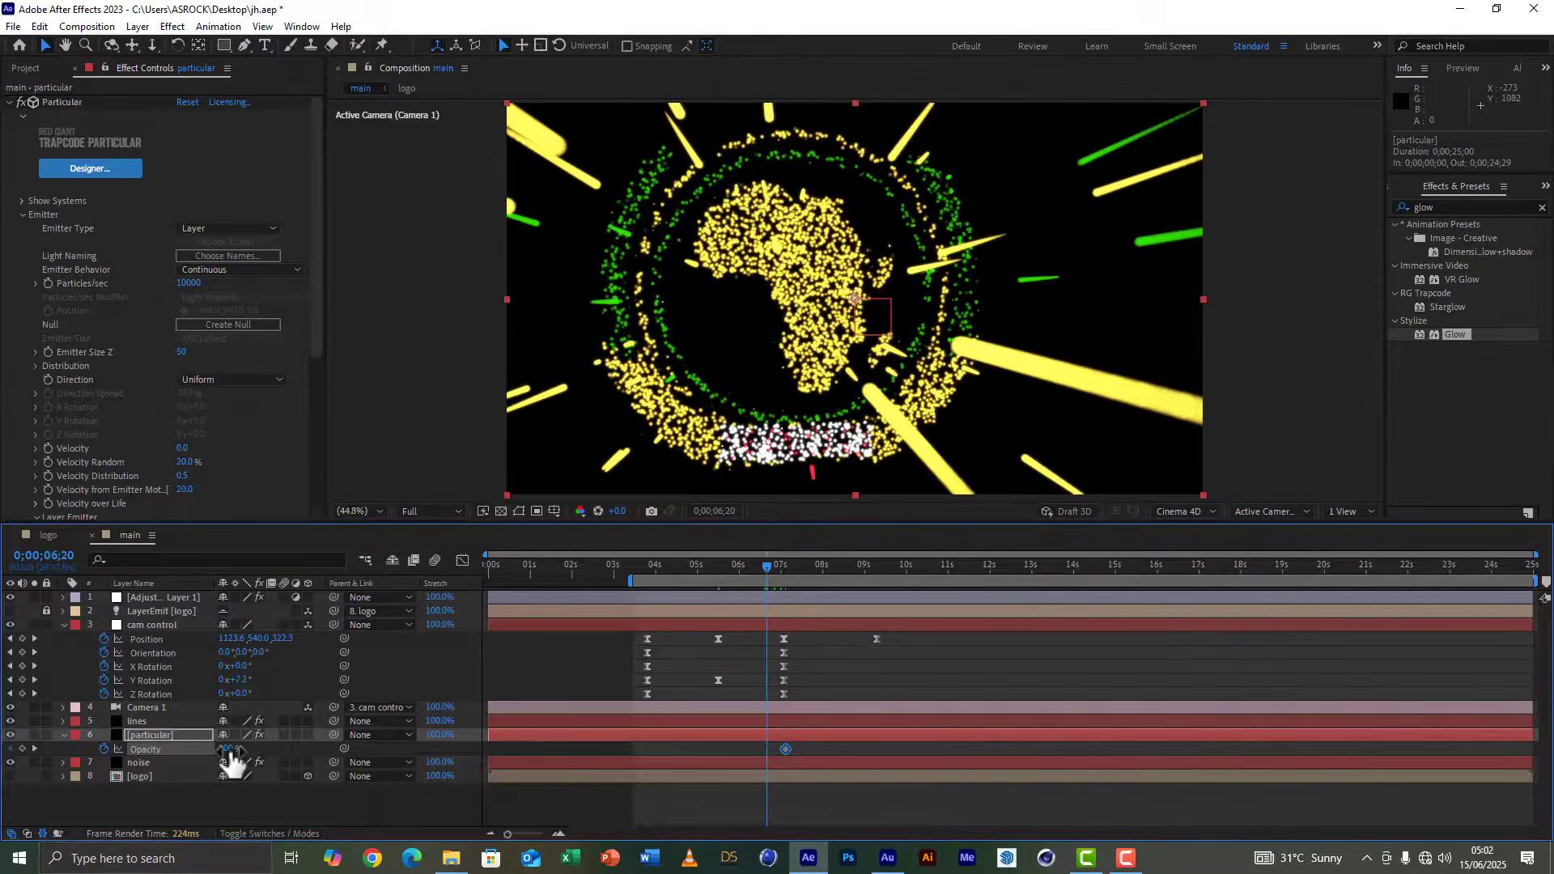
pyautogui.write('0')
pyautogui.press('Return')
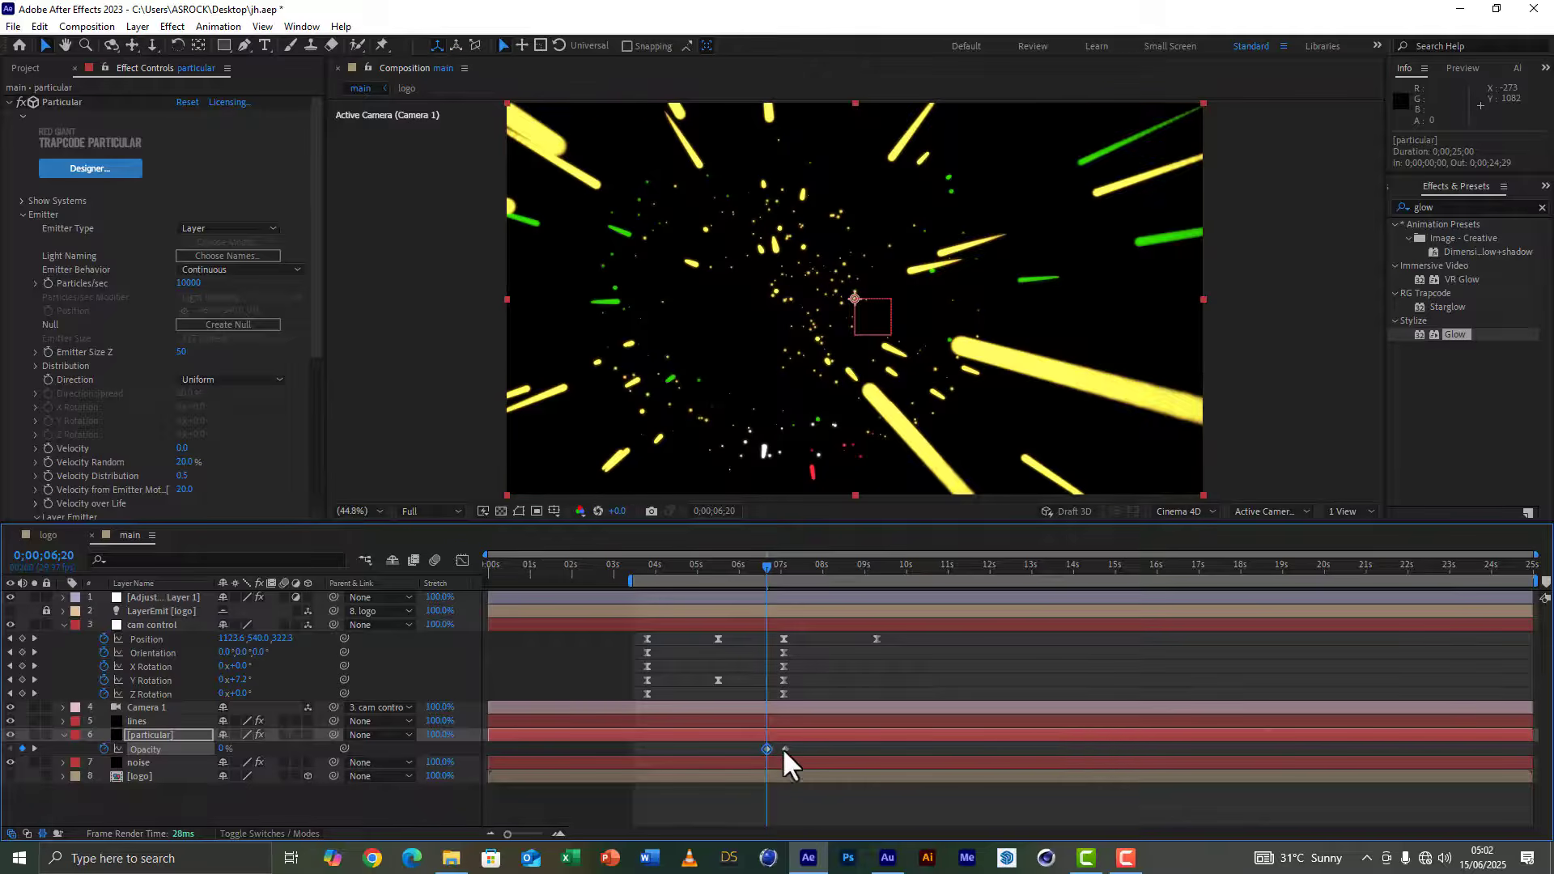
pyautogui.moveTo(766, 564)
pyautogui.mouseDown()
pyautogui.moveTo(785, 568)
pyautogui.moveTo(636, 571)
pyautogui.mouseUp()
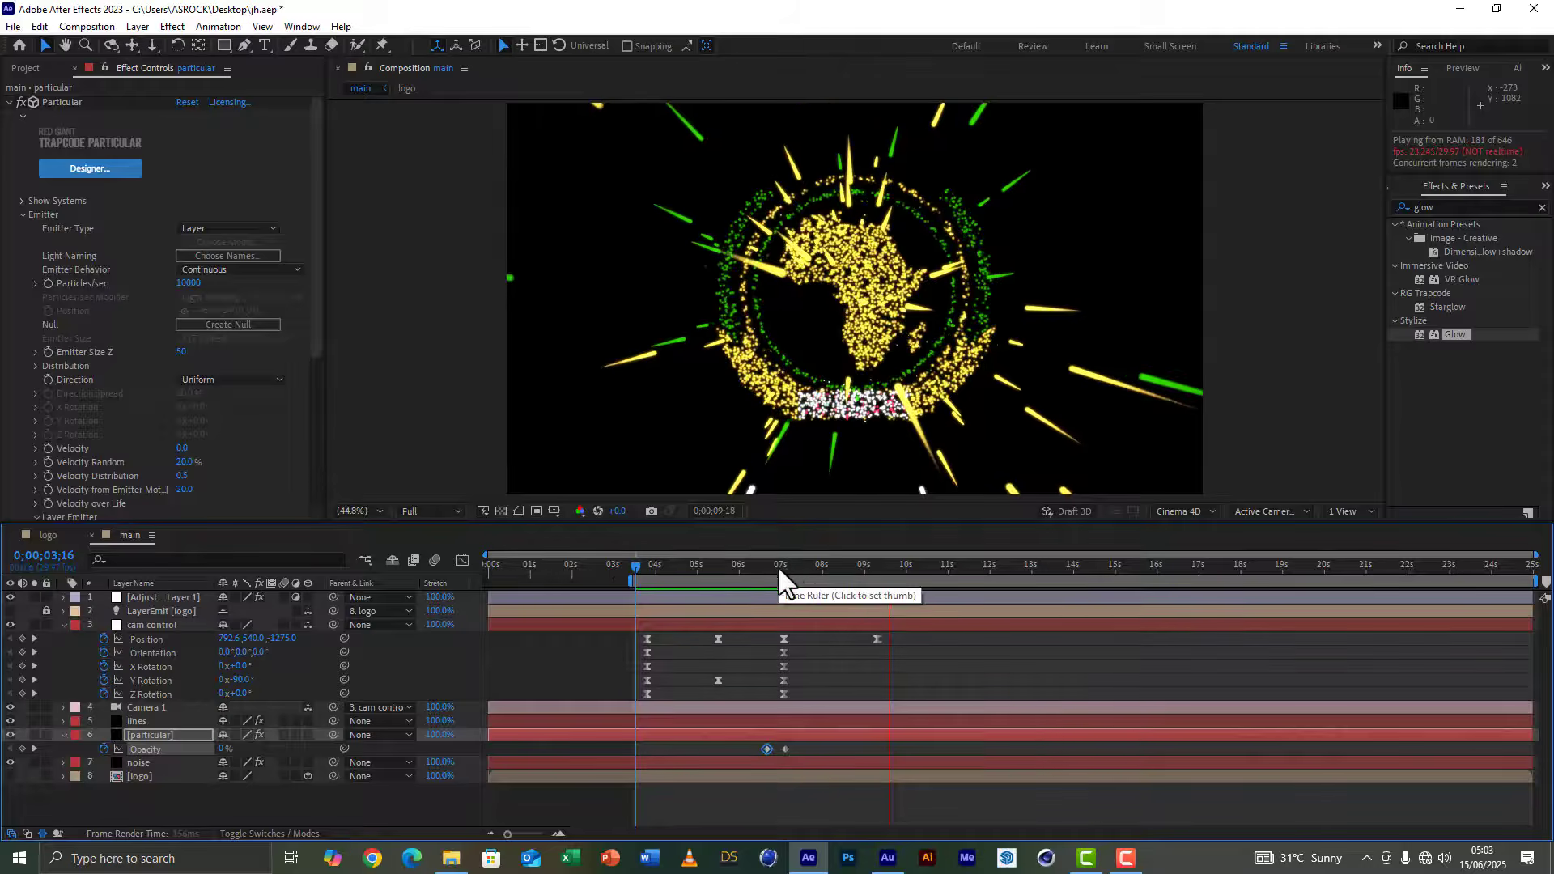
# Step: Keyframe the noise layer's Opacity from 0% at 0;00;06;20 to 100% at 0;00;07;03
pyautogui.click(783, 565)
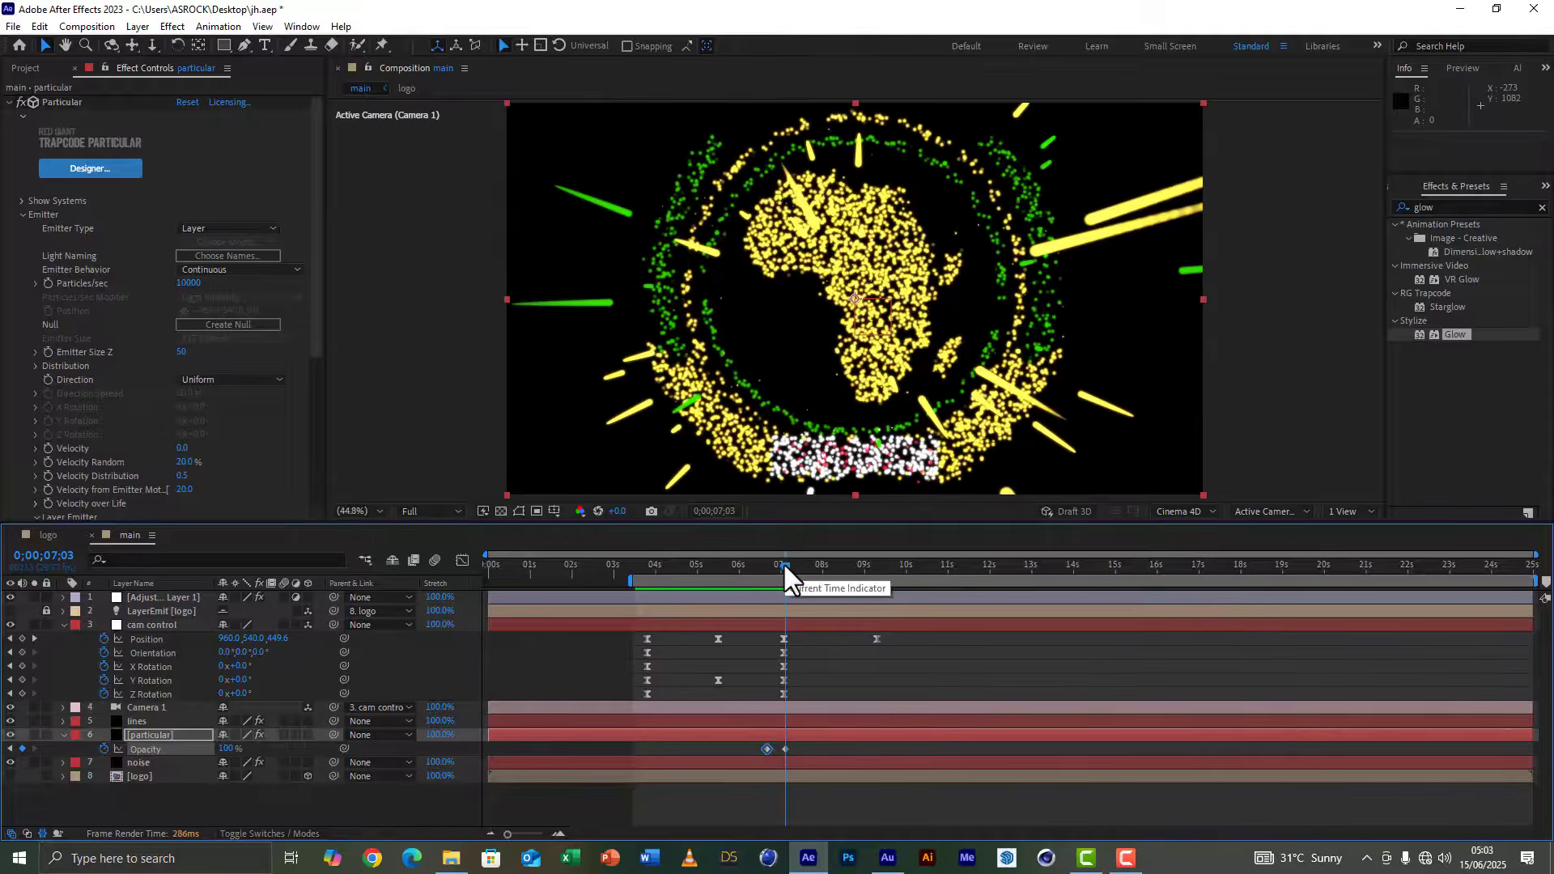
pyautogui.click(130, 760)
pyautogui.press('t')
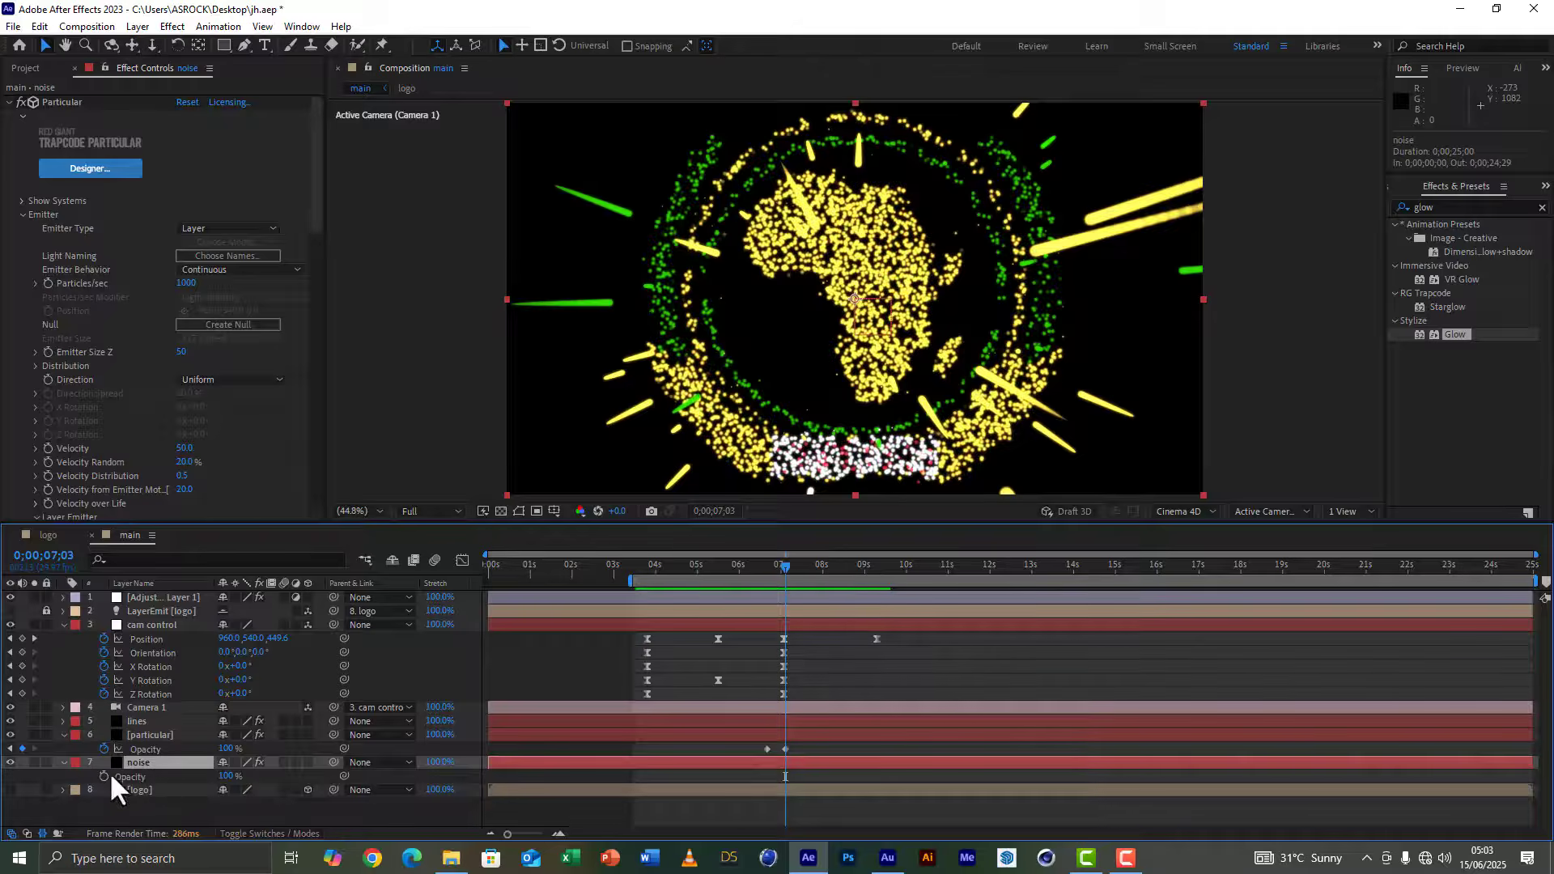
pyautogui.click(104, 776)
pyautogui.click(766, 566)
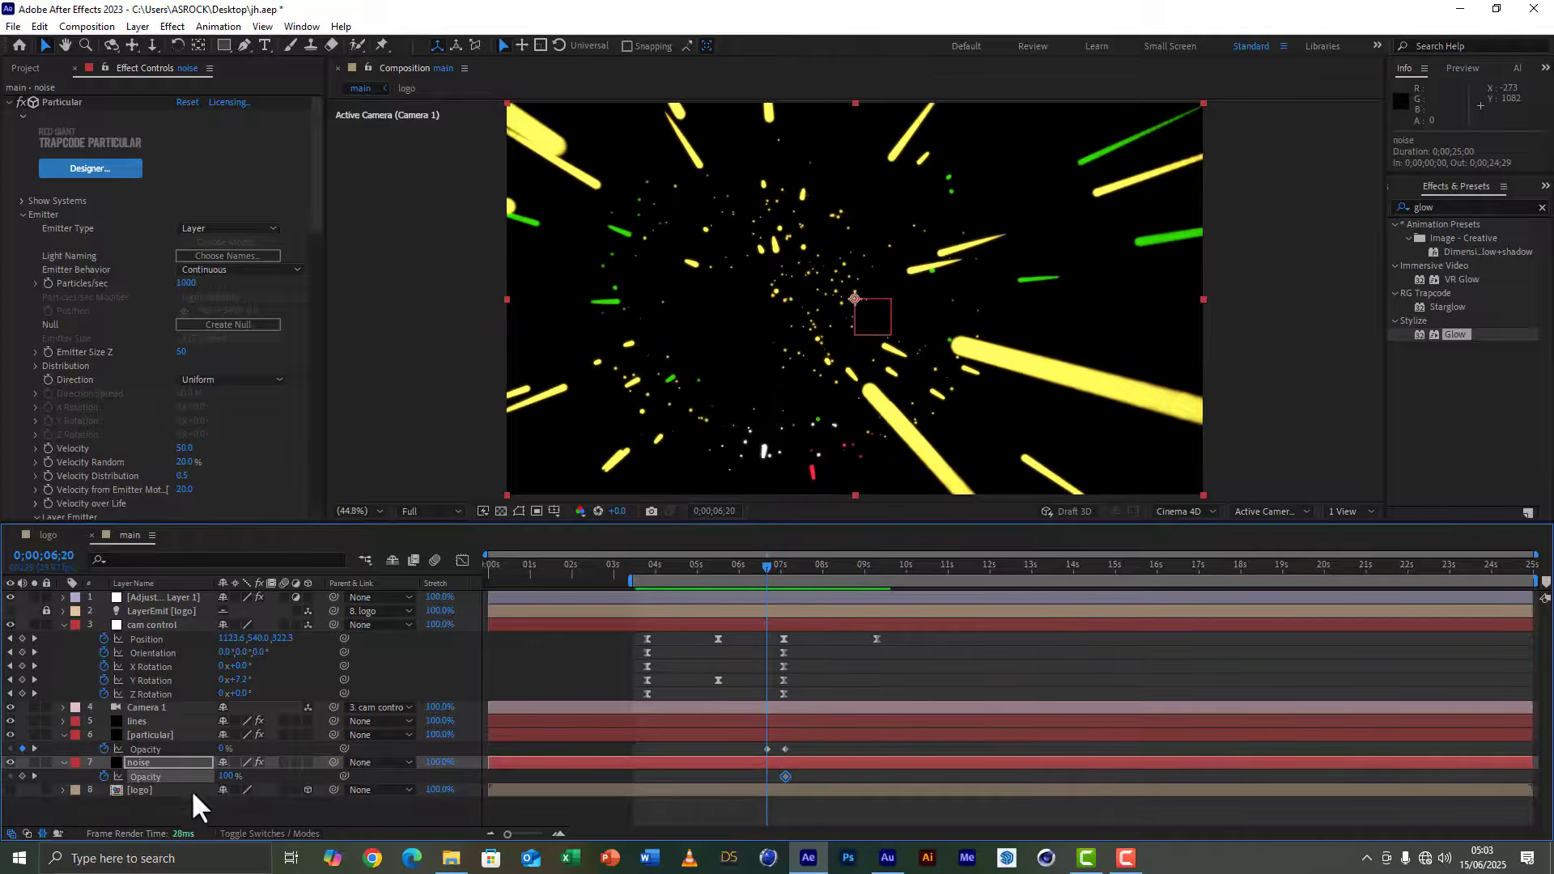
pyautogui.moveTo(228, 778); pyautogui.dragTo(162, 834)
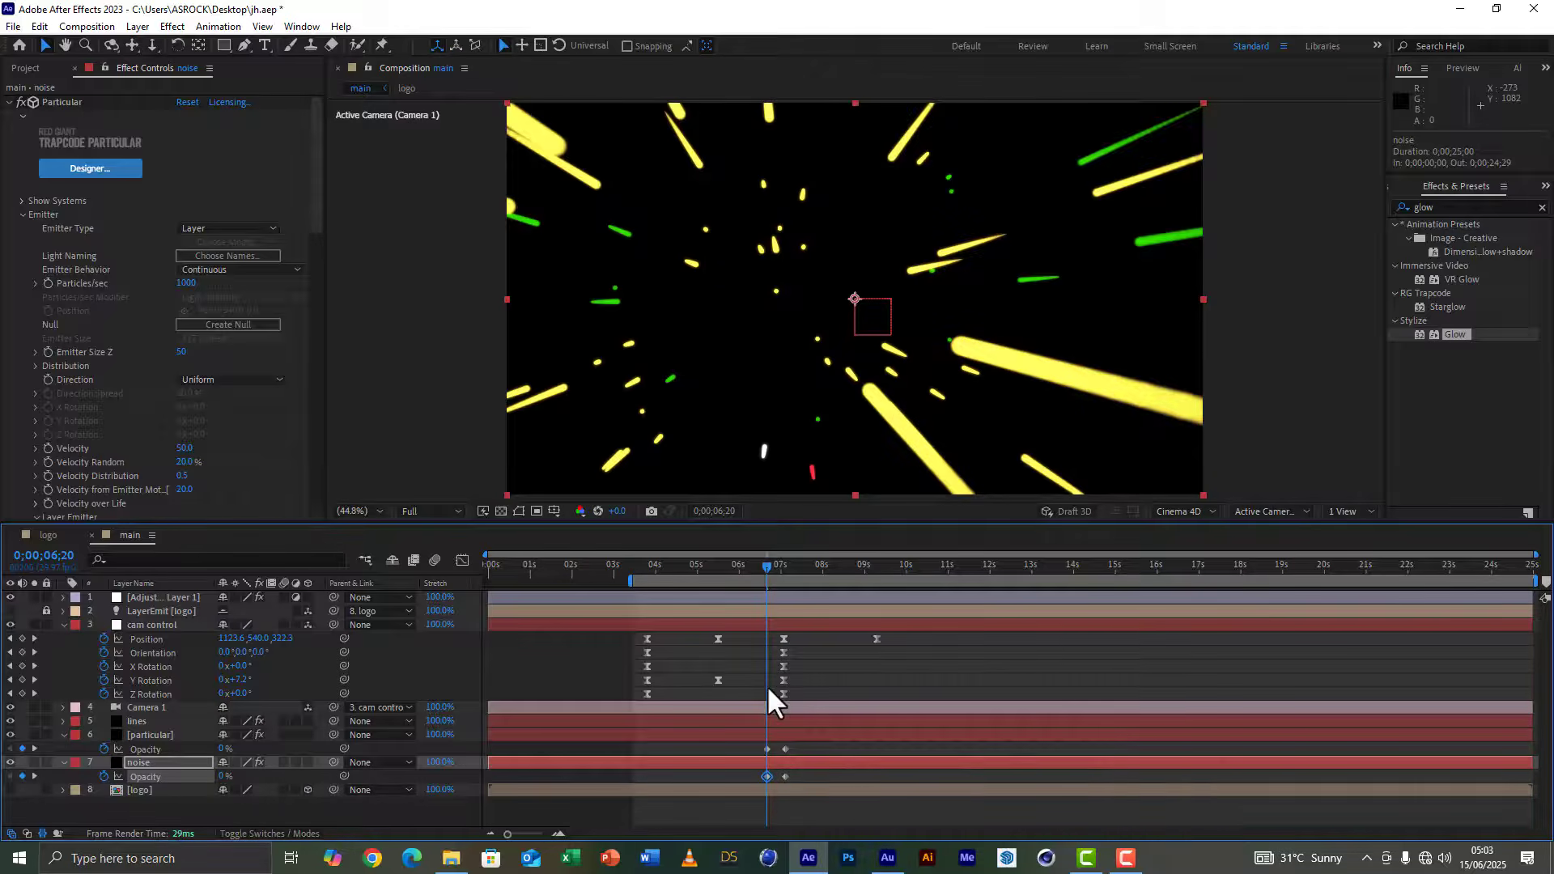
# Step: Reveal the lines layer's Particular Emitter S2 properties in the timeline and collapse the particular and noise layers
pyautogui.moveTo(767, 570); pyautogui.dragTo(939, 571)
pyautogui.click(952, 630)
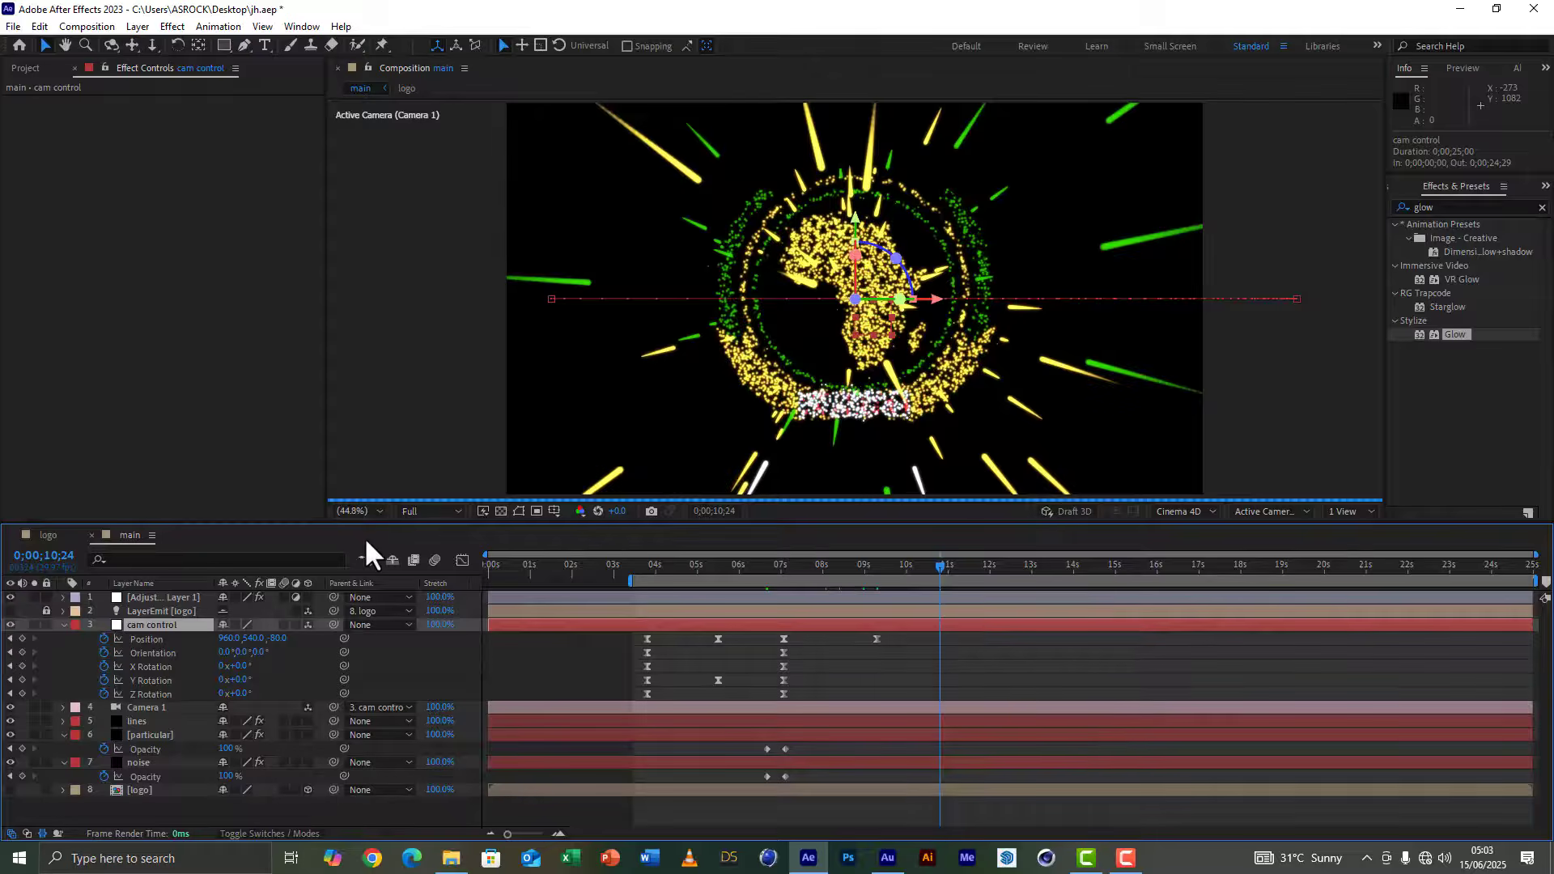
pyautogui.keyDown('alt'); pyautogui.keyDown('shift'); pyautogui.click(198, 638); pyautogui.keyUp('shift'); pyautogui.keyUp('alt')
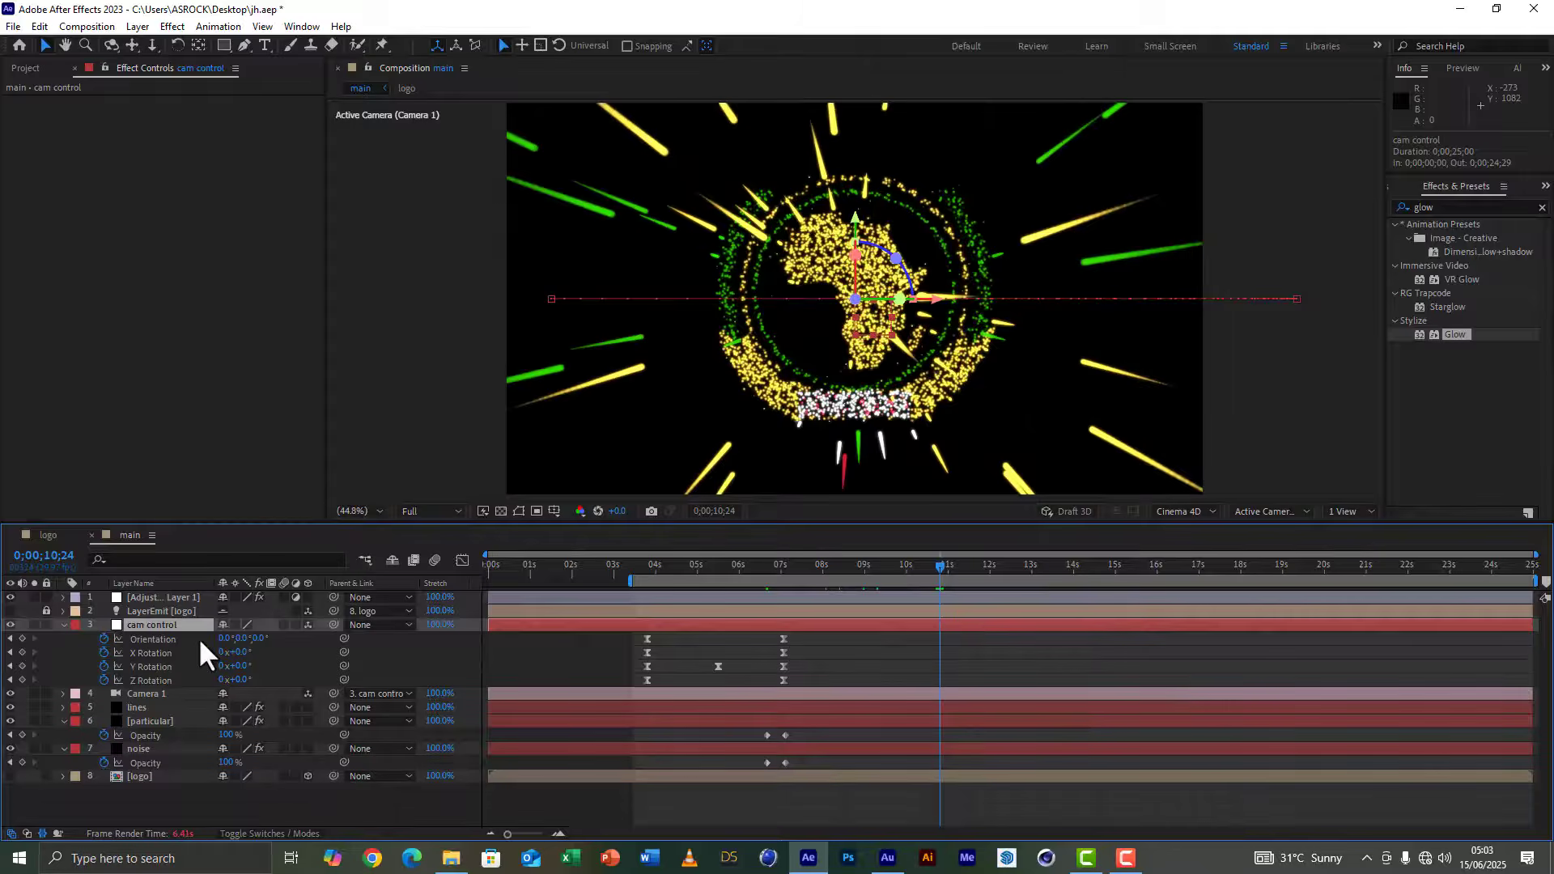
pyautogui.click(143, 708)
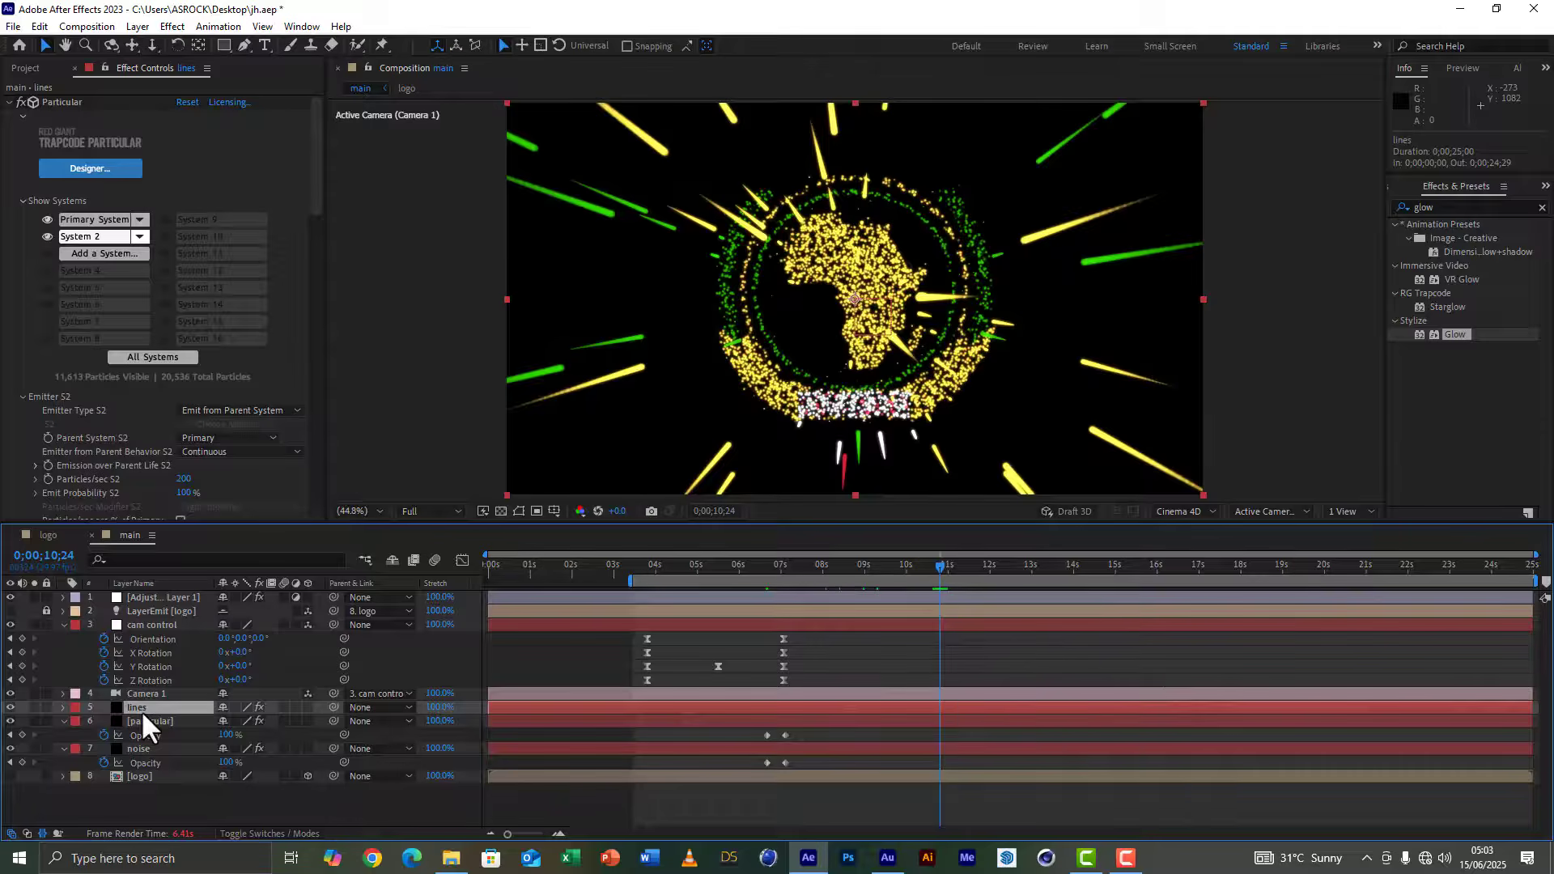
pyautogui.press('e')
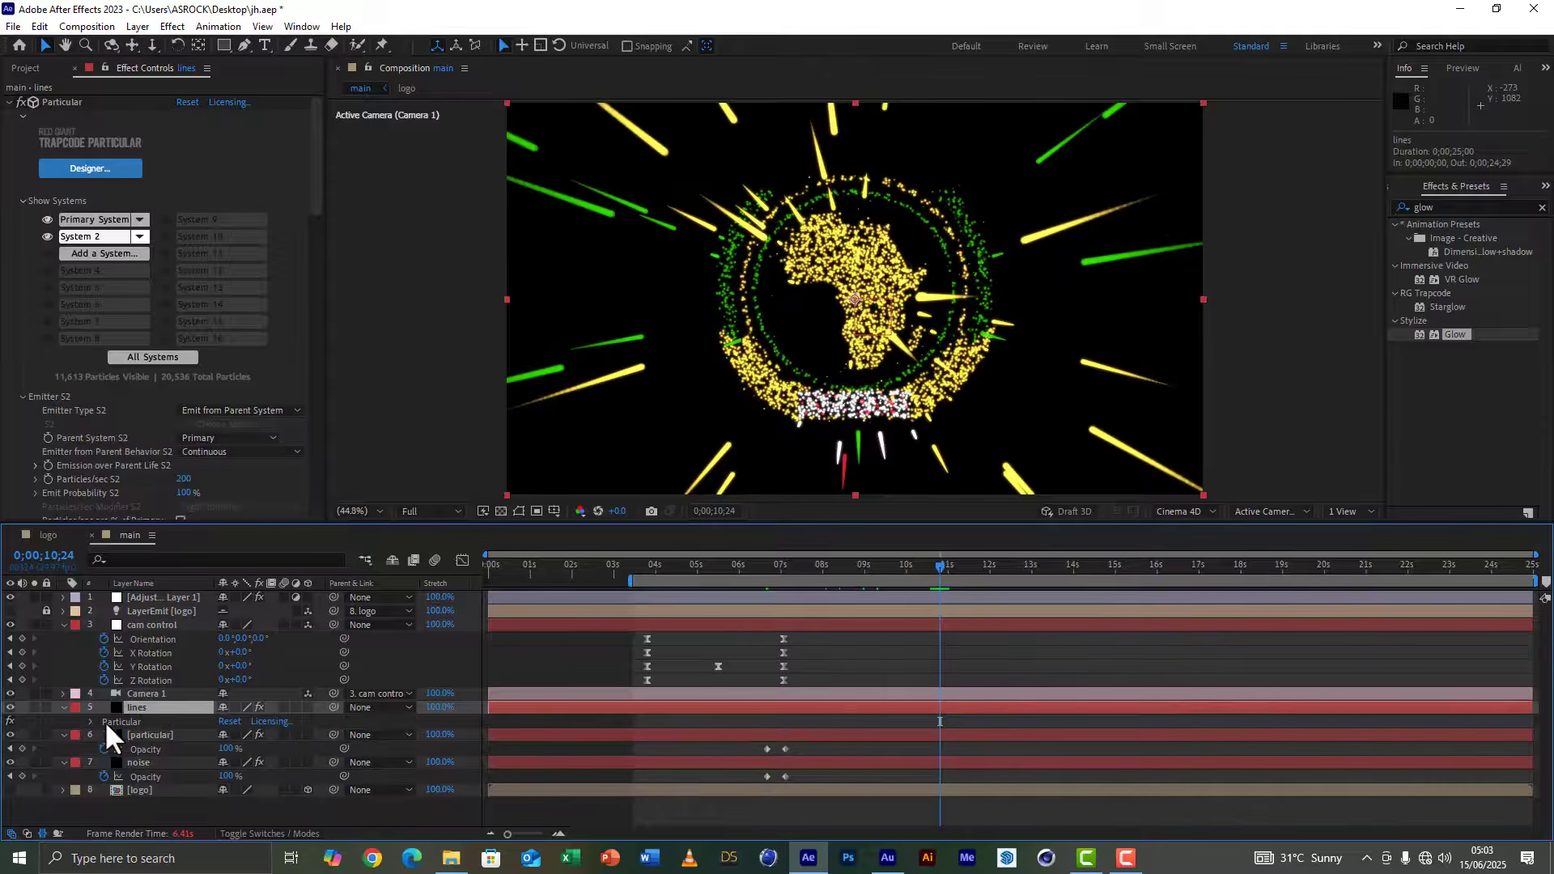
pyautogui.click(63, 735)
pyautogui.click(62, 750)
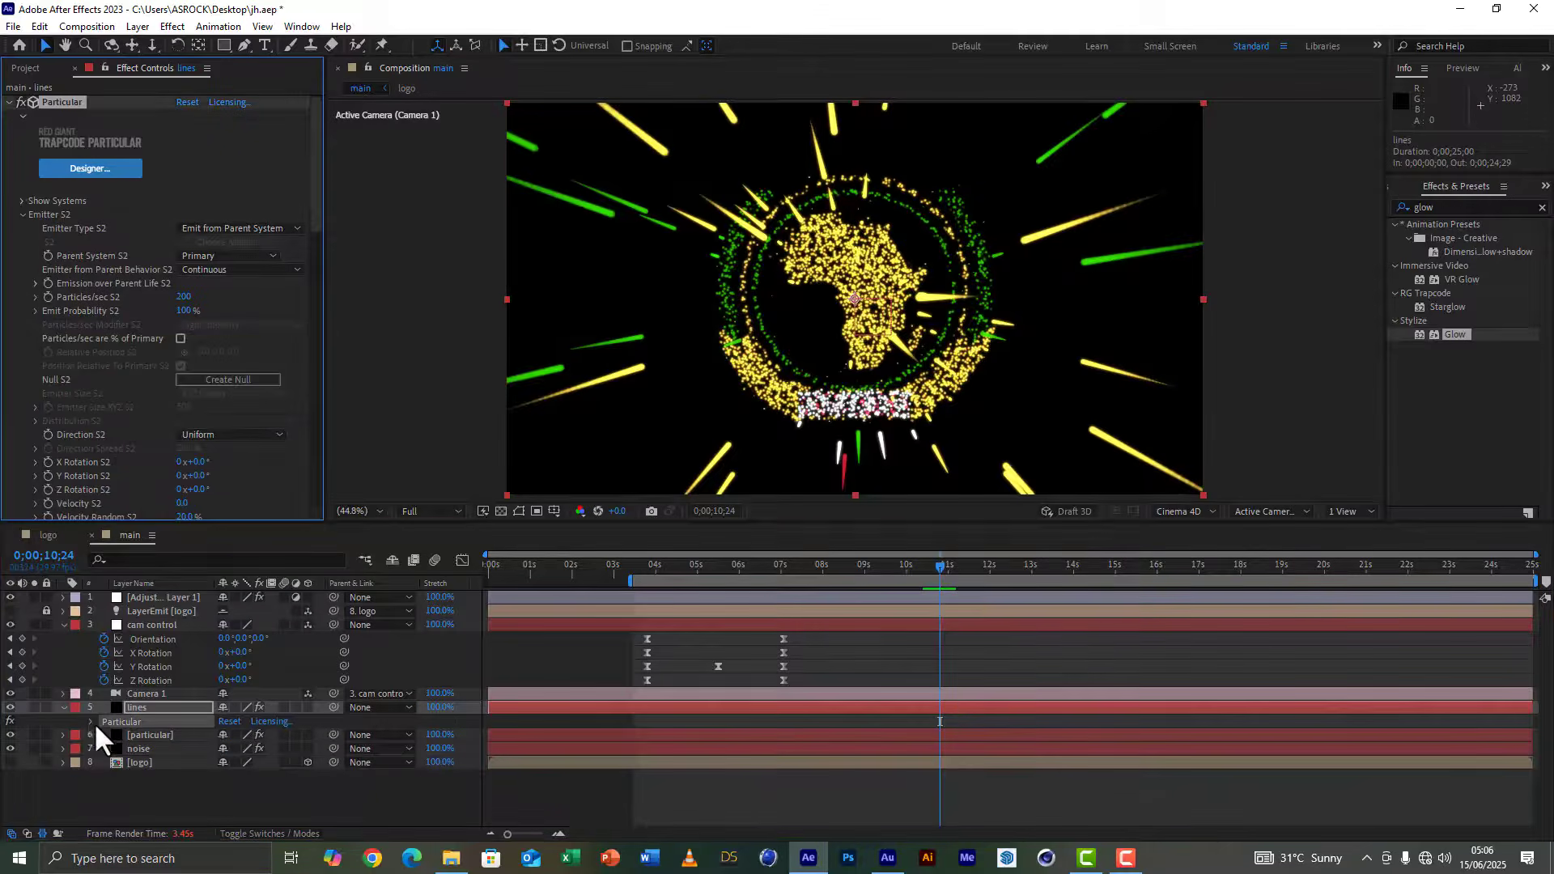
pyautogui.click(89, 720)
pyautogui.click(90, 721)
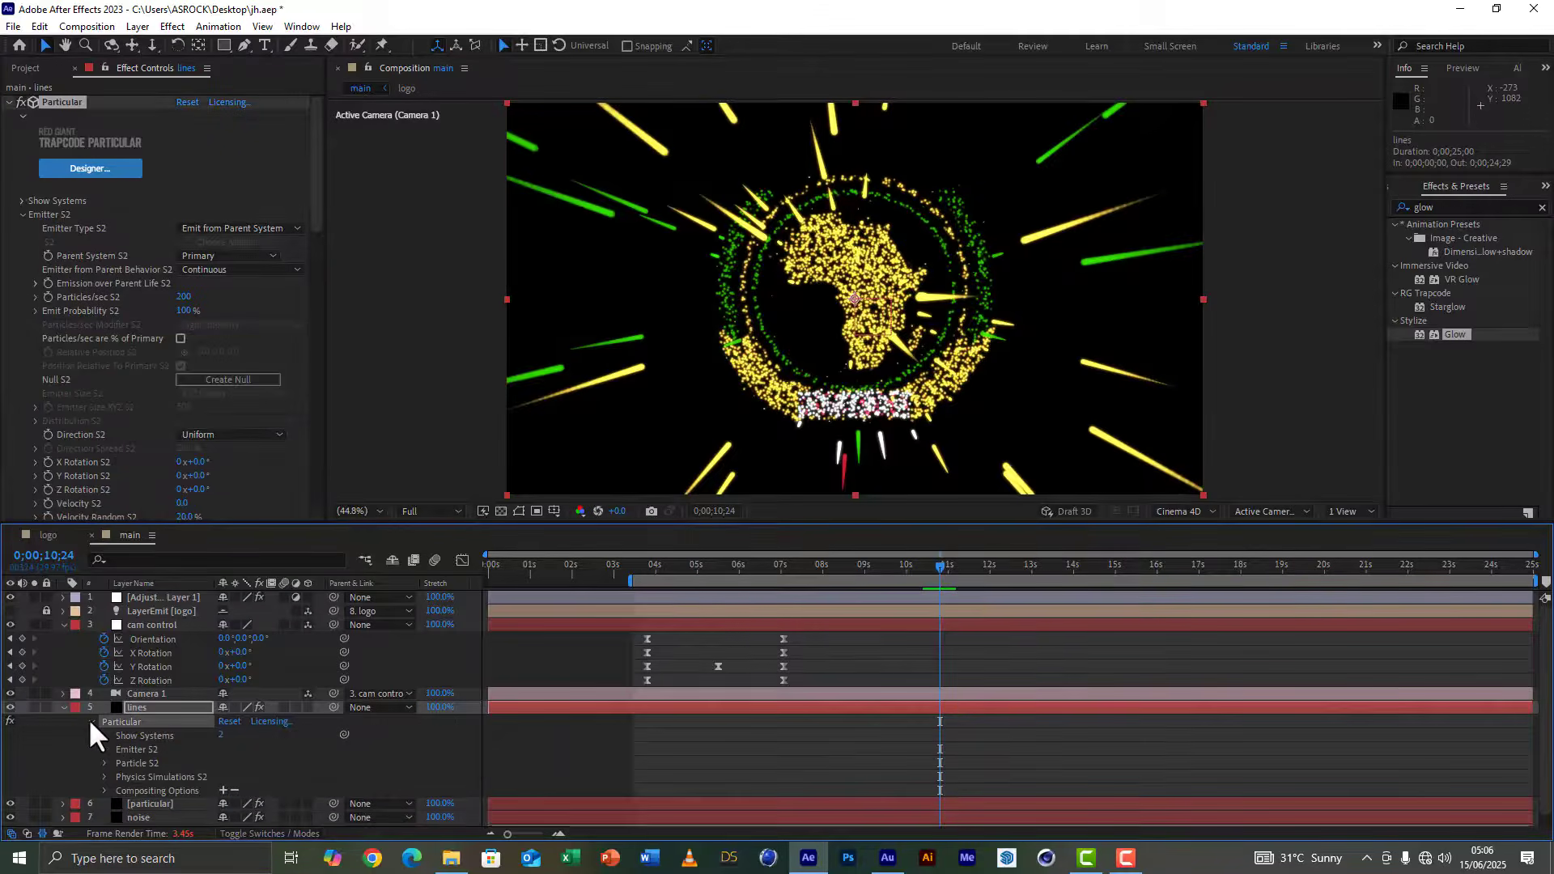
pyautogui.click(104, 748)
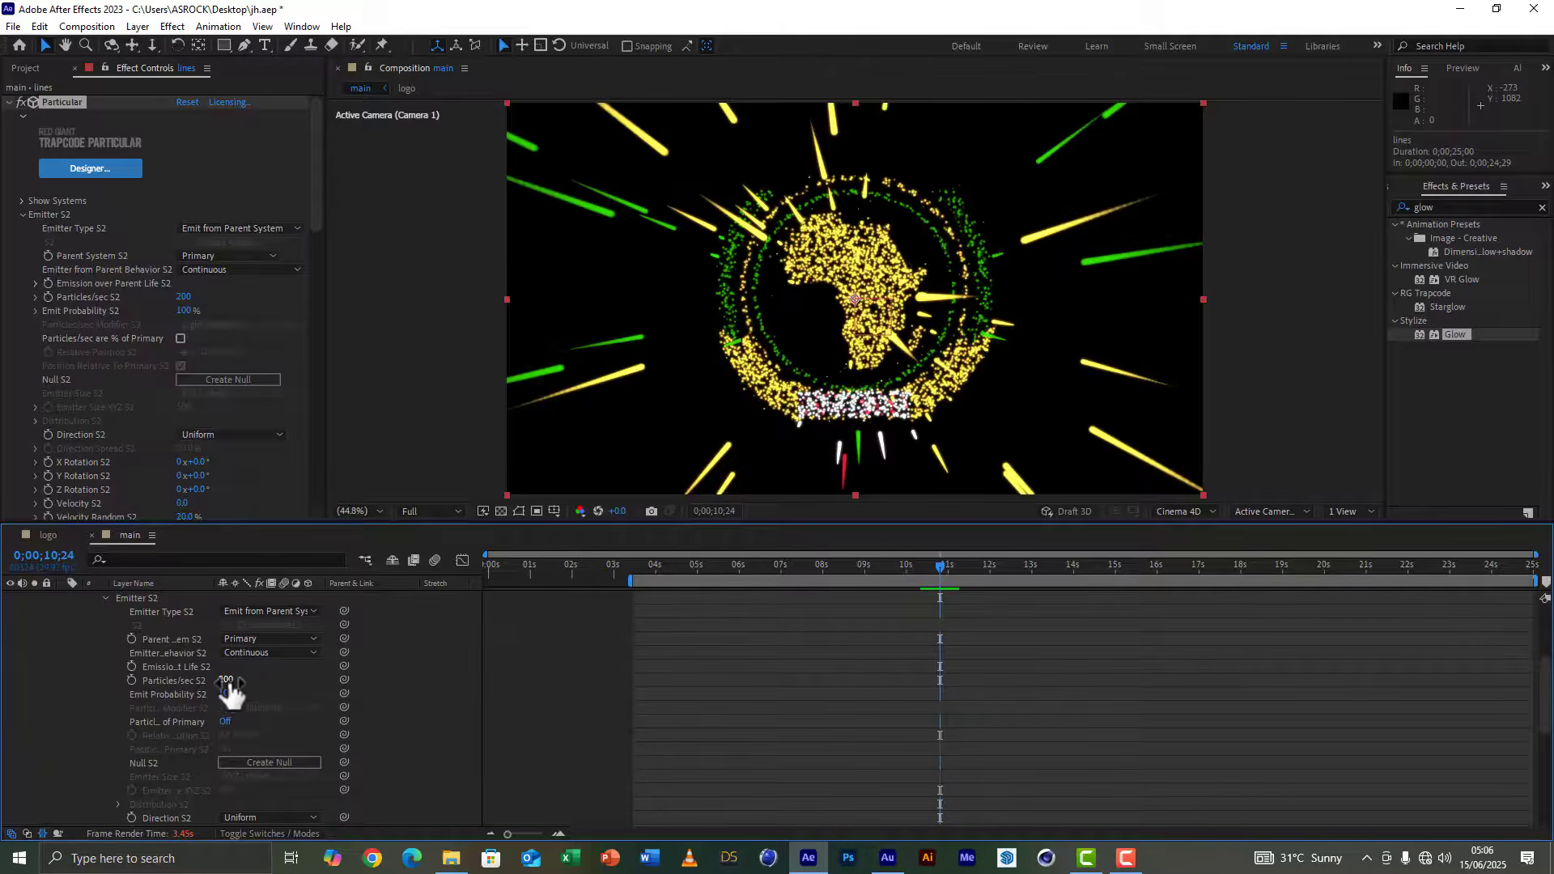
# Step: Keyframe the lines layer's Particles/sec S2 from 200 at 0;00;10;13 to 0 at 0;00;11;07
pyautogui.click(921, 561)
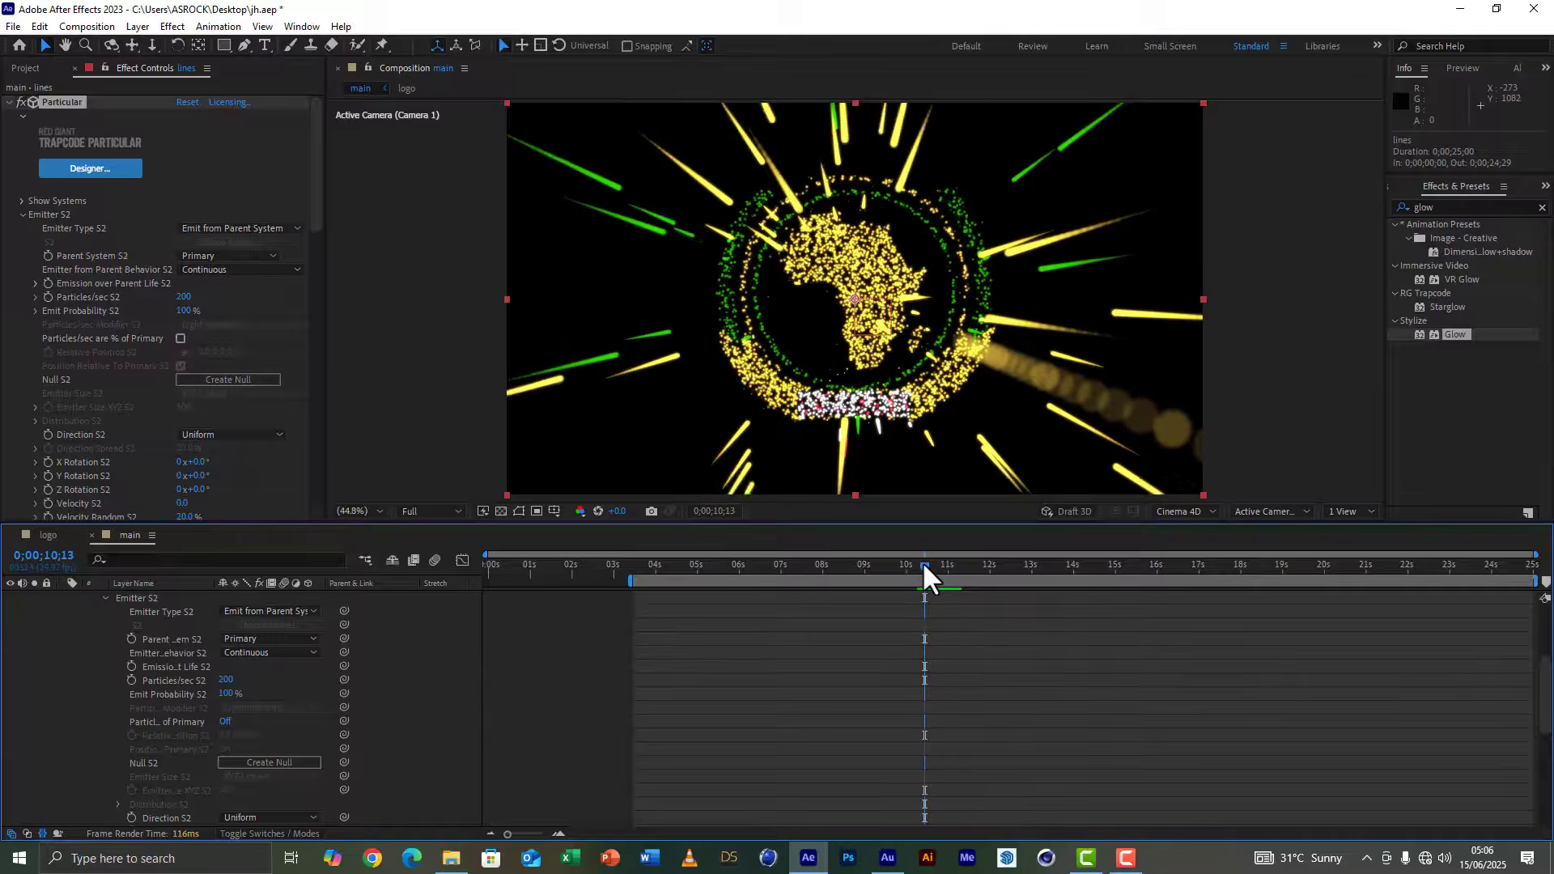
pyautogui.click(131, 680)
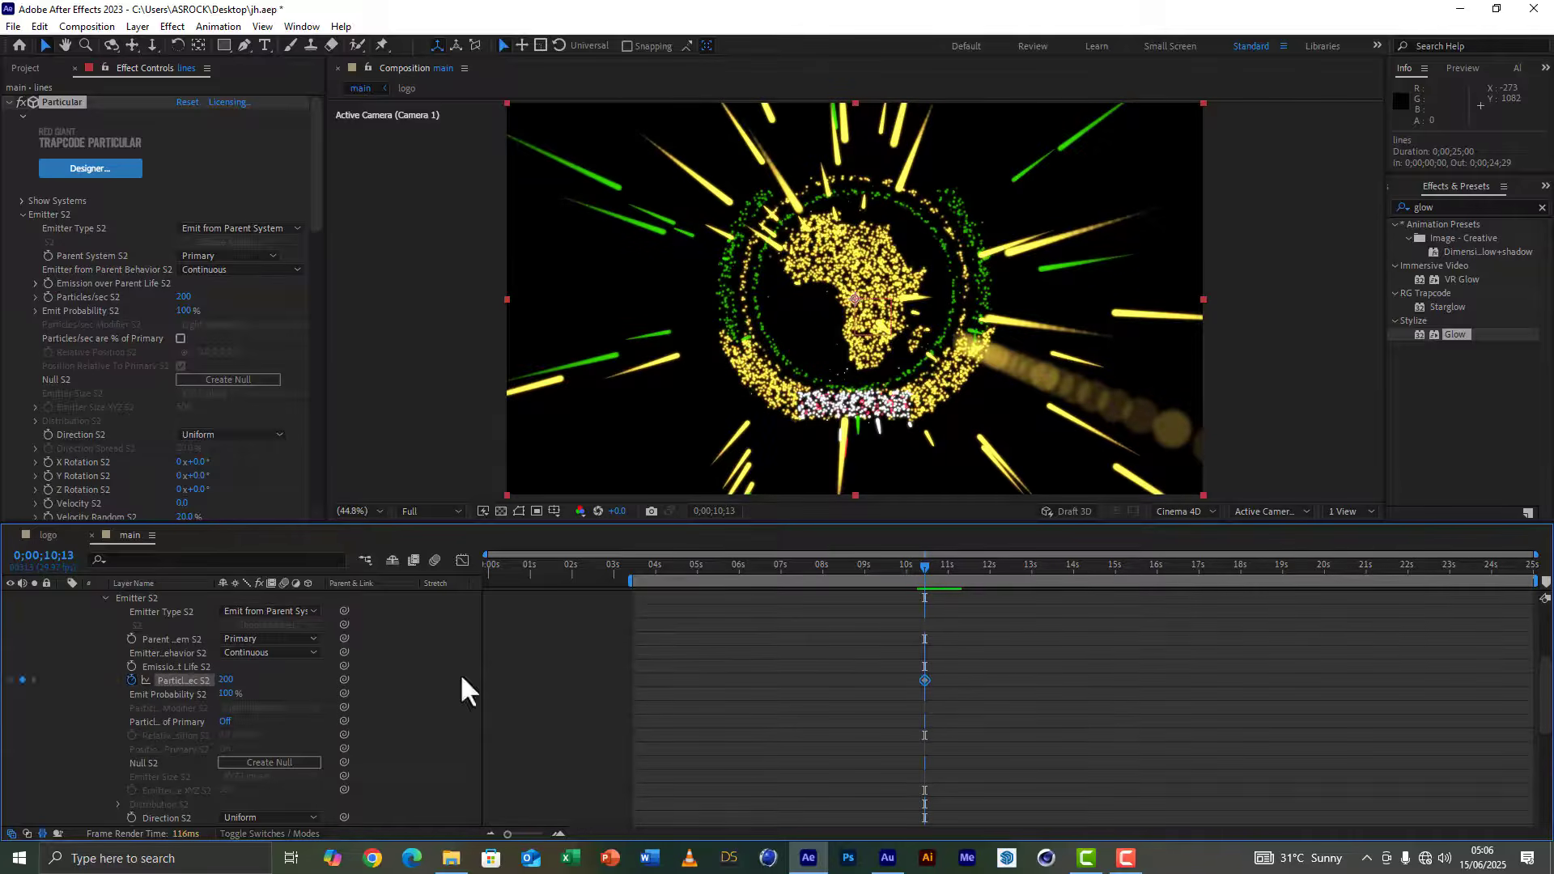
pyautogui.click(956, 566)
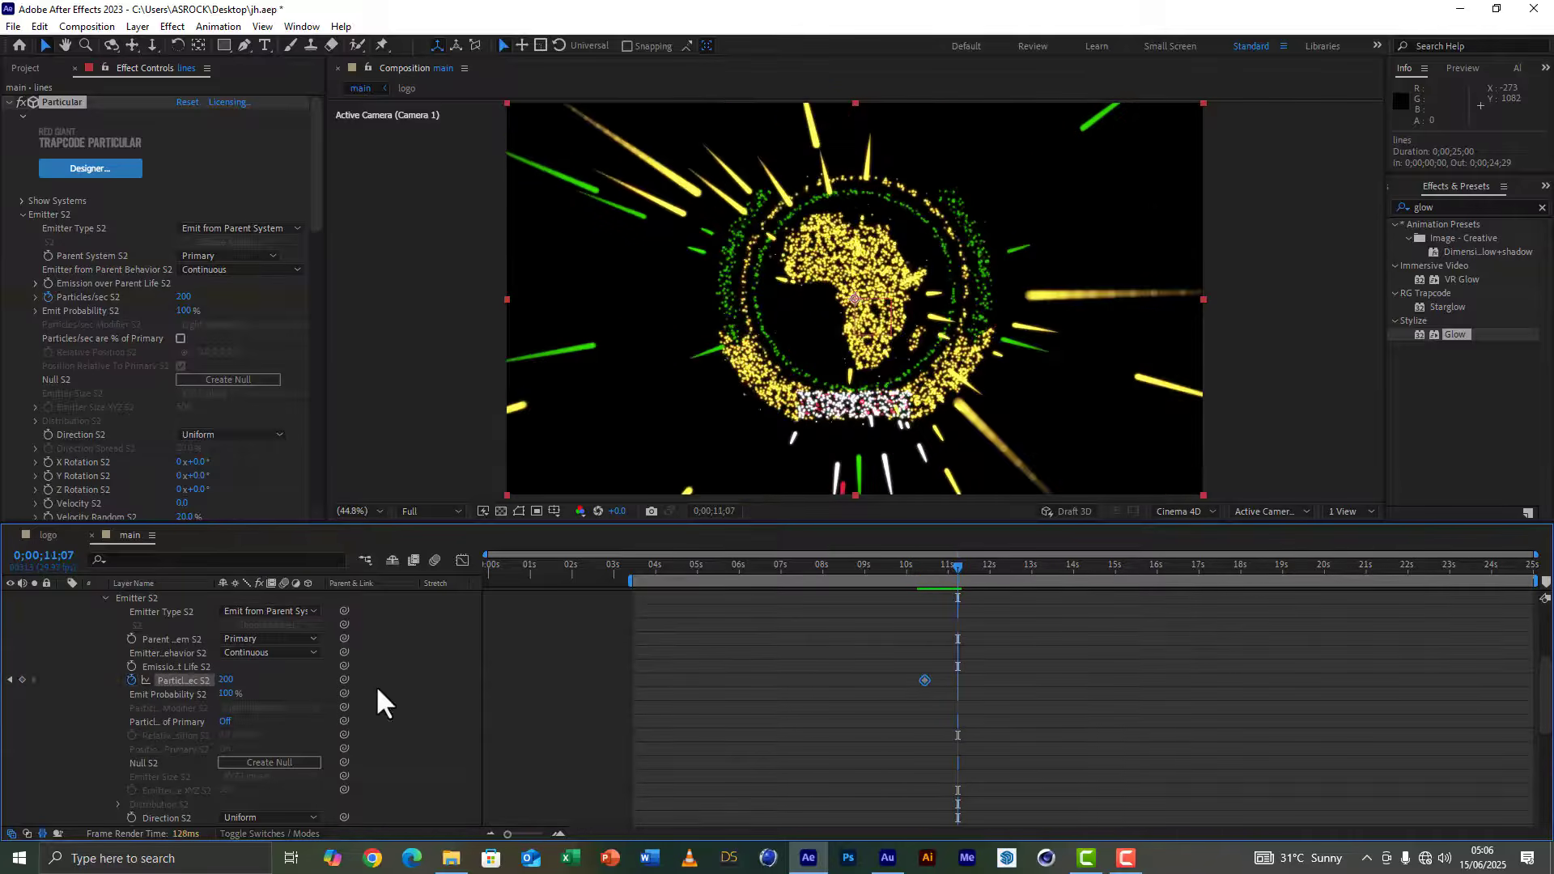
pyautogui.click(226, 680)
pyautogui.write('0')
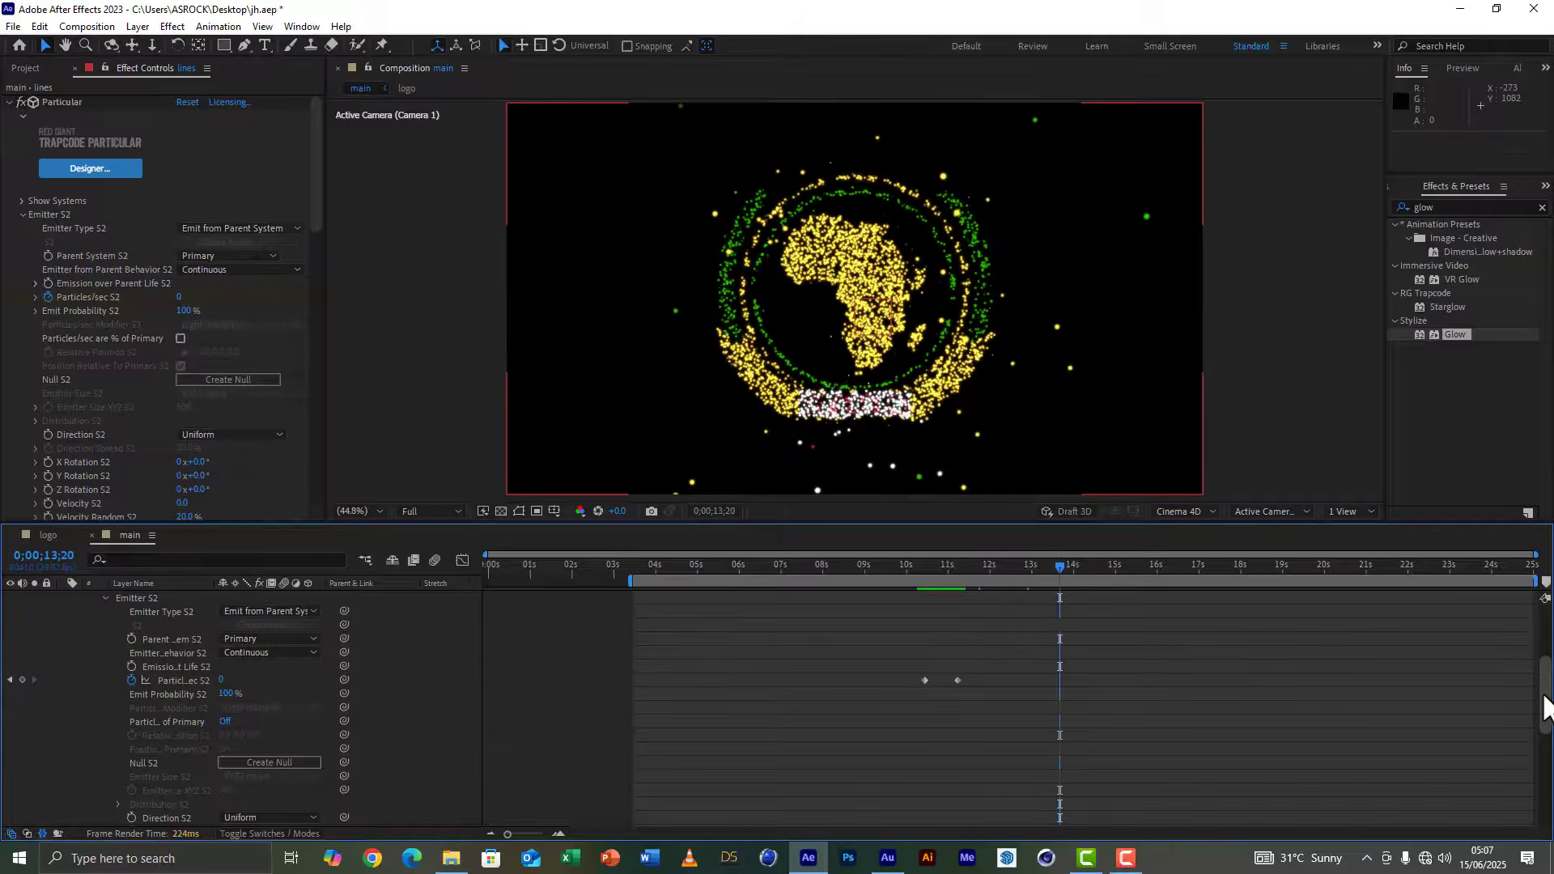
# Step: Move both Particles/sec S2 keyframes earlier so the first is at 0;00;08;07, check the streaks' fade-out up to 0;00;10;02 and collapse the lines layer
pyautogui.moveTo(1545, 690); pyautogui.dragTo(1547, 656)
pyautogui.moveTo(973, 772)
pyautogui.mouseDown()
pyautogui.moveTo(910, 795)
pyautogui.moveTo(828, 785)
pyautogui.mouseUp()
pyautogui.click(836, 564)
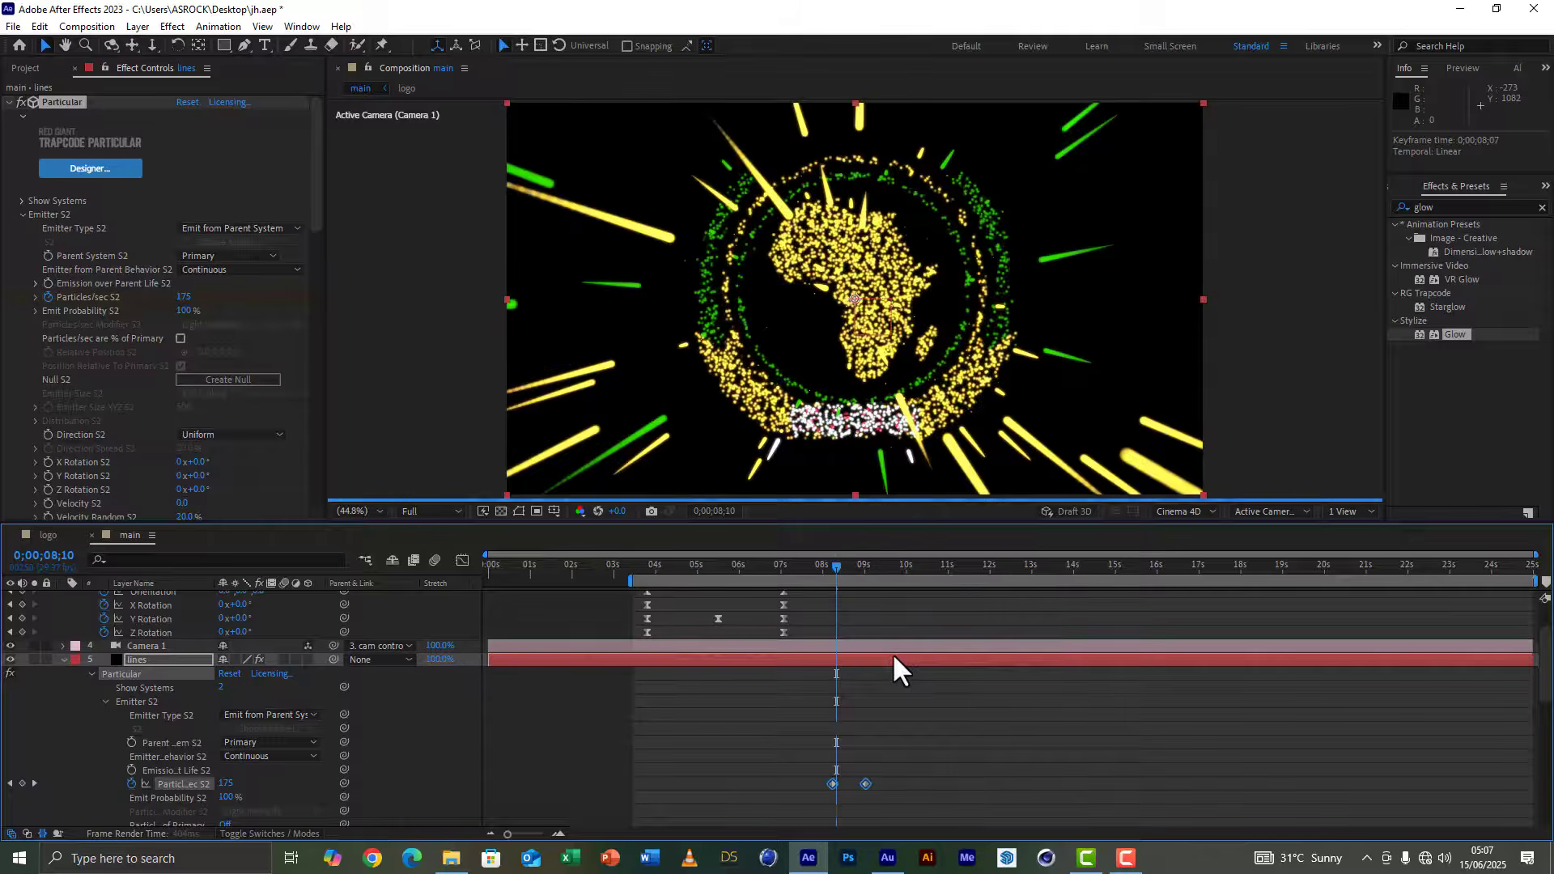
pyautogui.click(875, 564)
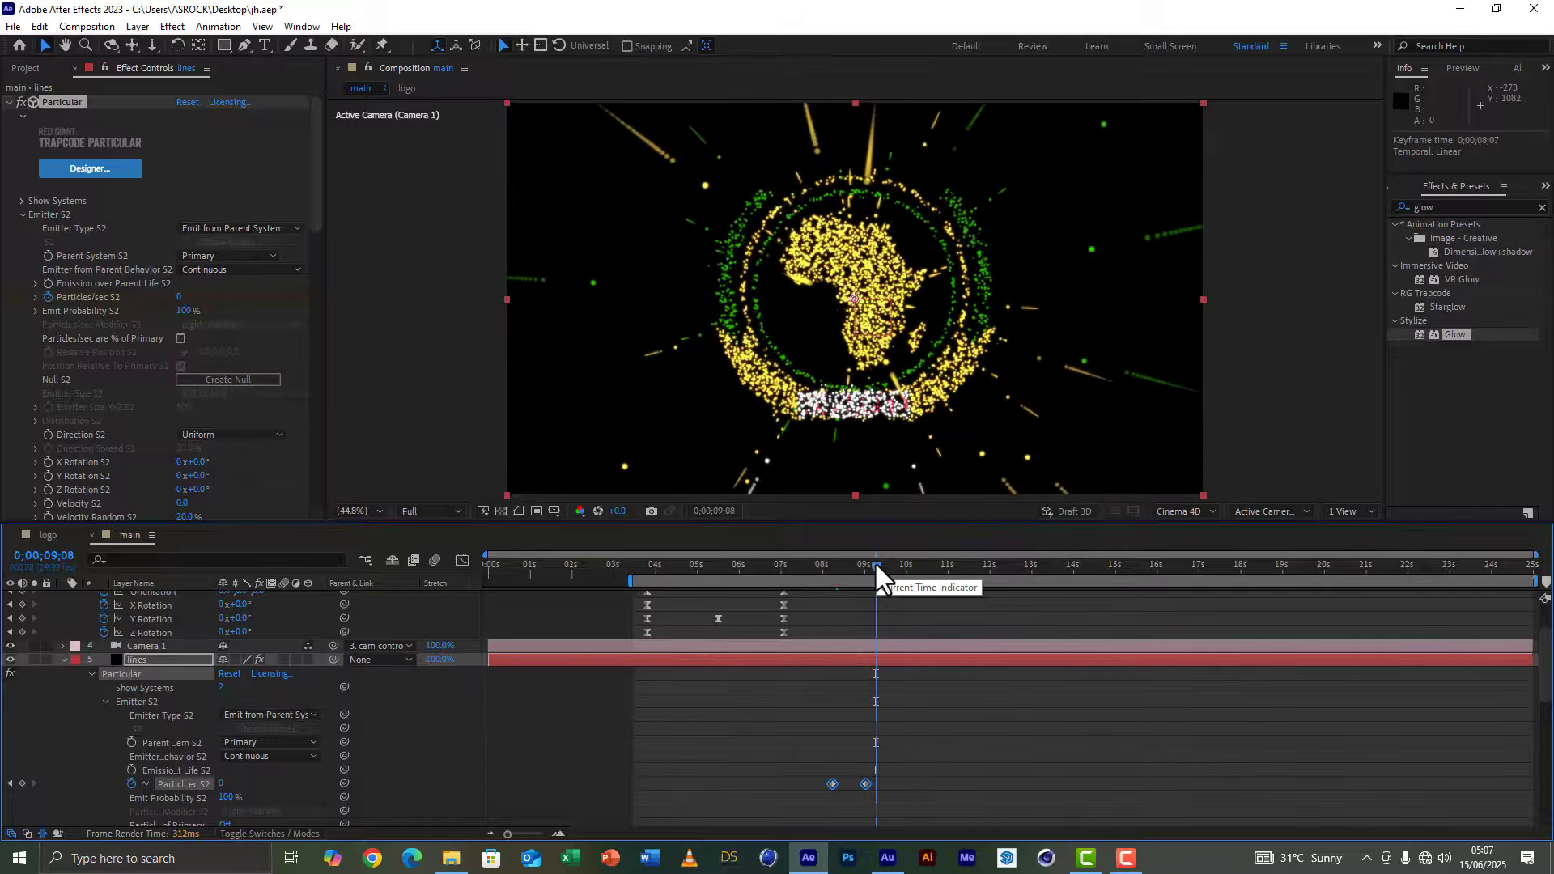
pyautogui.click(908, 564)
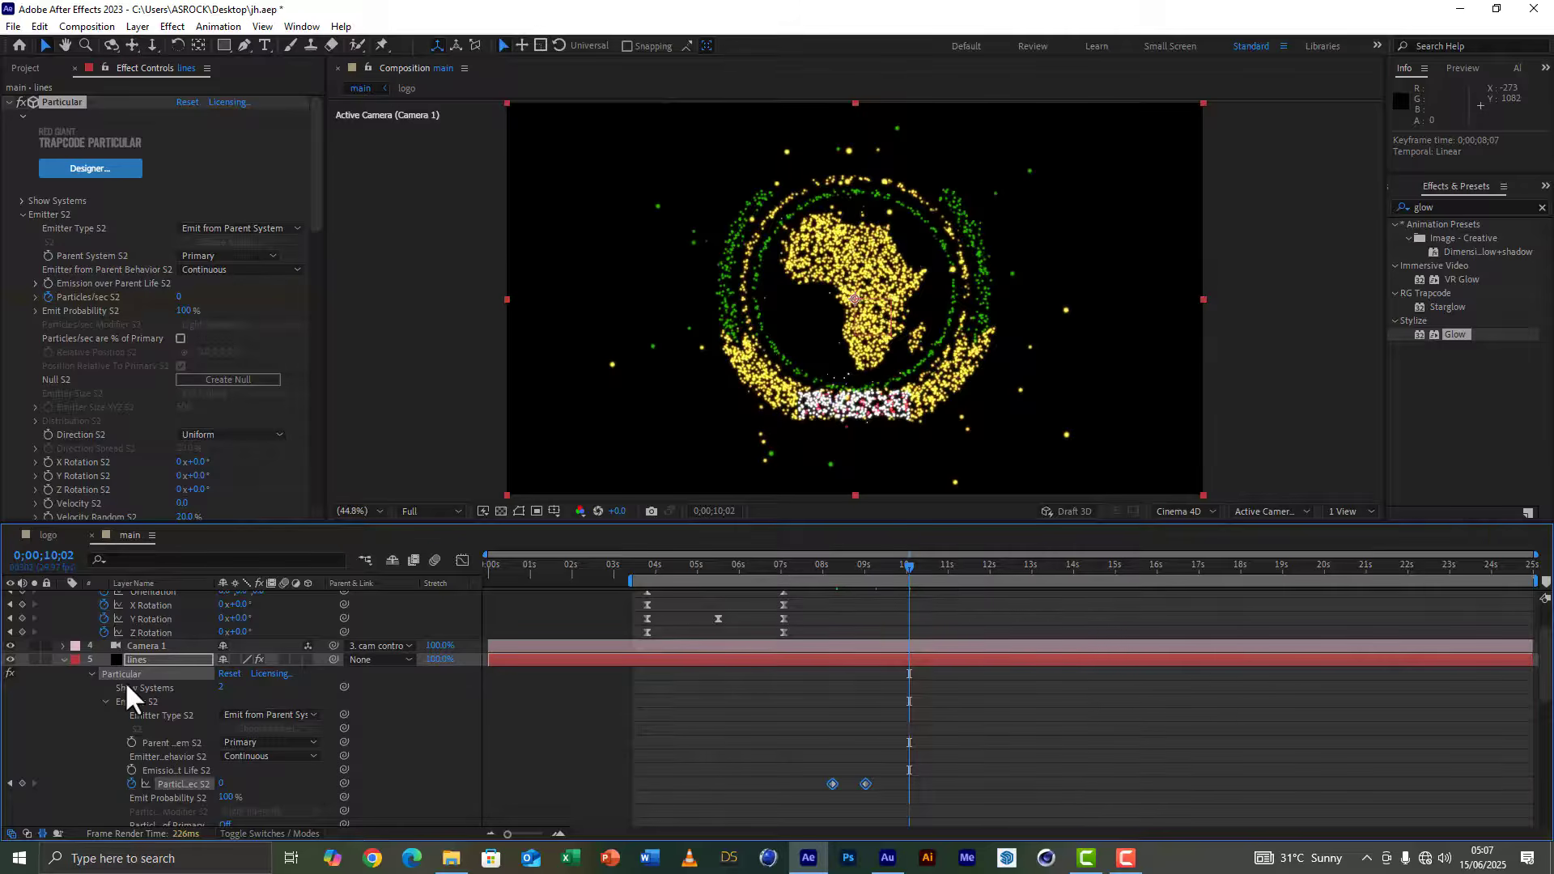
pyautogui.click(63, 659)
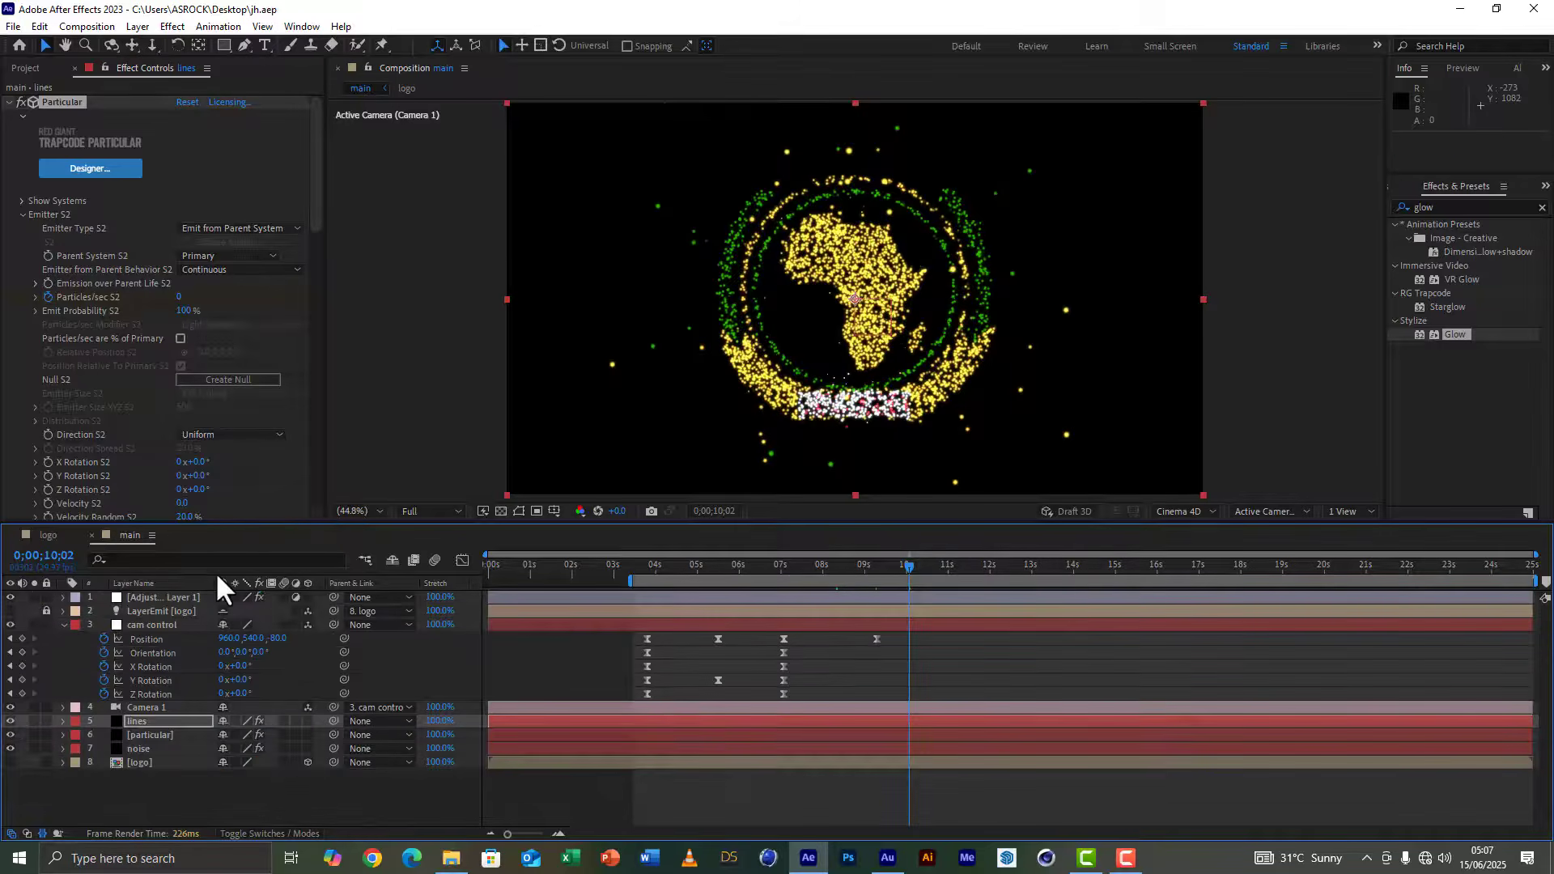
# Step: Undo the last logo visibility change in main and create a new 1920x1080, 25-second composition named final
pyautogui.click(25, 68)
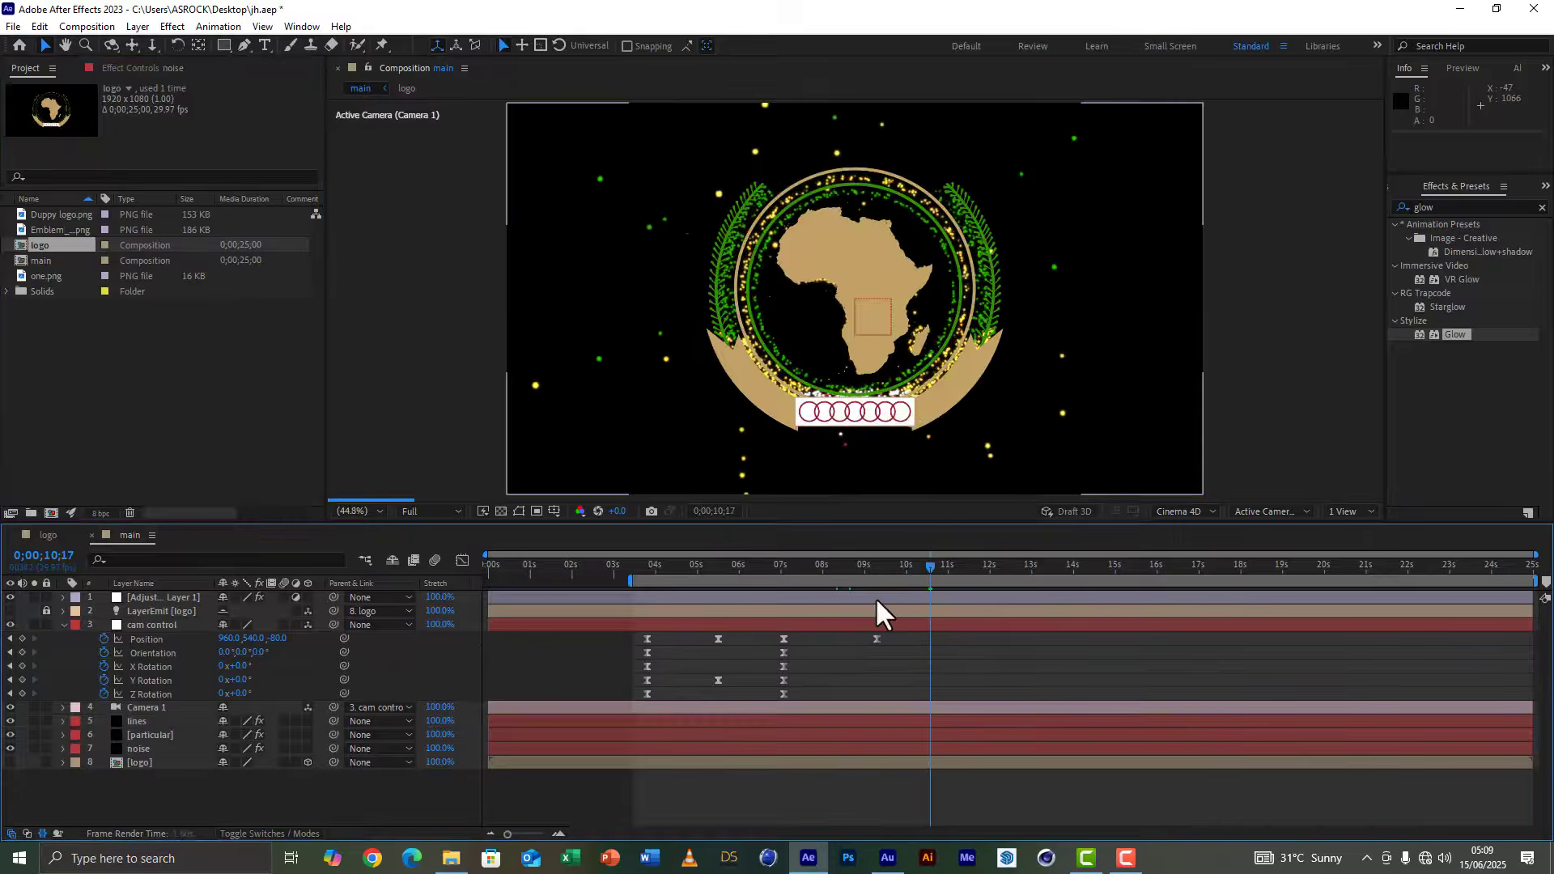
pyautogui.hotkey('ctrl', 'z')
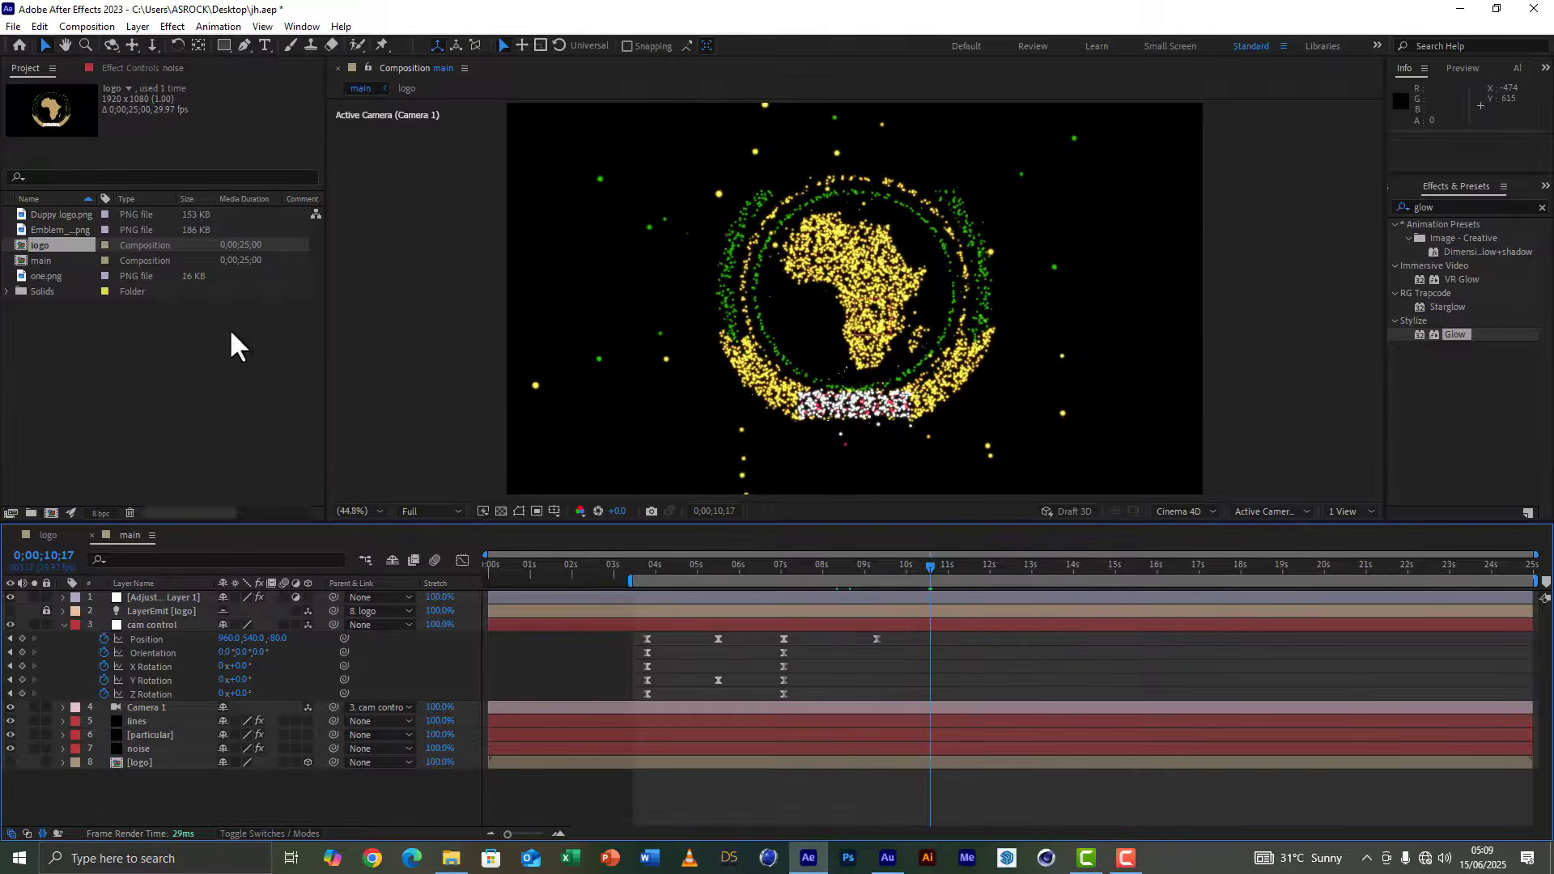
pyautogui.click(51, 512)
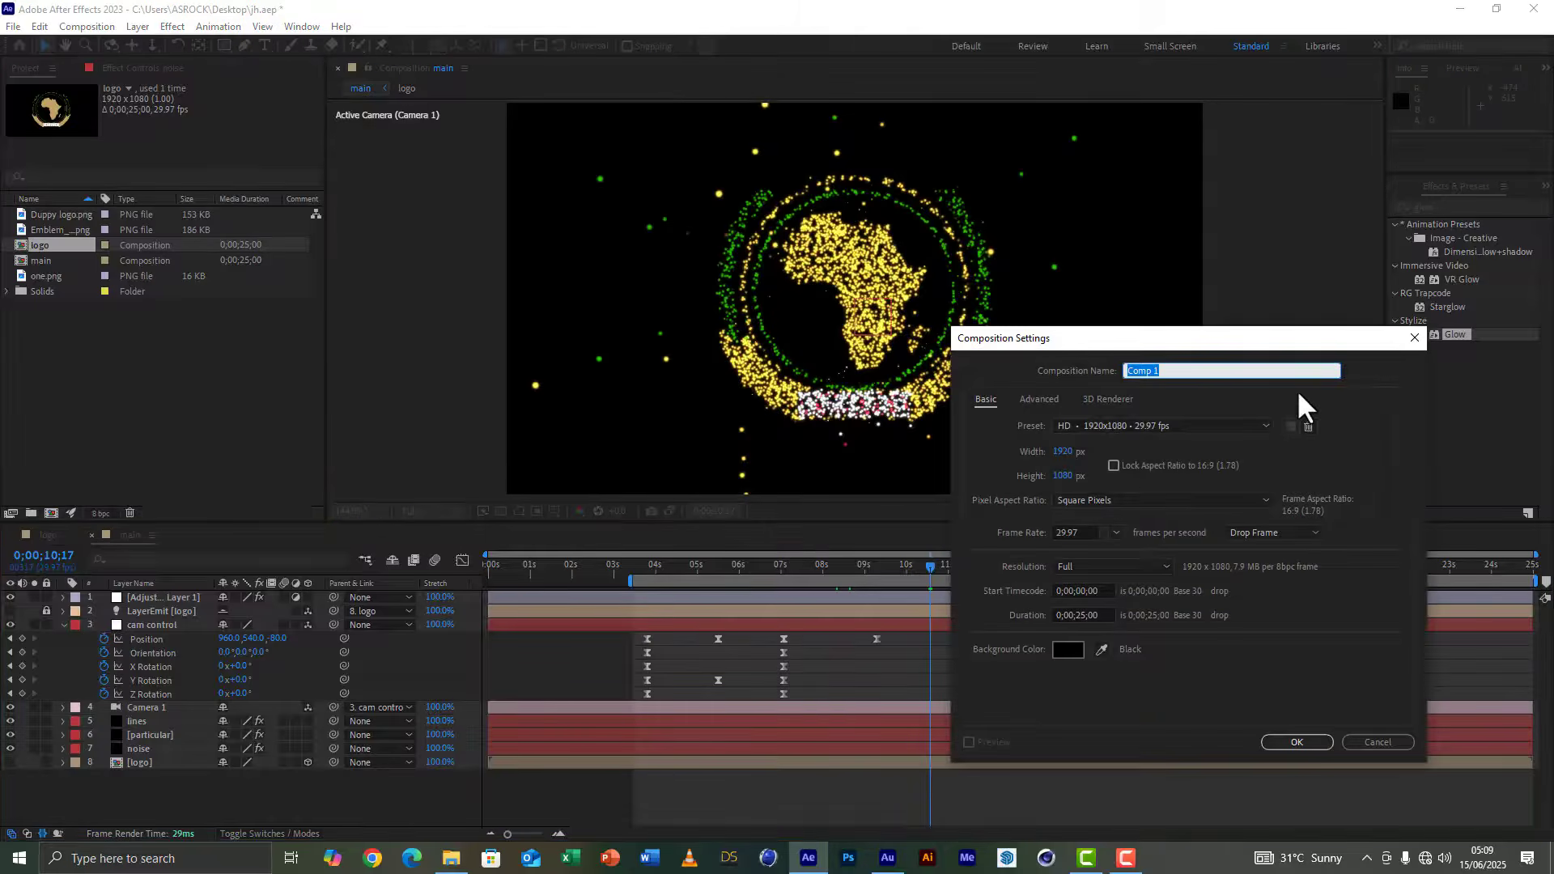
pyautogui.write('final')
pyautogui.click(1270, 742)
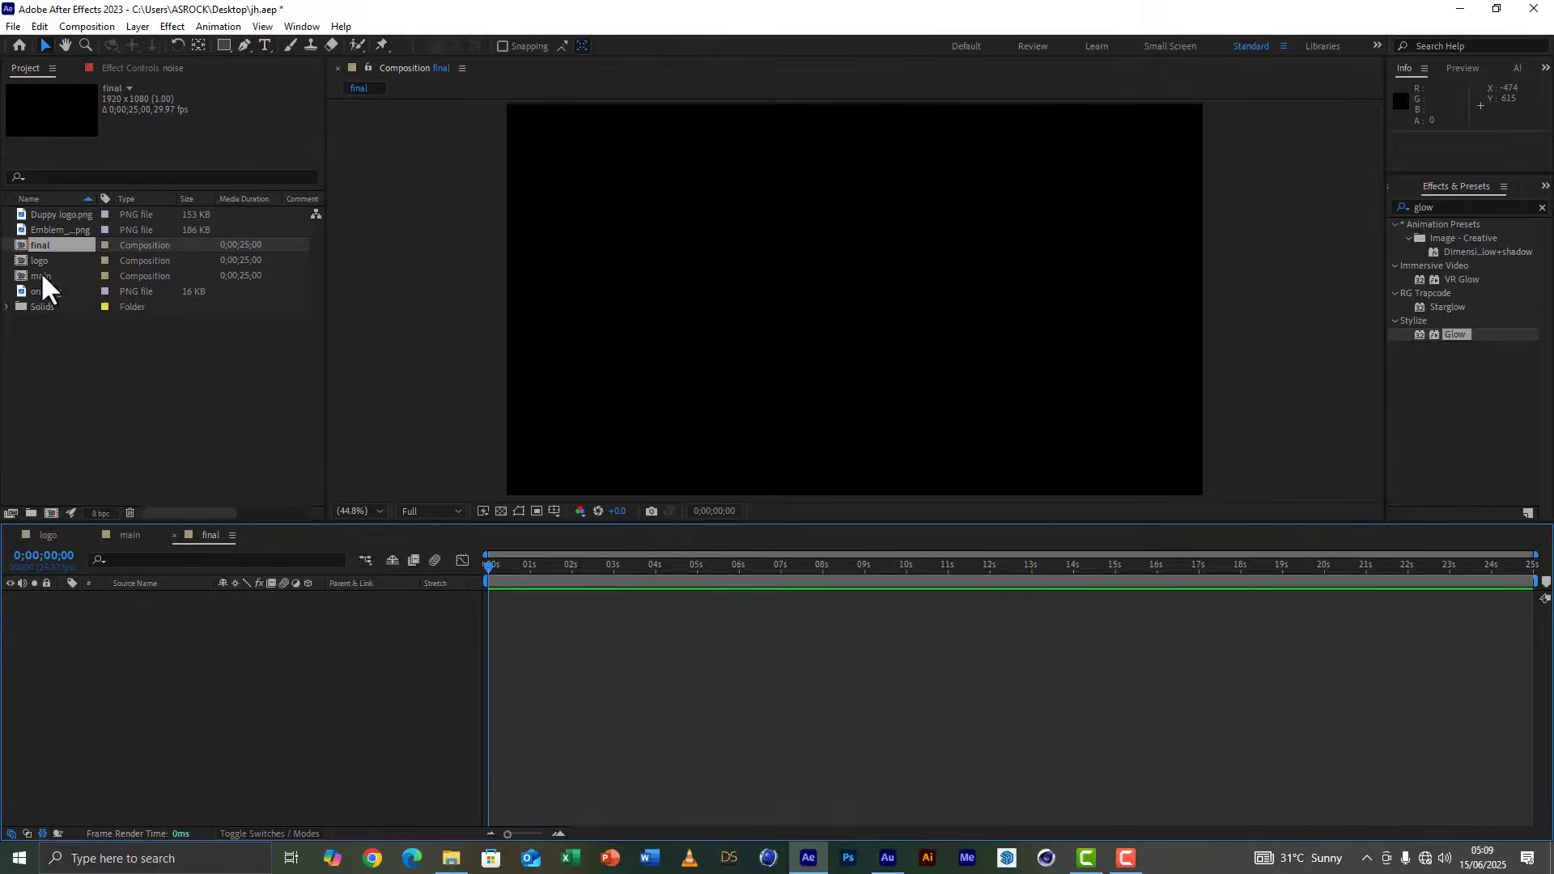
# Step: Place the main composition in final with its in point at -0;00;04;01 and add the logo composition above it
pyautogui.moveTo(42, 277); pyautogui.dragTo(604, 569)
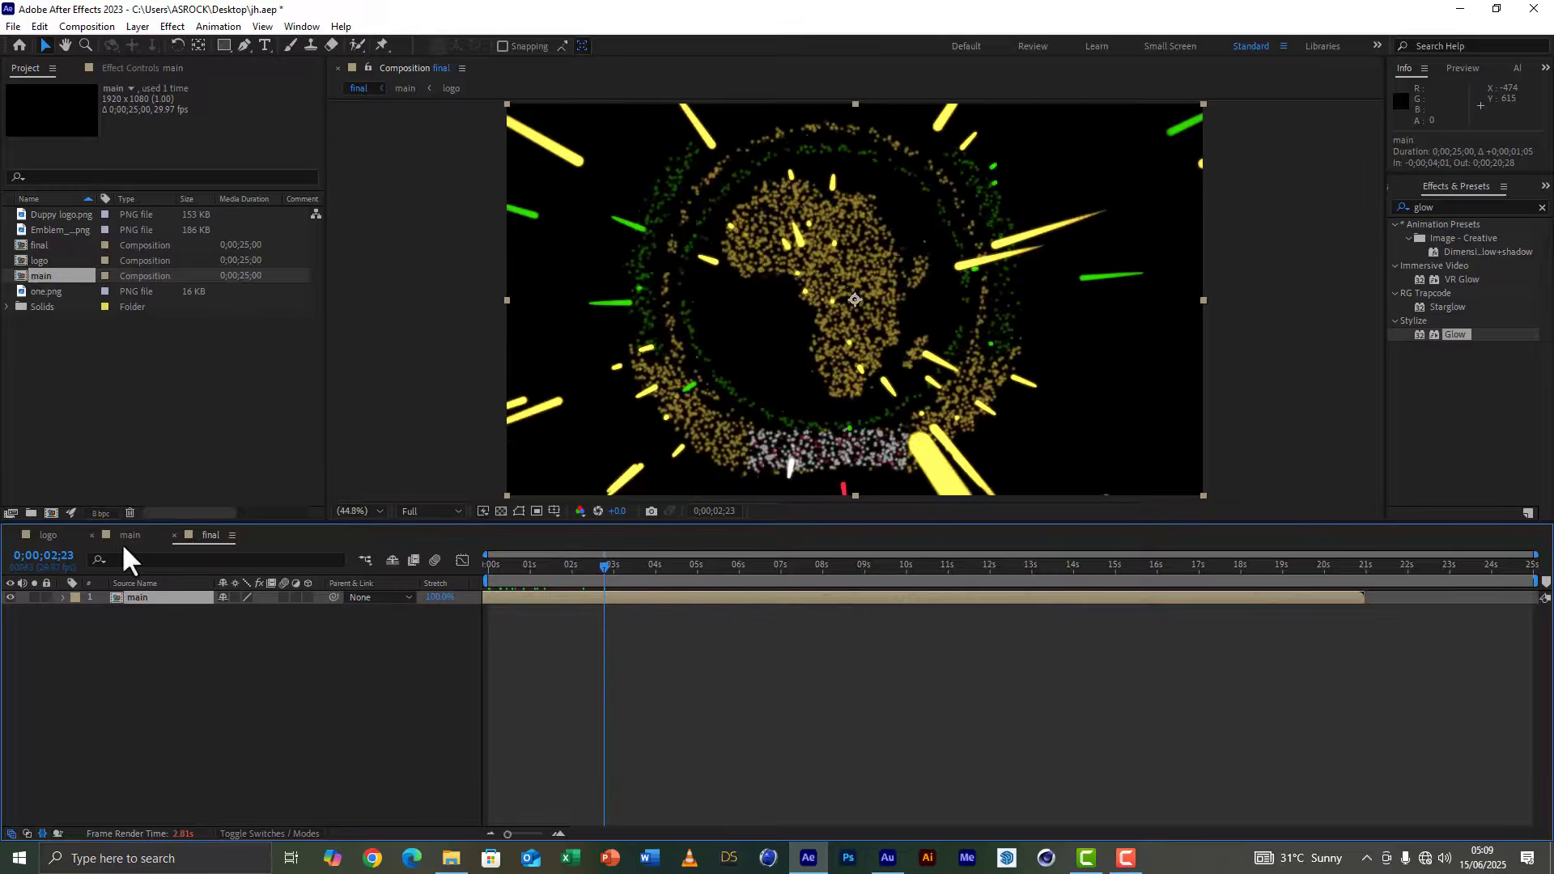
pyautogui.click(654, 564)
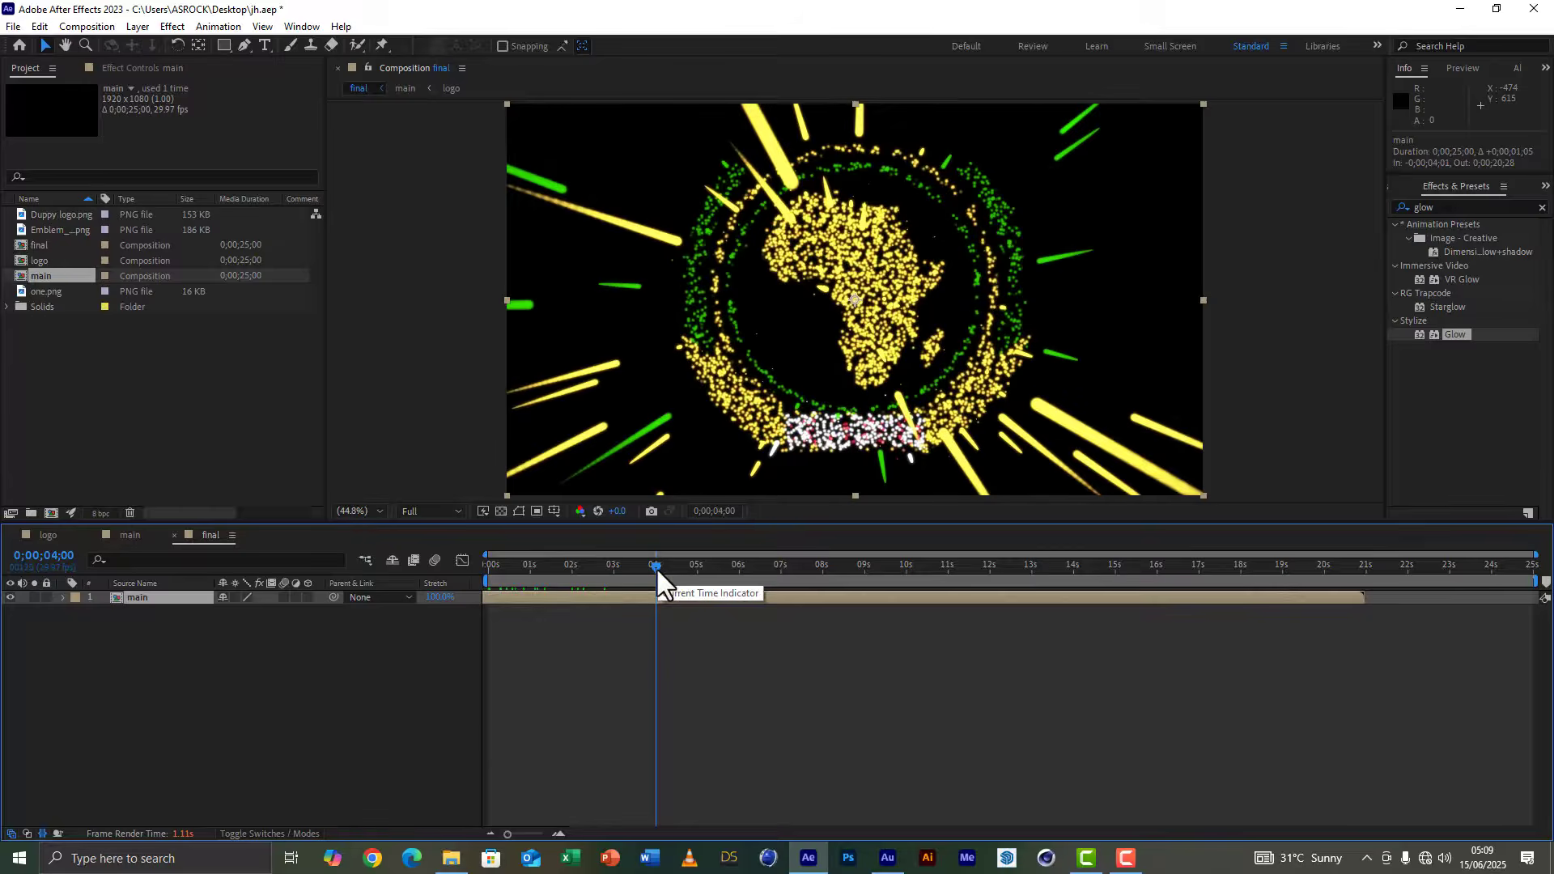
pyautogui.moveTo(39, 260); pyautogui.dragTo(128, 596)
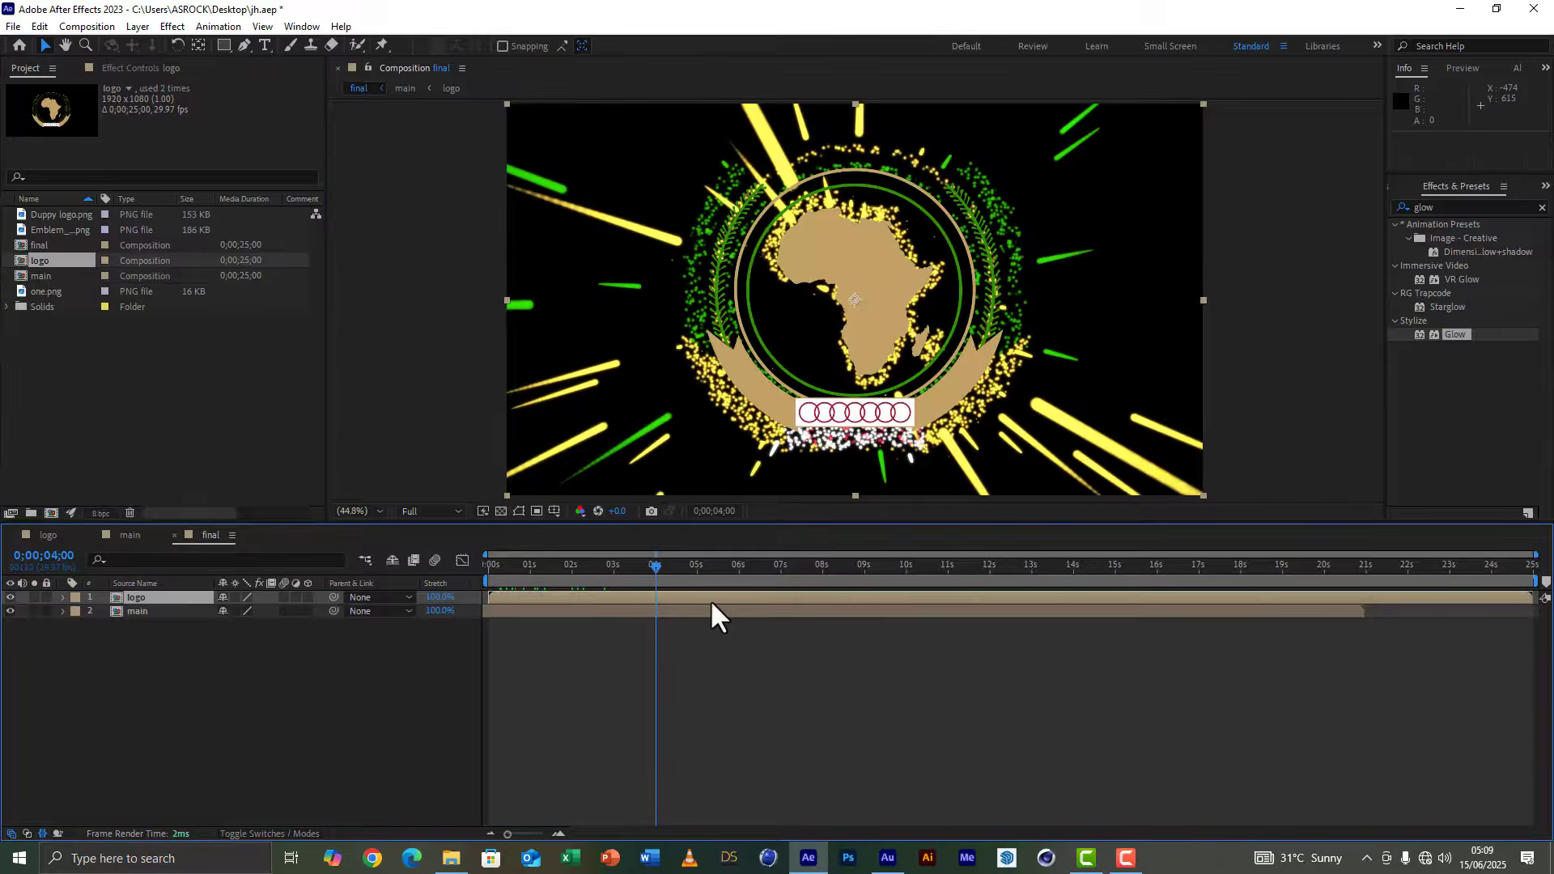
# Step: Keyframe the logo layer's Opacity from 0% at 0;00;04;10 to 100% at 0;00;04;21
pyautogui.moveTo(658, 565); pyautogui.dragTo(680, 568)
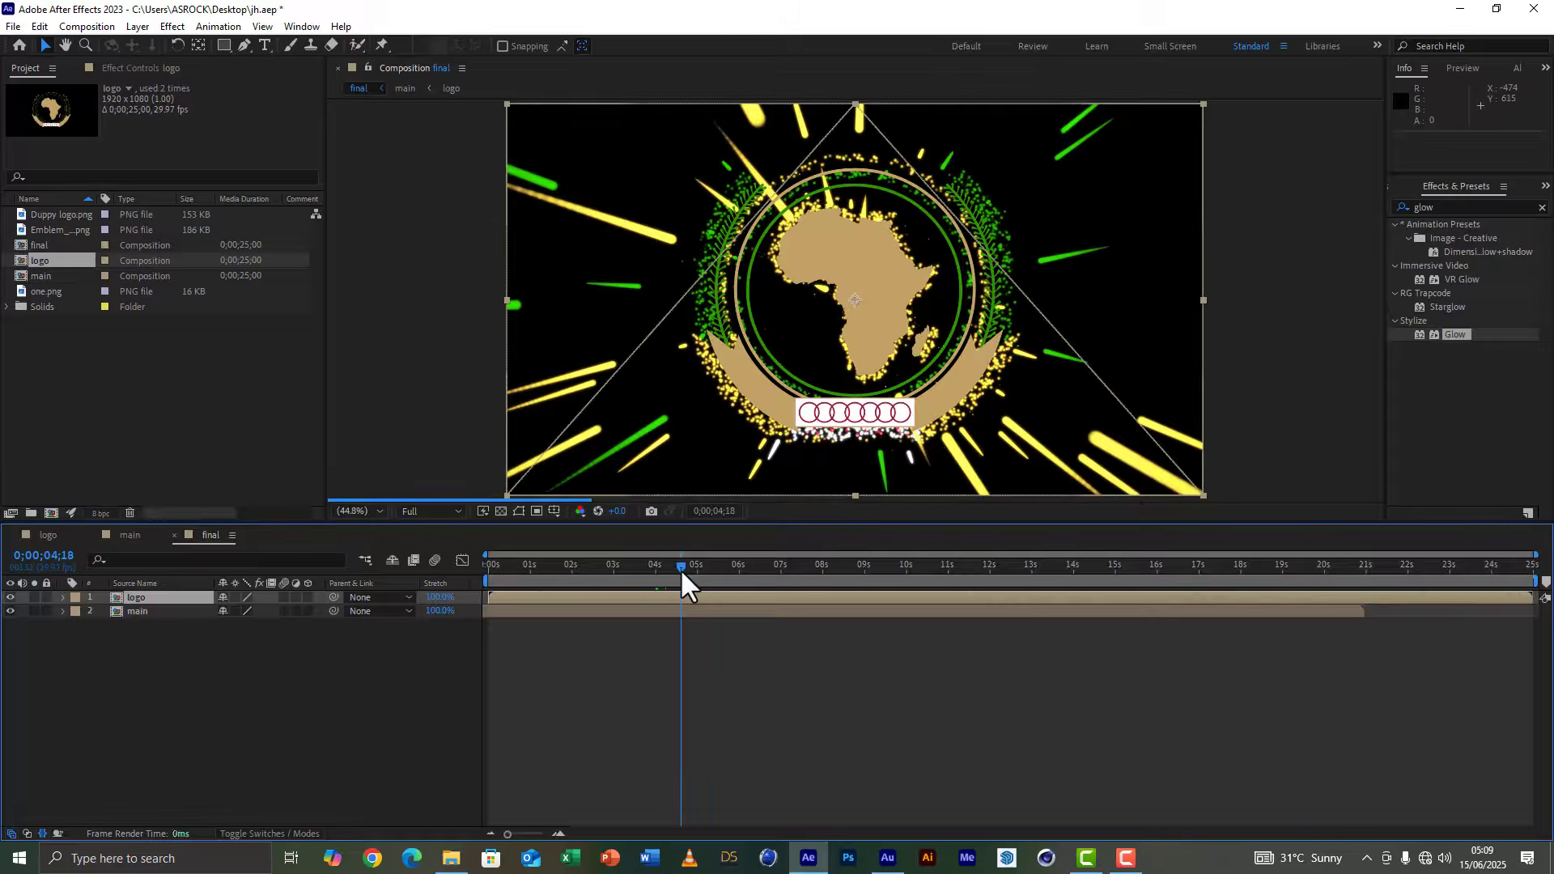
pyautogui.press('t')
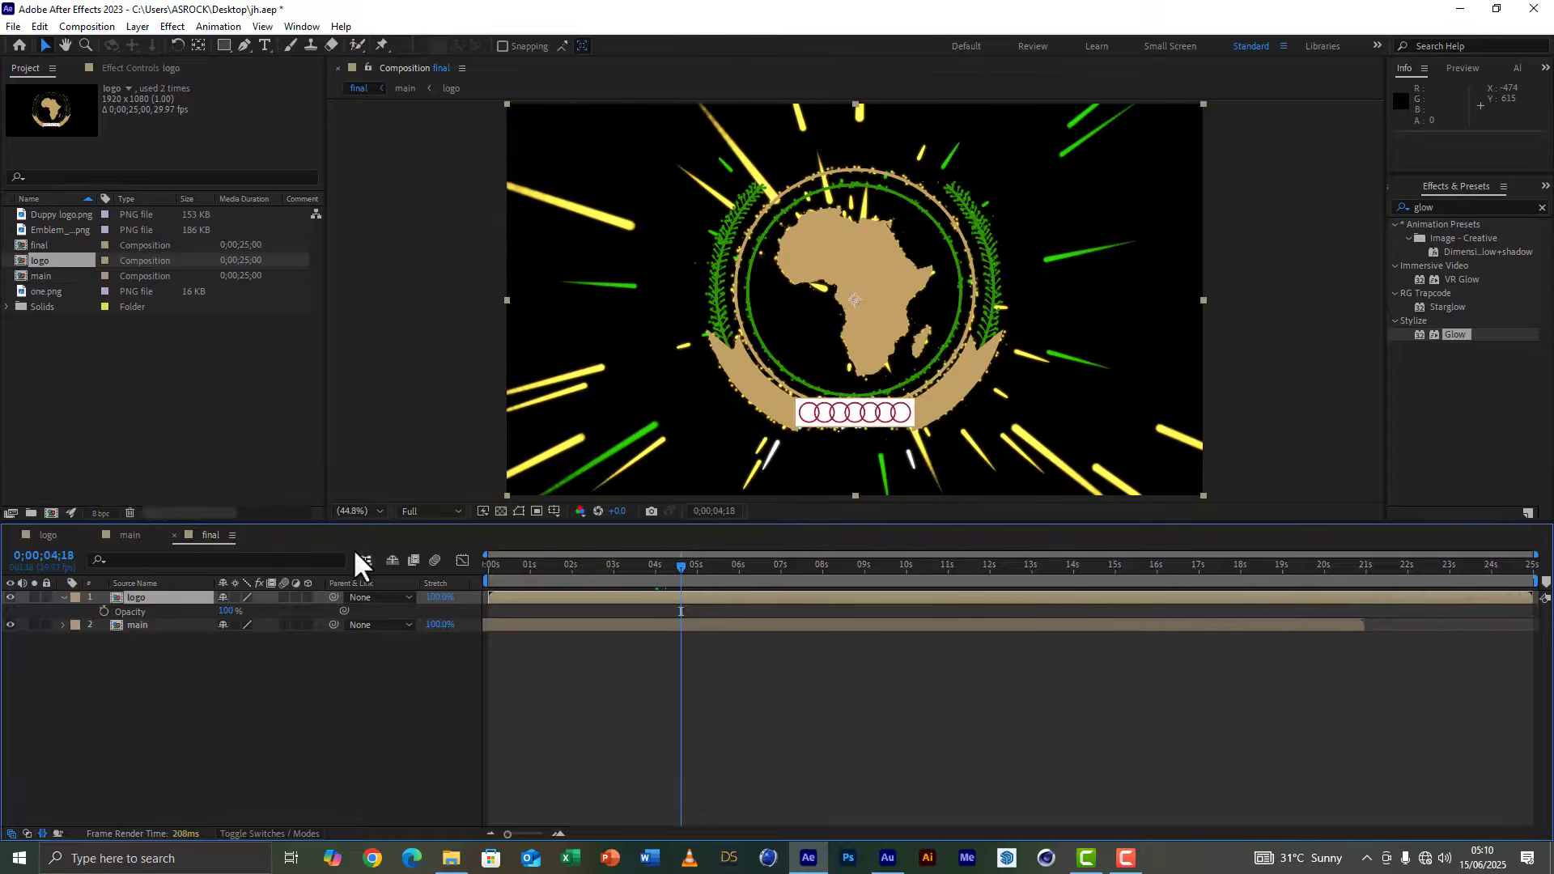
pyautogui.click(103, 611)
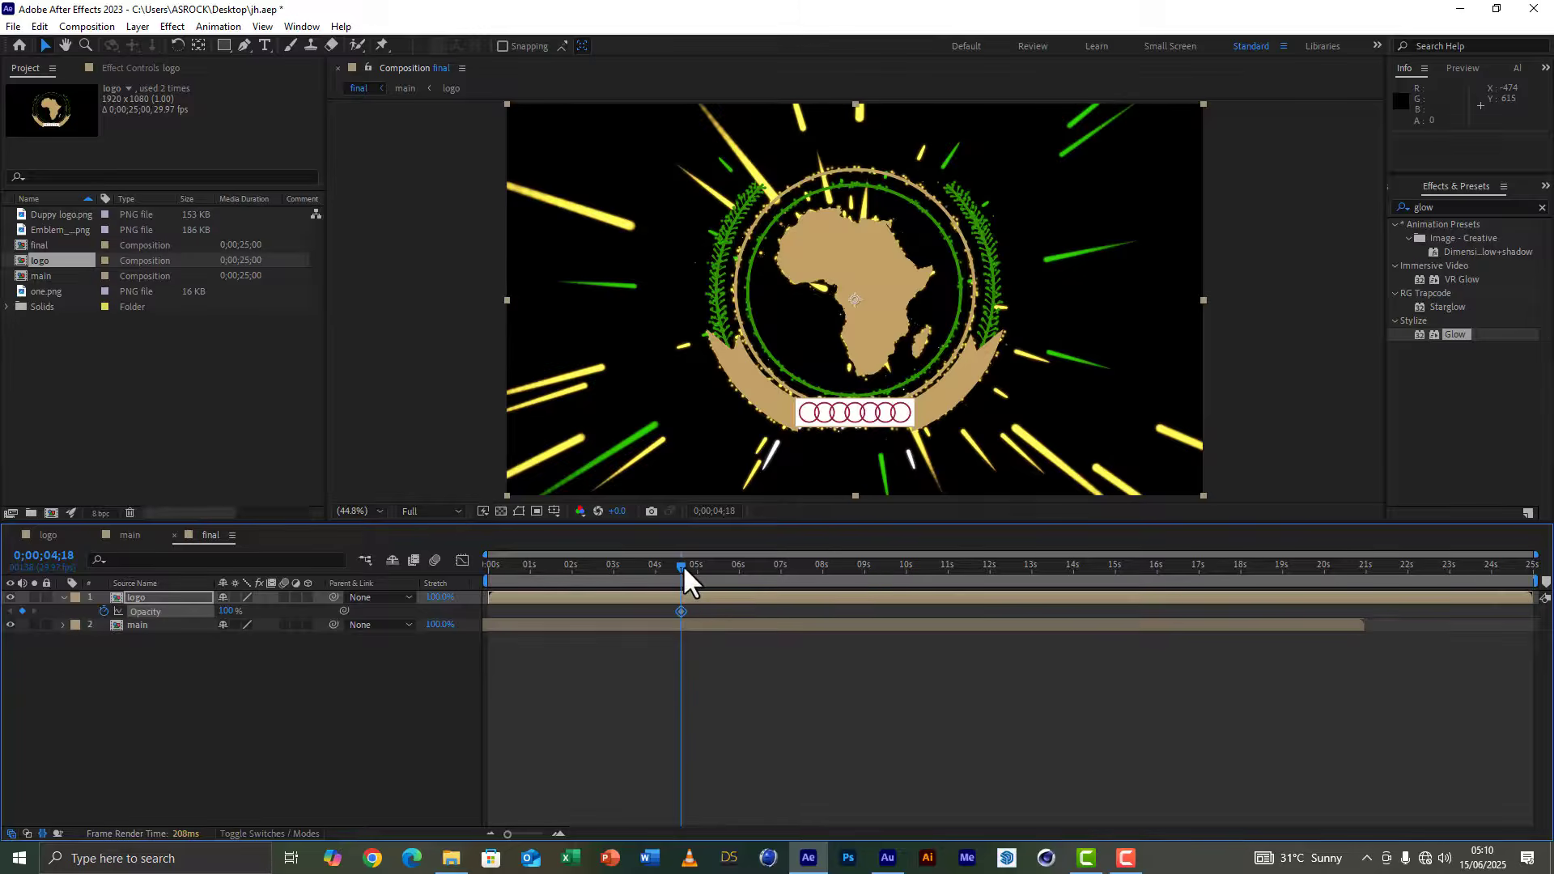
pyautogui.moveTo(683, 565); pyautogui.dragTo(672, 567)
pyautogui.moveTo(225, 611); pyautogui.dragTo(12, 604)
pyautogui.moveTo(679, 608); pyautogui.dragTo(685, 609)
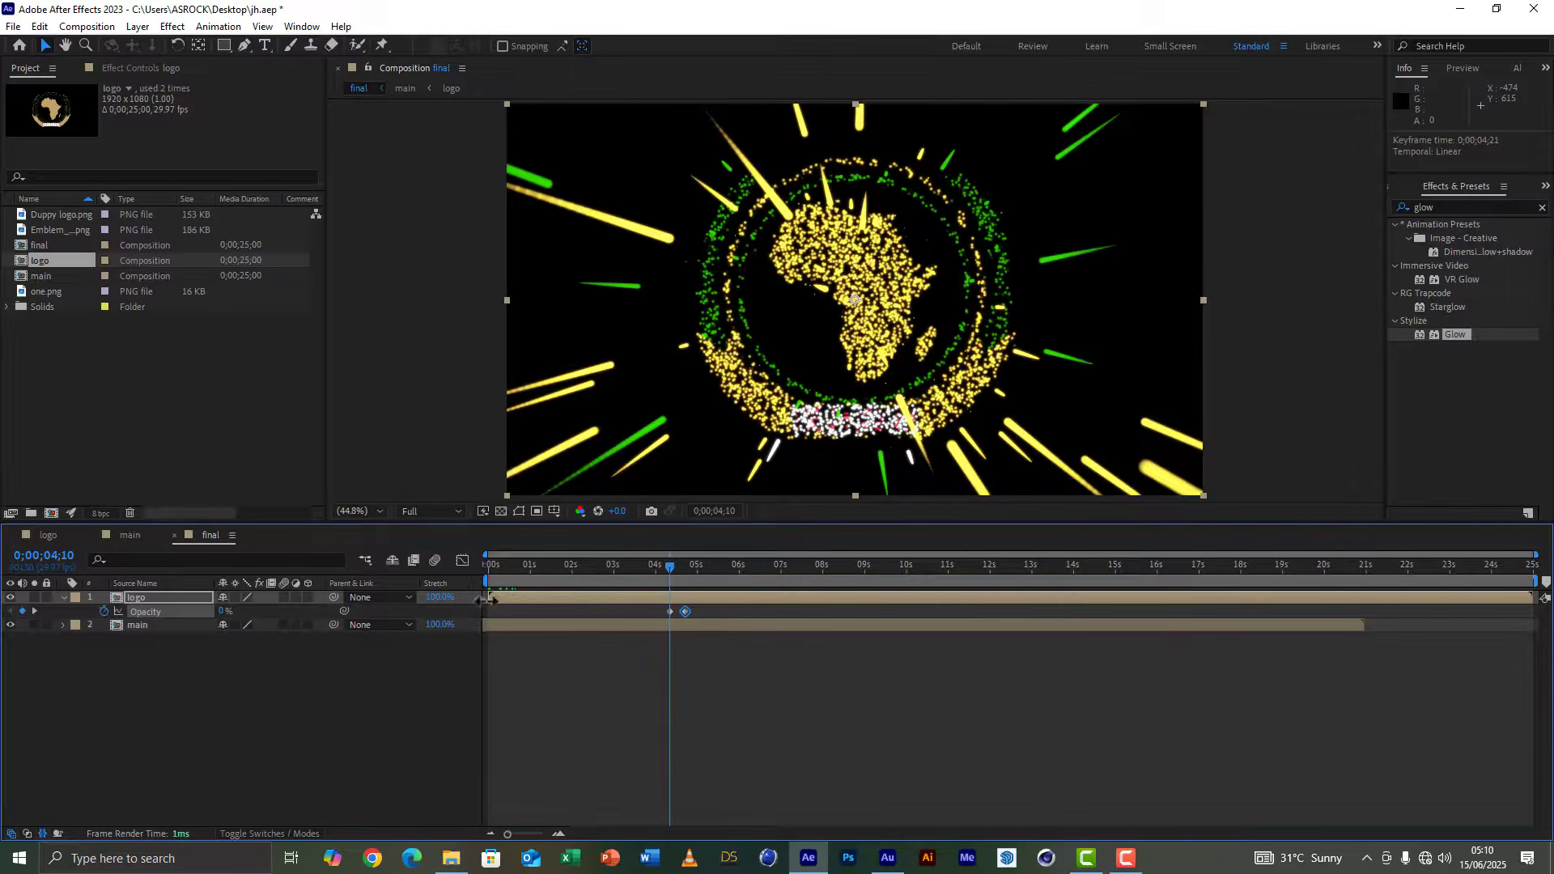
# Step: Trim the logo layer's in point to 0;00;04;10 and save the project
pyautogui.moveTo(491, 599); pyautogui.dragTo(664, 606)
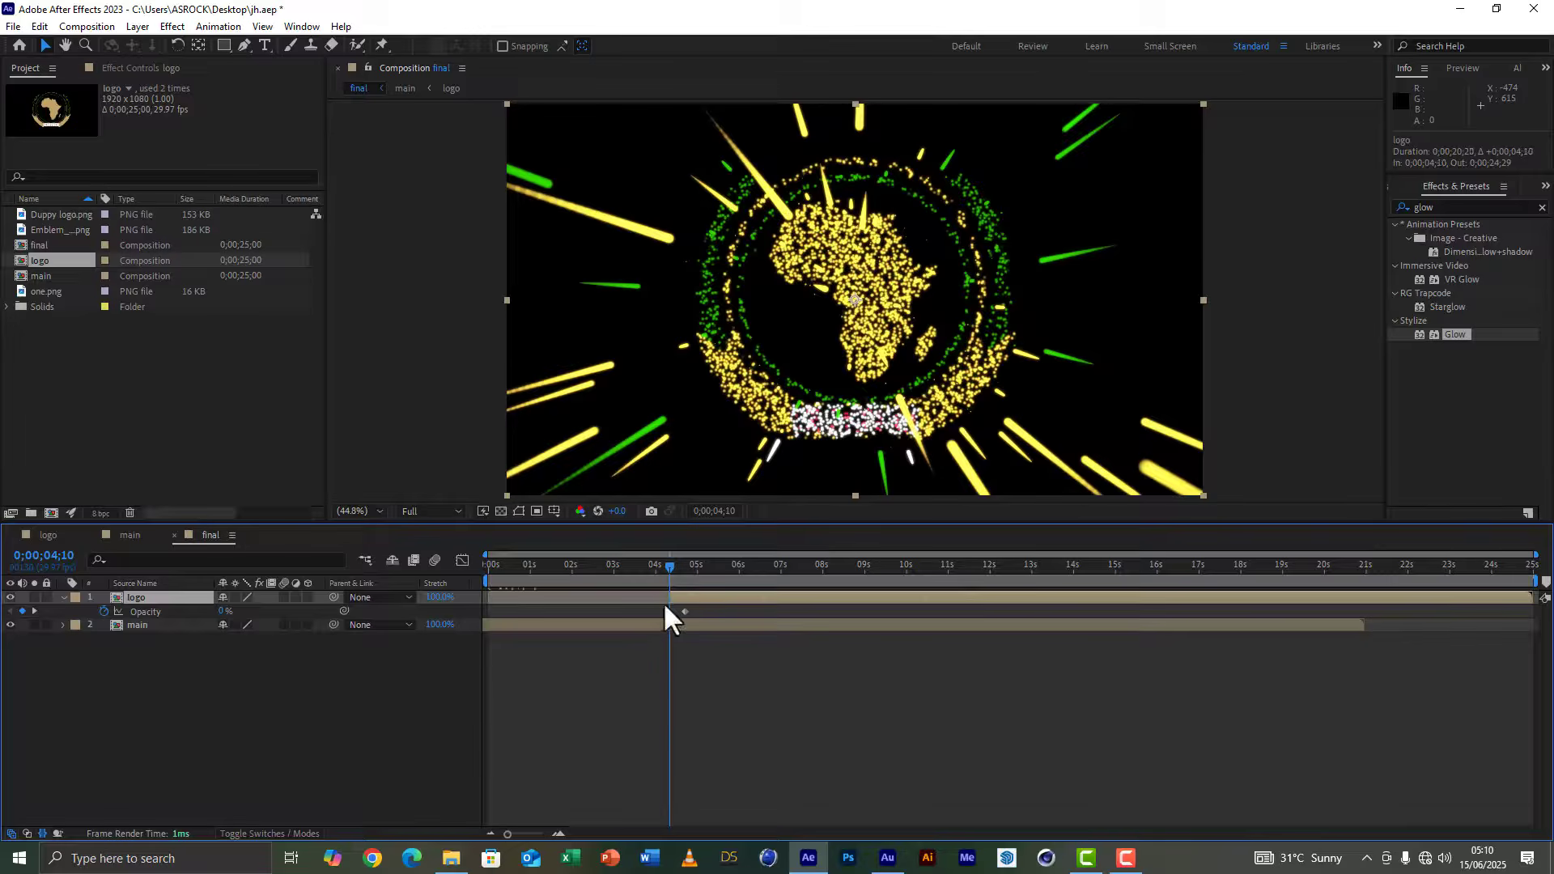
pyautogui.click(14, 26)
pyautogui.click(41, 159)
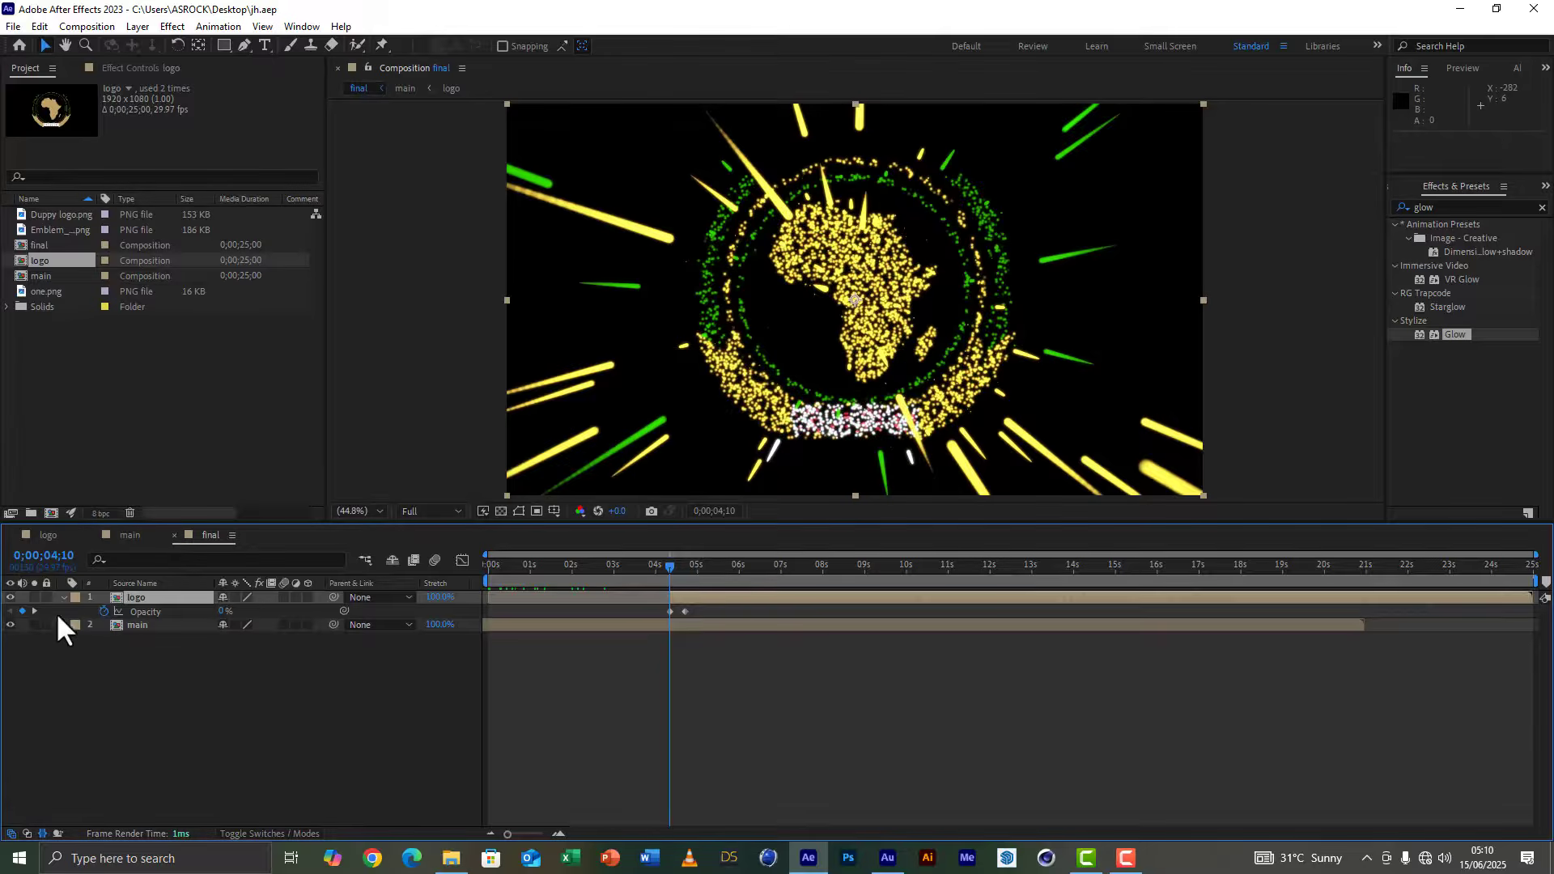
# Step: Compare the logo with the particles at 0;00;05;18, scale the logo layer to 94% to match them and save the project
pyautogui.click(10, 597)
pyautogui.moveTo(667, 565); pyautogui.dragTo(721, 574)
pyautogui.click(10, 597)
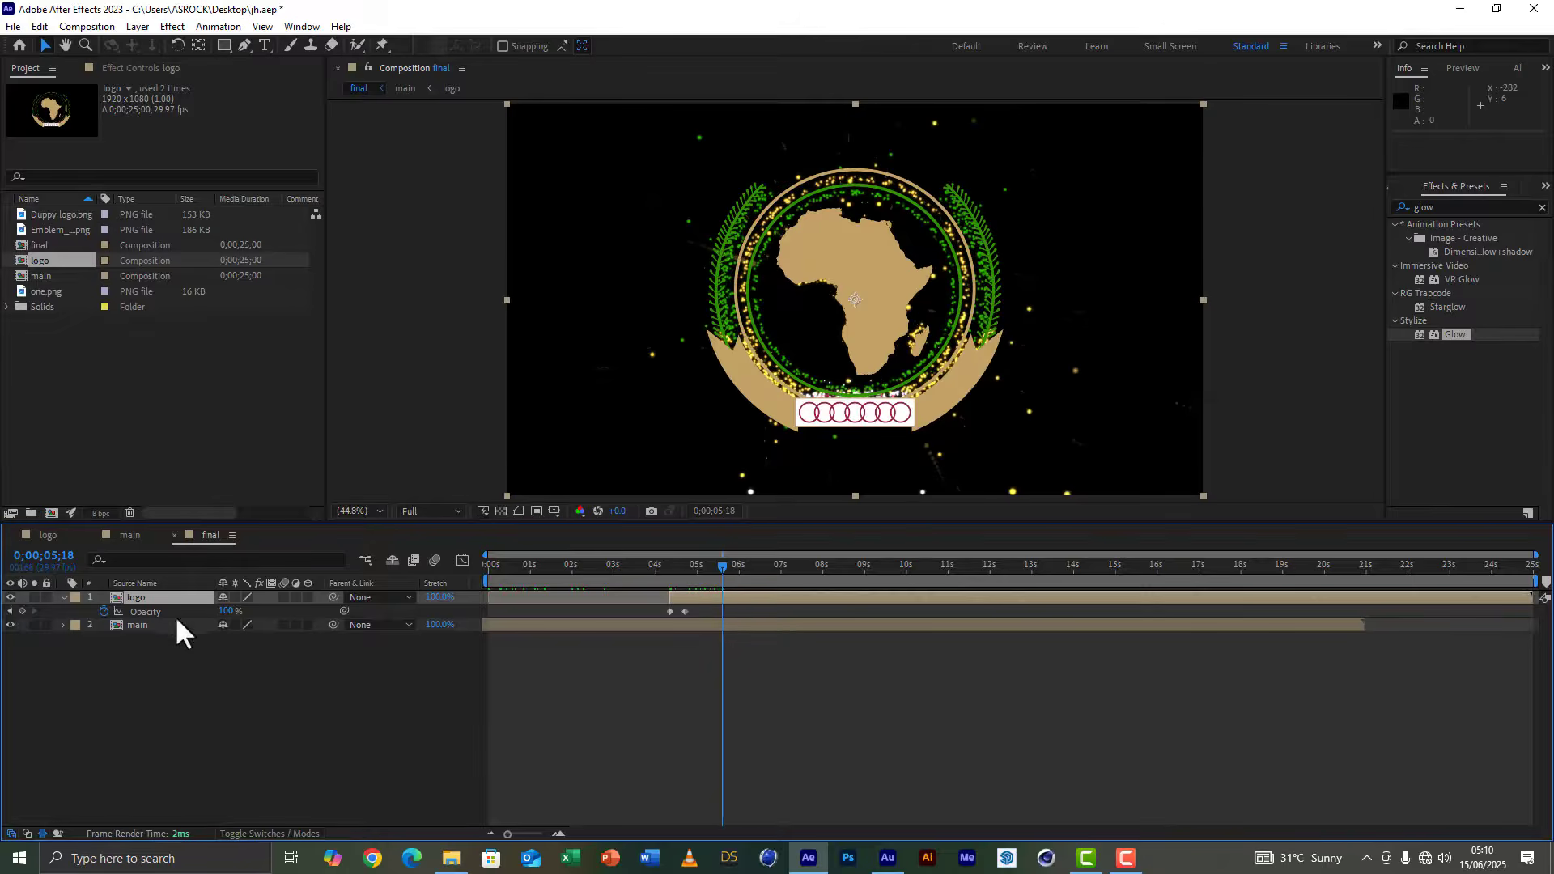
pyautogui.hotkey('shift', 's')
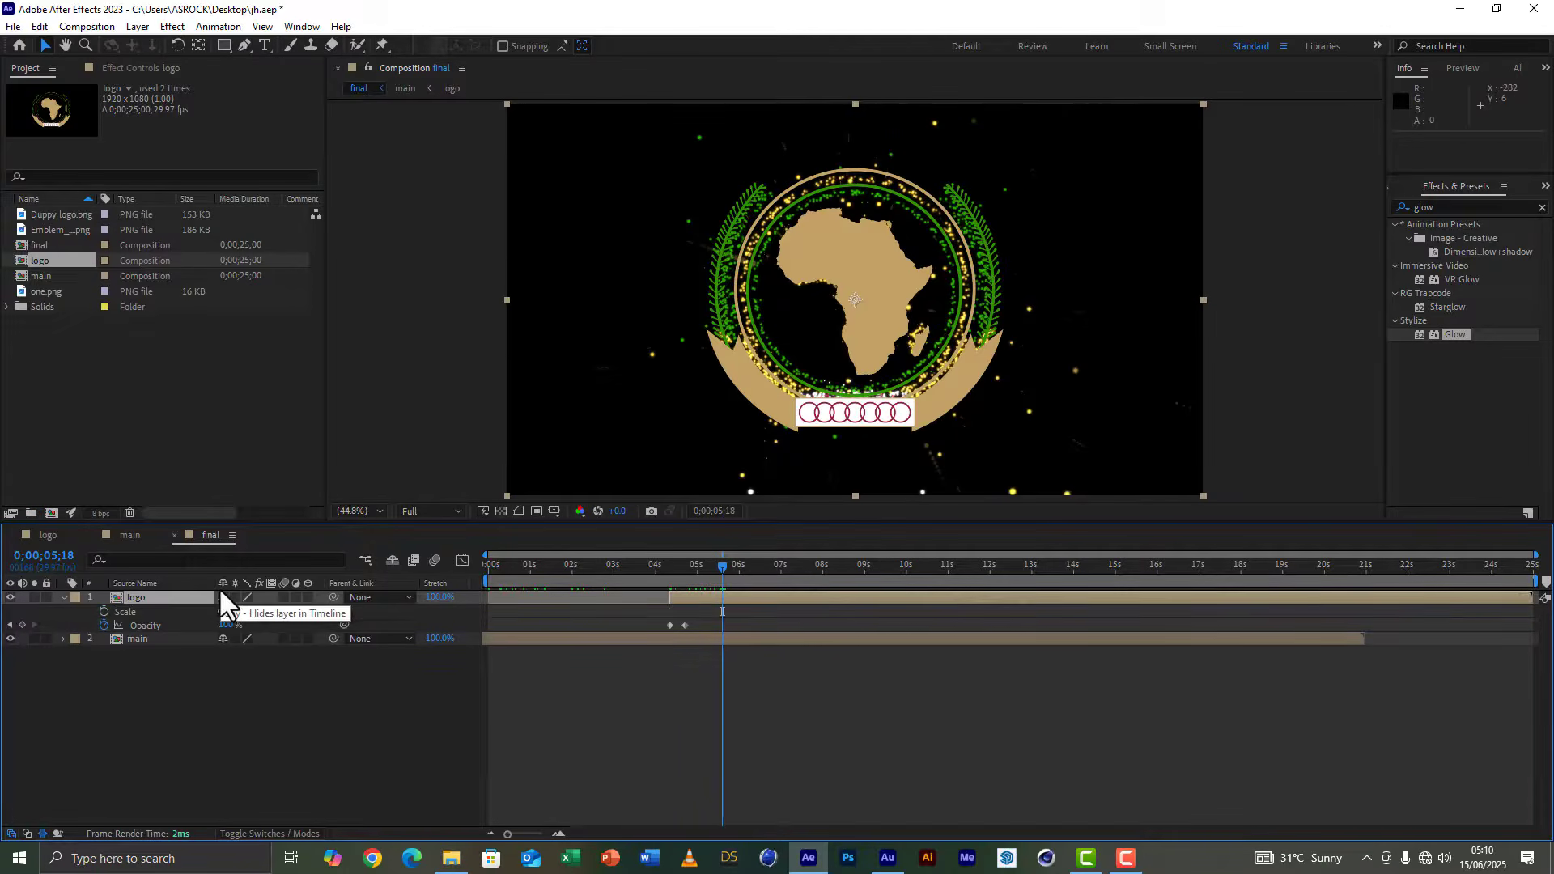
pyautogui.moveTo(274, 620); pyautogui.dragTo(271, 623)
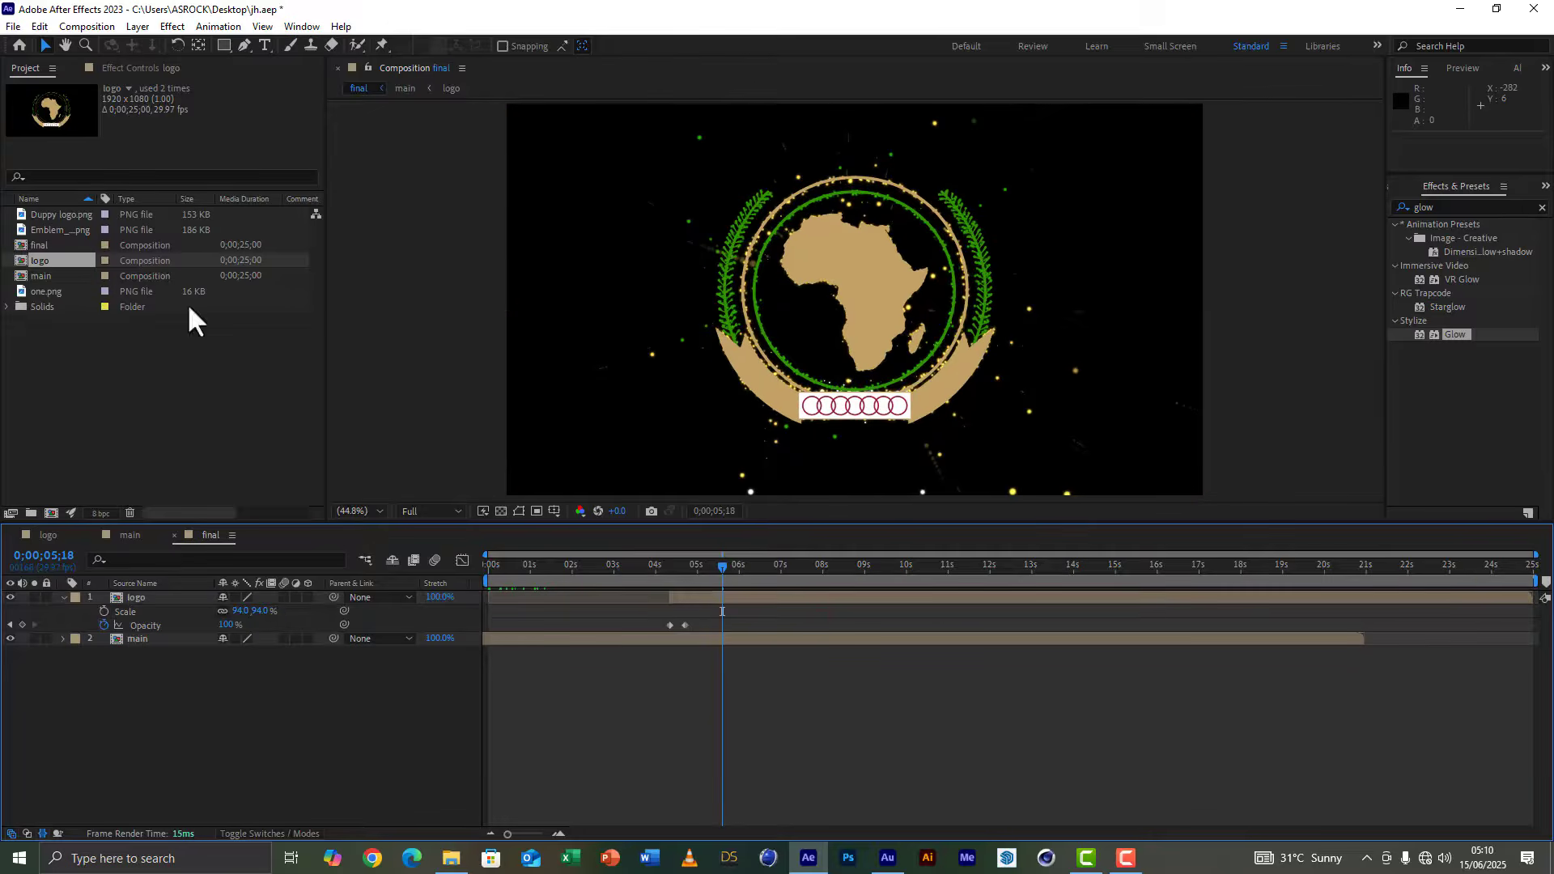
pyautogui.click(13, 26)
pyautogui.click(32, 157)
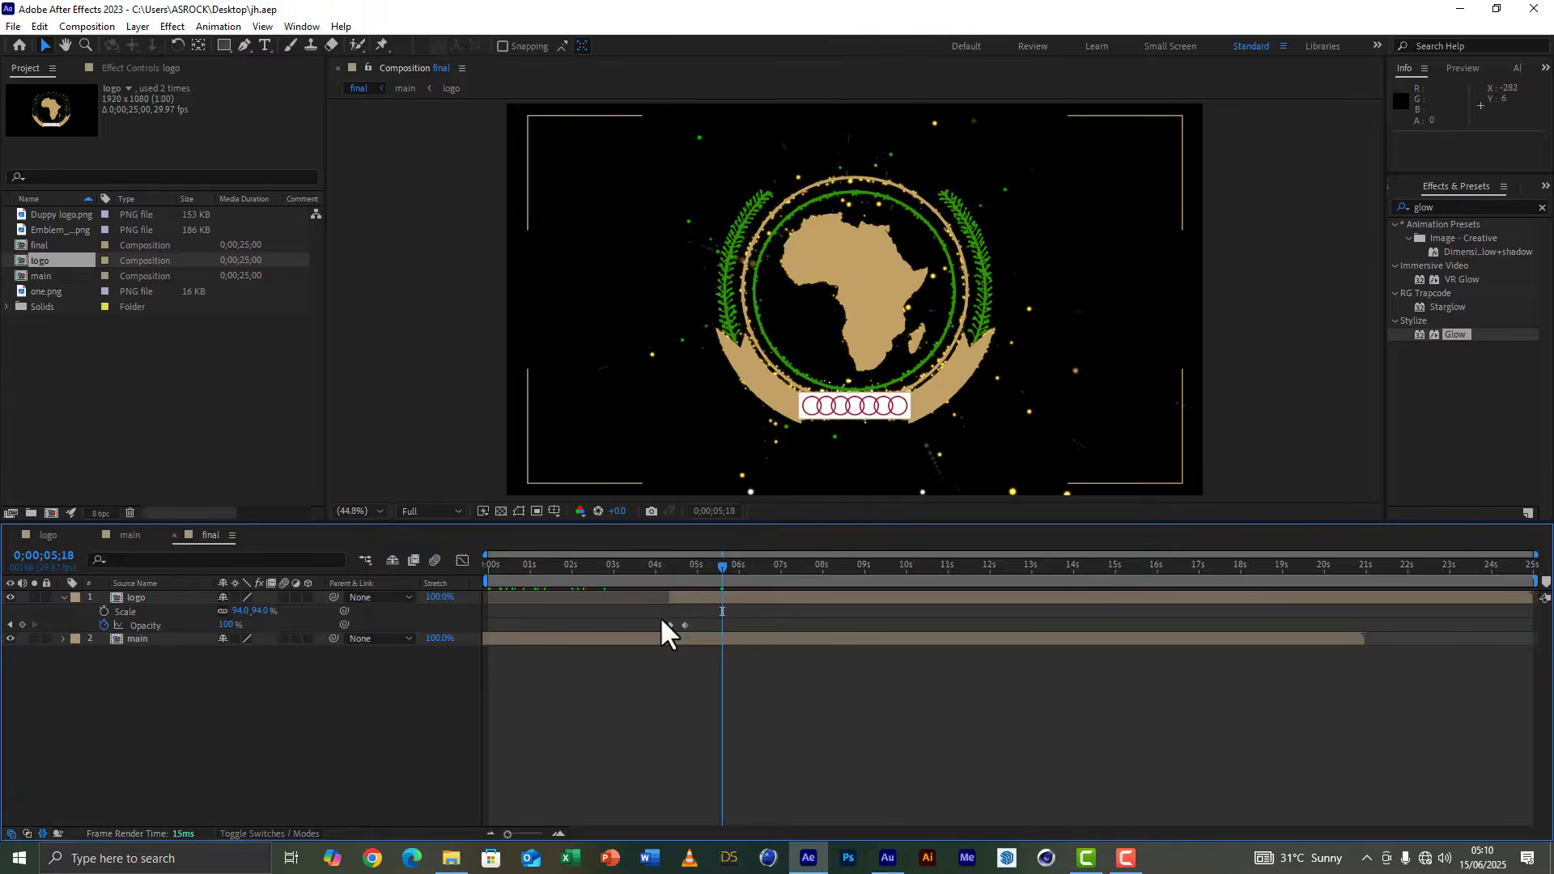
# Step: Move both logo Opacity keyframes later so the 100% one is at 0;00;05;07, and check the reveal at 0;00;05;15
pyautogui.moveTo(661, 620); pyautogui.dragTo(696, 631)
pyautogui.click(678, 565)
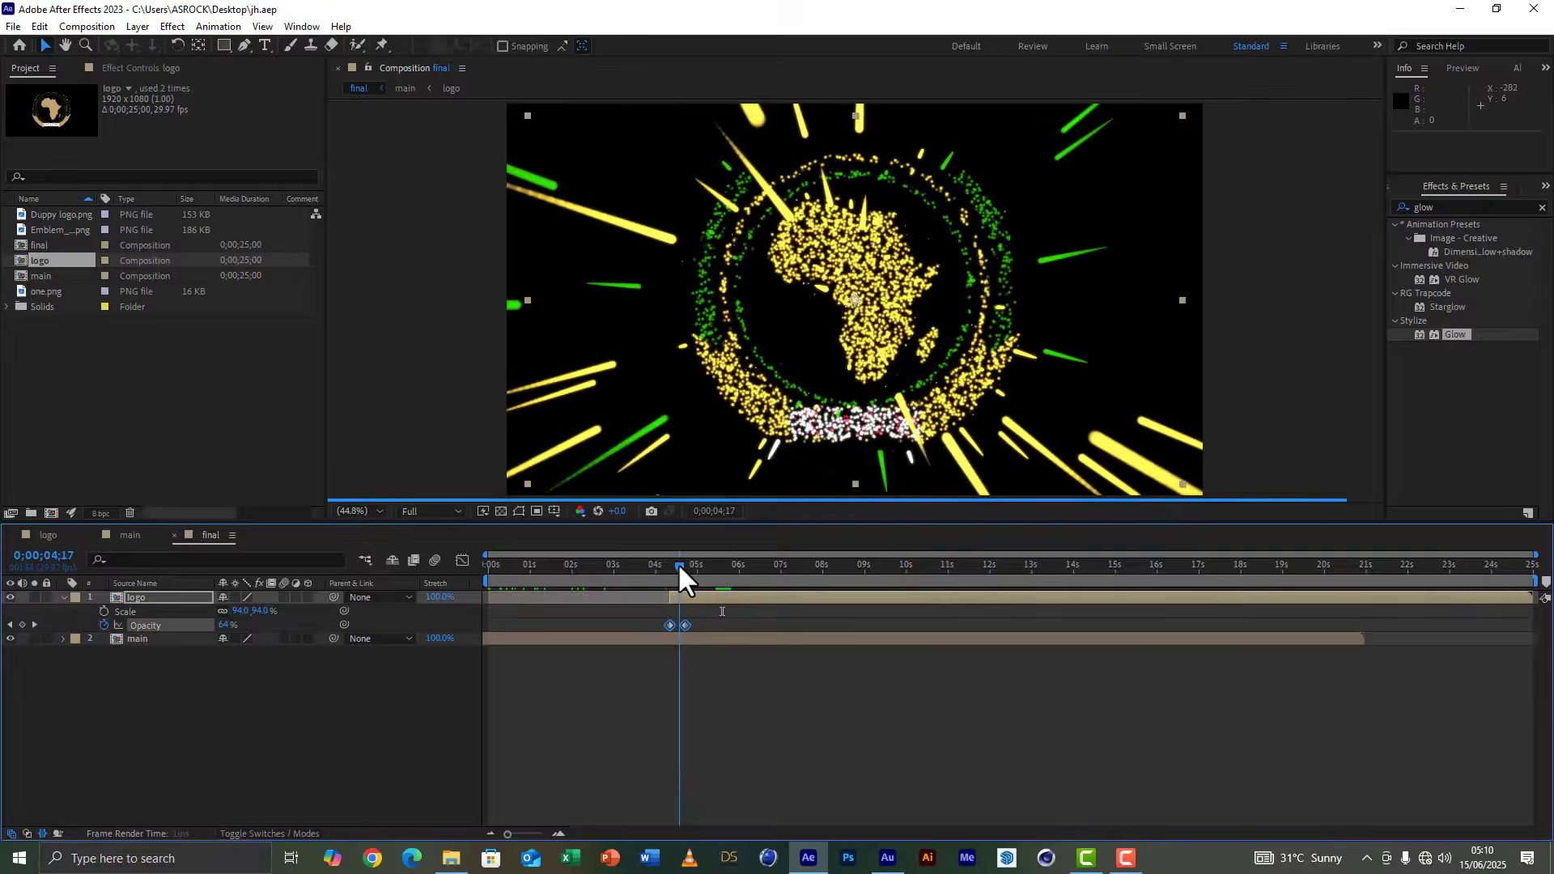
pyautogui.moveTo(678, 562); pyautogui.dragTo(691, 567)
pyautogui.moveTo(687, 624); pyautogui.dragTo(697, 625)
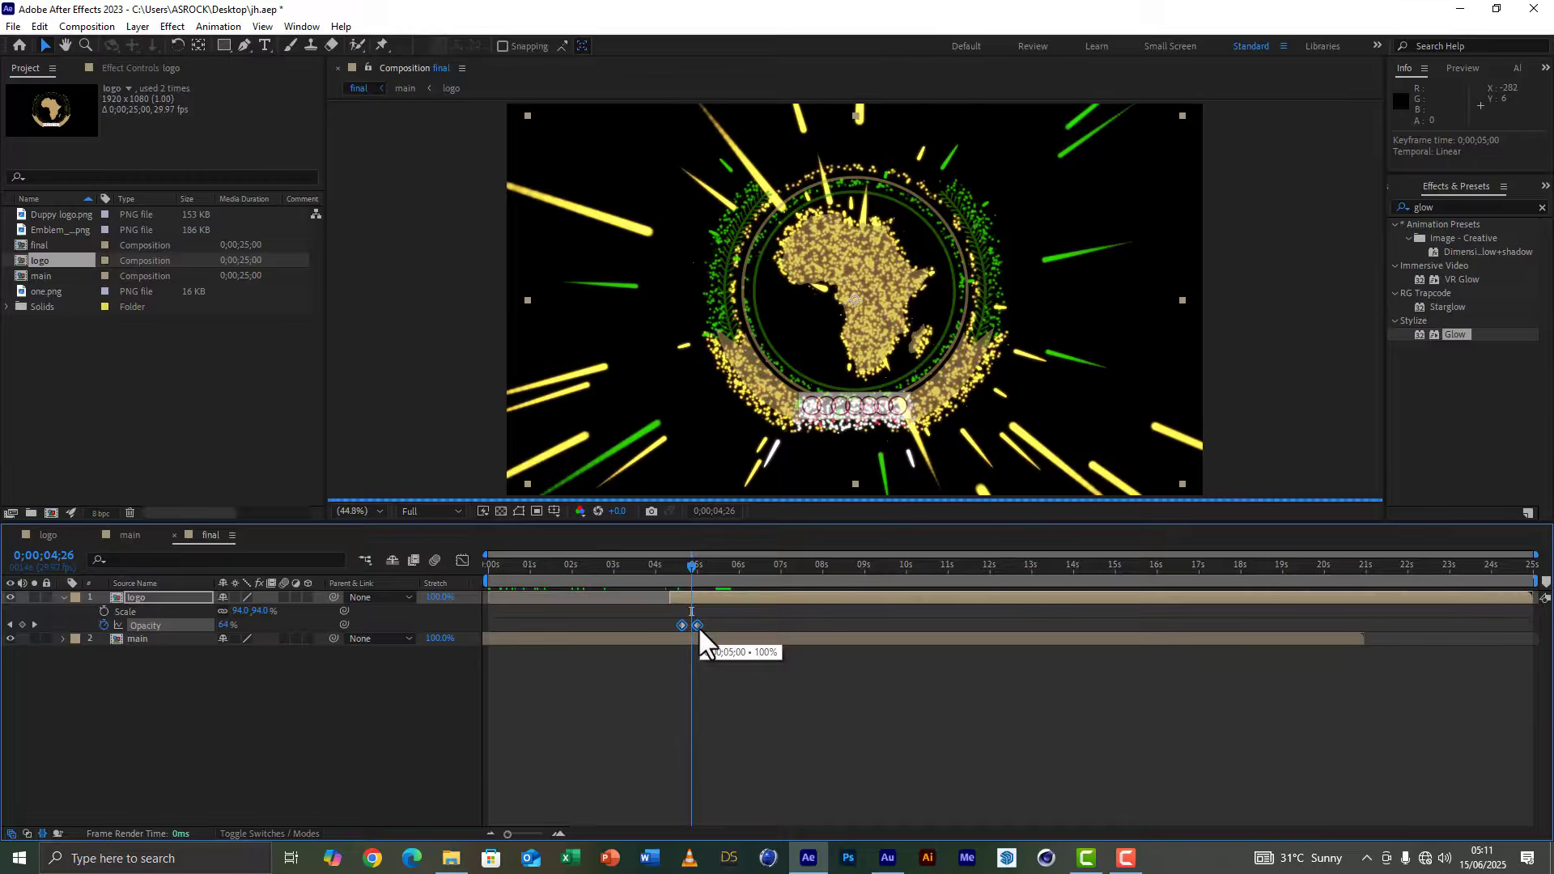
pyautogui.click(702, 562)
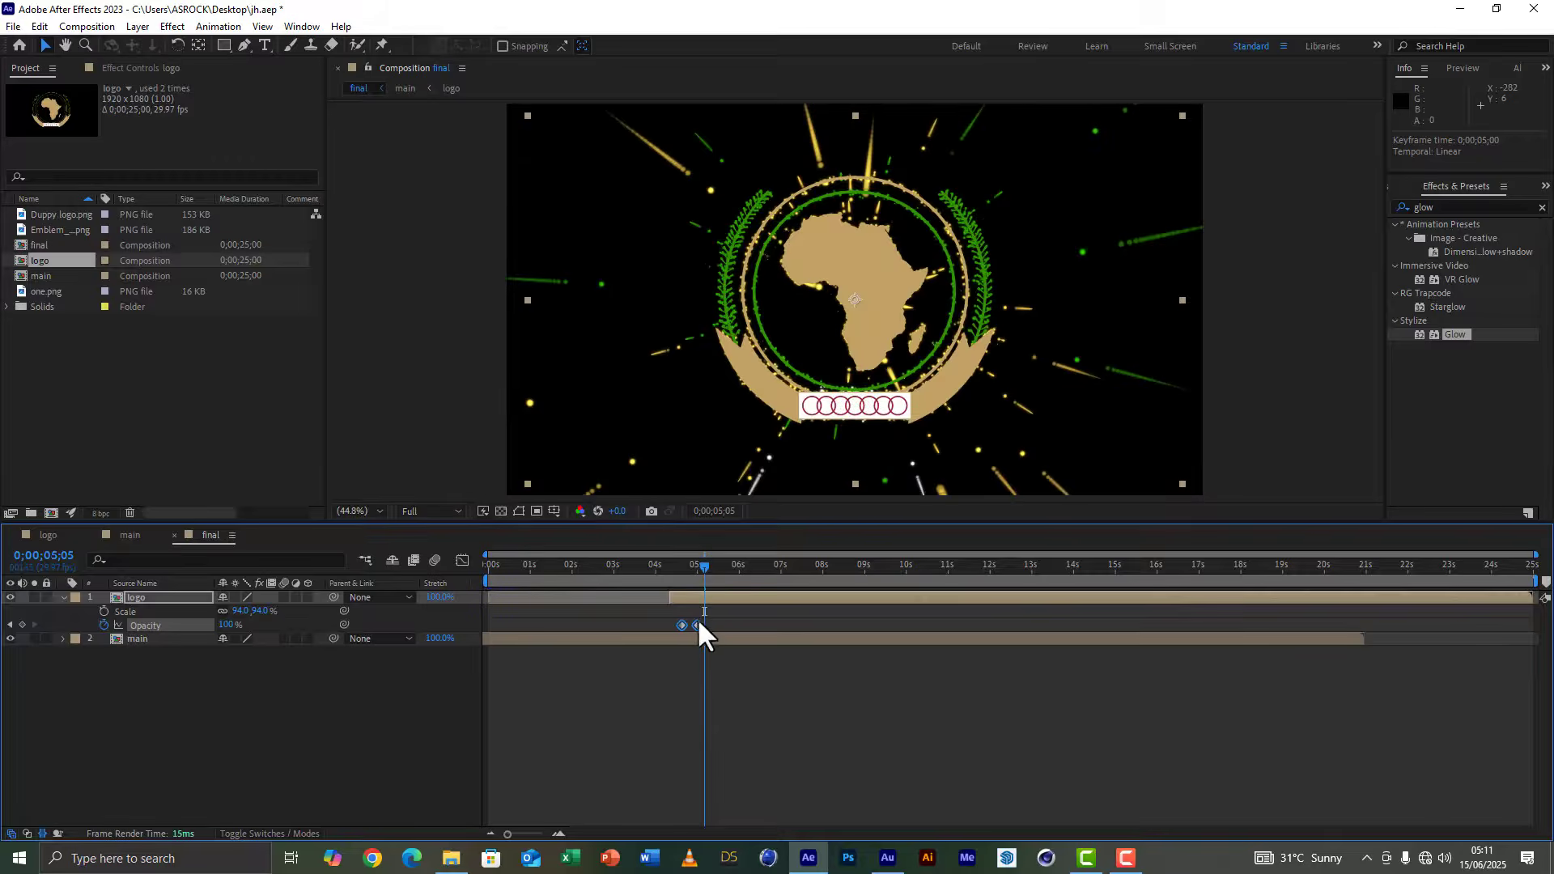
pyautogui.moveTo(699, 623); pyautogui.dragTo(708, 624)
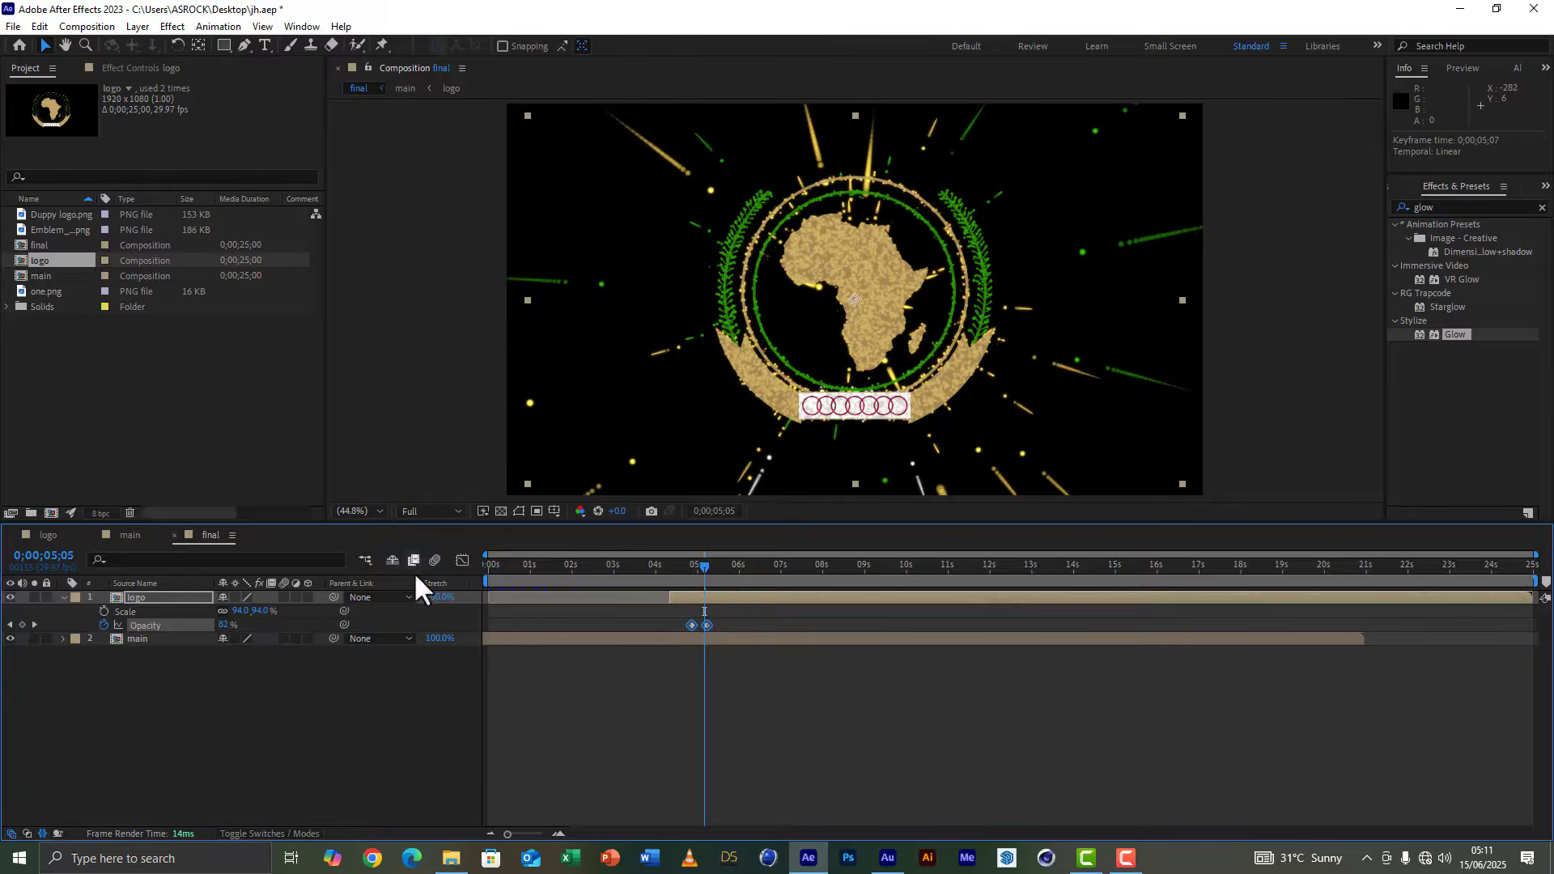
pyautogui.moveTo(706, 563); pyautogui.dragTo(717, 565)
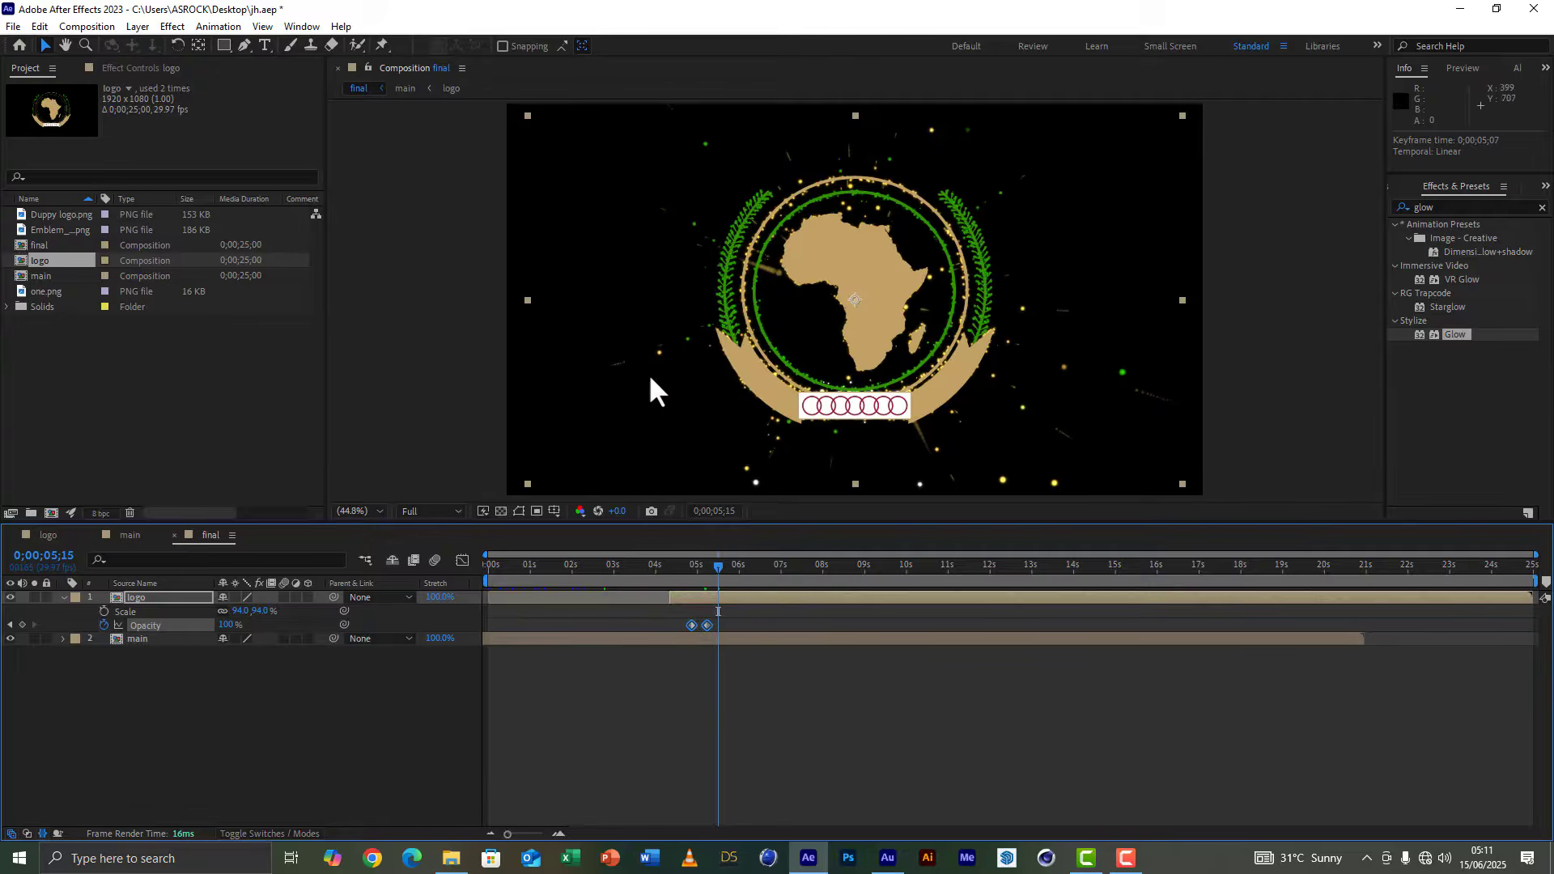
# Step: Draw a closed Pen tool mask on the main layer, tracing the outer outline of the whole logo emblem
pyautogui.click(682, 641)
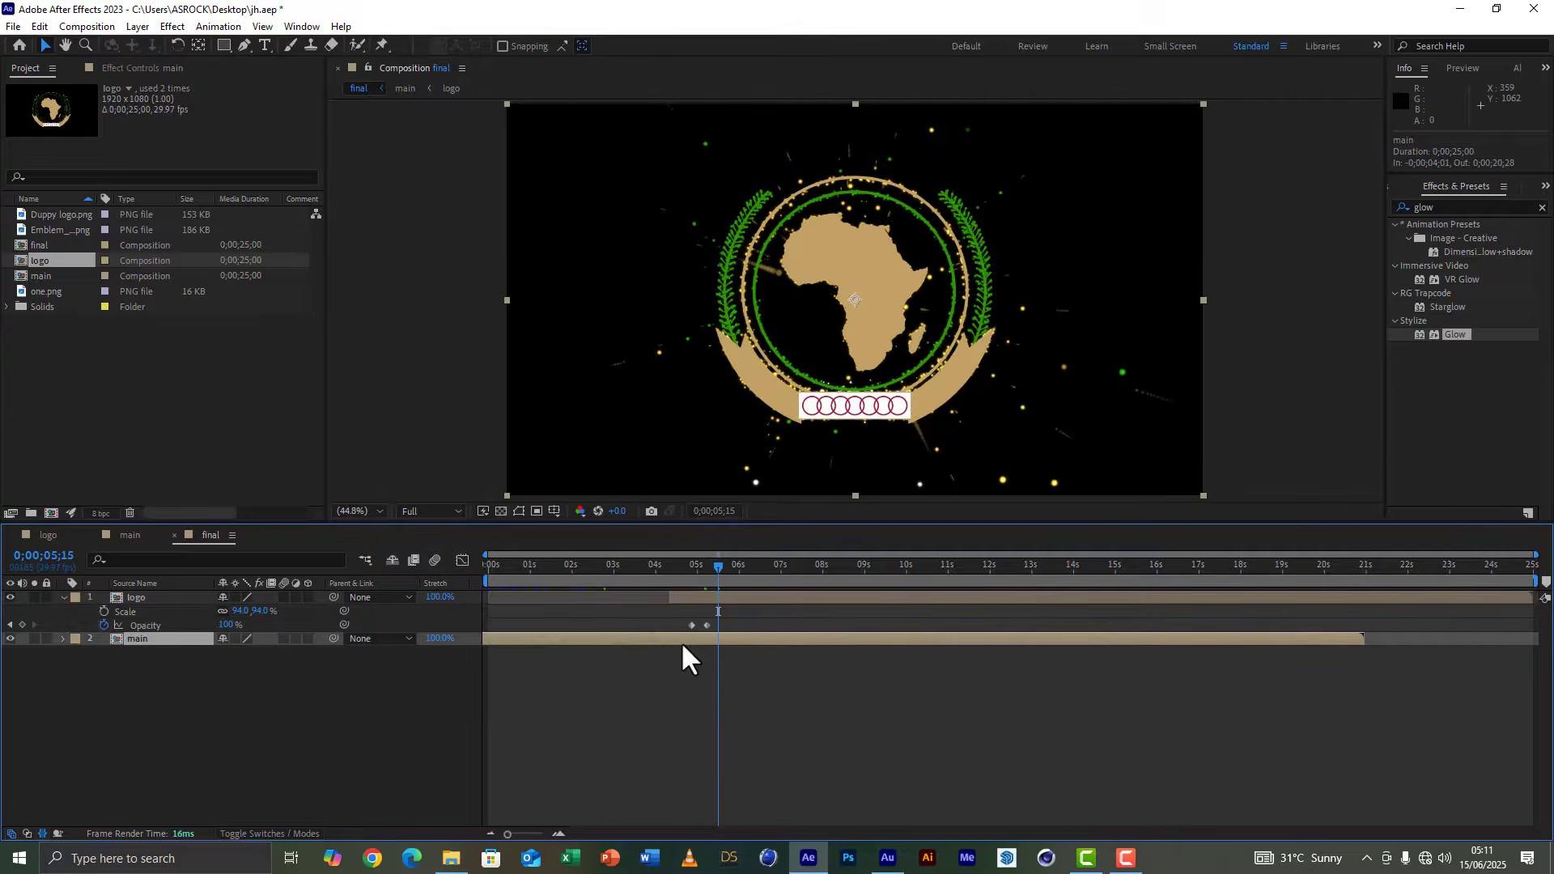
pyautogui.click(245, 45)
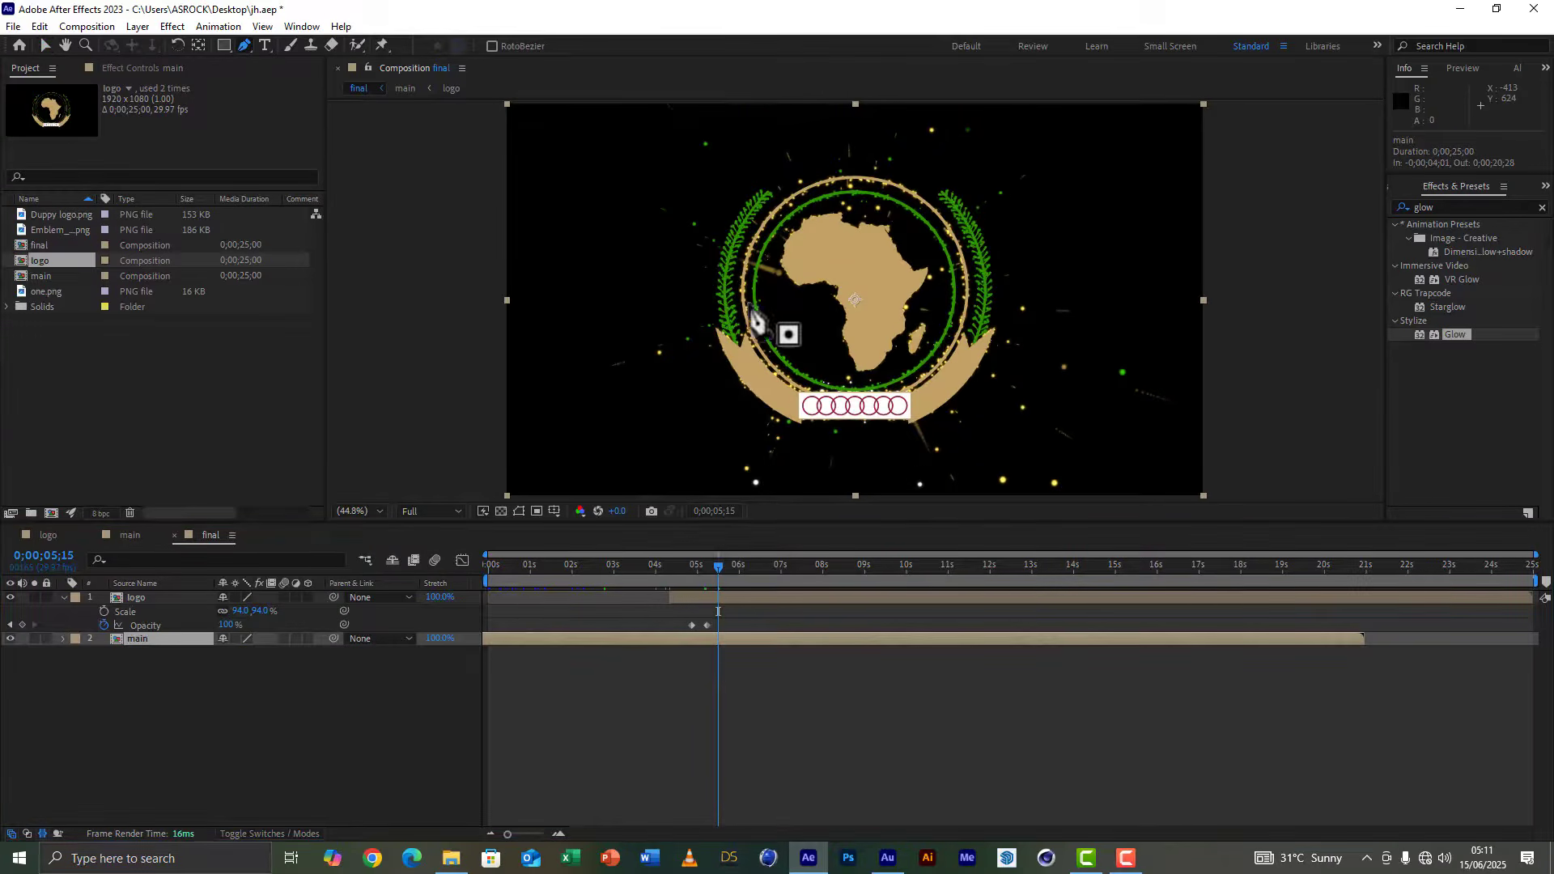
pyautogui.click(810, 424)
pyautogui.click(899, 429)
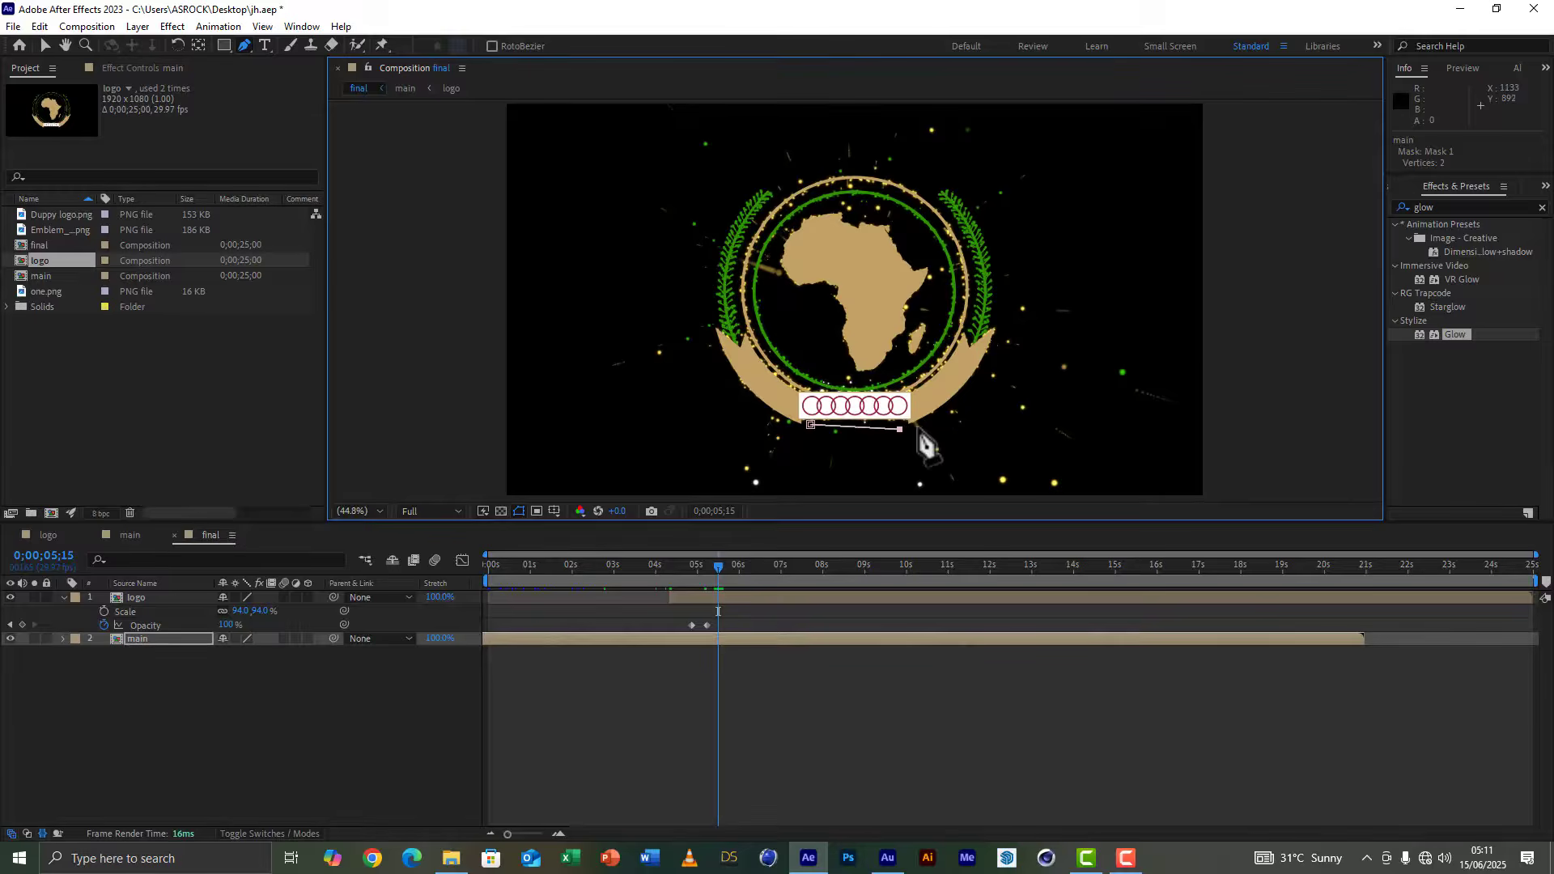
pyautogui.click(945, 414)
pyautogui.click(987, 362)
pyautogui.click(998, 338)
pyautogui.click(999, 317)
pyautogui.click(998, 297)
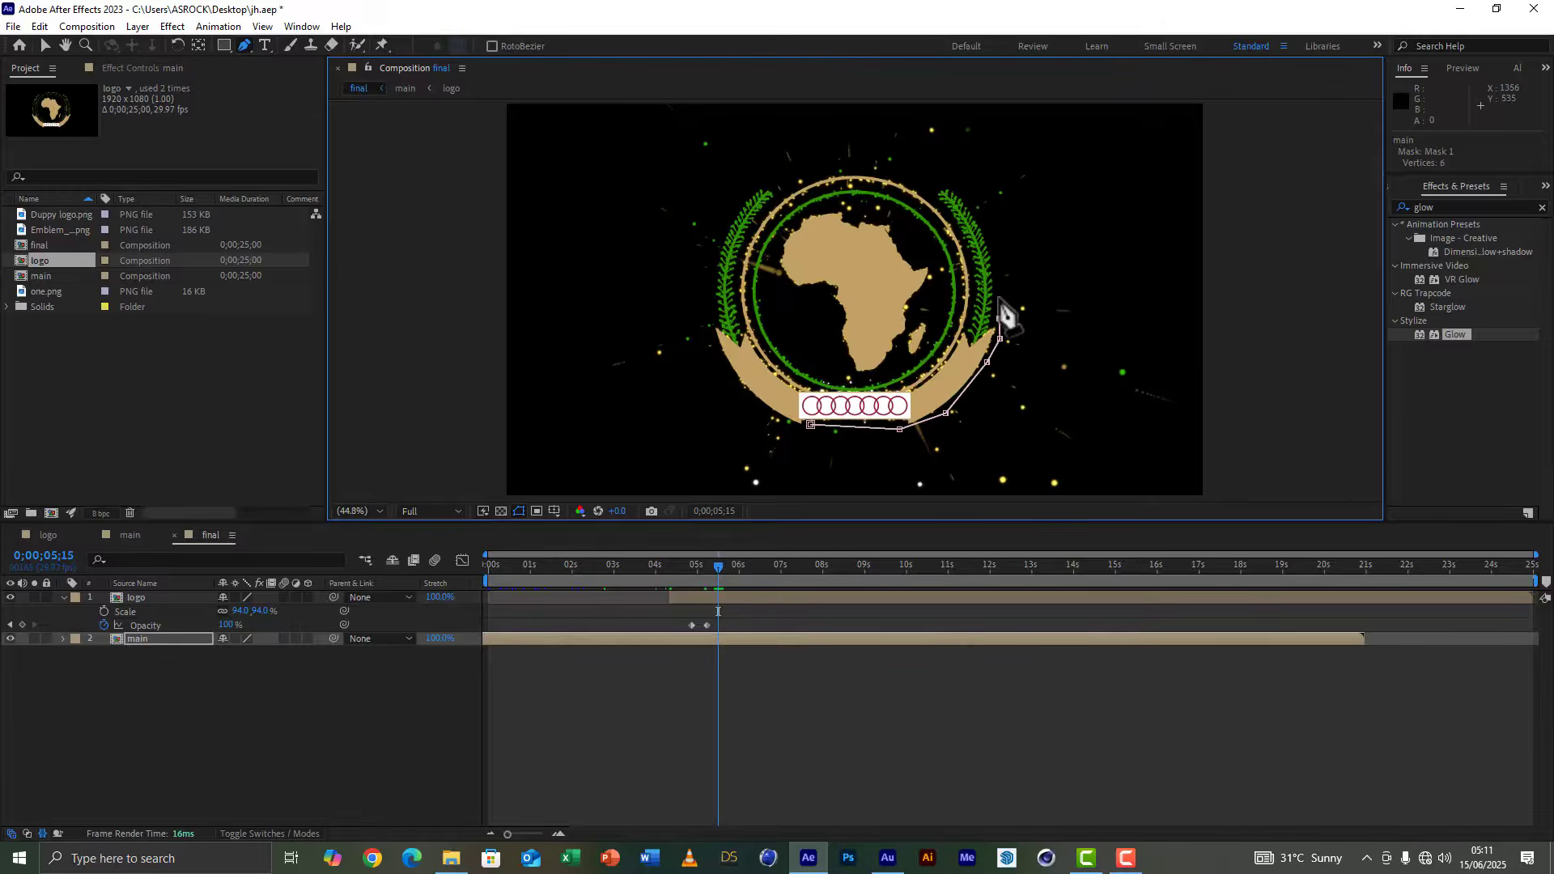
pyautogui.click(990, 256)
pyautogui.click(983, 219)
pyautogui.click(960, 194)
pyautogui.click(937, 185)
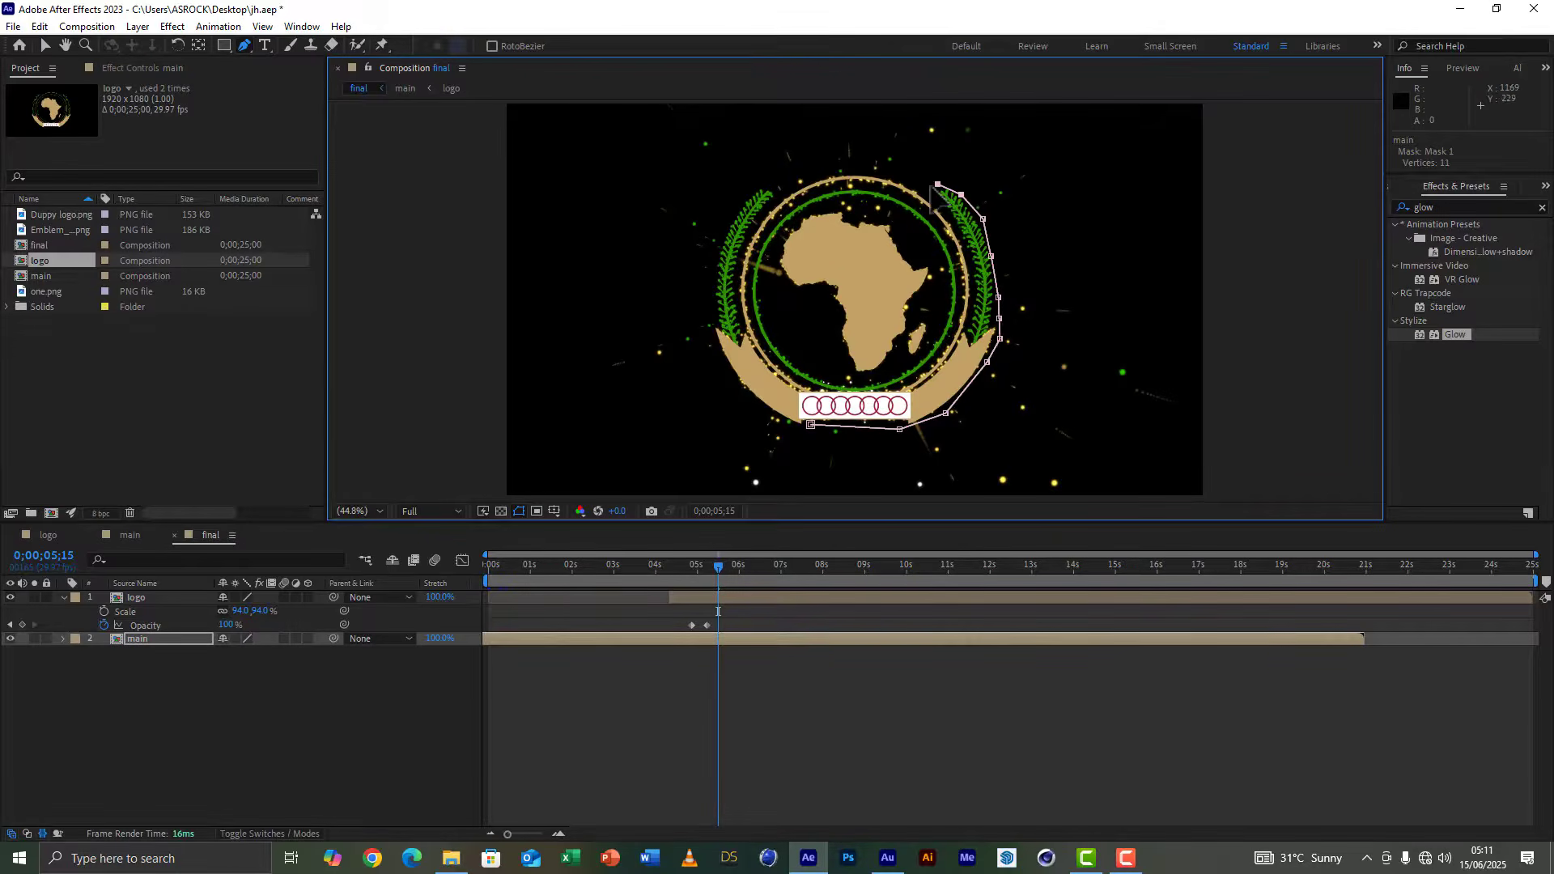
pyautogui.click(910, 183)
pyautogui.click(856, 172)
pyautogui.click(810, 176)
pyautogui.click(780, 195)
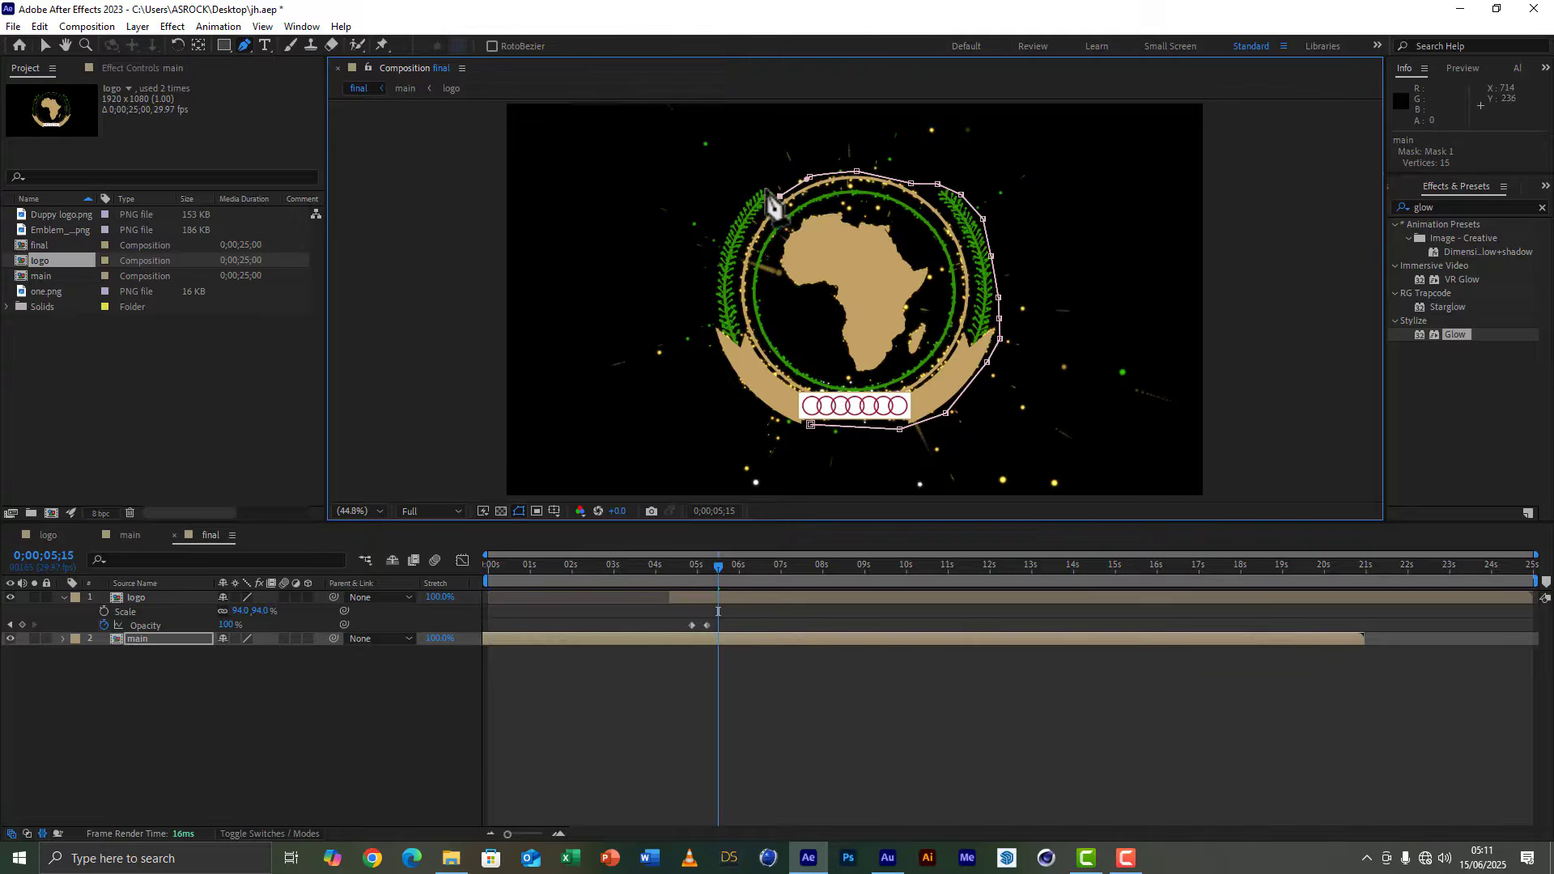
pyautogui.click(765, 188)
pyautogui.click(728, 220)
pyautogui.click(717, 268)
pyautogui.click(715, 298)
pyautogui.click(715, 322)
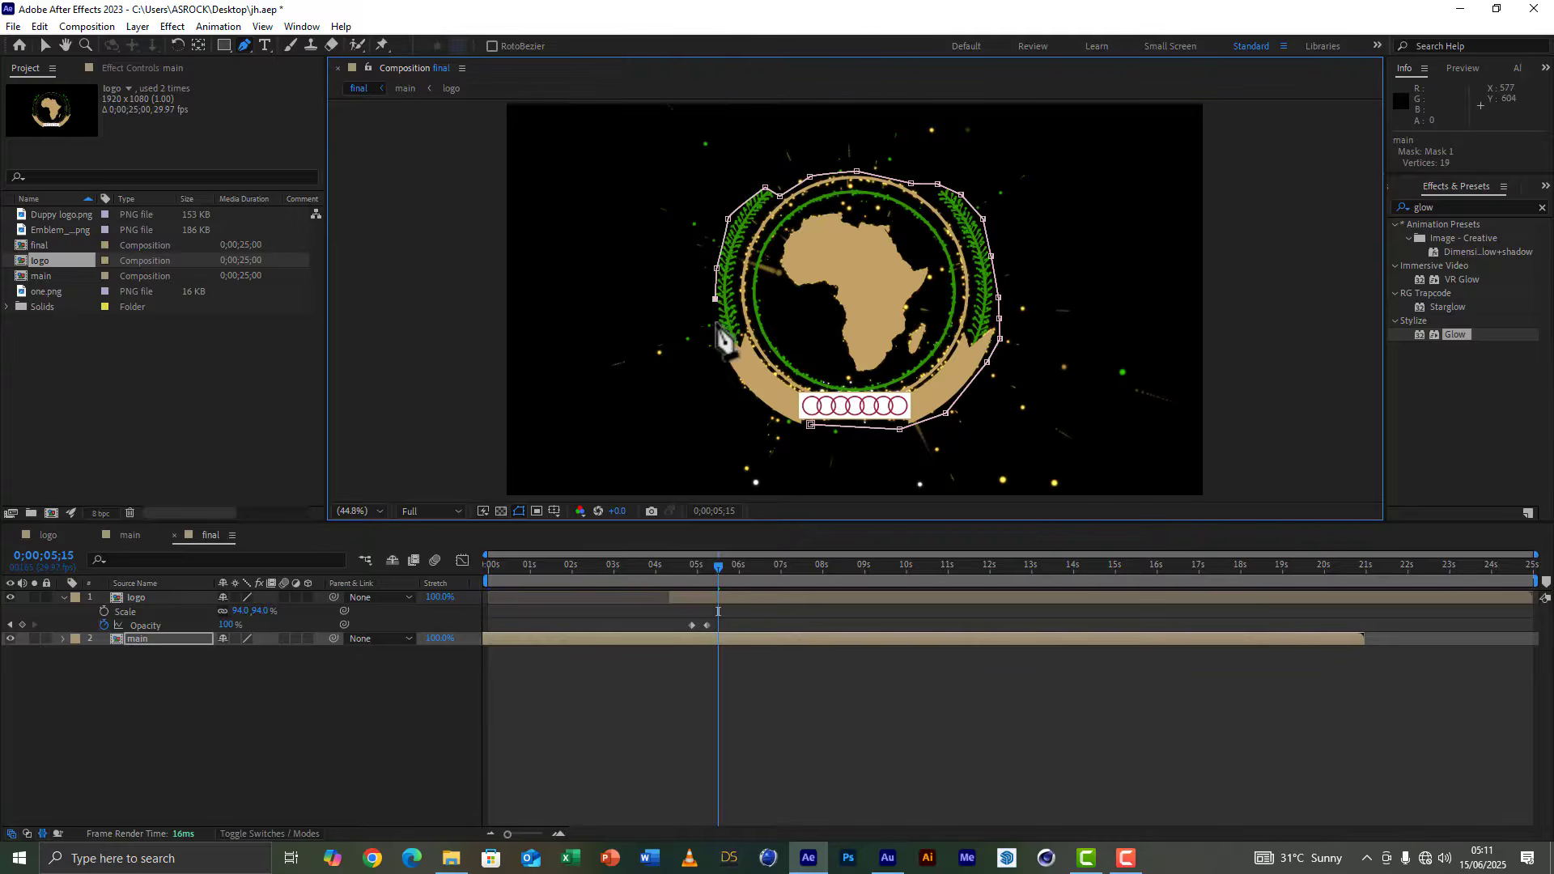
pyautogui.click(712, 344)
pyautogui.click(736, 385)
pyautogui.click(761, 411)
pyautogui.click(784, 423)
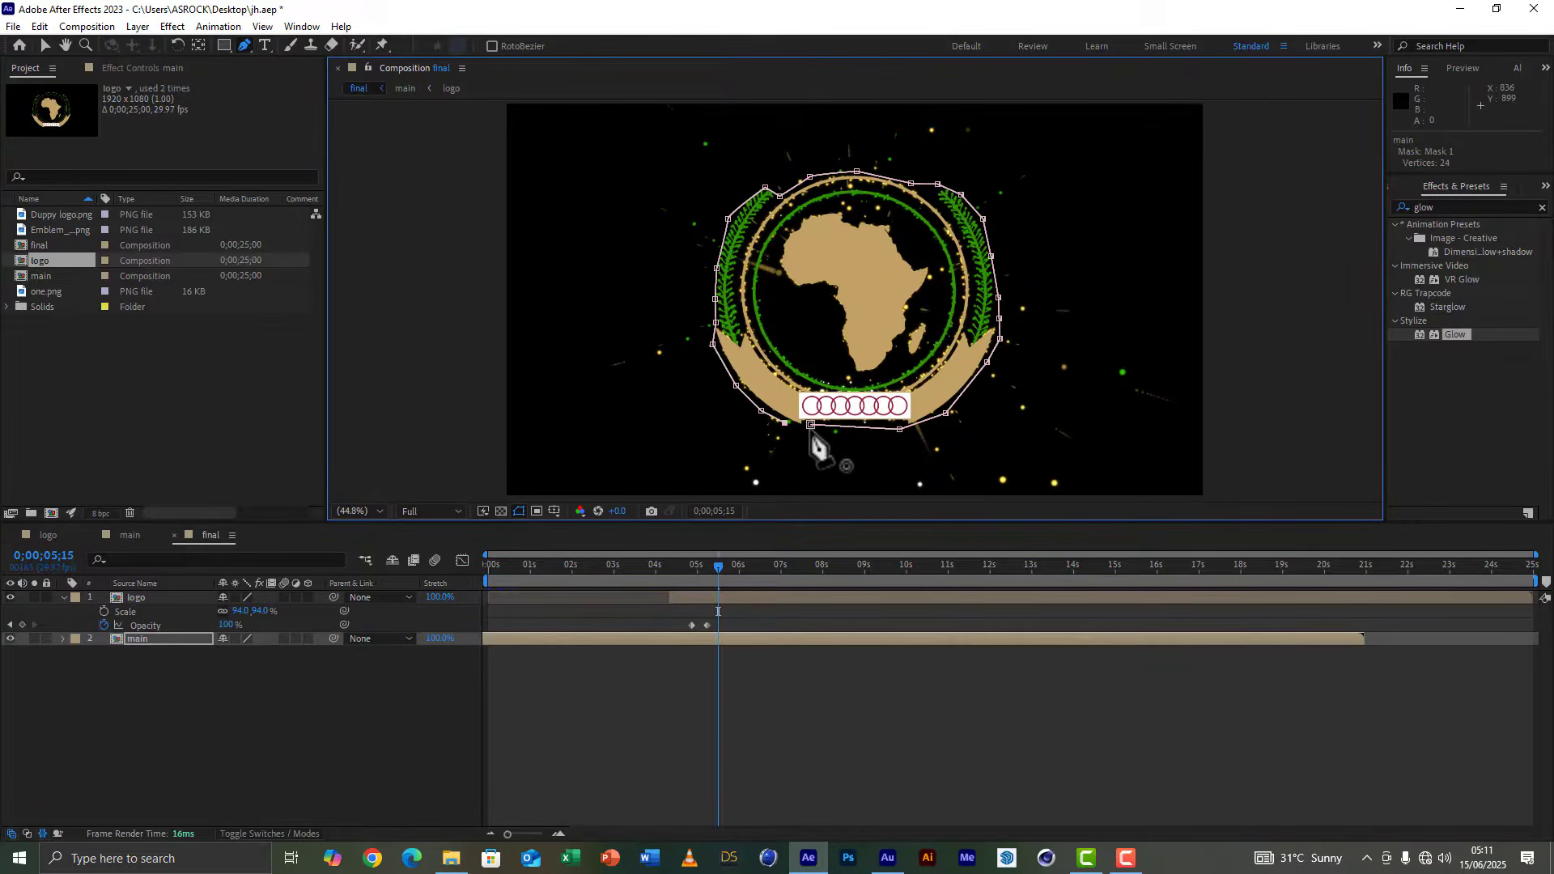
pyautogui.click(810, 424)
# Step: Set the main layer's new mask to Subtract mode
pyautogui.press('m')
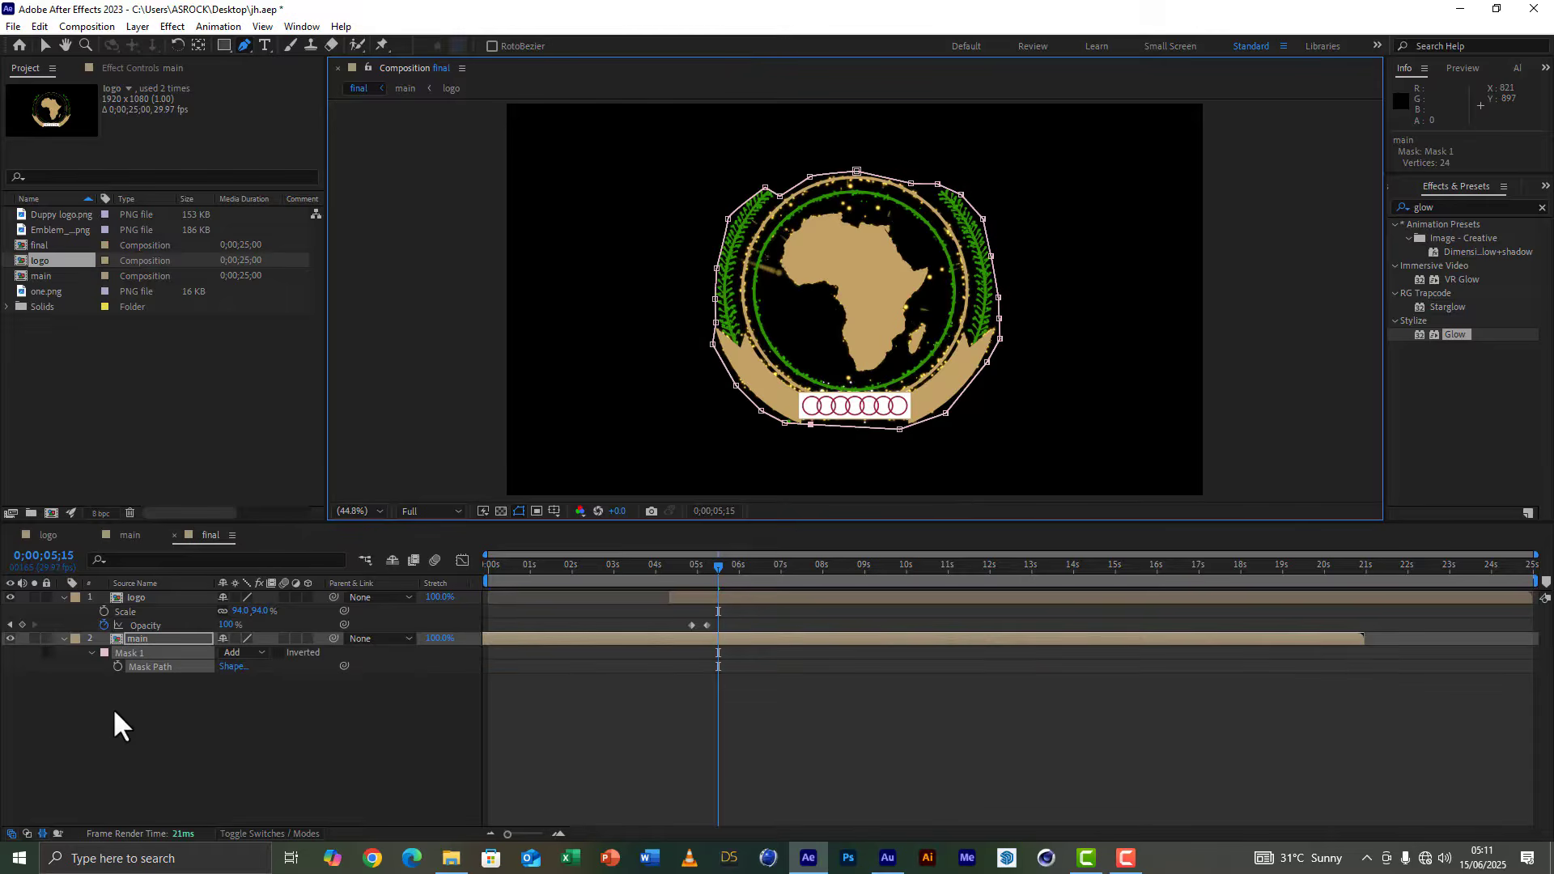
pyautogui.click(233, 653)
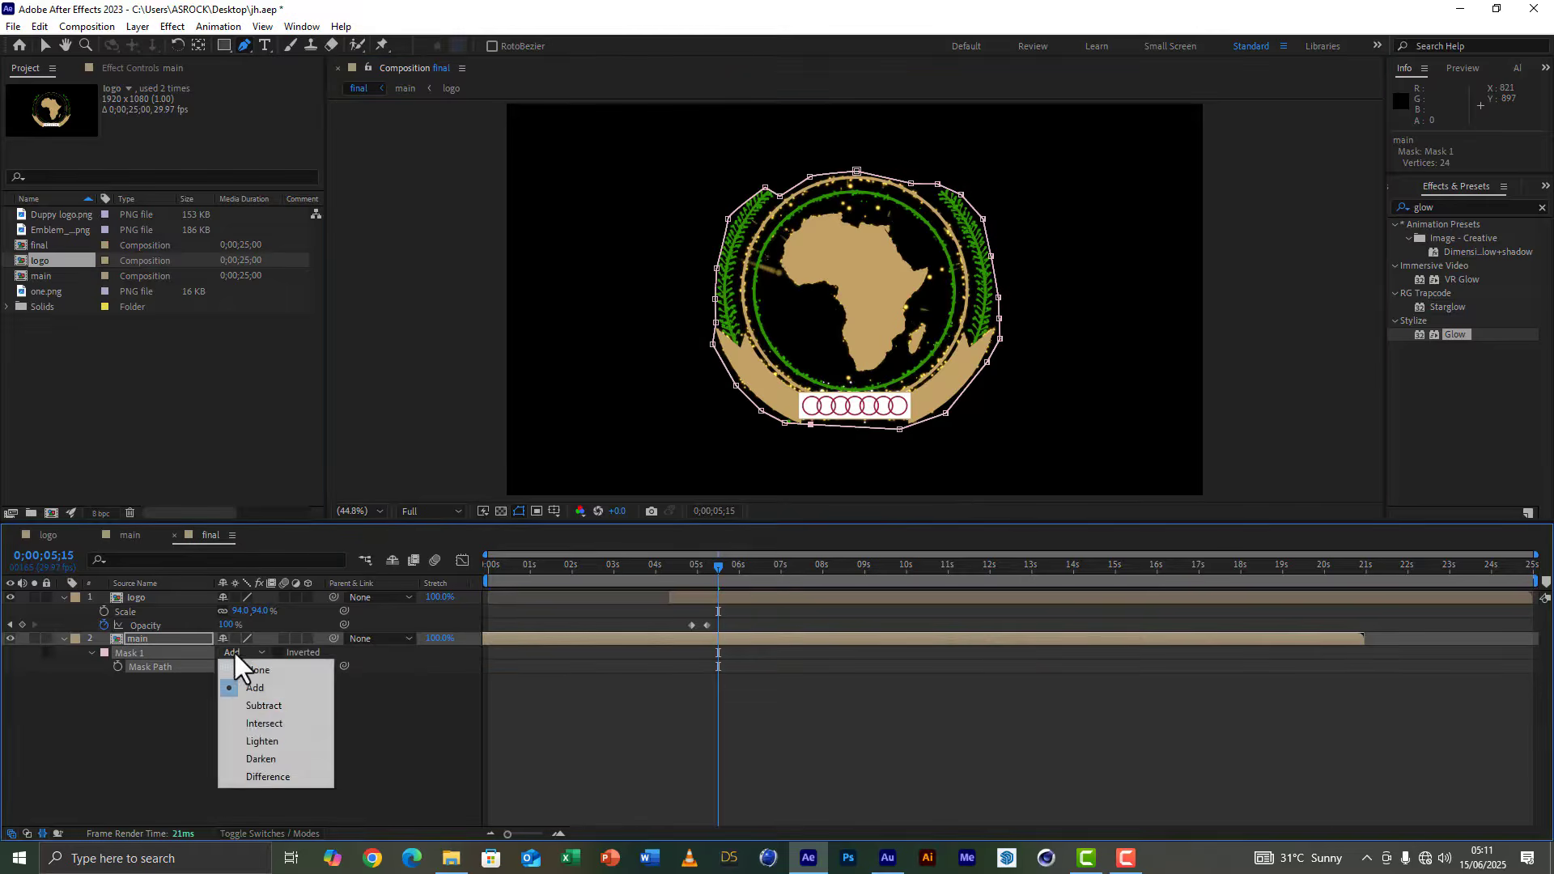
pyautogui.click(251, 706)
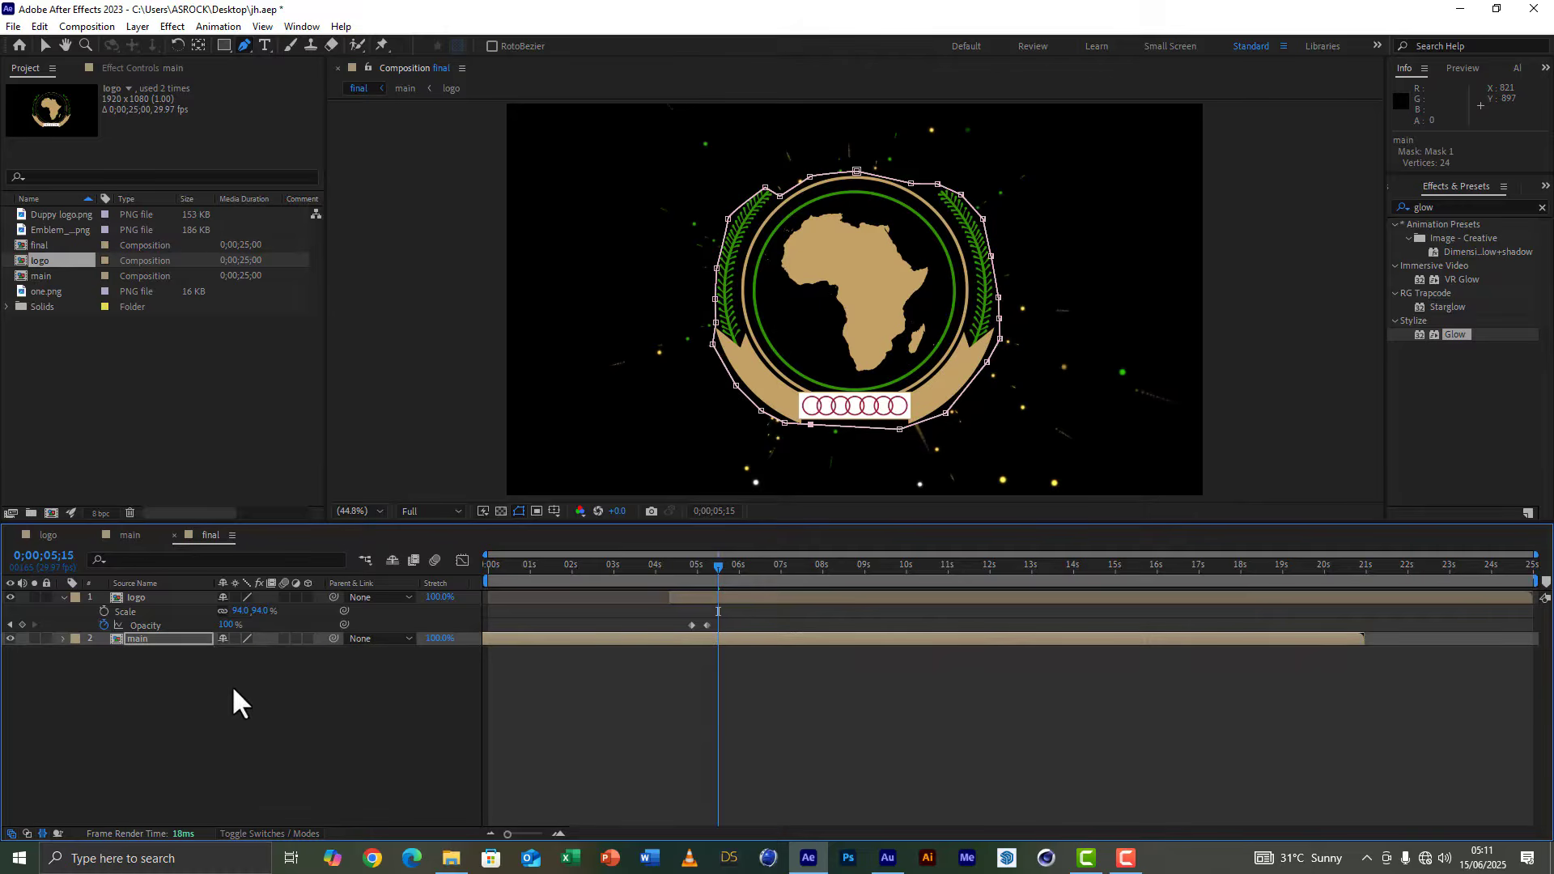
# Step: Reveal all of the main layer's mask properties, go to 0;00;03;15 and hide the mask outline in the viewer
pyautogui.press('m')
pyautogui.press('m')
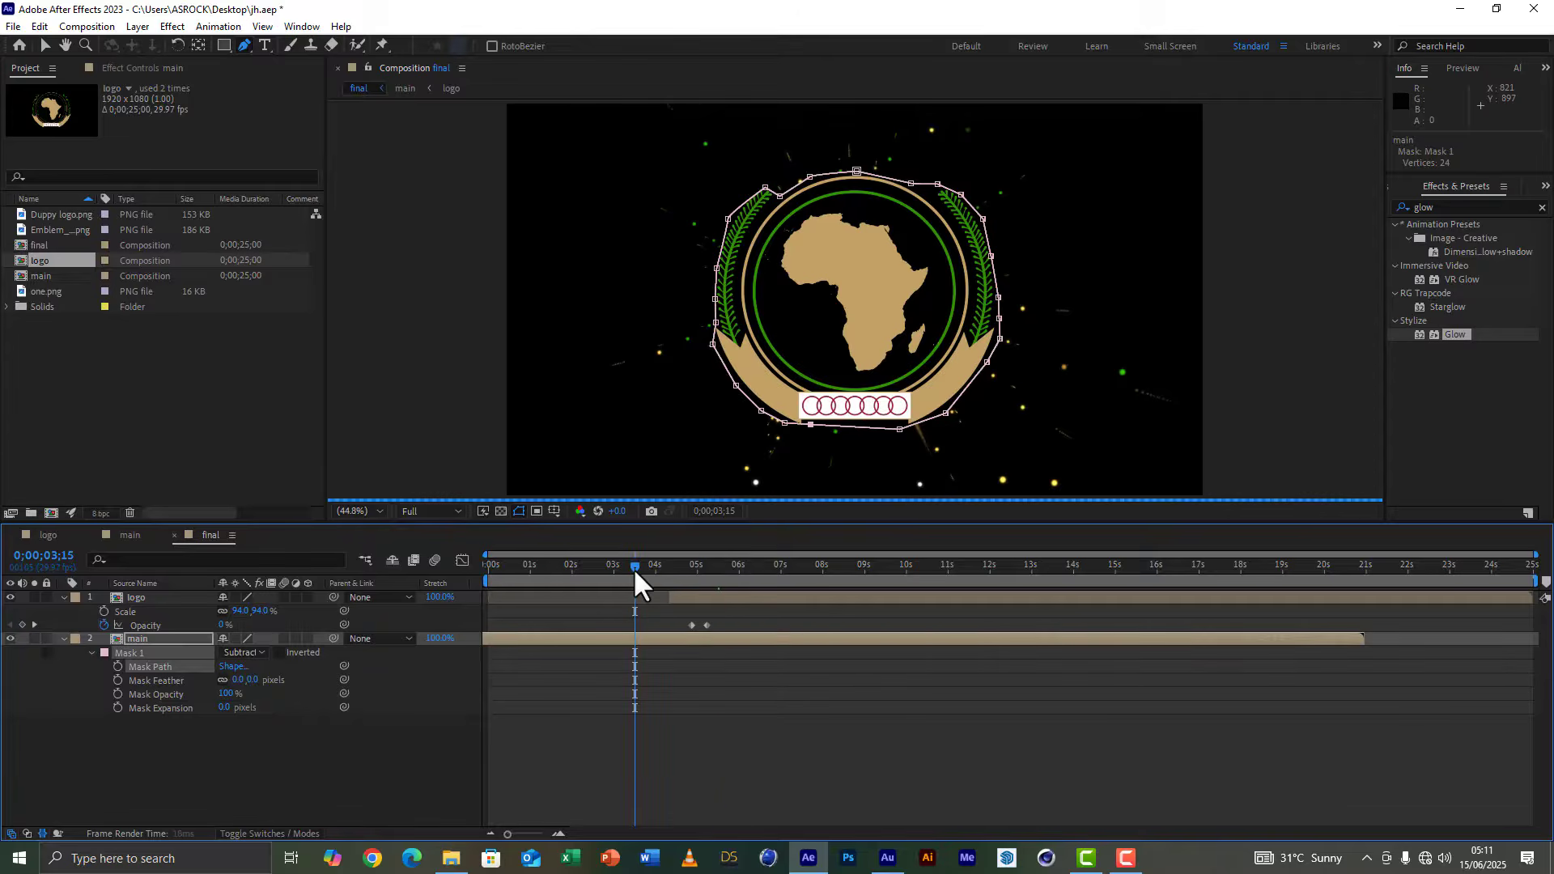
pyautogui.click(519, 511)
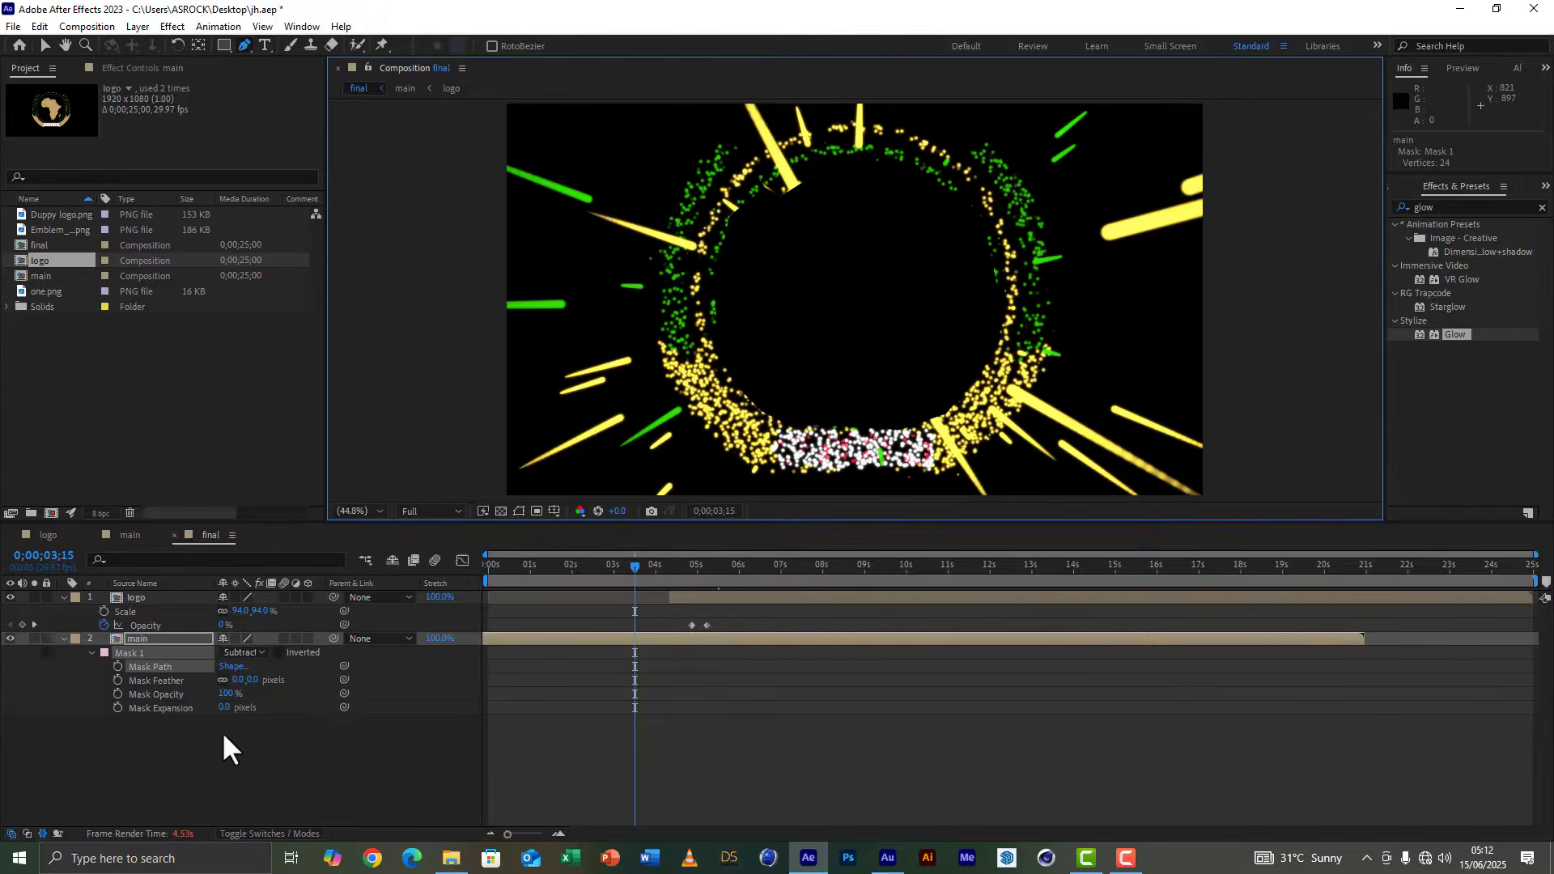
# Step: Set the main layer's Mask Expansion to -435 pixels and keyframe it at 0;00;05;02
pyautogui.moveTo(232, 716); pyautogui.dragTo(6, 700)
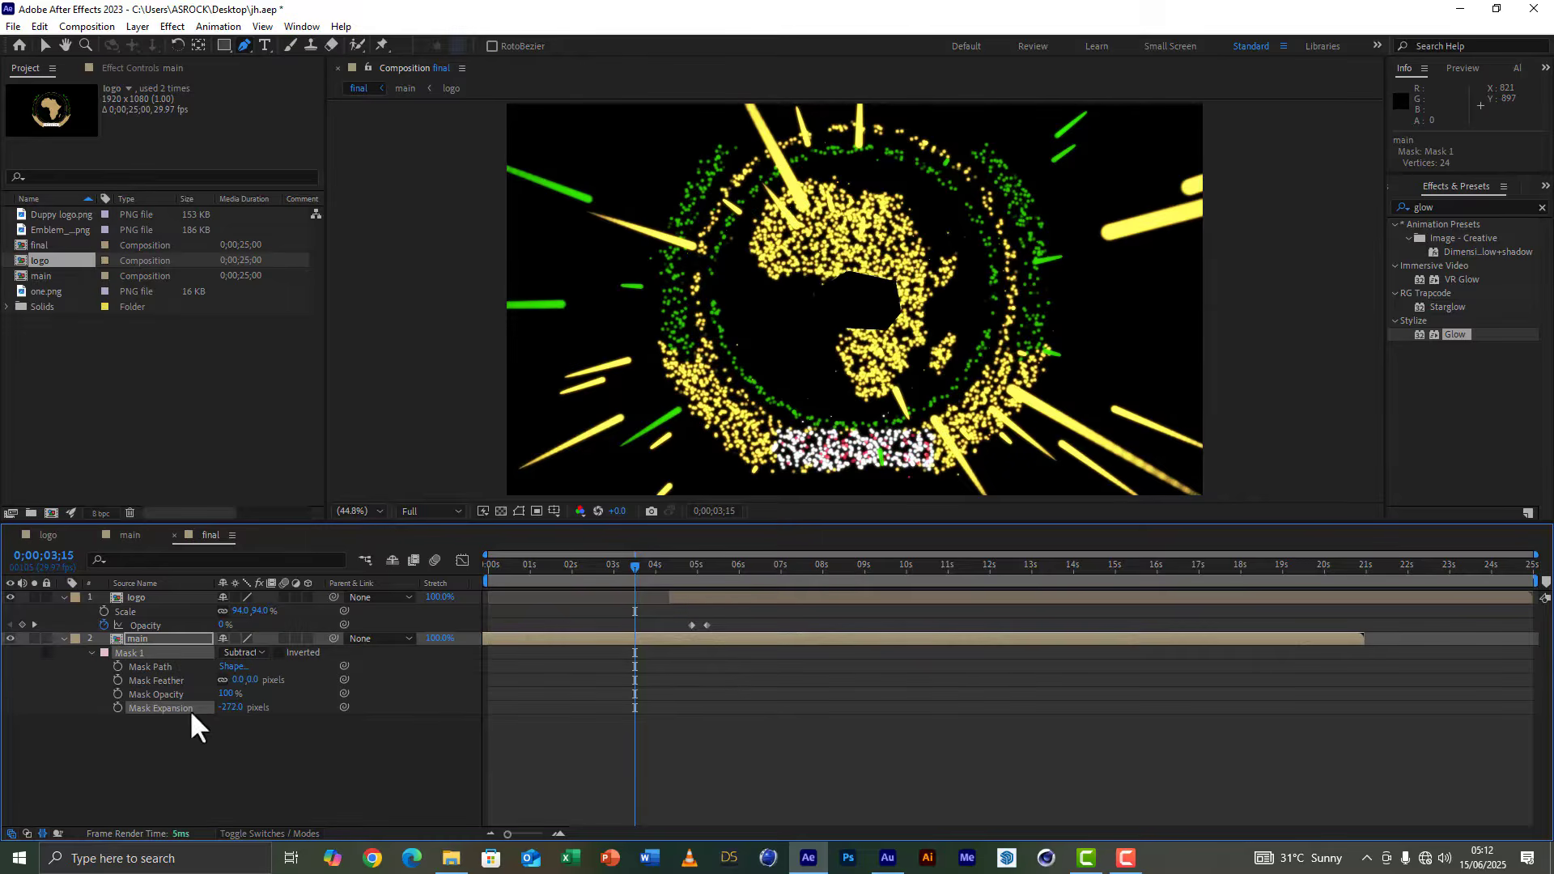
pyautogui.moveTo(230, 707); pyautogui.dragTo(103, 731)
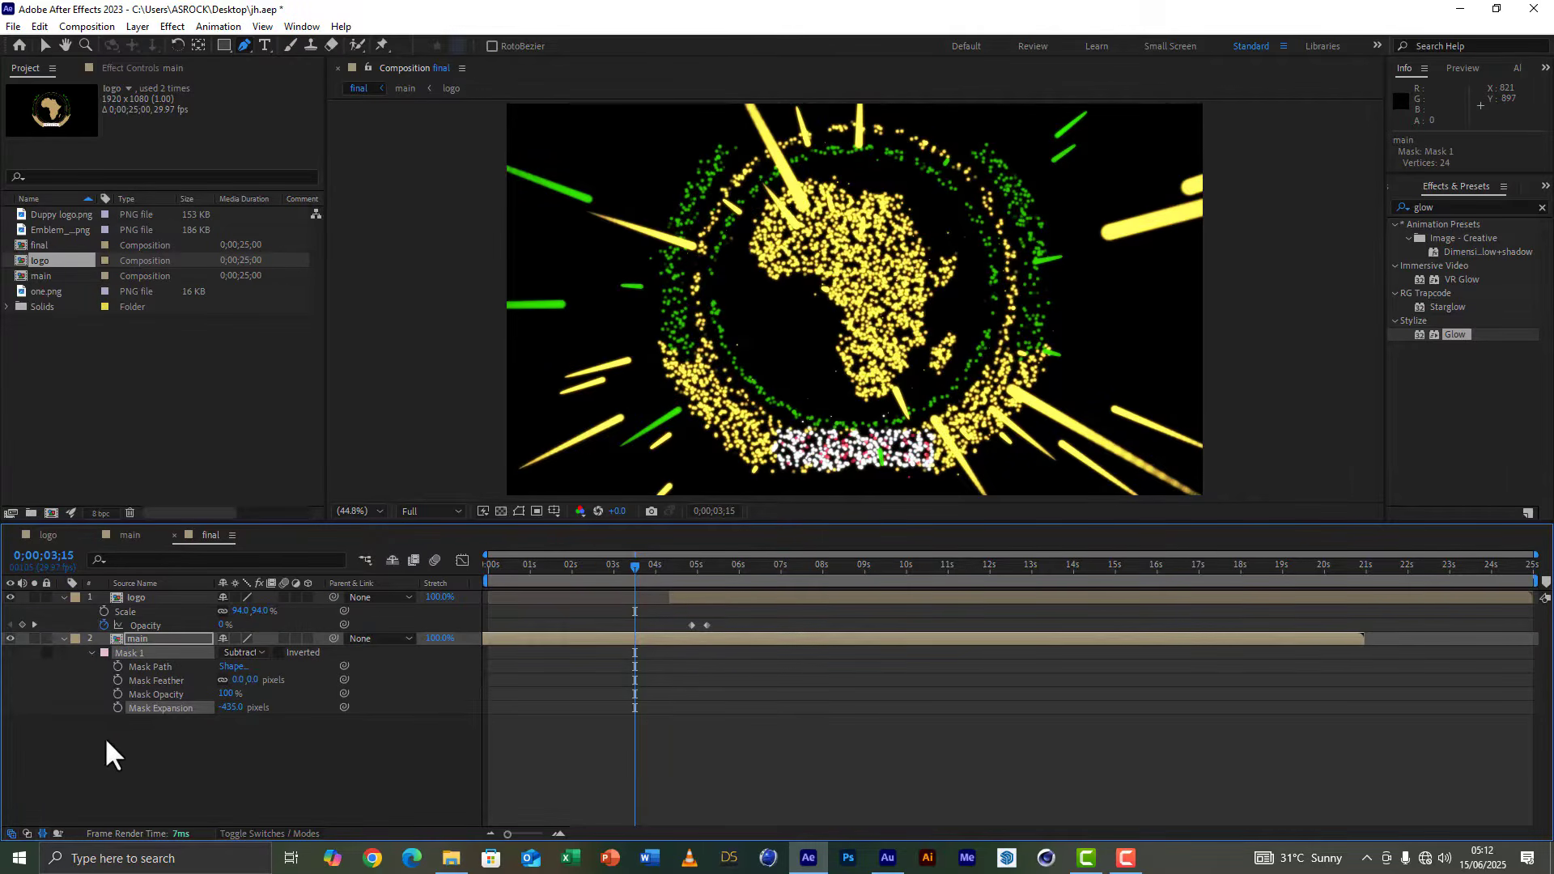
pyautogui.moveTo(675, 563); pyautogui.dragTo(697, 570)
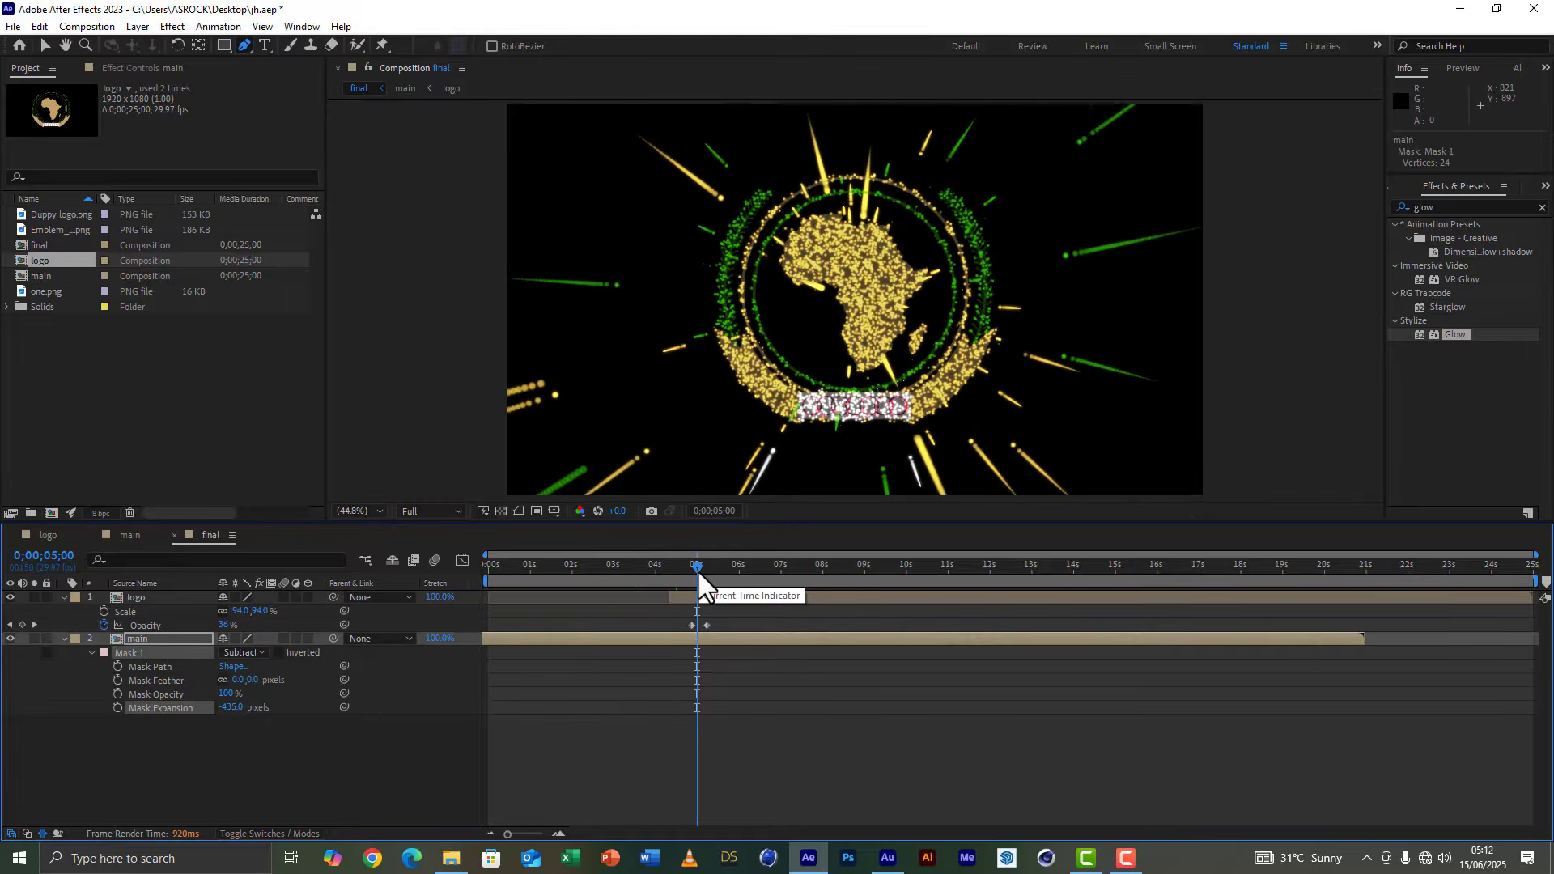
pyautogui.moveTo(698, 565); pyautogui.dragTo(701, 566)
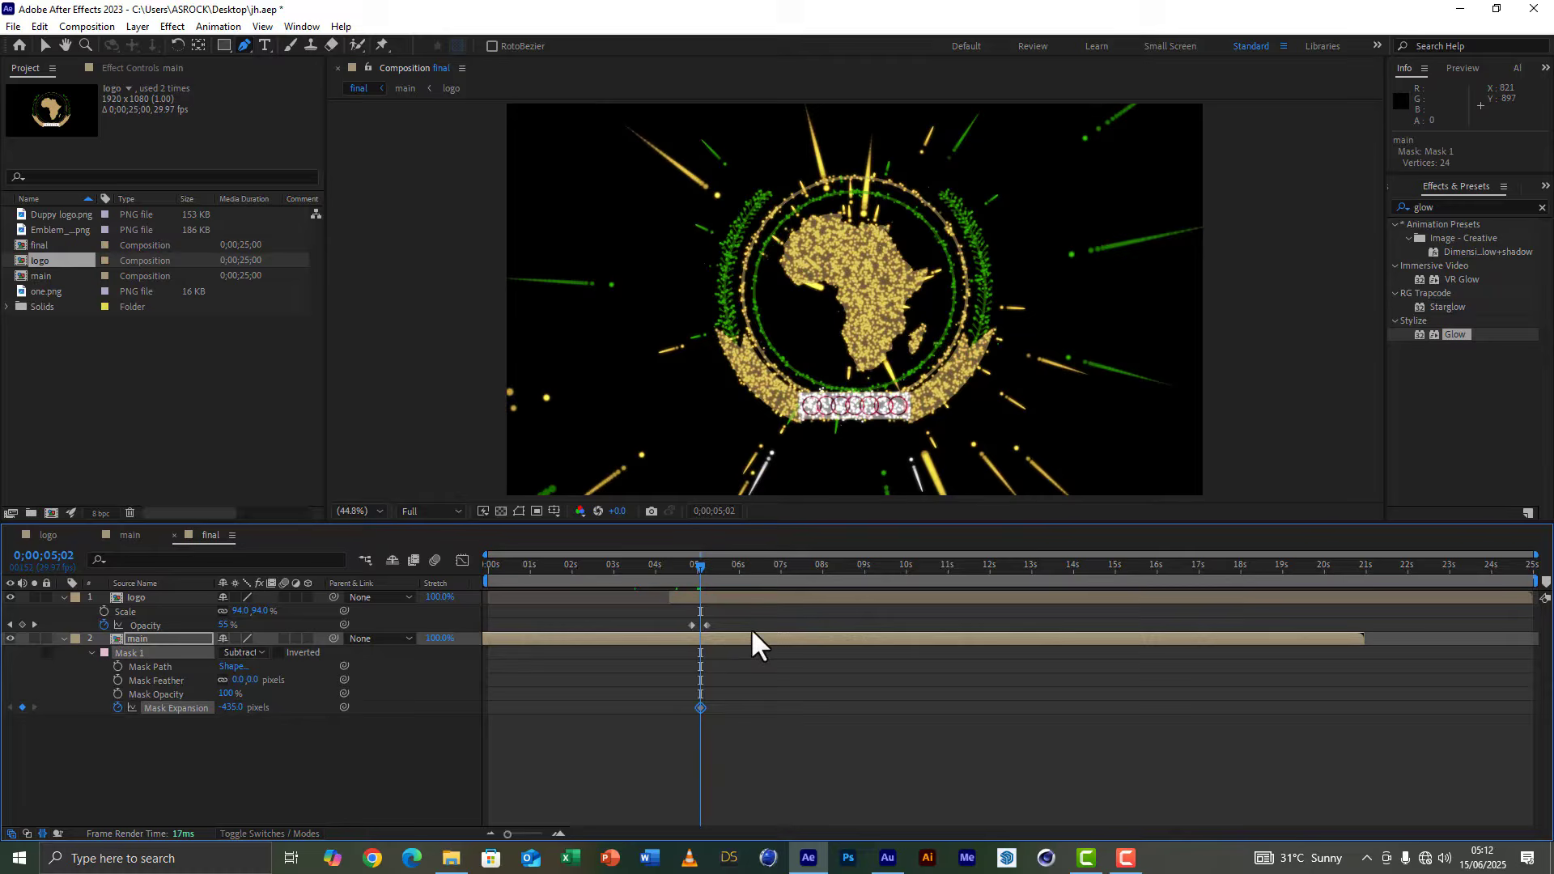
# Step: Keyframe the main layer's Mask Expansion at 0 pixels at 0;00;06;02
pyautogui.click(741, 566)
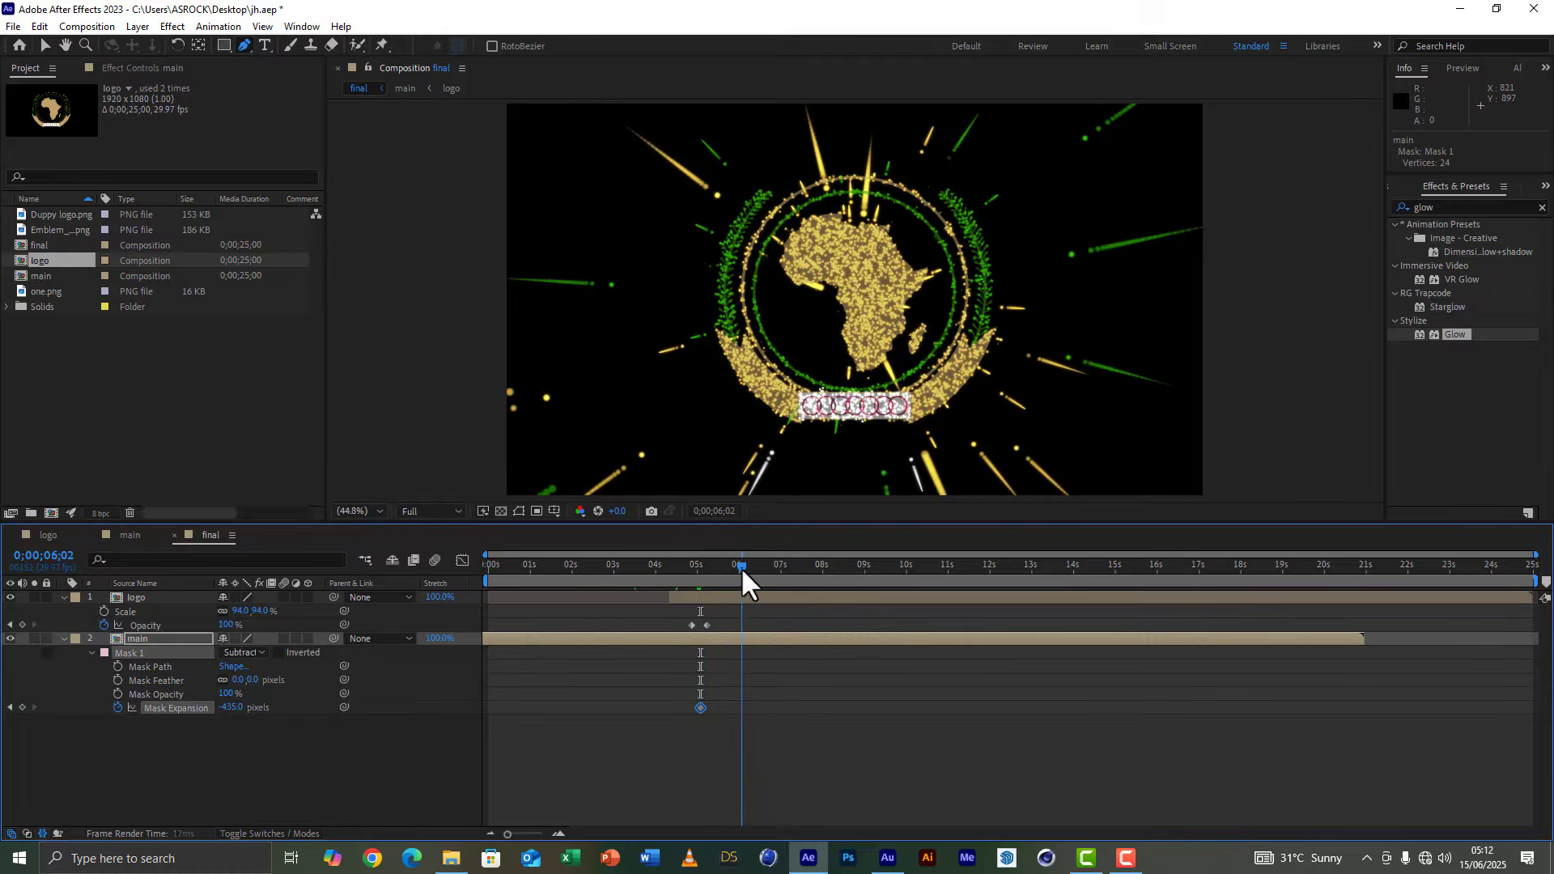
pyautogui.click(232, 708)
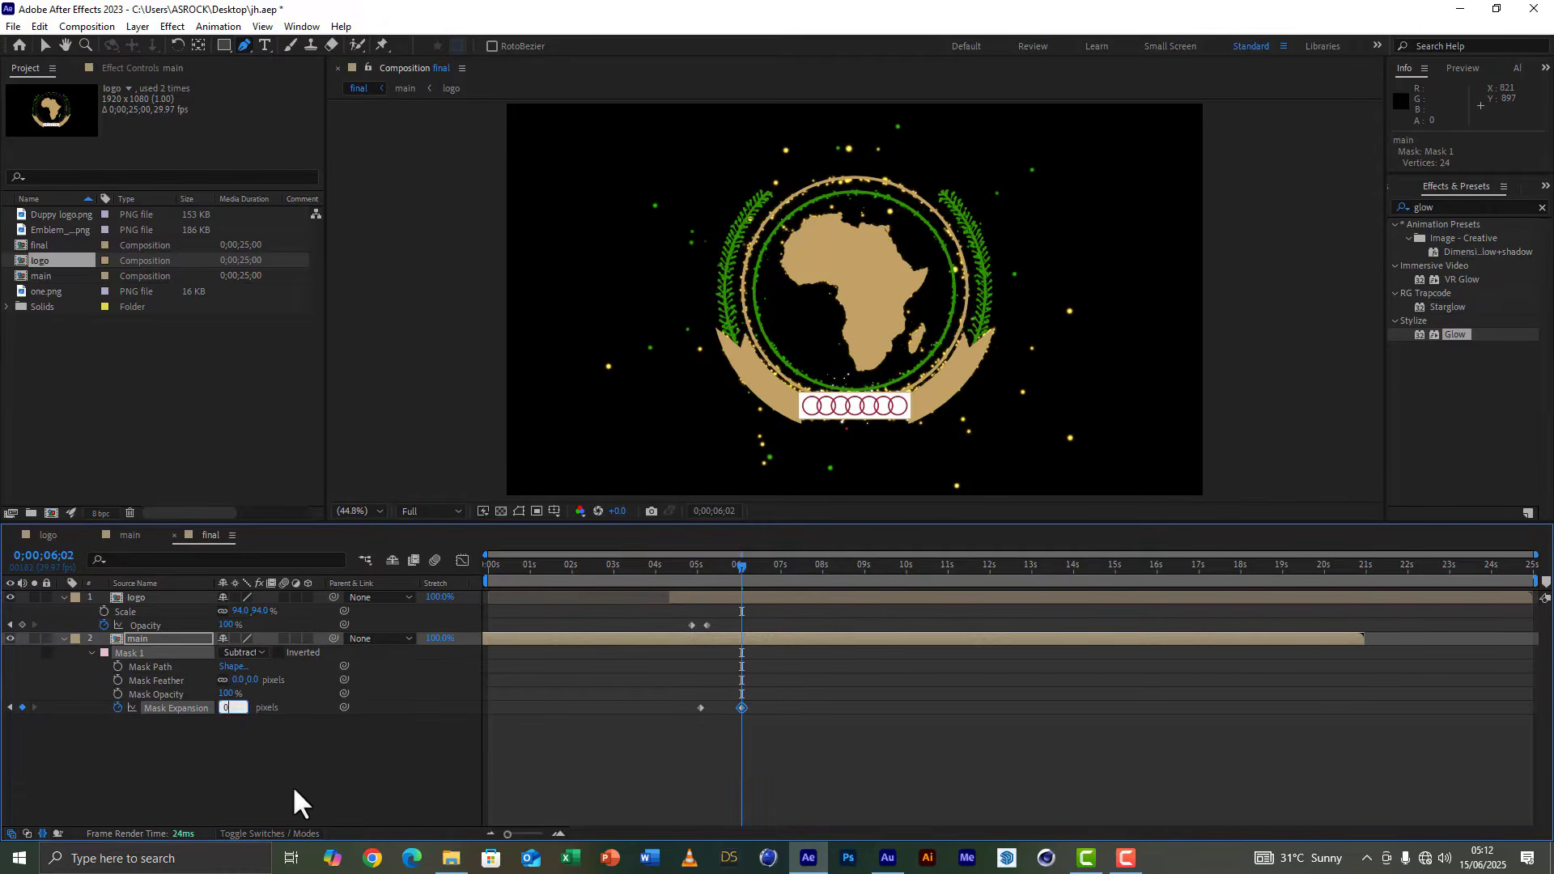
pyautogui.write('0')
pyautogui.click(314, 798)
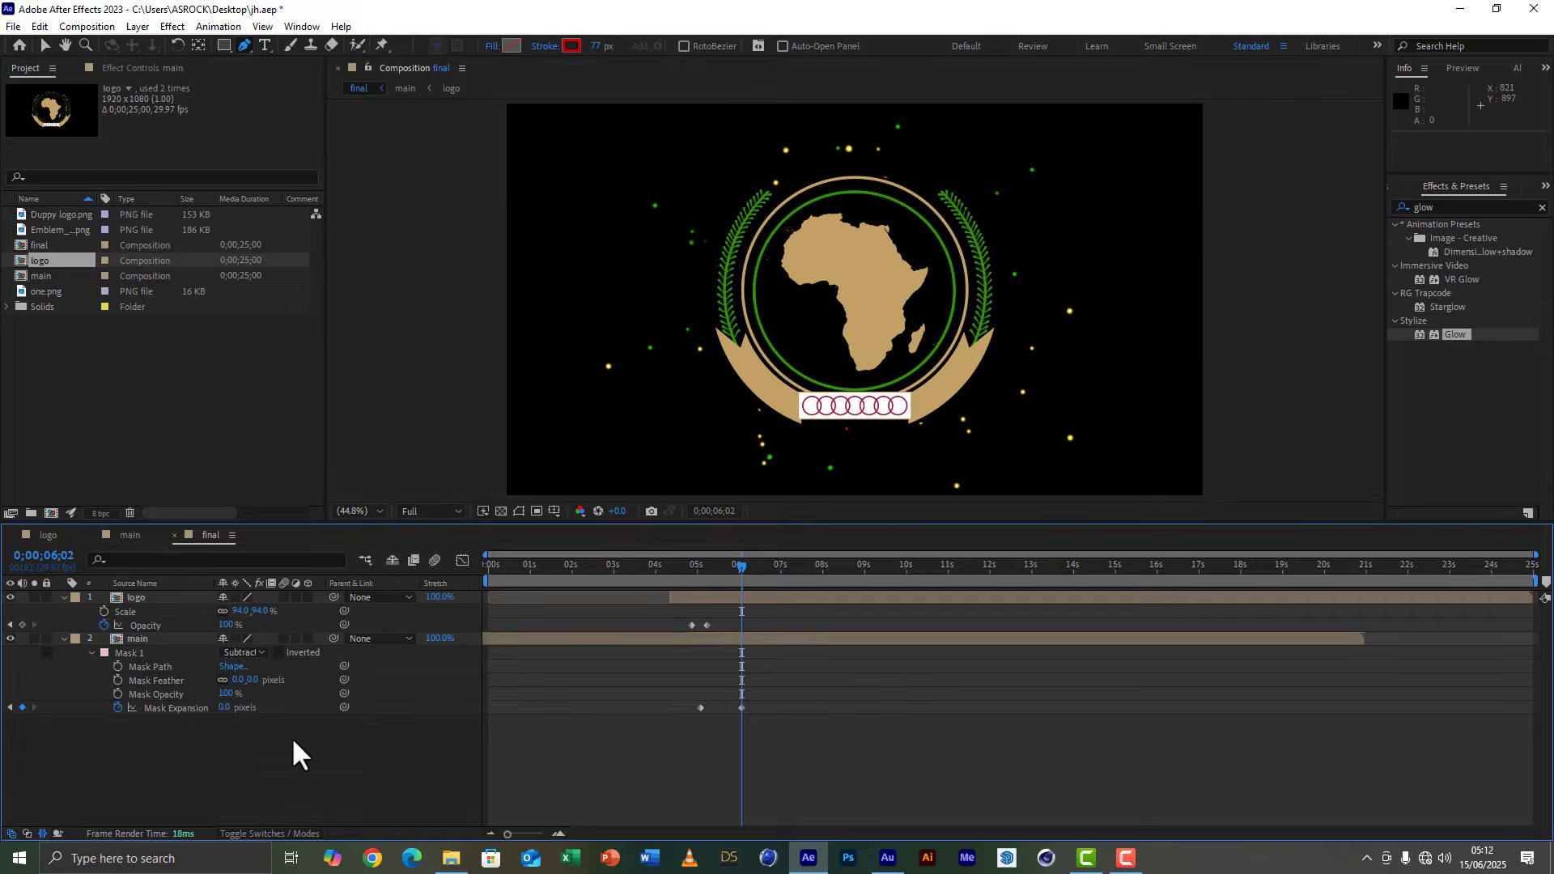
# Step: Set the Mask Feather of the main layer's mask to 30 pixels in both directions
pyautogui.click(256, 680)
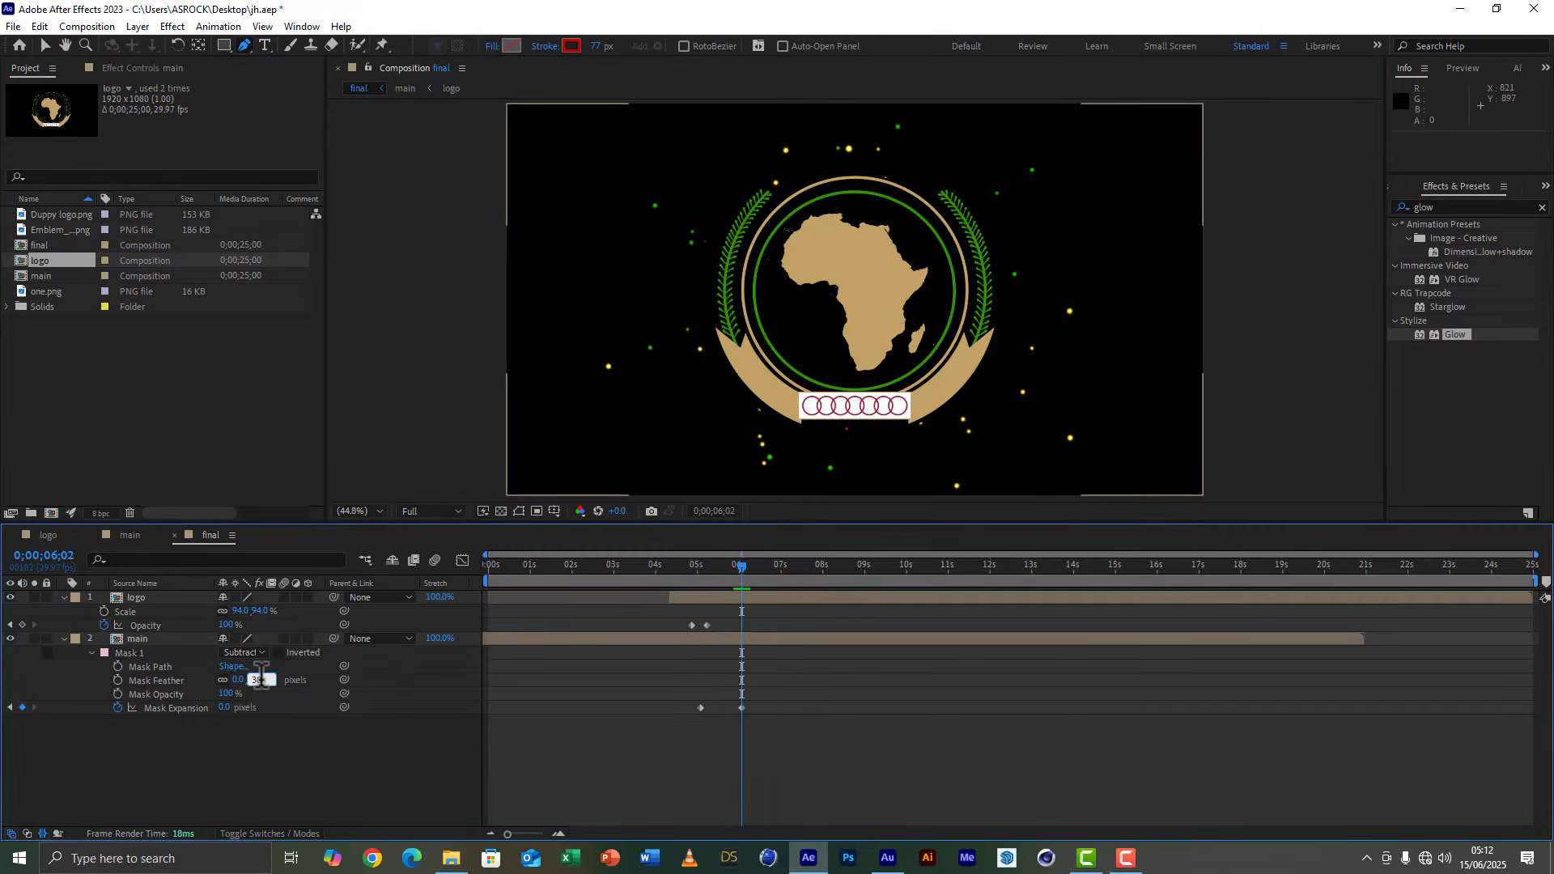
pyautogui.write('30')
pyautogui.click(236, 740)
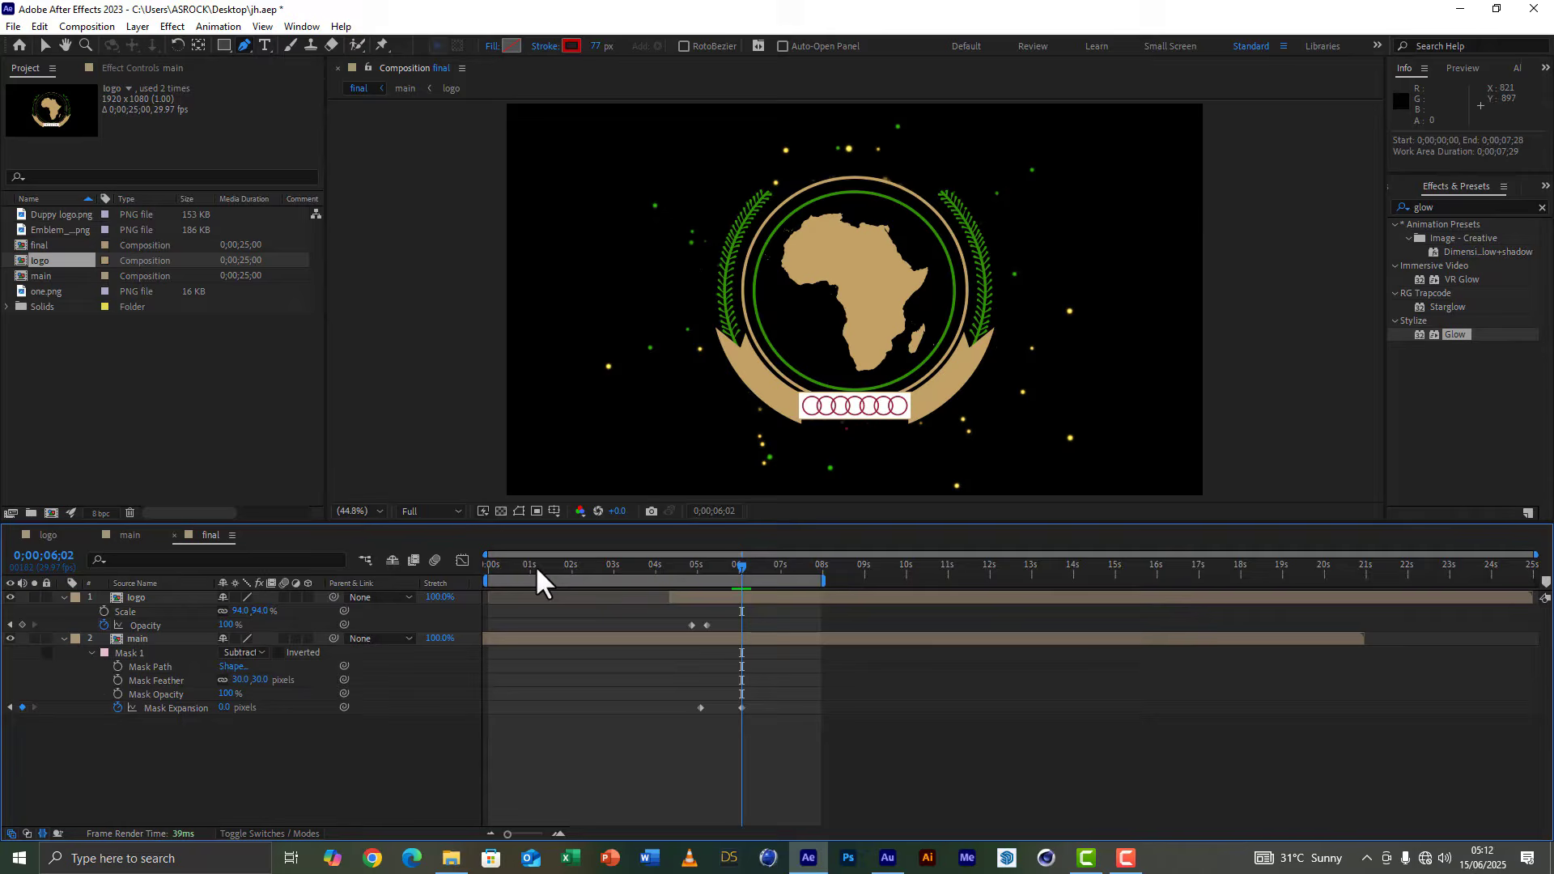
# Step: End the work area at 0;00;07;28 and preview the final composition from its first frame
pyautogui.moveTo(531, 566); pyautogui.dragTo(473, 566)
pyautogui.press('space')
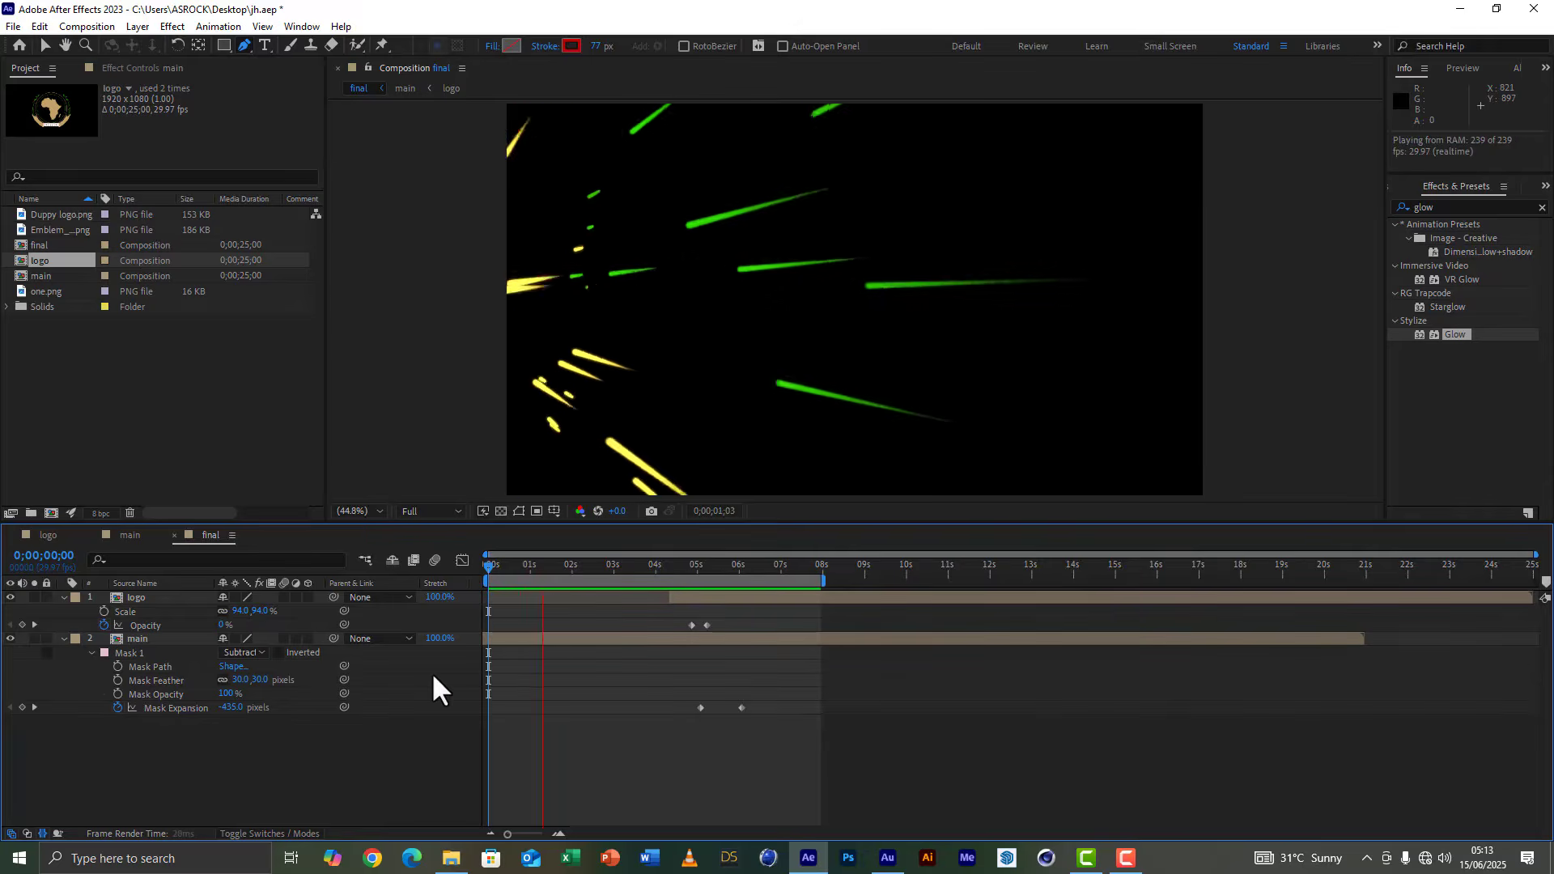